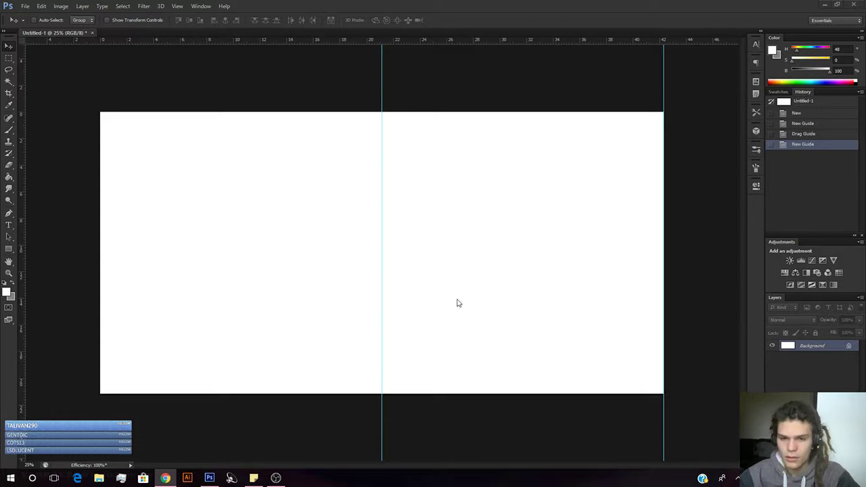
# Swap the foreground and background colours and fill the white canvas with grey using the Paint Bucket.
pyautogui.scroll(3, 383, 286)
pyautogui.scroll(-4, 383, 286)
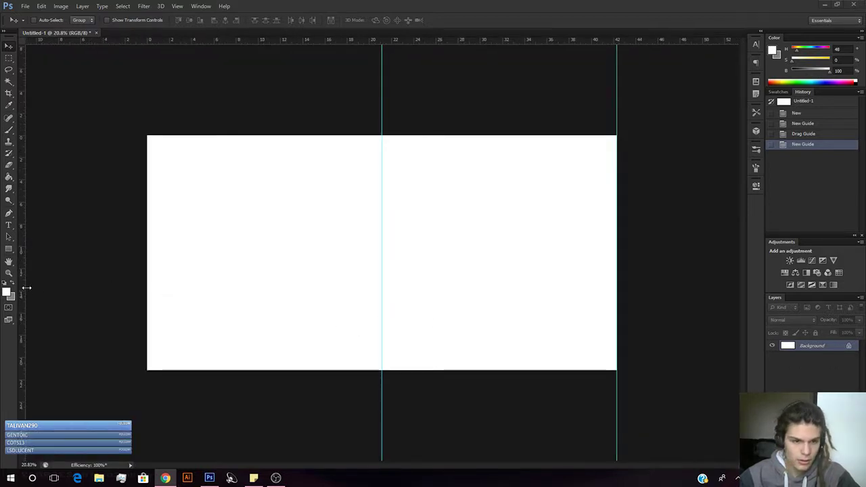
pyautogui.click(44, 268)
pyautogui.click(13, 284)
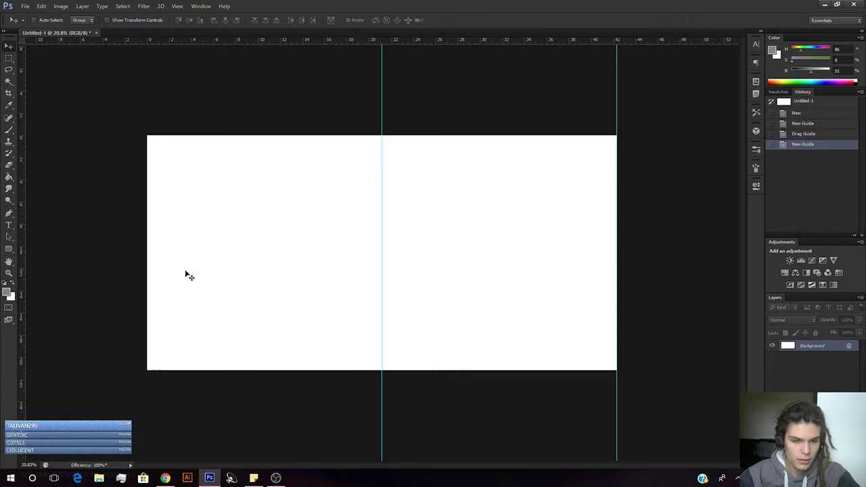
pyautogui.click(8, 178)
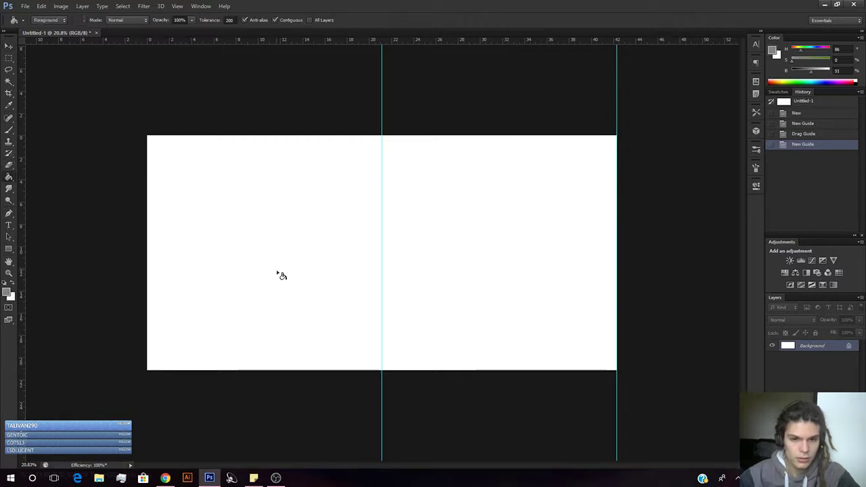
pyautogui.click(277, 273)
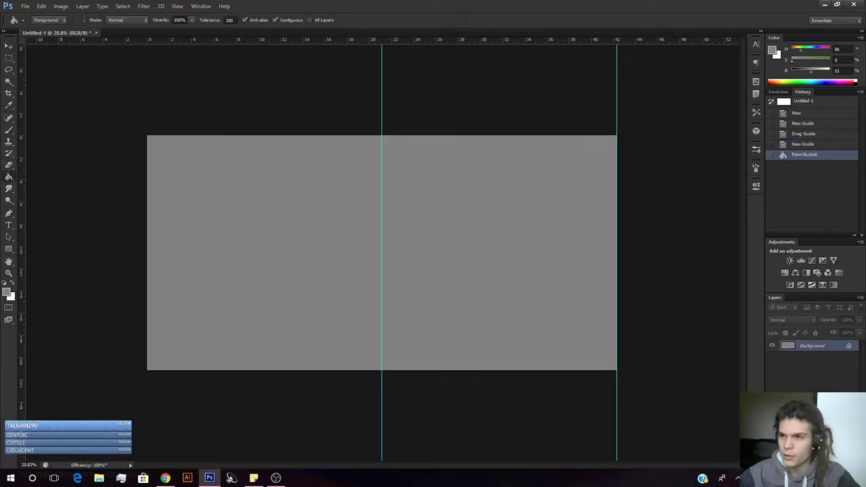
# Lighten the grey foreground colour to 71% brightness and refill the Background layer with it.
pyautogui.click(804, 72)
pyautogui.moveTo(804, 72); pyautogui.dragTo(819, 72)
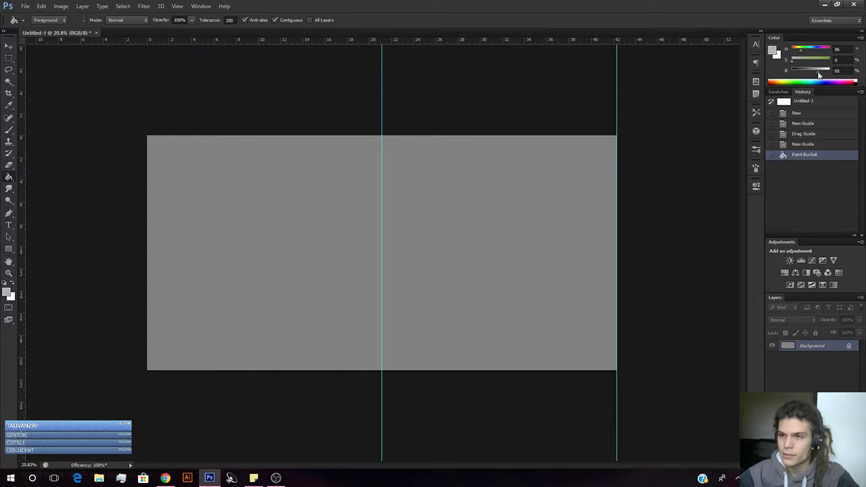
pyautogui.click(412, 190)
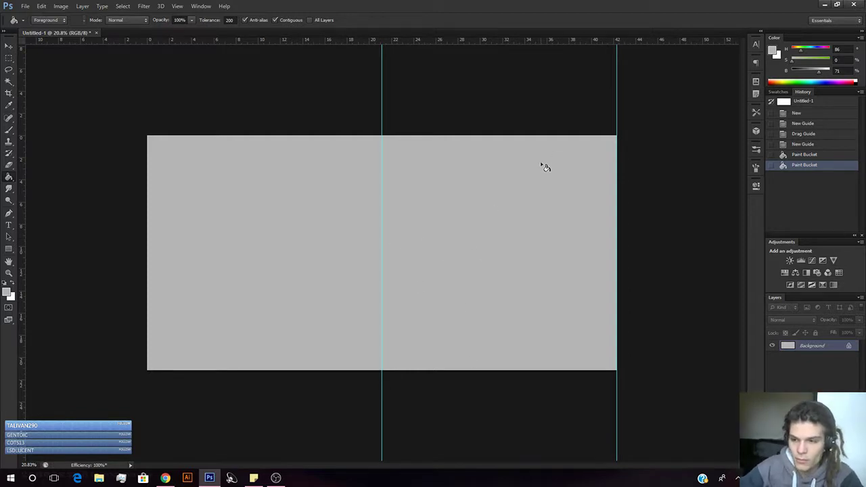
# Add a new layer with default settings above the grey Background and activate the Brush tool.
pyautogui.hotkey('ctrl', 'shift', 'n')
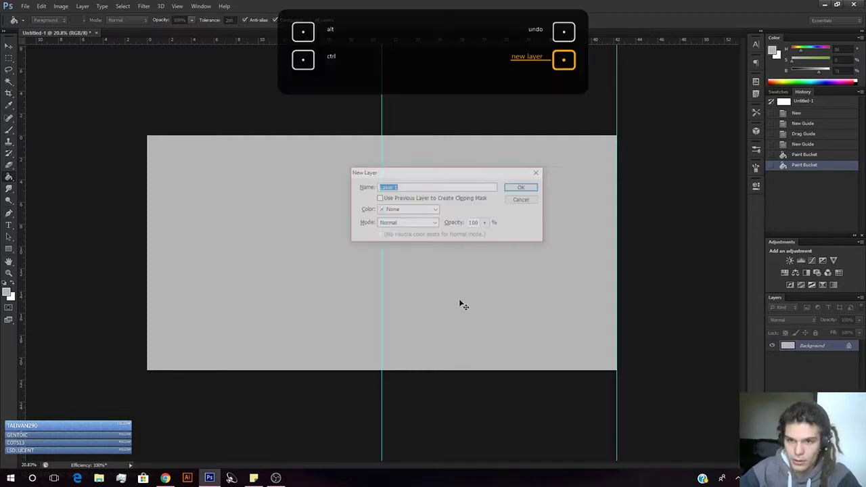
pyautogui.click(527, 190)
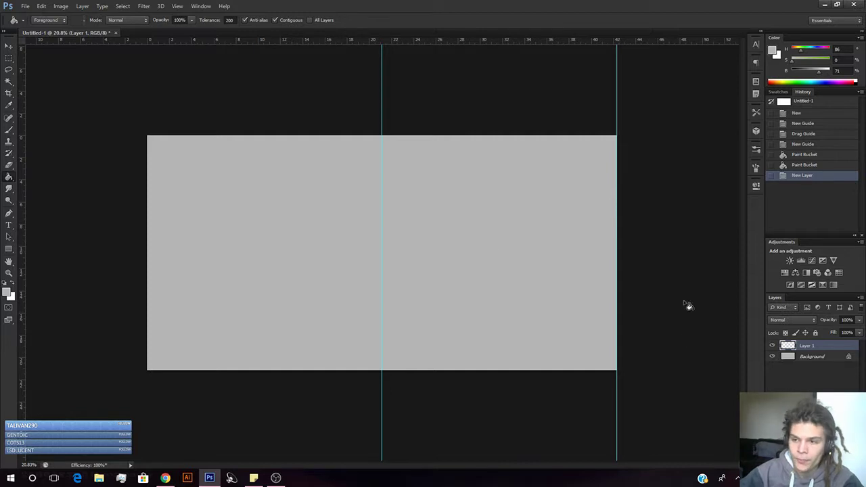
pyautogui.press('b')
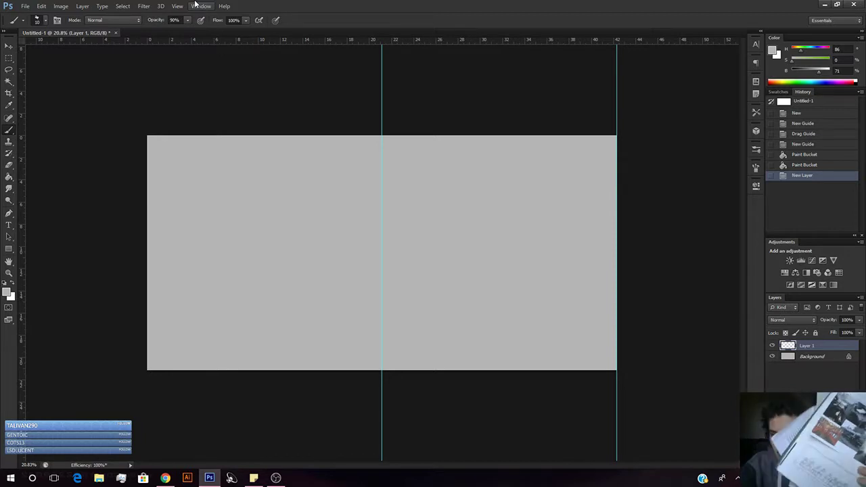
pyautogui.hotkey('alt', 'Tab')
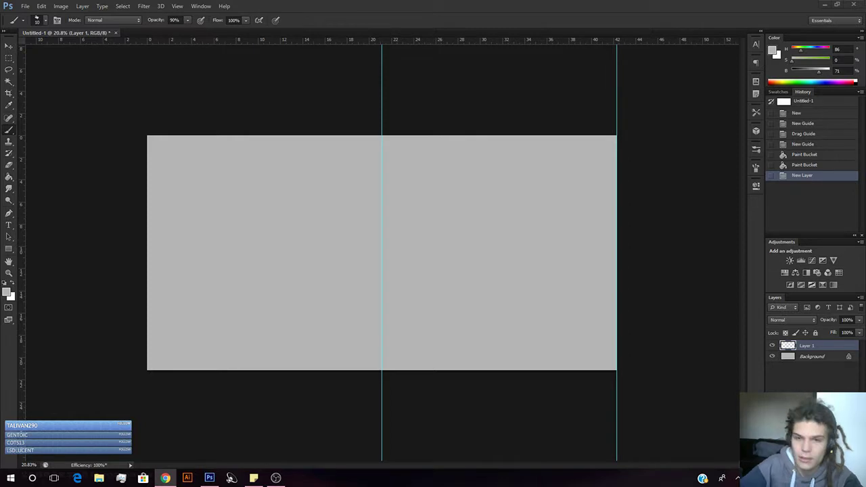
pyautogui.click(344, 301)
pyautogui.click(282, 288)
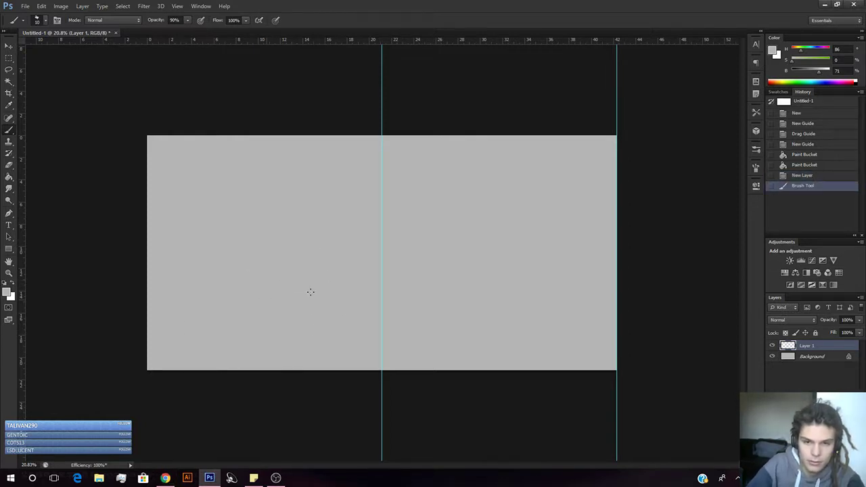
pyautogui.click(525, 292)
pyautogui.hotkey('ctrl', 'alt', 'z')
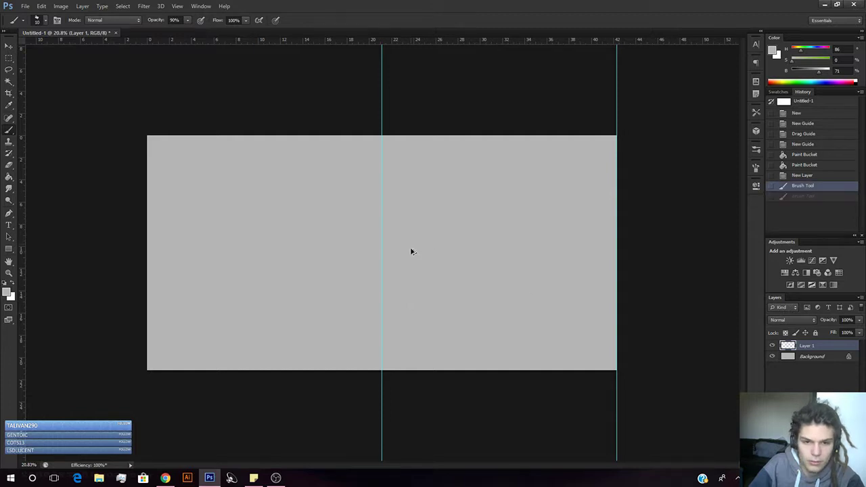
pyautogui.hotkey('ctrl', 'alt', 'z')
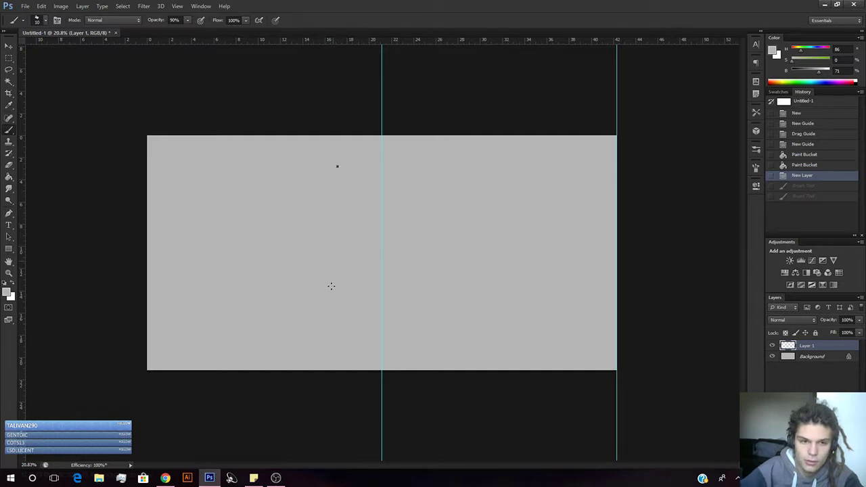
# Choose the 36 px textured brush preset and set its size to 39 px.
pyautogui.rightClick(331, 286)
pyautogui.click(367, 228)
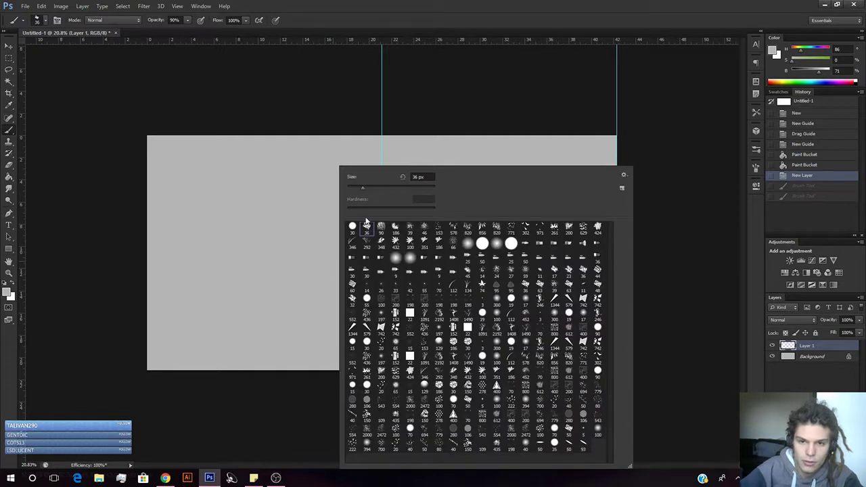
pyautogui.moveTo(355, 188); pyautogui.dragTo(362, 186)
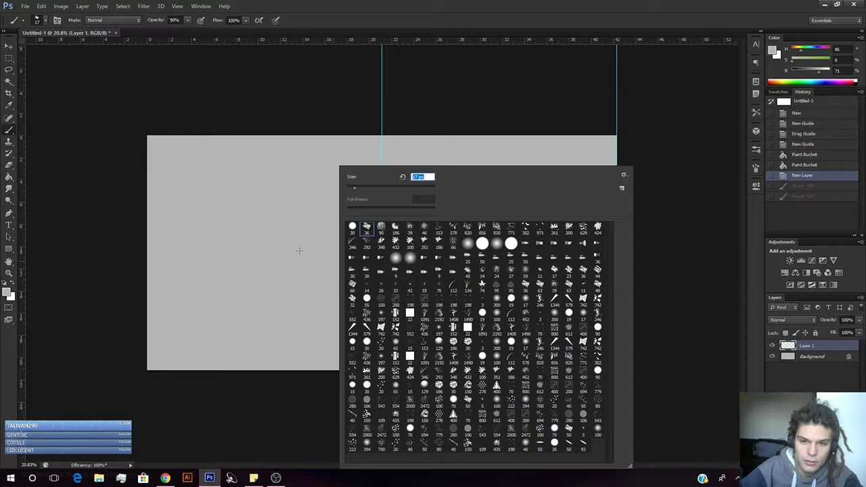
pyautogui.click(370, 186)
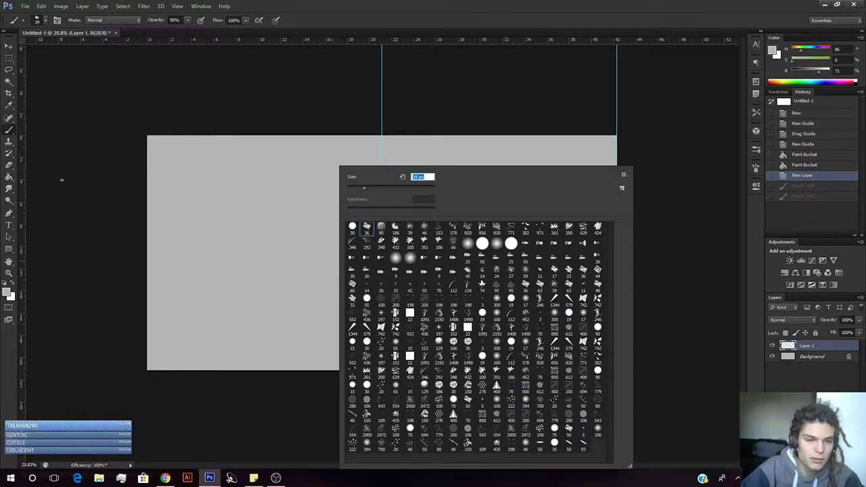
# Set the foreground colour to dark red with hue 0, saturation 83% and brightness 48%.
pyautogui.click(9, 296)
pyautogui.click(8, 293)
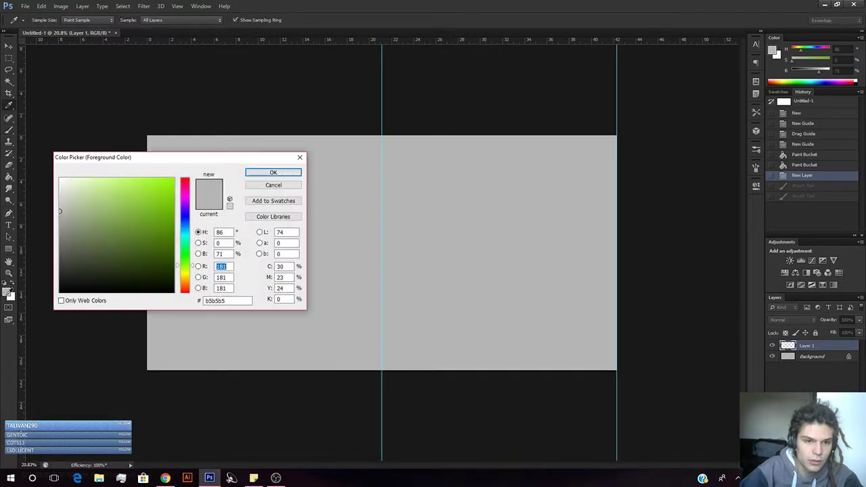
pyautogui.moveTo(186, 290)
pyautogui.mouseDown()
pyautogui.moveTo(187, 282)
pyautogui.moveTo(186, 292)
pyautogui.mouseUp()
pyautogui.moveTo(166, 238); pyautogui.dragTo(155, 238)
pyautogui.click(288, 175)
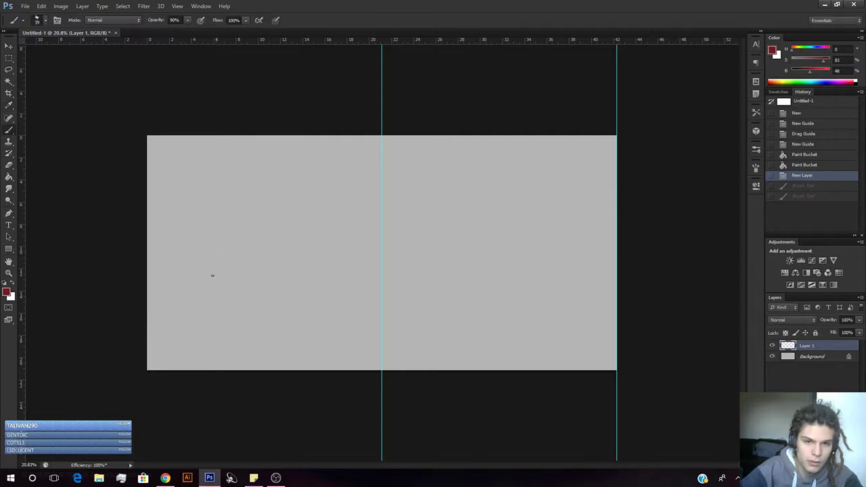
# Try a freehand squiggle, a vertical line along the centre guide and a diagonal stroke, and undo them all.
pyautogui.moveTo(199, 287)
pyautogui.mouseDown()
pyautogui.moveTo(262, 240)
pyautogui.moveTo(276, 283)
pyautogui.mouseUp()
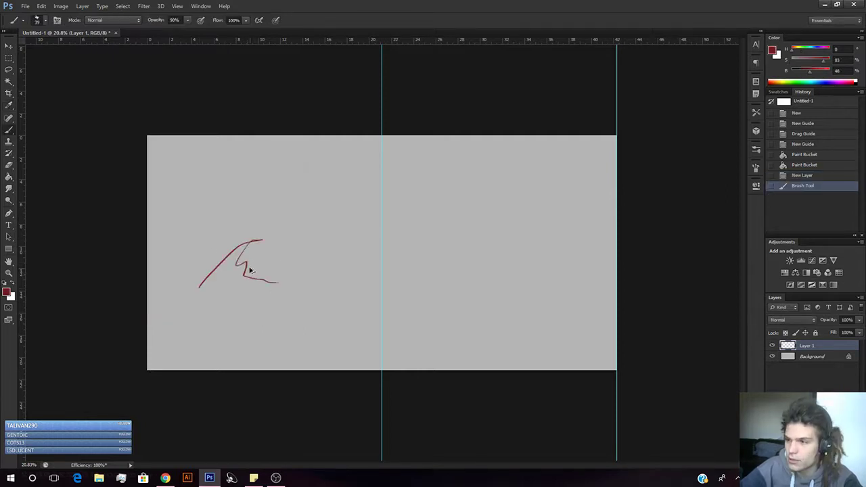
pyautogui.hotkey('ctrl', 'z')
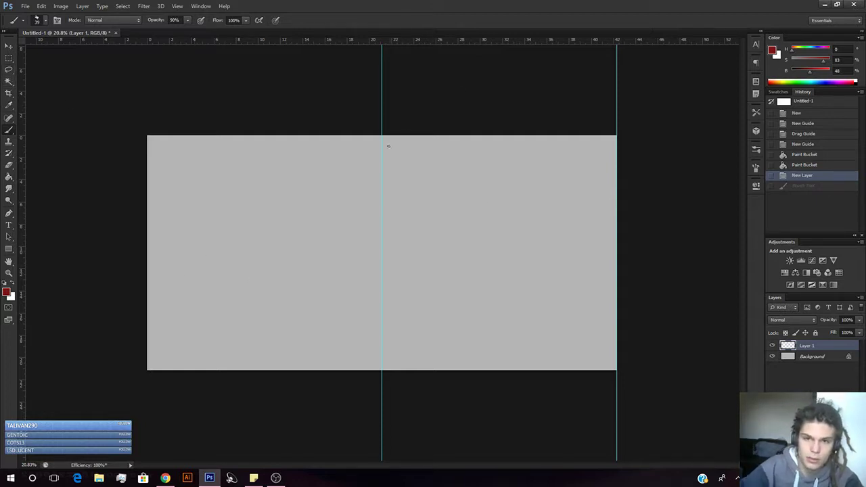
pyautogui.moveTo(383, 124); pyautogui.dragTo(382, 379)
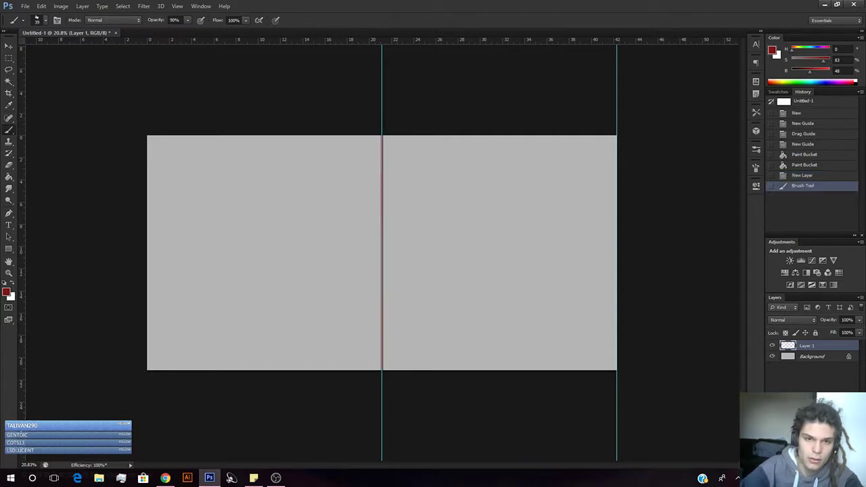
pyautogui.moveTo(312, 372); pyautogui.dragTo(157, 134)
pyautogui.hotkey('ctrl', 'z')
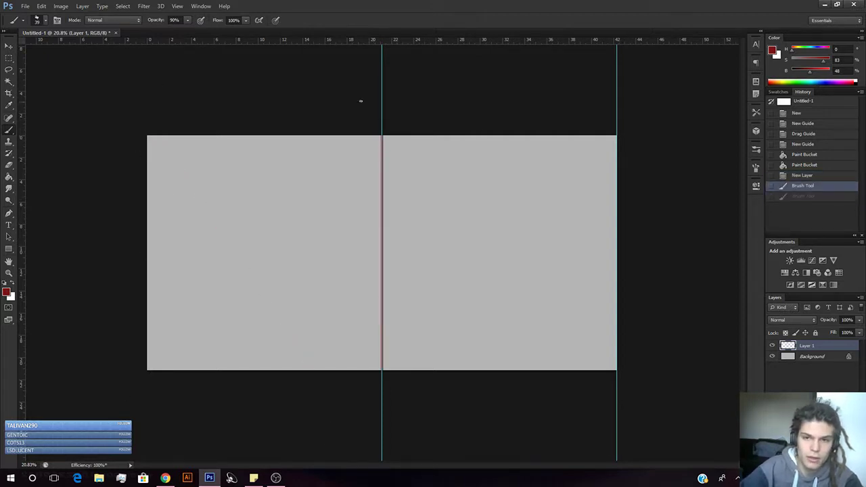
pyautogui.hotkey('ctrl', 'alt', 'z')
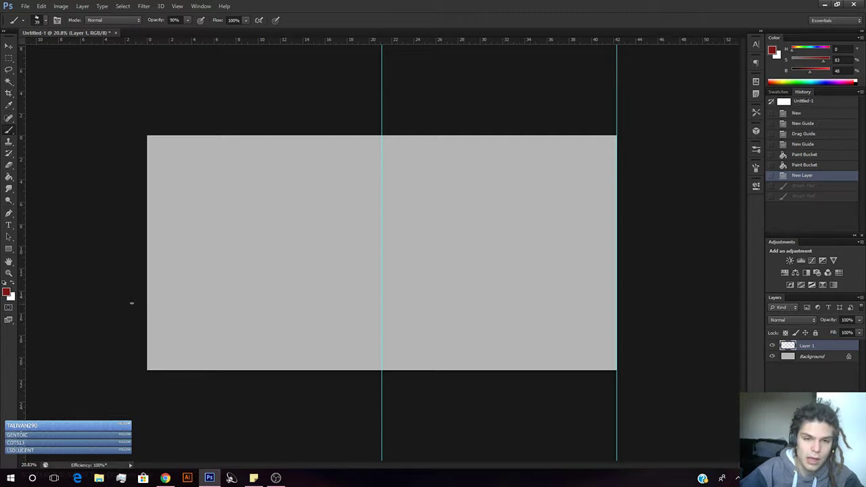
# Try straight horizontal red strokes starting outside the canvas's left edge, and undo each of them.
pyautogui.moveTo(132, 303); pyautogui.dragTo(320, 298)
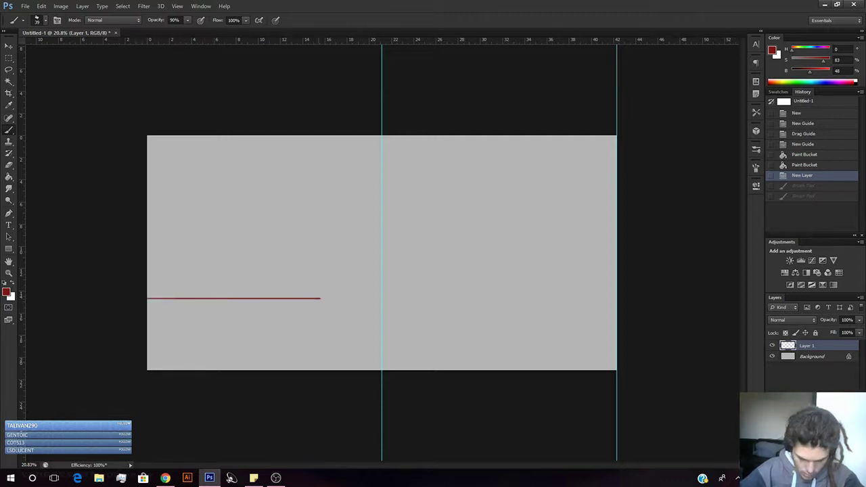
pyautogui.moveTo(330, 366); pyautogui.dragTo(331, 368)
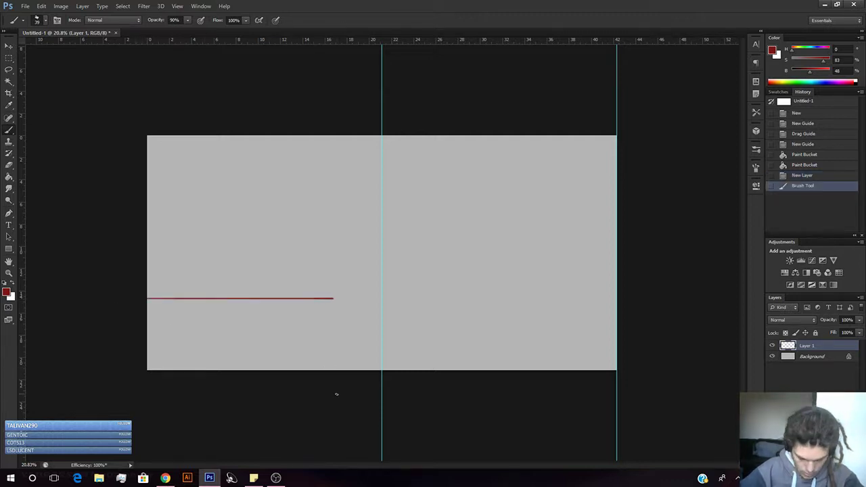
pyautogui.hotkey('ctrl', 'z')
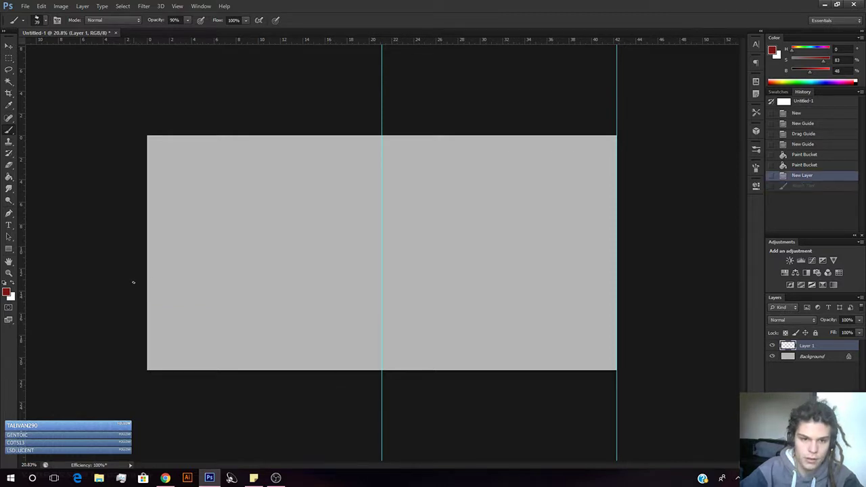
pyautogui.moveTo(132, 275); pyautogui.dragTo(387, 274)
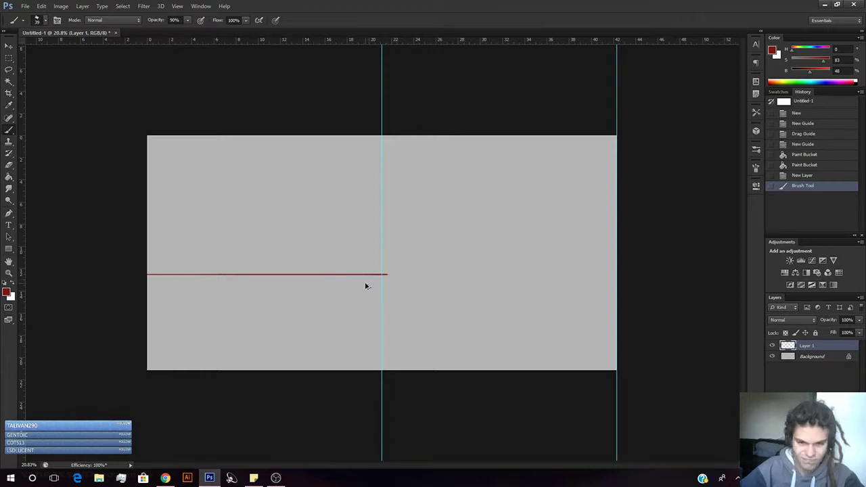
pyautogui.hotkey('ctrl', 'z')
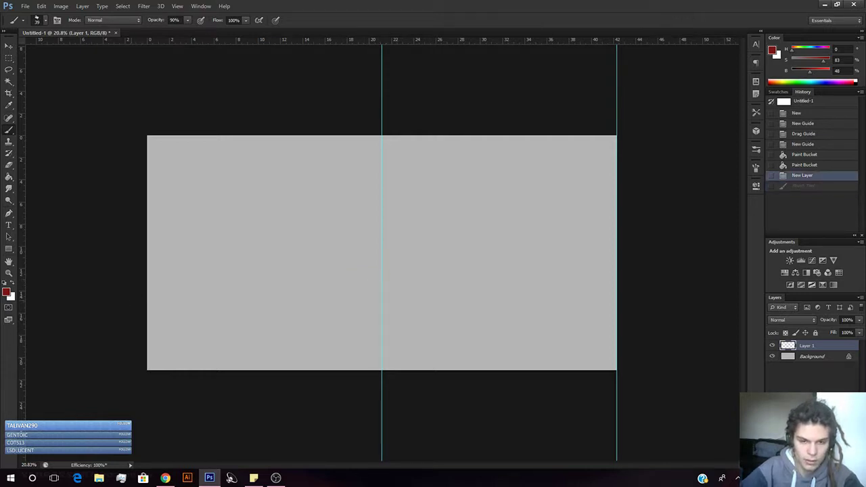
# Paint a straight horizontal dark-red line across the lower canvas from its left edge to just past the centre guide.
pyautogui.click(147, 296)
pyautogui.click(134, 307)
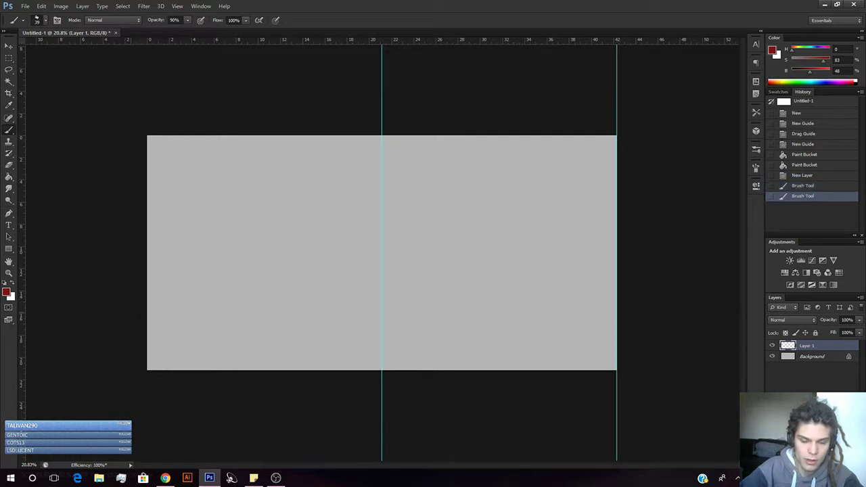
pyautogui.moveTo(138, 312); pyautogui.dragTo(414, 312)
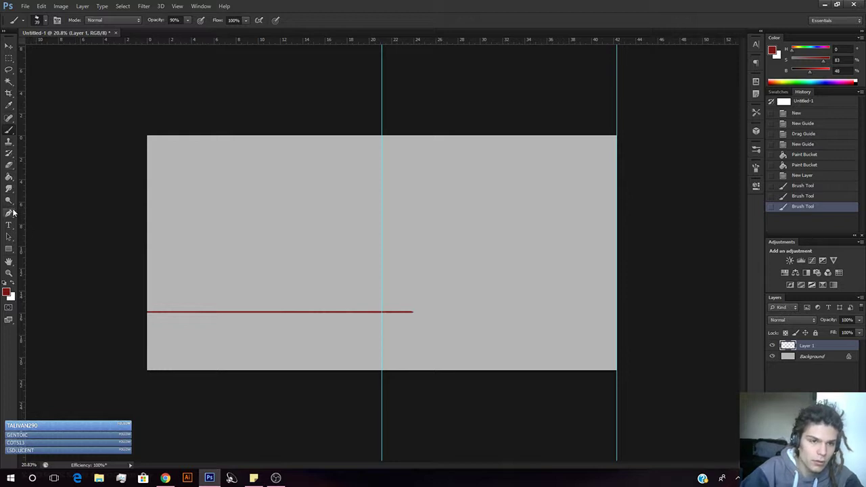
# Draw a 100-sided, unfilled starburst about 13417 px wide with the Polygon tool, centred outside the canvas's left edge near the red line's level.
pyautogui.click(9, 249)
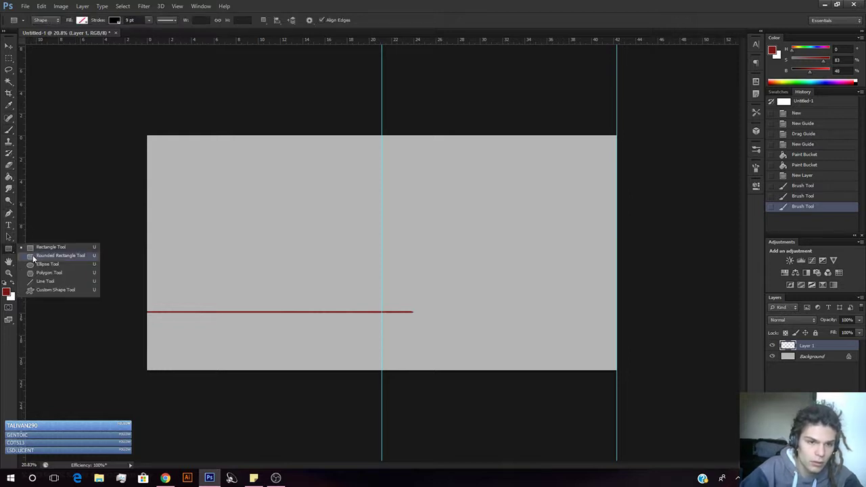
pyautogui.click(36, 274)
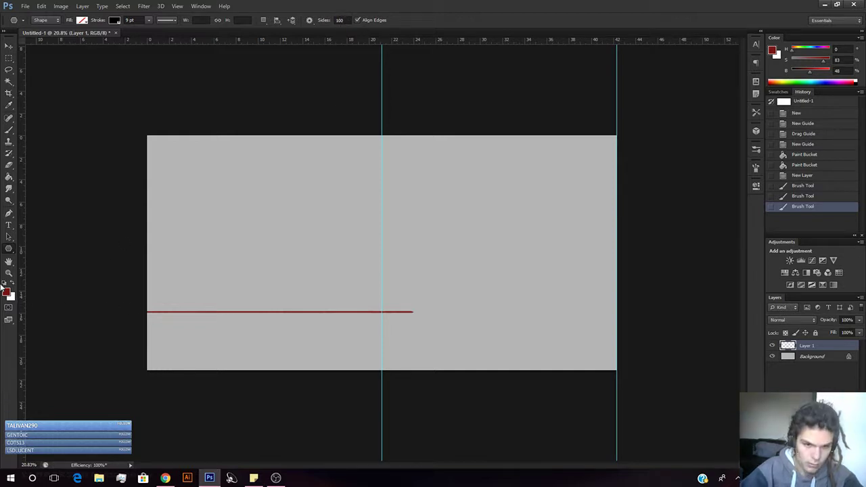
pyautogui.press('z')
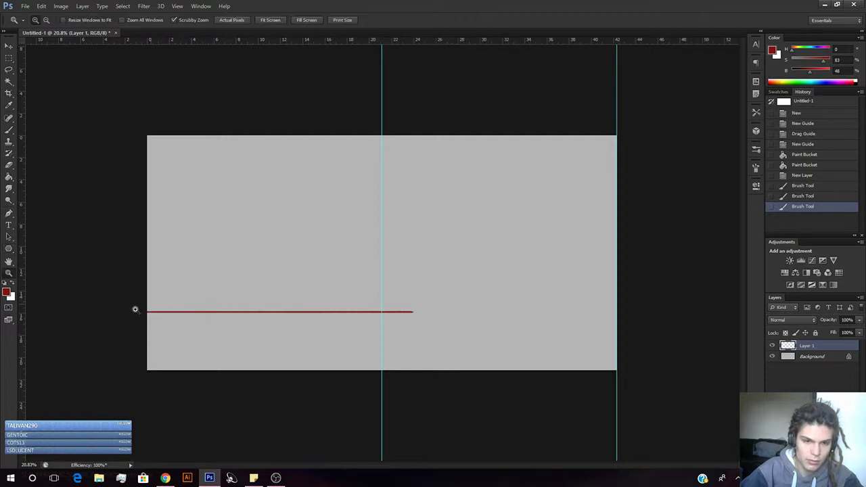
pyautogui.moveTo(134, 310)
pyautogui.mouseDown()
pyautogui.moveTo(124, 315)
pyautogui.moveTo(146, 306)
pyautogui.mouseUp()
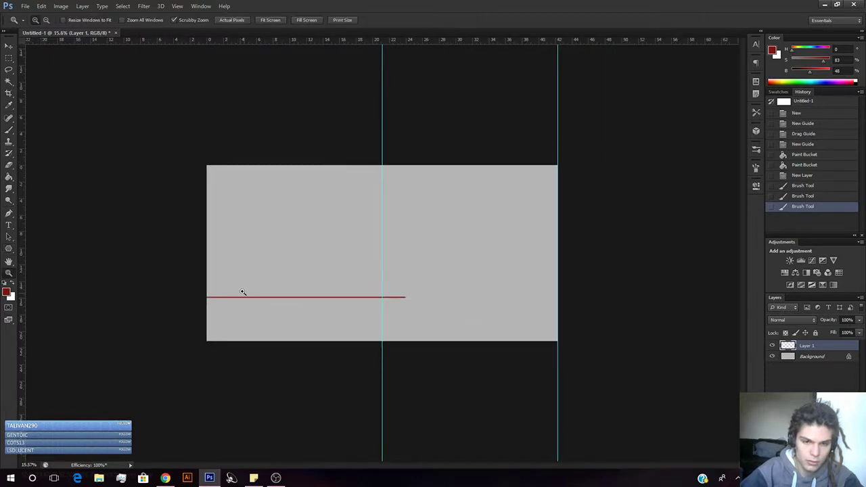
pyautogui.moveTo(241, 291); pyautogui.dragTo(282, 283)
pyautogui.moveTo(210, 274); pyautogui.dragTo(319, 209)
pyautogui.moveTo(324, 237); pyautogui.dragTo(344, 259)
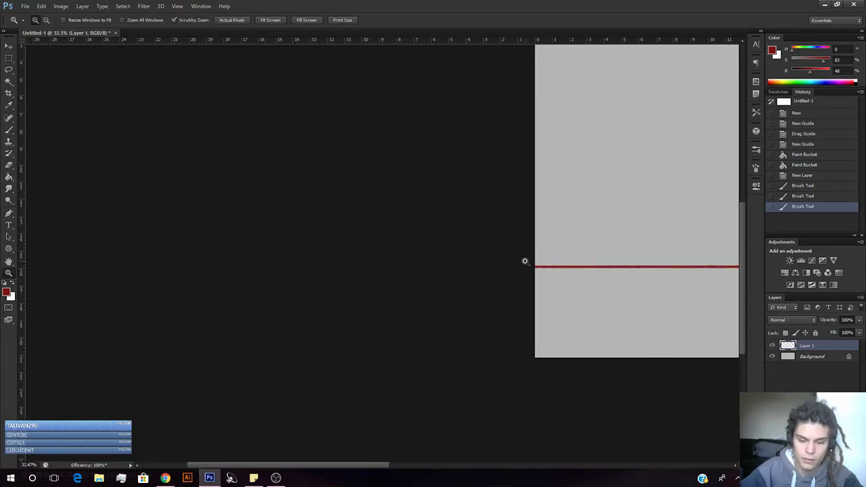
pyautogui.click(10, 249)
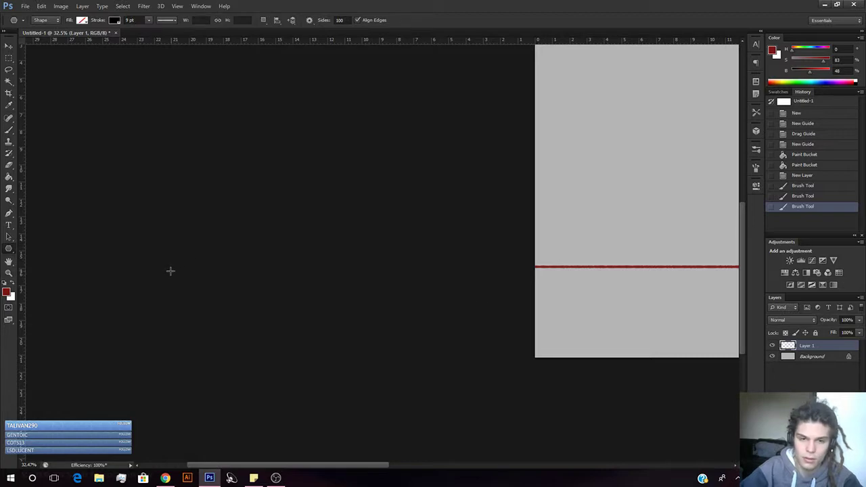
pyautogui.moveTo(168, 273); pyautogui.dragTo(713, 73)
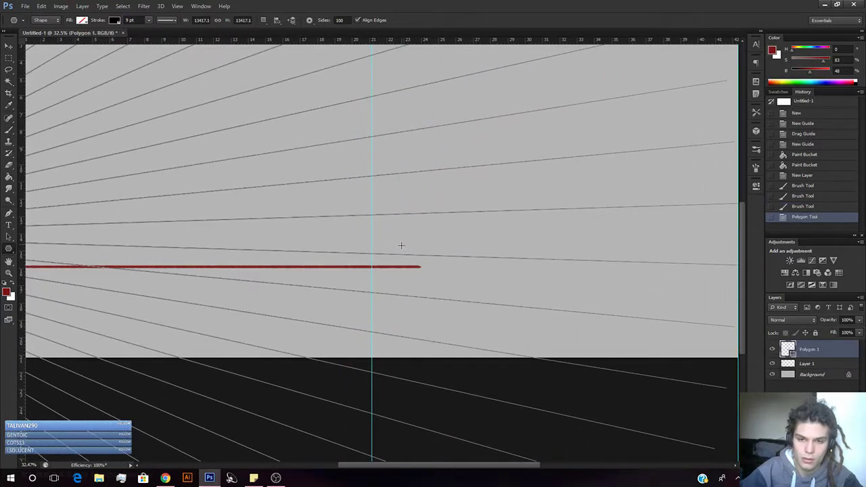
# Try moving the starburst's centre onto the red line just inside the canvas's left edge, and delete the starburst.
pyautogui.press('z')
pyautogui.moveTo(391, 246)
pyautogui.mouseDown()
pyautogui.moveTo(349, 269)
pyautogui.moveTo(375, 252)
pyautogui.mouseUp()
pyautogui.press('v')
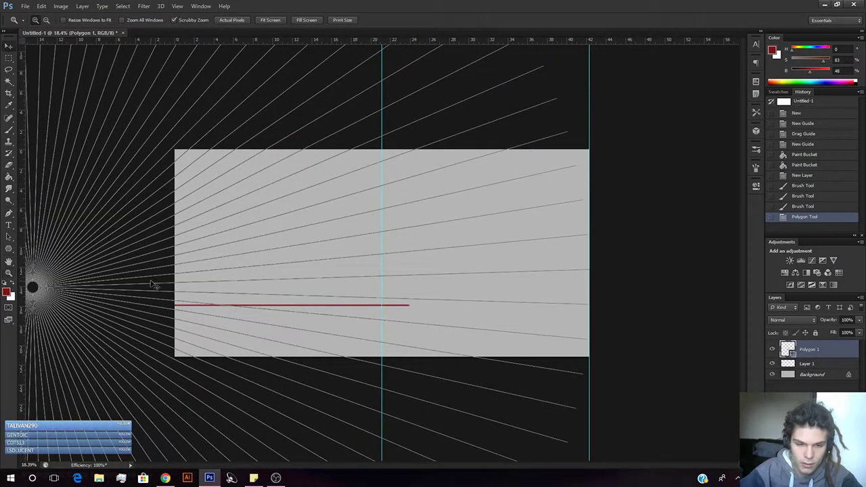
pyautogui.moveTo(70, 289); pyautogui.dragTo(226, 304)
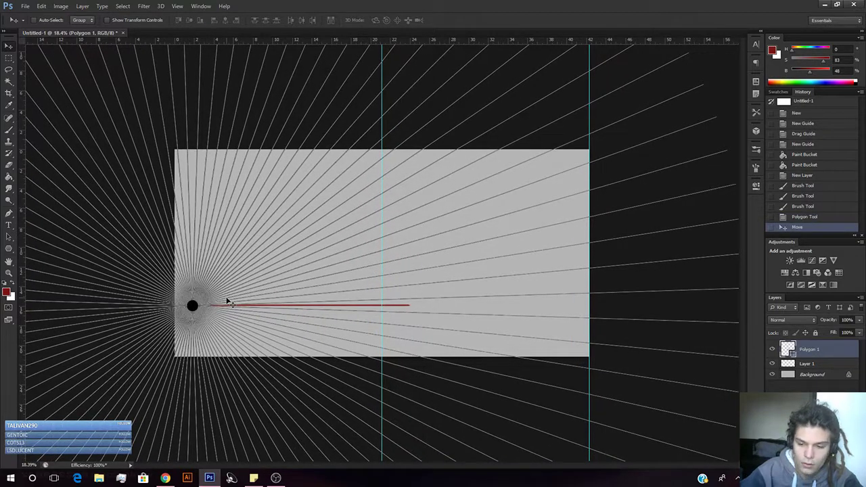
pyautogui.press('Delete')
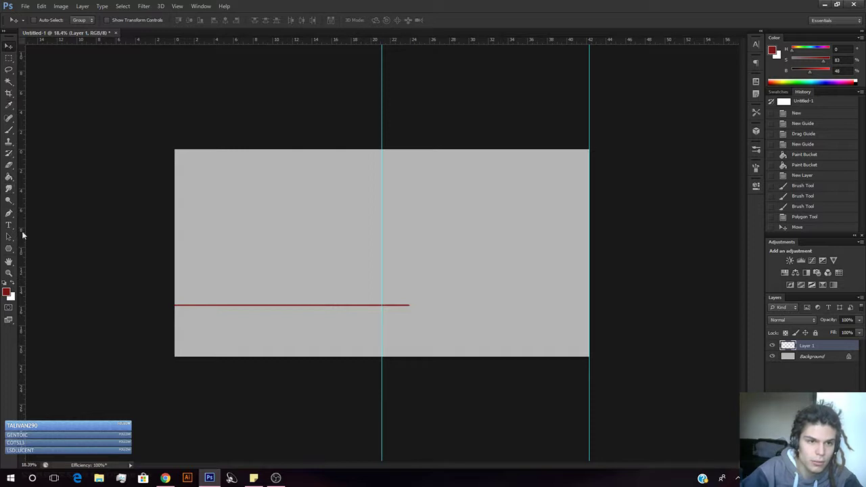
# Draw a 100-sided starburst about 9568 px wide, centred at the red line's left end, and nudge it down onto the line.
pyautogui.click(9, 250)
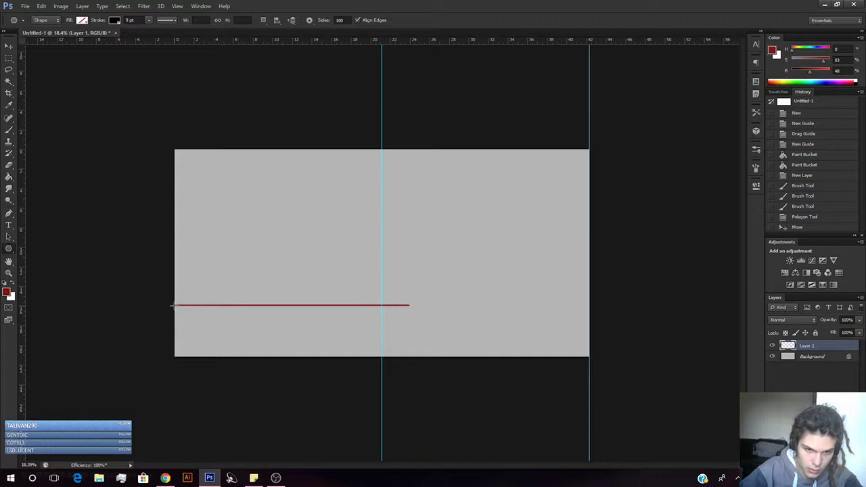
pyautogui.moveTo(173, 305); pyautogui.dragTo(533, 136)
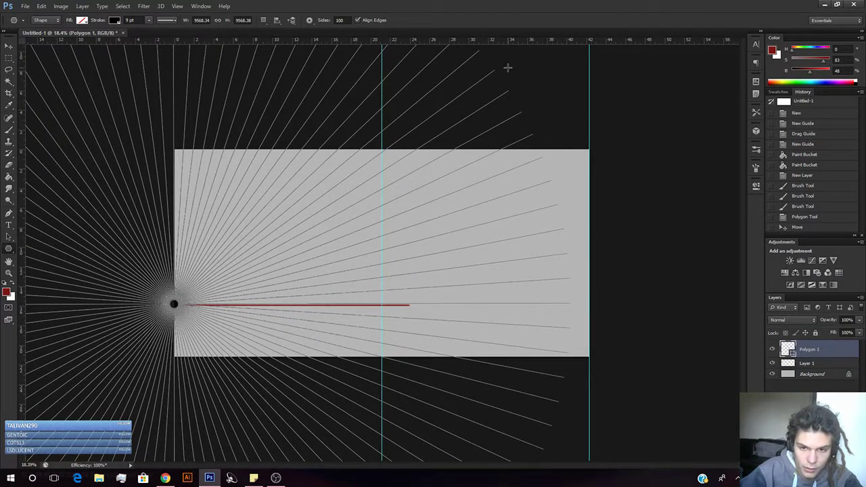
pyautogui.press('v')
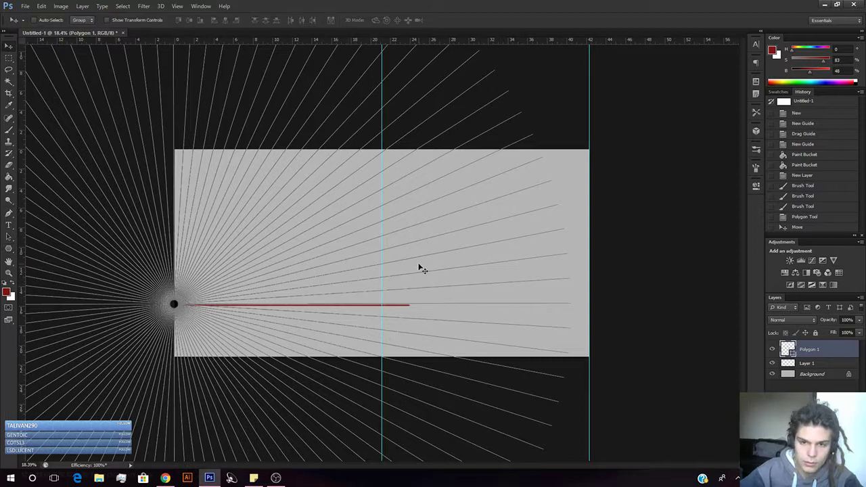
pyautogui.hotkey('shift', 'Down')
# Nudge the starburst left along the red line until its centre sits about 15 ruler units outside the canvas's left edge.
pyautogui.hotkey('shift', 'Left')
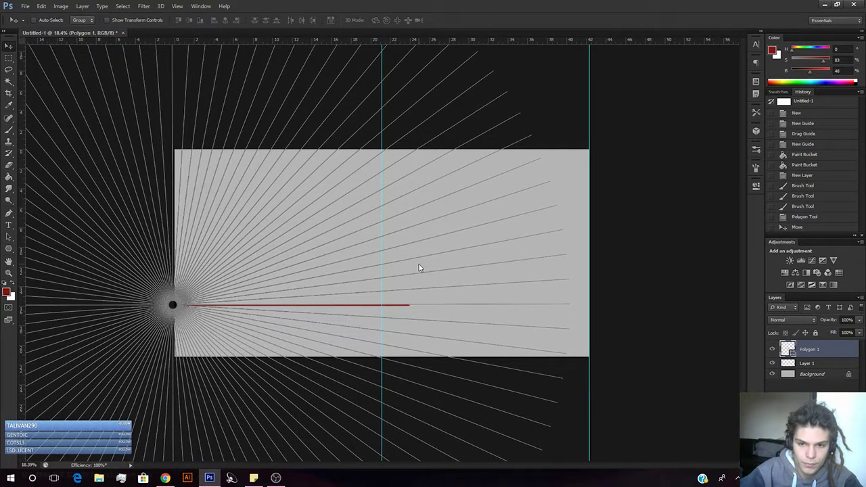
pyautogui.hotkey('shift', 'Left')
pyautogui.hotkey('shift', 'Left')
pyautogui.hotkey('shift', 'Left')
pyautogui.hotkey('shift', 'Left')
pyautogui.hotkey('shift', 'Left')
pyautogui.hotkey('shift', 'Left')
pyautogui.hotkey('shift', 'Left')
pyautogui.hotkey('shift', 'Left')
pyautogui.hotkey('shift', 'Left')
pyautogui.hotkey('shift', 'Left')
pyautogui.hotkey('shift', 'Left')
pyautogui.hotkey('shift', 'Left')
pyautogui.hotkey('shift', 'Left')
pyautogui.hotkey('shift', 'Left')
pyautogui.hotkey('shift', 'Left')
pyautogui.hotkey('shift', 'Left')
pyautogui.hotkey('shift', 'Left')
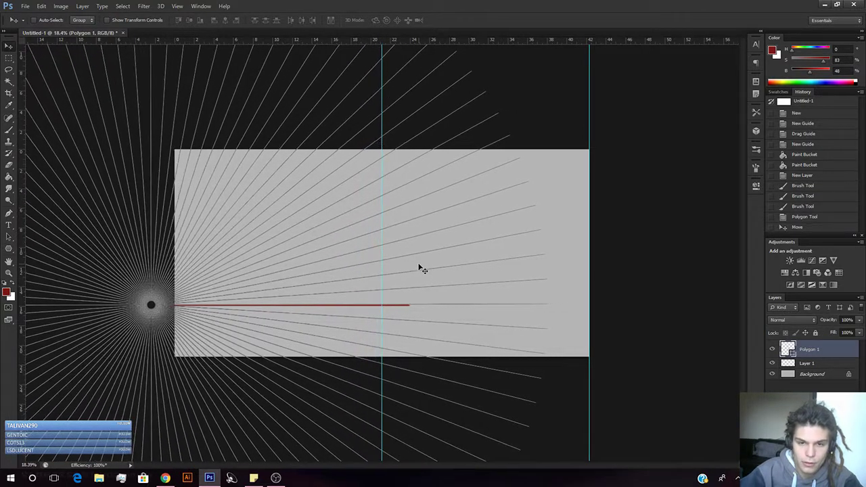
pyautogui.hotkey('shift', 'Left')
pyautogui.hotkey('shift', 'Left')
pyautogui.hotkey('shift', 'Left')
pyautogui.hotkey('shift', 'Left')
pyautogui.hotkey('shift', 'Left')
pyautogui.hotkey('shift', 'Left')
pyautogui.hotkey('shift', 'Left')
pyautogui.hotkey('shift', 'Left')
pyautogui.hotkey('shift', 'Left')
pyautogui.hotkey('shift', 'Left')
pyautogui.hotkey('shift', 'Left')
pyautogui.hotkey('shift', 'Left')
pyautogui.hotkey('shift', 'Left')
pyautogui.hotkey('shift', 'Left')
pyautogui.hotkey('shift', 'Left')
pyautogui.hotkey('shift', 'Left')
pyautogui.hotkey('shift', 'Left')
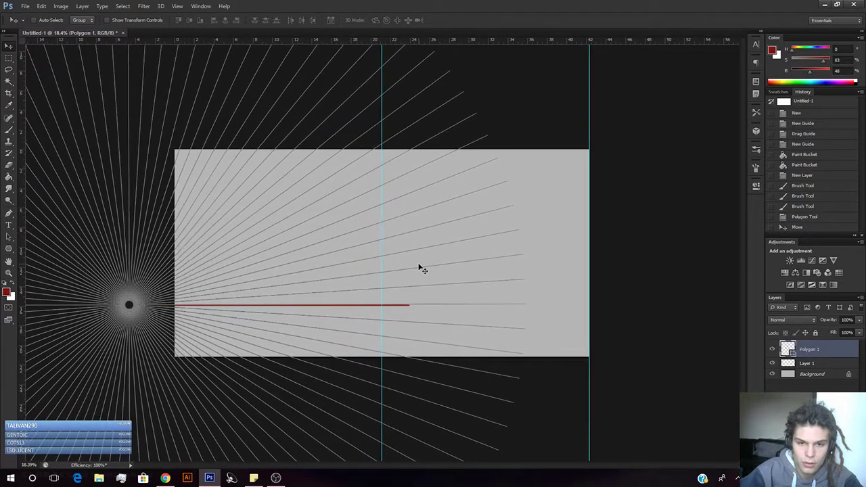
pyautogui.hotkey('shift', 'Left')
pyautogui.hotkey('shift', 'Left')
pyautogui.hotkey('shift', 'Left')
pyautogui.hotkey('shift', 'Left')
pyautogui.hotkey('shift', 'Left')
pyautogui.hotkey('shift', 'Left')
pyautogui.hotkey('shift', 'Left')
pyautogui.hotkey('shift', 'Left')
pyautogui.hotkey('shift', 'Left')
pyautogui.hotkey('shift', 'Left')
pyautogui.hotkey('shift', 'Left')
pyautogui.hotkey('shift', 'Left')
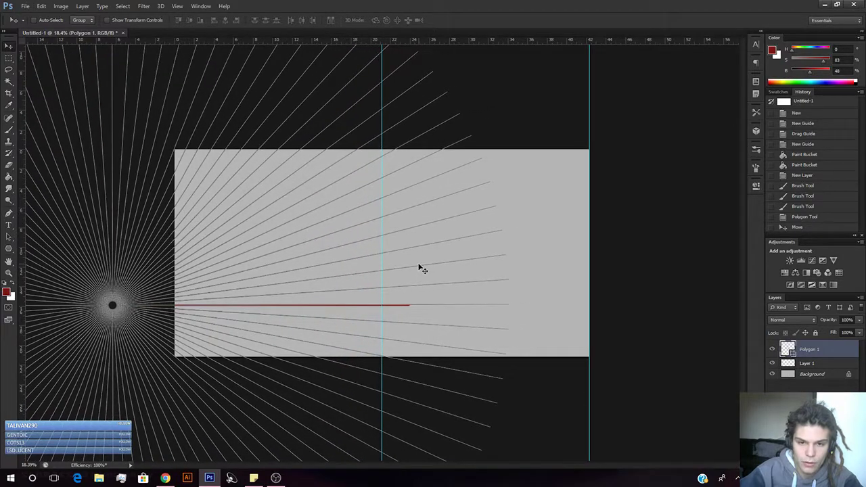
pyautogui.hotkey('shift', 'Left')
pyautogui.hotkey('shift', 'Left')
pyautogui.hotkey('shift', 'Left')
pyautogui.hotkey('shift', 'Left')
pyautogui.hotkey('shift', 'Left')
pyautogui.hotkey('shift', 'Left')
pyautogui.hotkey('shift', 'Left')
pyautogui.hotkey('shift', 'Left')
pyautogui.hotkey('shift', 'Left')
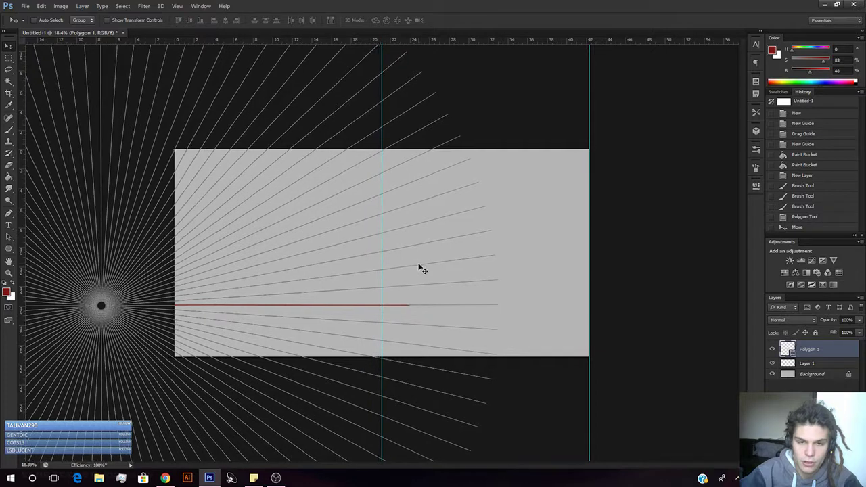
pyautogui.hotkey('shift', 'Left')
pyautogui.hotkey('shift', 'Left')
pyautogui.hotkey('shift', 'Left')
pyautogui.hotkey('shift', 'Left')
pyautogui.hotkey('shift', 'Left')
pyautogui.hotkey('shift', 'Left')
pyautogui.hotkey('shift', 'Left')
pyautogui.hotkey('shift', 'Left')
pyautogui.hotkey('shift', 'Left')
pyautogui.hotkey('shift', 'Left')
pyautogui.hotkey('shift', 'Left')
pyautogui.hotkey('shift', 'Left')
pyautogui.hotkey('shift', 'Left')
pyautogui.hotkey('shift', 'Left')
pyautogui.hotkey('shift', 'Left')
pyautogui.hotkey('shift', 'Left')
pyautogui.hotkey('shift', 'Left')
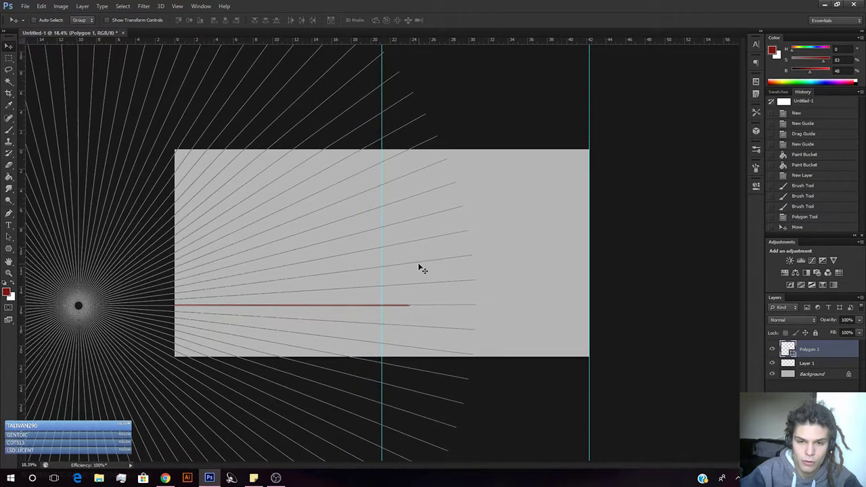
pyautogui.hotkey('shift', 'Left')
pyautogui.hotkey('shift', 'Left')
pyautogui.hotkey('shift', 'Left')
pyautogui.hotkey('shift', 'Left')
pyautogui.hotkey('shift', 'Left')
pyautogui.hotkey('shift', 'Left')
pyautogui.hotkey('shift', 'Left')
pyautogui.hotkey('shift', 'Left')
pyautogui.hotkey('shift', 'Left')
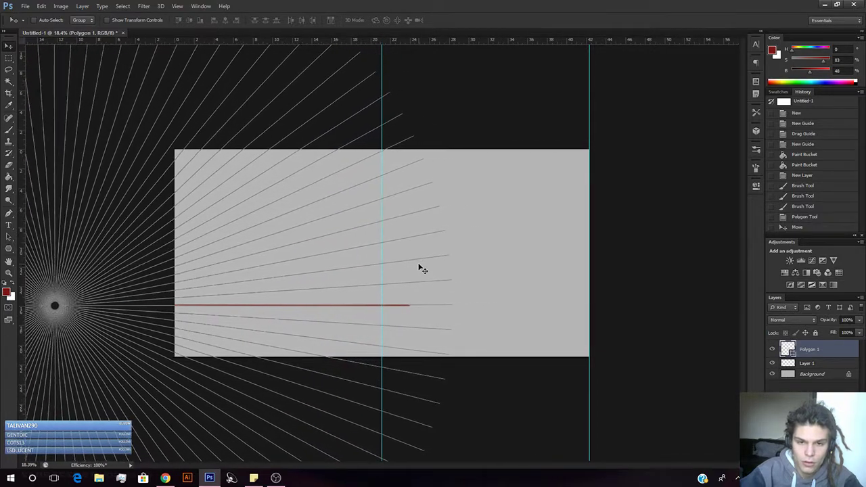
pyautogui.hotkey('shift', 'Left')
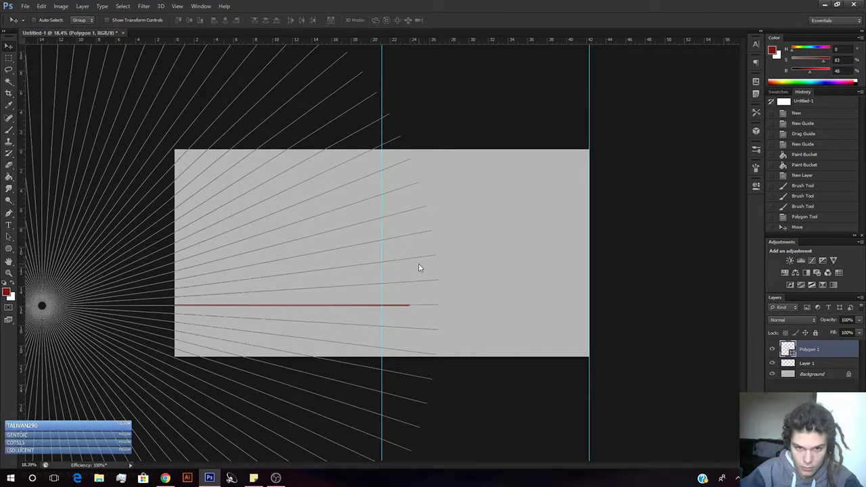
pyautogui.hotkey('shift', 'Left')
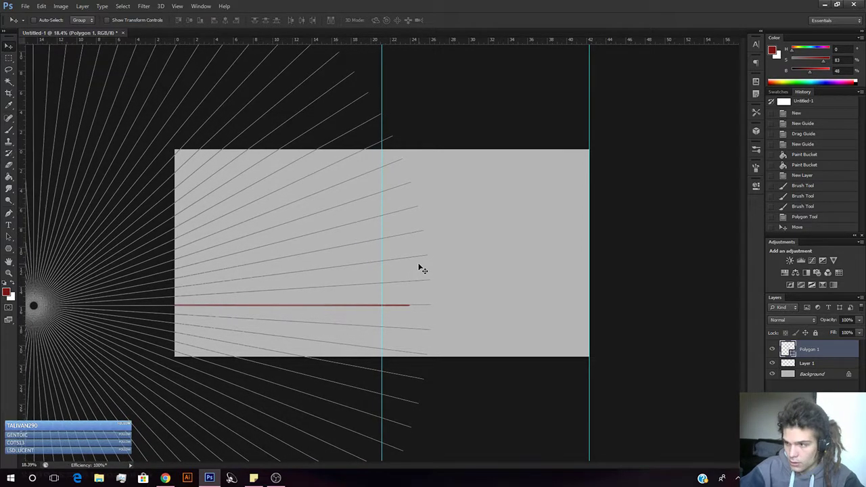
pyautogui.hotkey('shift', 'Left')
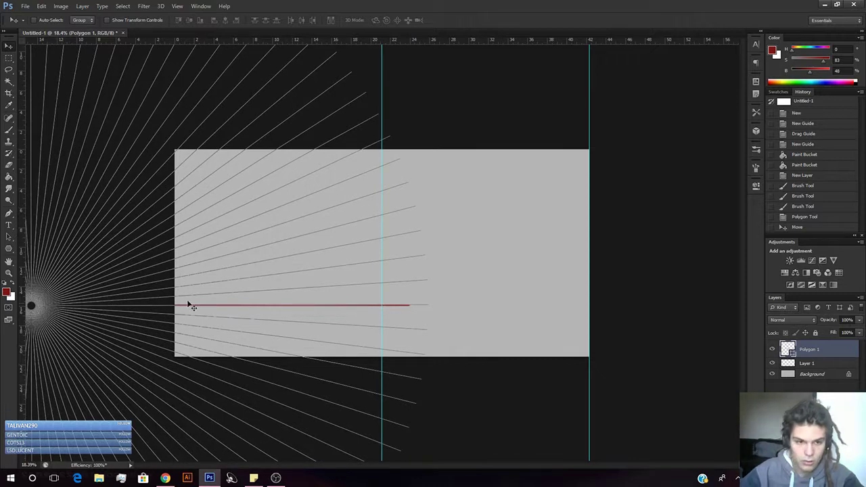
# Duplicate the starburst layer and move the copy right along the red line's level until its centre sits at about 29.5 on the horizontal ruler.
pyautogui.moveTo(802, 353); pyautogui.dragTo(803, 344)
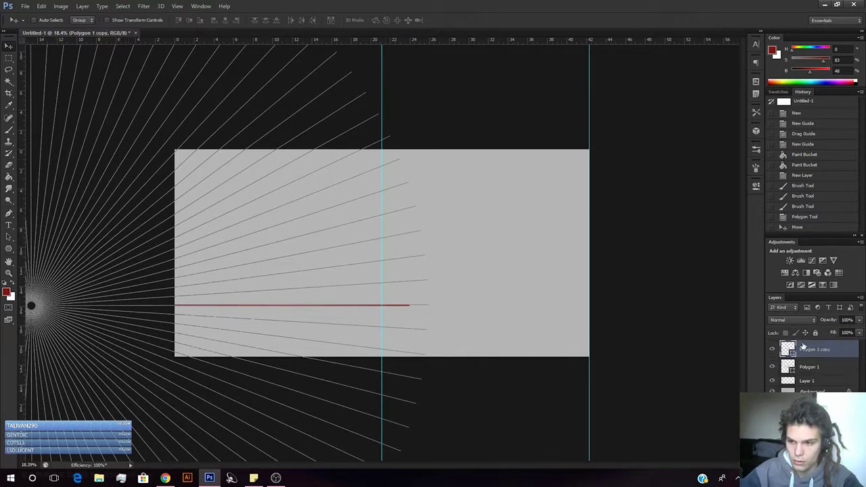
pyautogui.moveTo(70, 301); pyautogui.dragTo(485, 296)
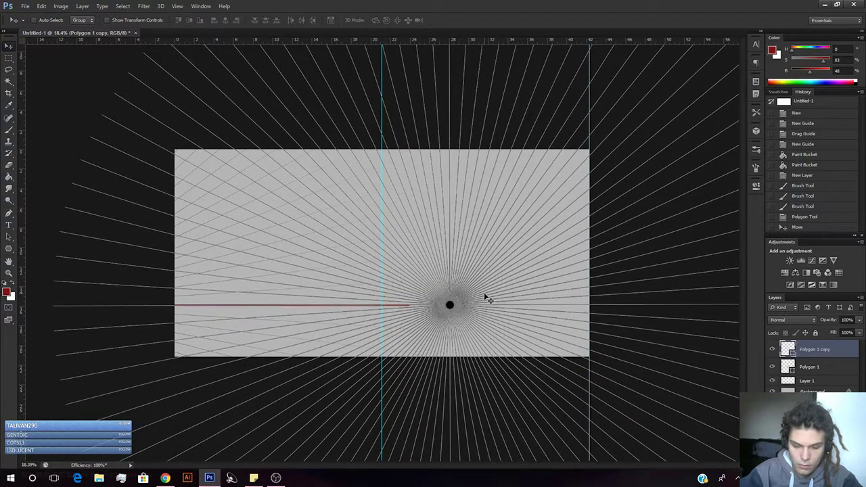
pyautogui.press('Right')
pyautogui.press('Right')
pyautogui.press('Right')
pyautogui.press('Right')
pyautogui.press('Right')
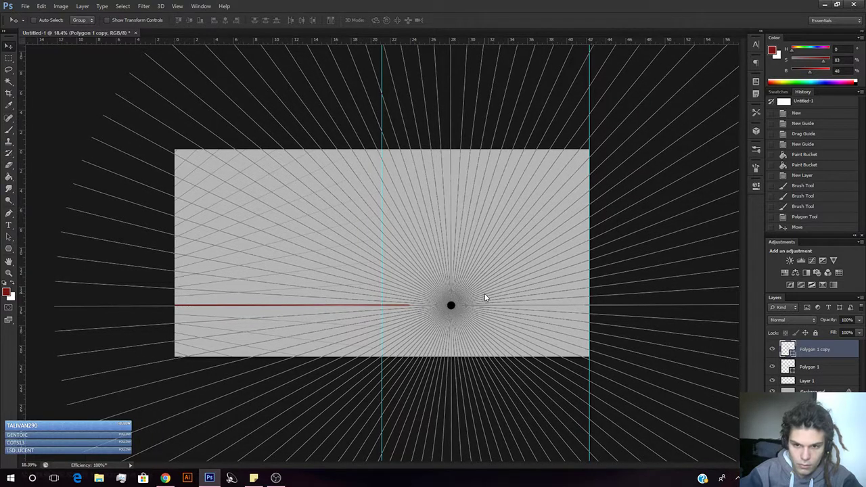
pyautogui.hotkey('shift', 'Right')
pyautogui.hotkey('shift', 'Right')
pyautogui.hotkey('shift', 'Right')
pyautogui.hotkey('shift', 'Right')
pyautogui.hotkey('shift', 'Right')
pyautogui.hotkey('shift', 'Right')
pyautogui.hotkey('shift', 'Right')
pyautogui.hotkey('shift', 'Right')
pyautogui.hotkey('shift', 'Right')
pyautogui.hotkey('shift', 'Right')
pyautogui.hotkey('shift', 'Right')
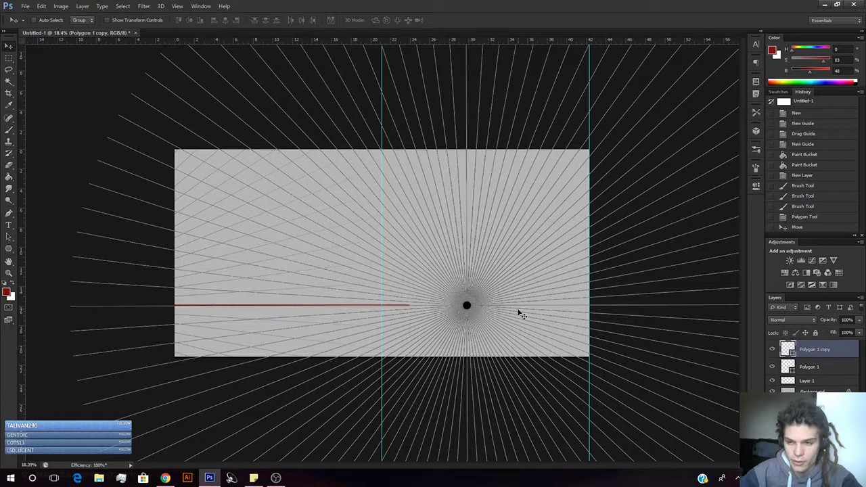
# Rasterize both starburst layers, Polygon 1 copy and Polygon 1.
pyautogui.click(809, 366)
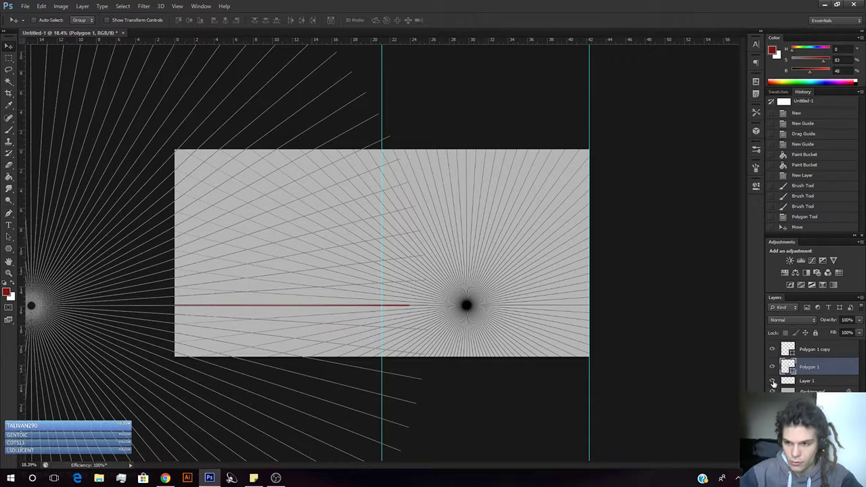
pyautogui.click(816, 354)
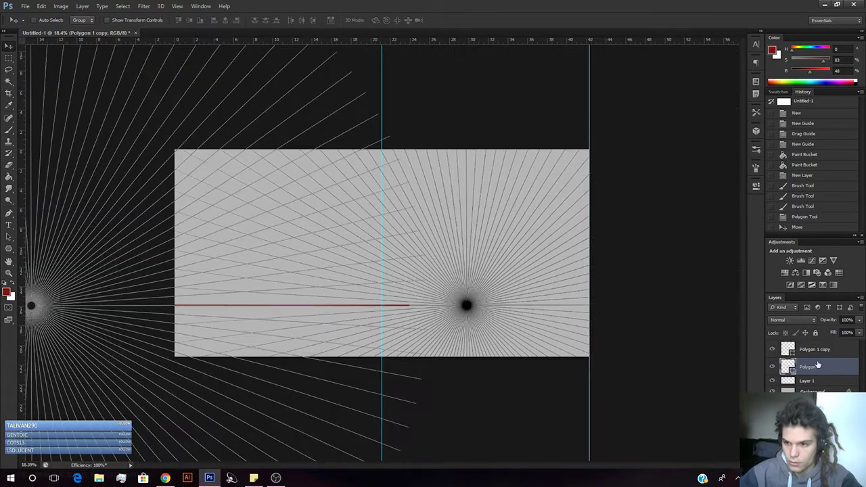
pyautogui.rightClick(816, 356)
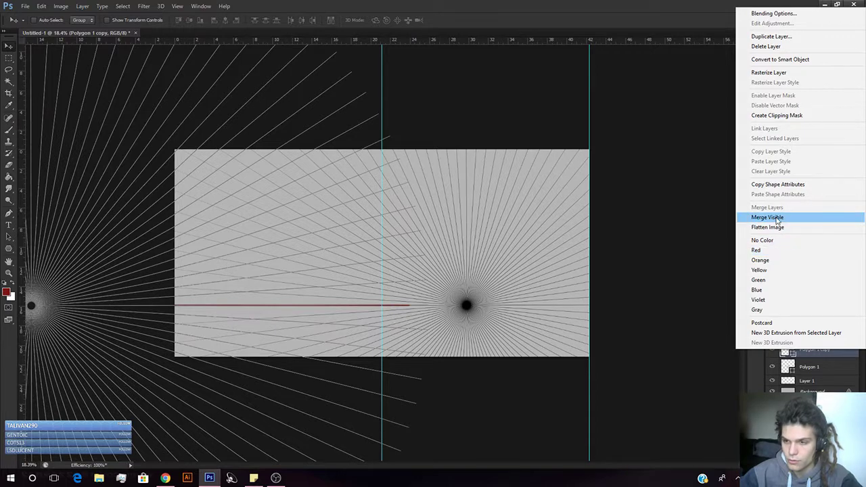
pyautogui.click(782, 73)
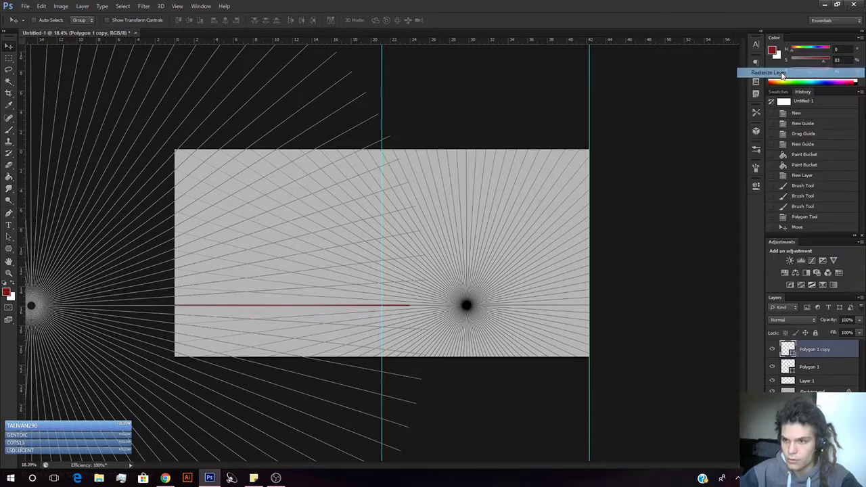
pyautogui.rightClick(817, 348)
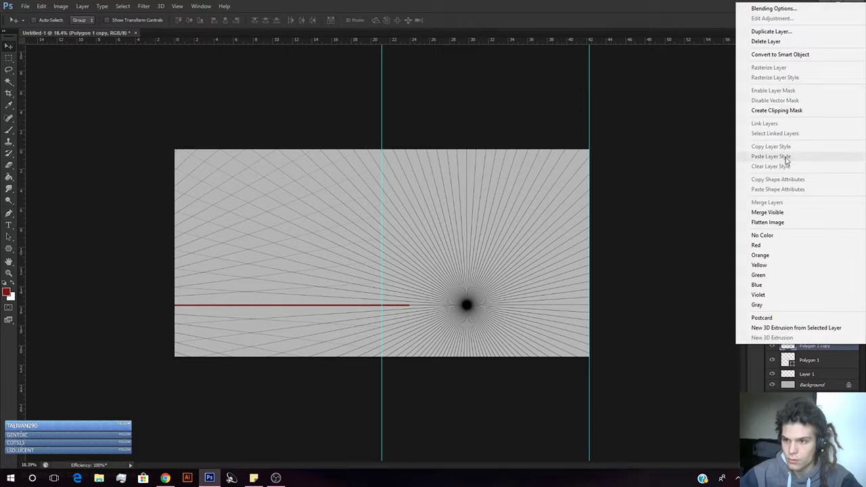
pyautogui.click(812, 362)
pyautogui.rightClick(813, 363)
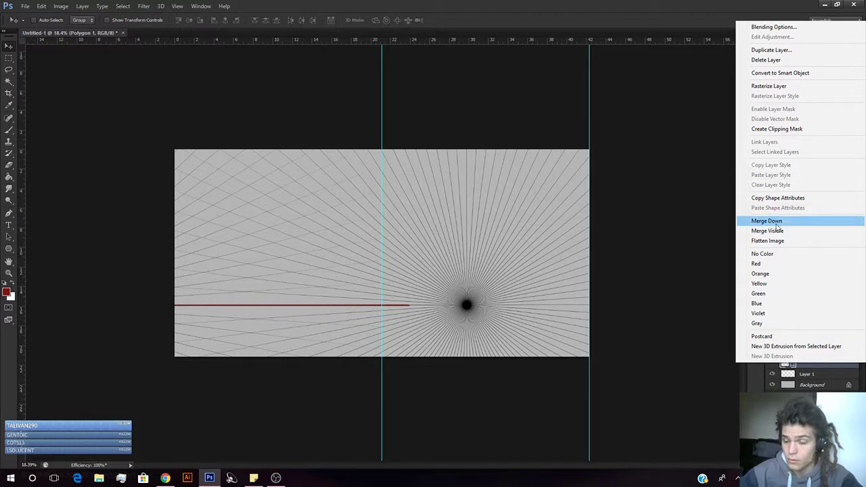
pyautogui.click(772, 86)
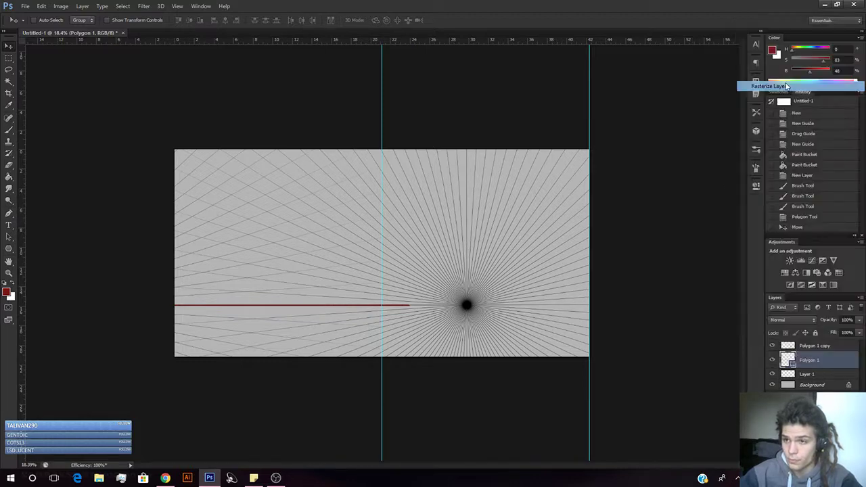
# Merge the Polygon 1 copy layer down into Polygon 1.
pyautogui.click(799, 346)
pyautogui.rightClick(799, 345)
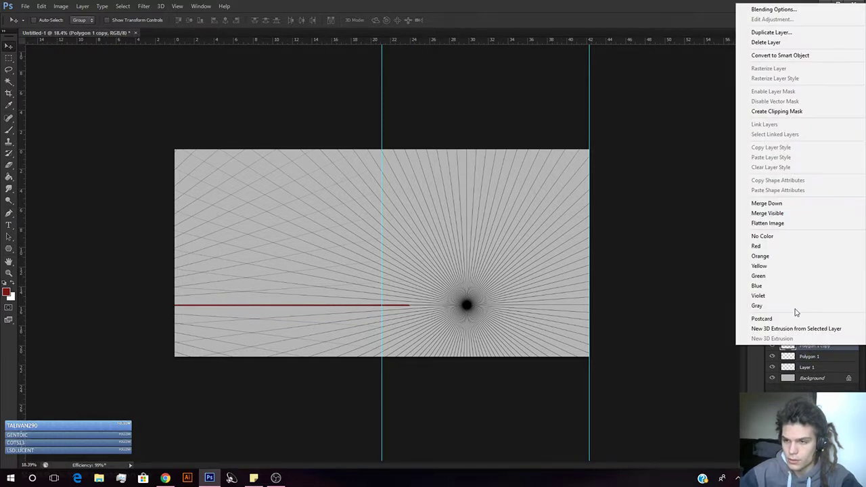
pyautogui.click(775, 203)
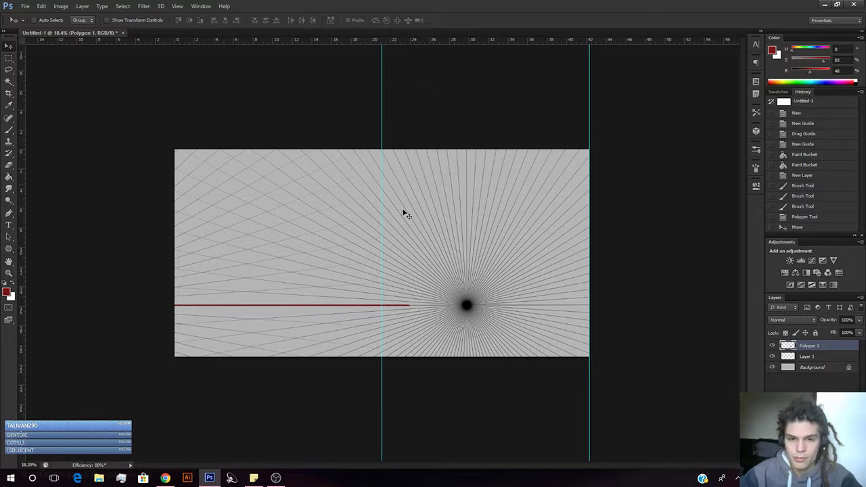
# Try erasing the dark centre of the starburst on the canvas with the Eraser, and undo the stroke.
pyautogui.press('e')
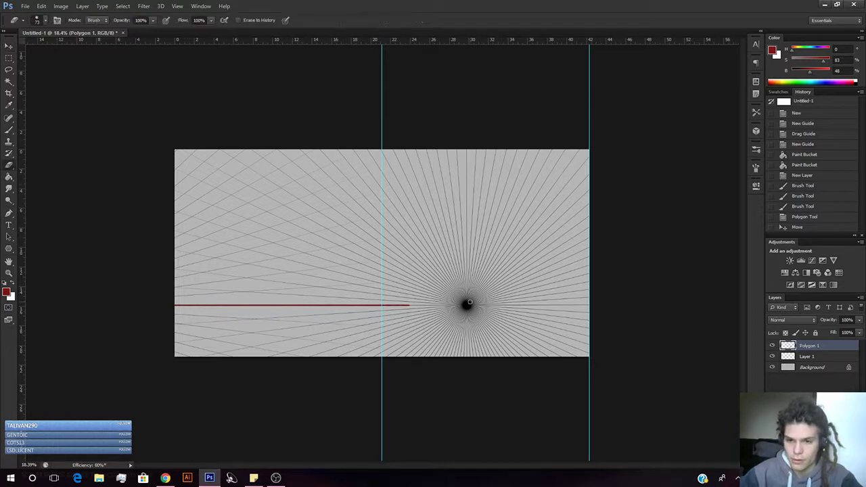
pyautogui.moveTo(467, 305); pyautogui.dragTo(465, 305)
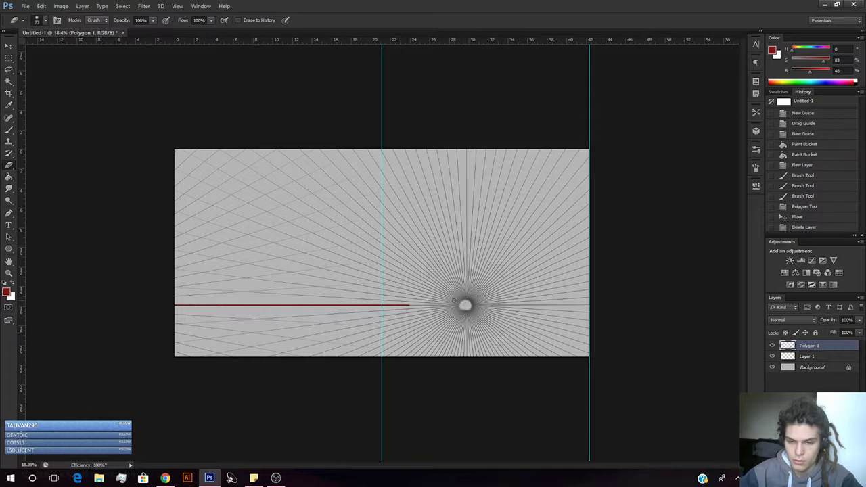
pyautogui.hotkey('ctrl', 'z')
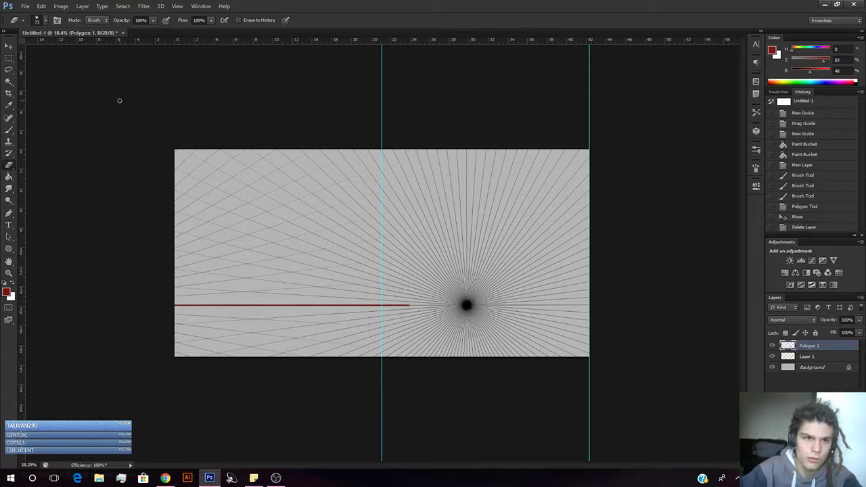
# Delete the merged grid lines between the middle guide and the right guide, and clear the selection.
pyautogui.click(9, 58)
pyautogui.moveTo(382, 119); pyautogui.dragTo(593, 433)
pyautogui.press('Delete')
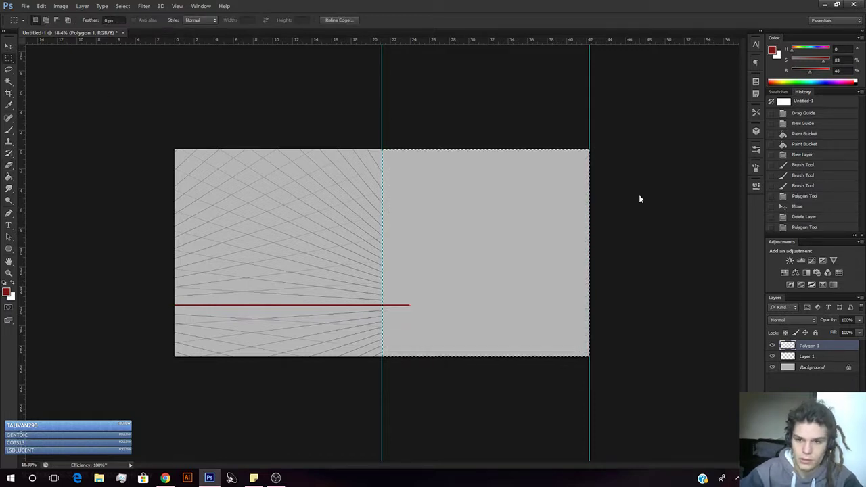
pyautogui.hotkey('ctrl', 'd')
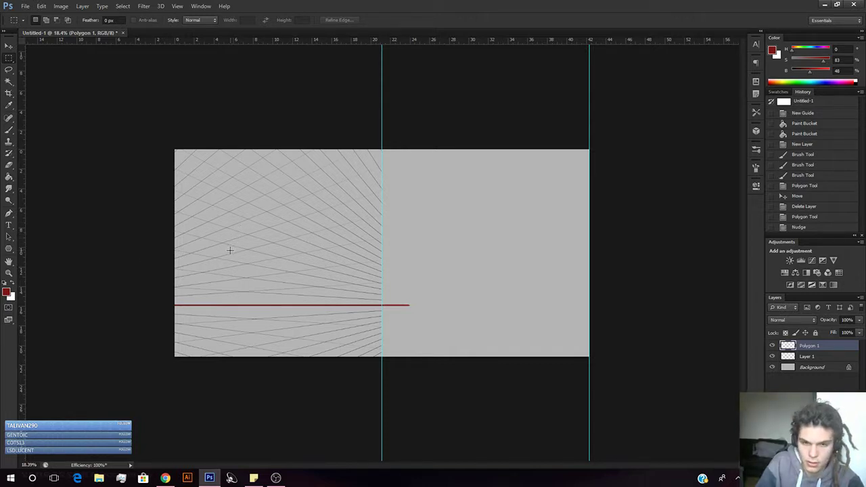
# Undo the deletion, the merge and the rasterizing, back to two separate starburst shape layers.
pyautogui.hotkey('ctrl', 'alt', 'z')
pyautogui.hotkey('ctrl', 'alt', 'z')
pyautogui.hotkey('ctrl', 'alt', 'z')
pyautogui.hotkey('ctrl', 'alt', 'z')
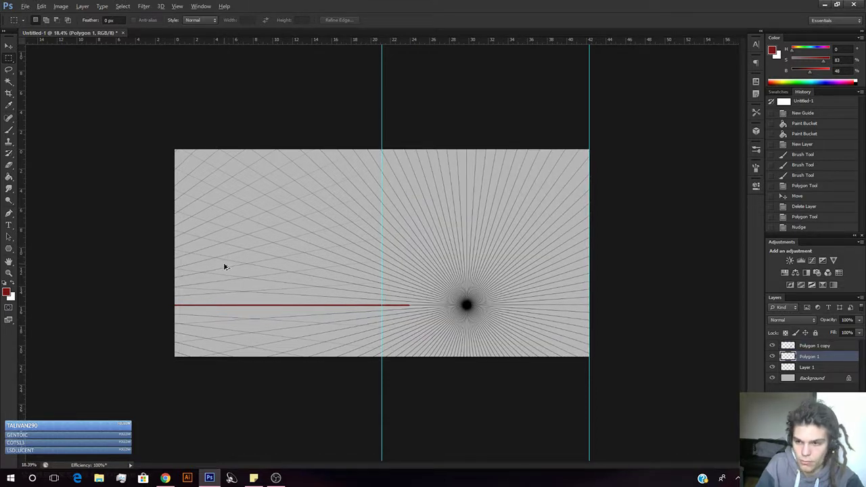
pyautogui.hotkey('ctrl', 'alt', 'z')
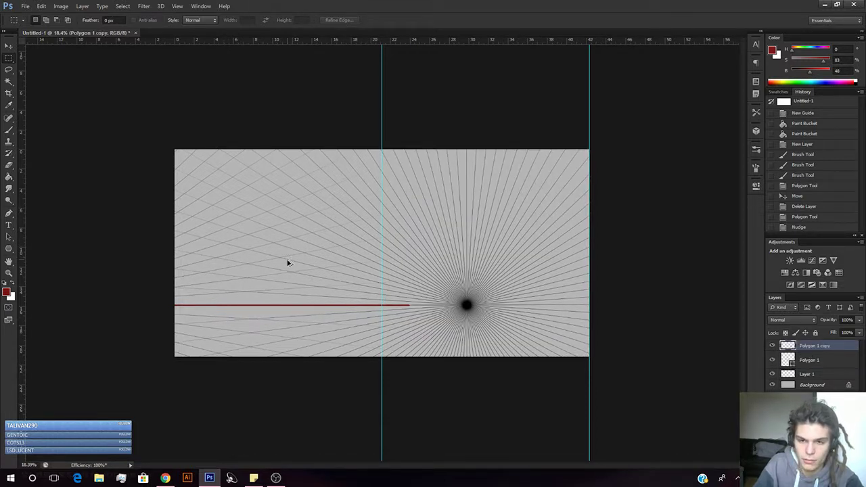
pyautogui.hotkey('ctrl', 'alt', 'z')
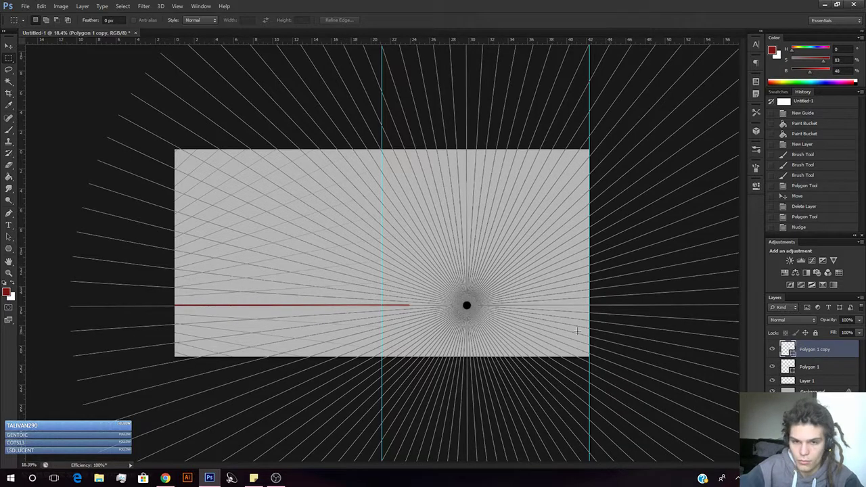
# Nudge the Polygon 1 starburst right along the red line until its centre sits about 10 ruler units outside the canvas's left edge.
pyautogui.click(807, 371)
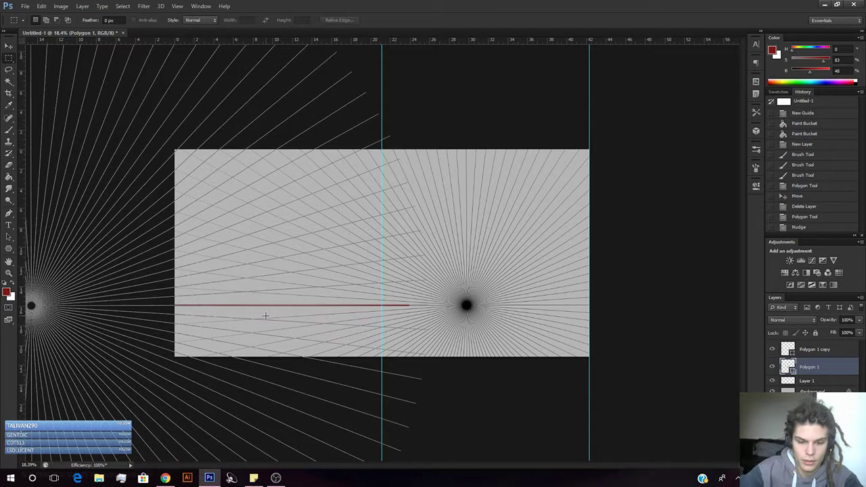
pyautogui.press('v')
pyautogui.hotkey('shift', 'Right')
pyautogui.hotkey('shift', 'Right')
pyautogui.hotkey('shift', 'Right')
pyautogui.hotkey('shift', 'Right')
pyautogui.hotkey('shift', 'Right')
pyautogui.hotkey('shift', 'Right')
pyautogui.hotkey('shift', 'Right')
pyautogui.hotkey('shift', 'Right')
pyautogui.hotkey('shift', 'Right')
pyautogui.hotkey('shift', 'Right')
pyautogui.hotkey('shift', 'Right')
pyautogui.hotkey('shift', 'Right')
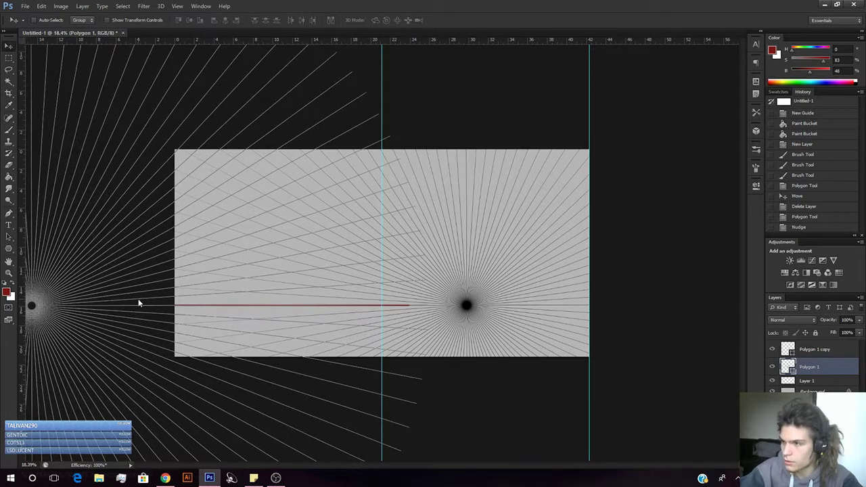
pyautogui.hotkey('shift', 'Right')
pyautogui.hotkey('shift', 'Right')
pyautogui.hotkey('shift', 'Right')
pyautogui.hotkey('shift', 'Right')
pyautogui.hotkey('shift', 'Right')
pyautogui.hotkey('shift', 'Right')
pyautogui.hotkey('shift', 'Right')
pyautogui.hotkey('shift', 'Right')
pyautogui.hotkey('shift', 'Right')
pyautogui.hotkey('shift', 'Right')
pyautogui.hotkey('shift', 'Right')
pyautogui.hotkey('shift', 'Right')
pyautogui.hotkey('shift', 'Right')
pyautogui.hotkey('shift', 'Right')
pyautogui.hotkey('shift', 'Right')
pyautogui.hotkey('shift', 'Right')
pyautogui.hotkey('shift', 'Right')
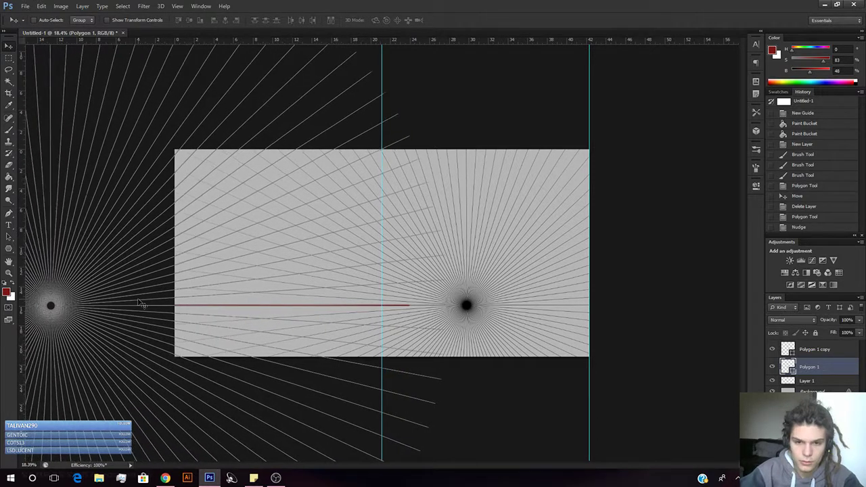
pyautogui.hotkey('shift', 'Right')
pyautogui.hotkey('shift', 'Right')
pyautogui.hotkey('shift', 'Right')
pyautogui.hotkey('shift', 'Right')
pyautogui.hotkey('shift', 'Right')
pyautogui.hotkey('shift', 'Right')
pyautogui.hotkey('shift', 'Right')
pyautogui.hotkey('shift', 'Right')
pyautogui.hotkey('shift', 'Right')
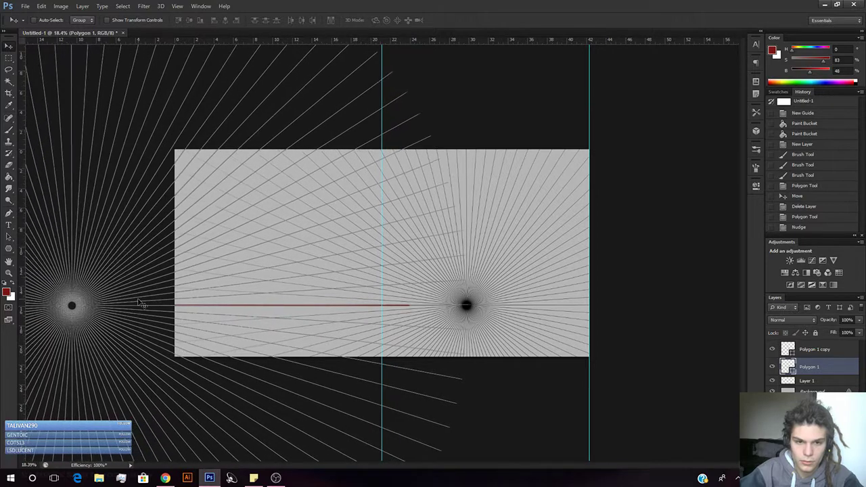
pyautogui.hotkey('shift', 'Right')
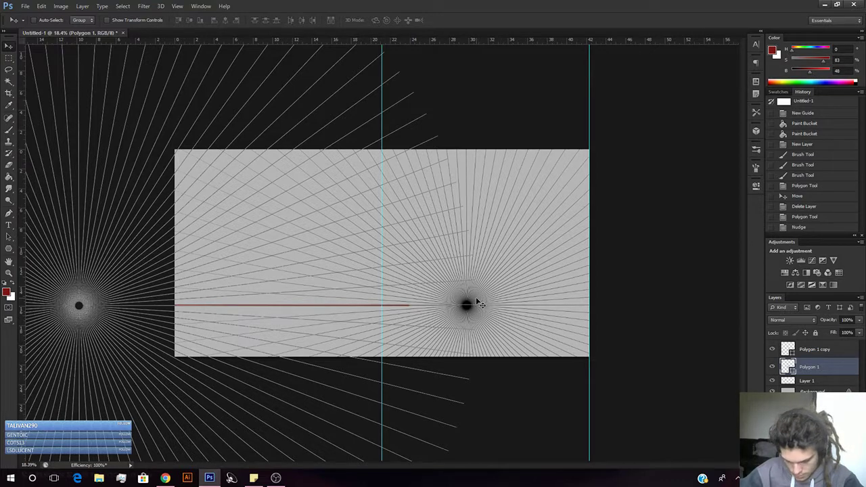
# Nudge the Polygon 1 copy starburst right along the red line until its centre sits at about 33.5 on the horizontal ruler.
pyautogui.click(802, 350)
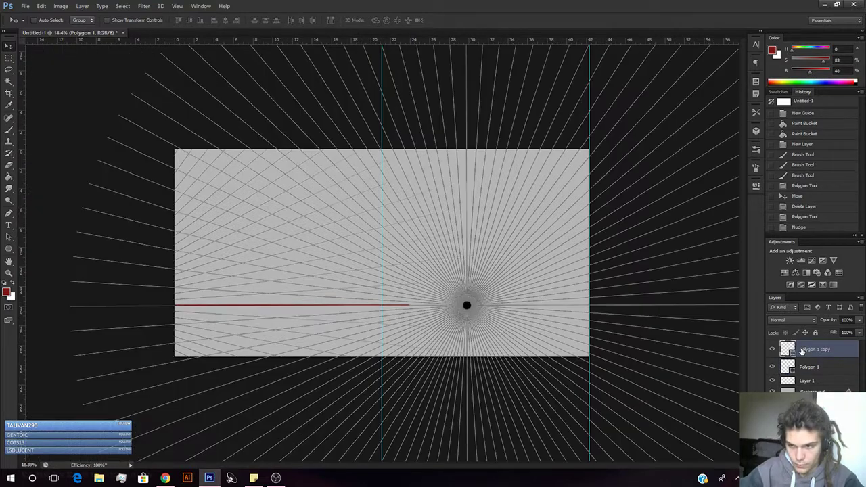
pyautogui.hotkey('shift', 'Right')
pyautogui.hotkey('shift', 'Right')
pyautogui.hotkey('shift', 'Right')
pyautogui.hotkey('shift', 'Right')
pyautogui.hotkey('shift', 'Right')
pyautogui.hotkey('shift', 'Right')
pyautogui.hotkey('shift', 'Right')
pyautogui.hotkey('shift', 'Right')
pyautogui.hotkey('shift', 'Right')
pyautogui.hotkey('shift', 'Right')
pyautogui.hotkey('shift', 'Right')
pyautogui.hotkey('shift', 'Right')
pyautogui.hotkey('shift', 'Right')
pyautogui.hotkey('shift', 'Right')
pyautogui.hotkey('shift', 'Right')
pyautogui.hotkey('shift', 'Right')
pyautogui.hotkey('shift', 'Right')
pyautogui.hotkey('shift', 'Right')
pyautogui.hotkey('shift', 'Right')
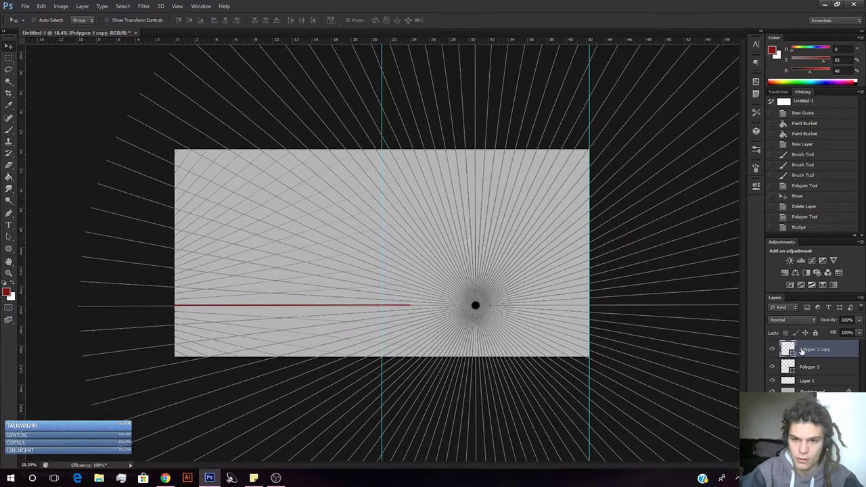
pyautogui.hotkey('shift', 'Right')
pyautogui.hotkey('shift', 'Right')
pyautogui.hotkey('shift', 'Right')
pyautogui.hotkey('shift', 'Right')
pyautogui.hotkey('shift', 'Right')
pyautogui.hotkey('shift', 'Right')
pyautogui.hotkey('shift', 'Right')
pyautogui.hotkey('shift', 'Right')
pyautogui.hotkey('shift', 'Right')
pyautogui.hotkey('shift', 'Right')
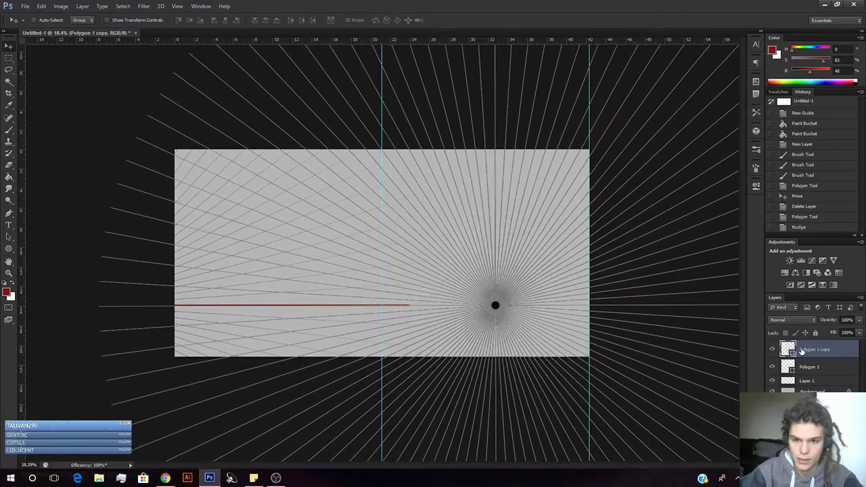
pyautogui.hotkey('shift', 'Right')
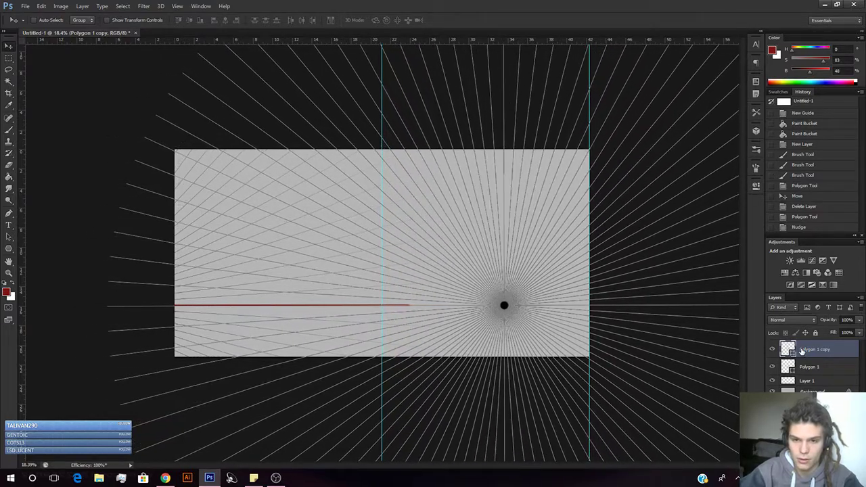
# Rasterize the Polygon 1 copy layer and the Polygon 1 layer one after the other.
pyautogui.click(809, 366)
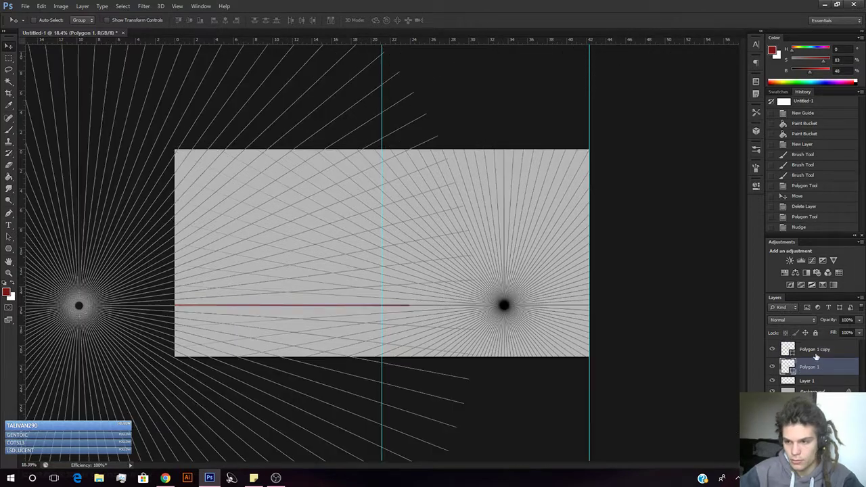
pyautogui.rightClick(810, 364)
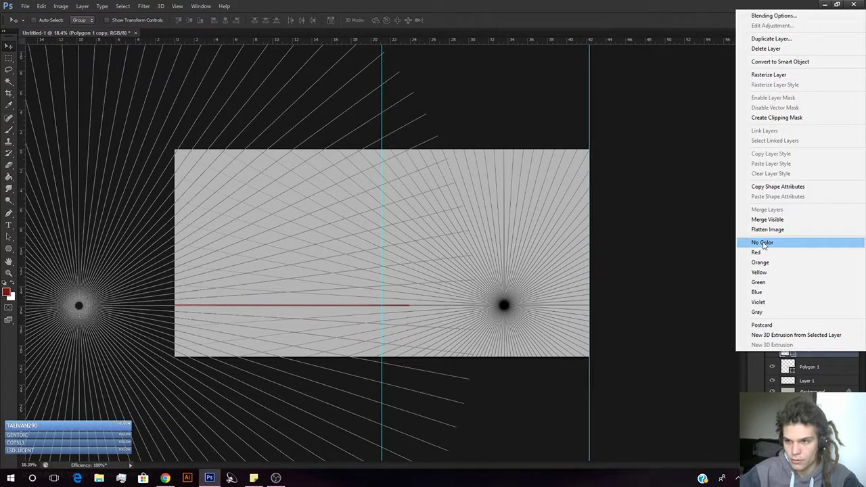
pyautogui.click(769, 75)
pyautogui.click(825, 368)
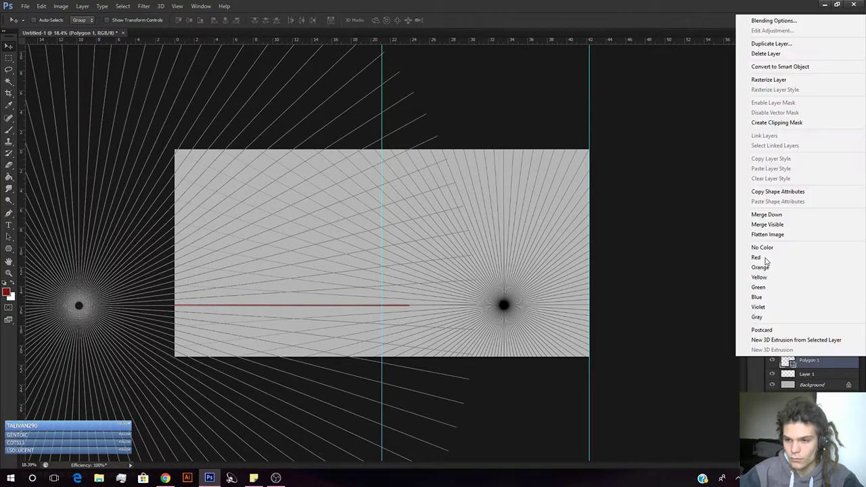
pyautogui.rightClick(816, 364)
pyautogui.click(772, 80)
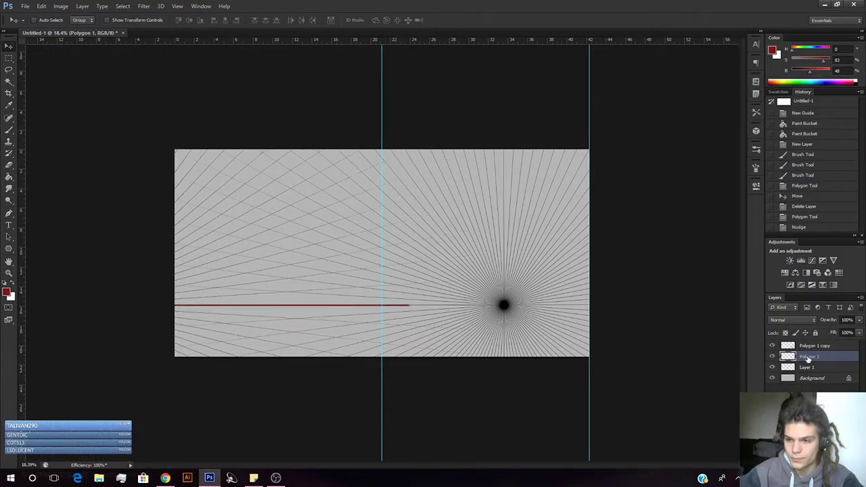
# Select the canvas area right of the middle guide and delete the starburst lines inside it.
pyautogui.click(9, 57)
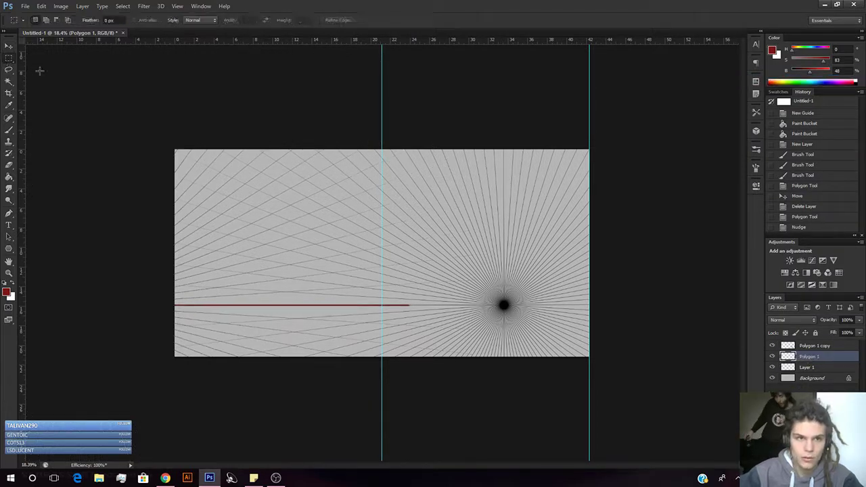
pyautogui.moveTo(381, 110); pyautogui.dragTo(674, 439)
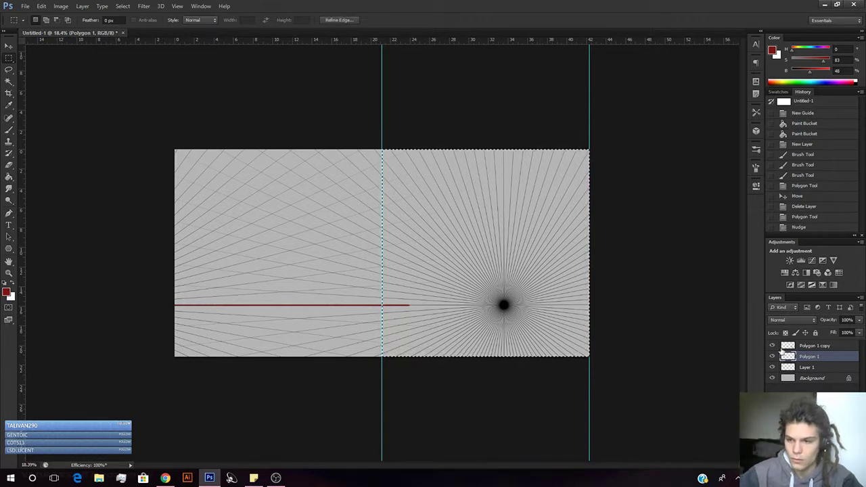
pyautogui.click(811, 346)
pyautogui.press('Delete')
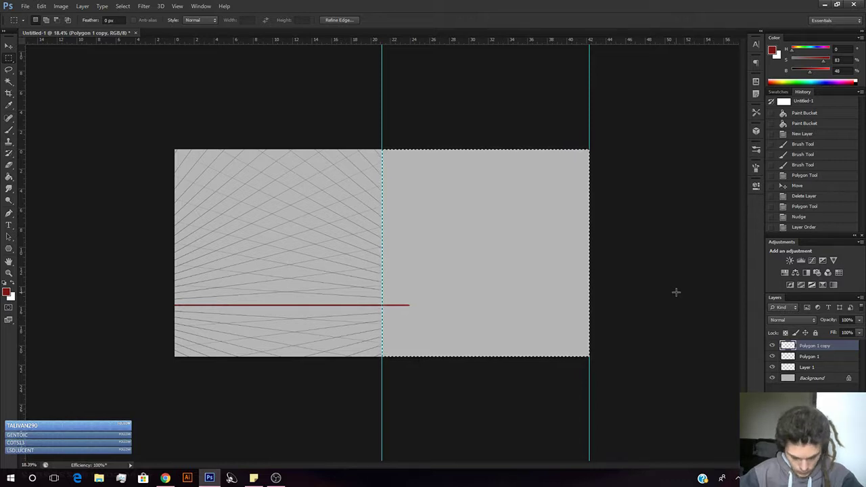
# Undo the line deletion, the selection and the rasterizing of both starburst layers.
pyautogui.hotkey('ctrl', 'z')
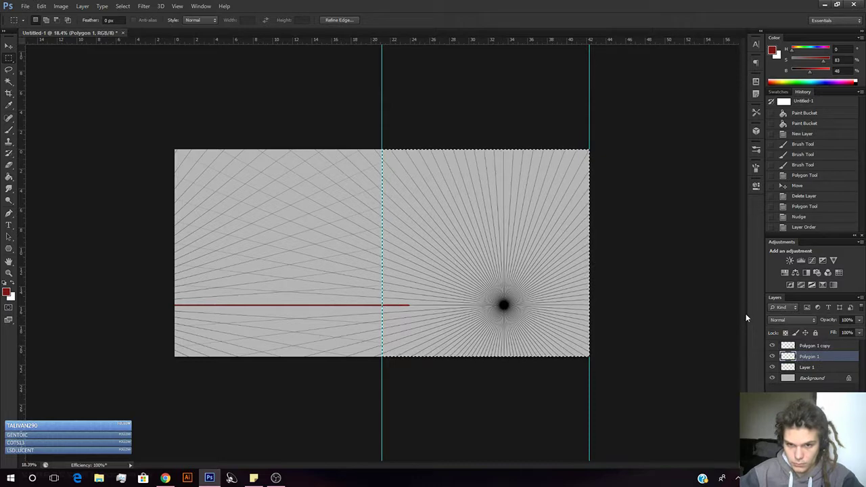
pyautogui.hotkey('ctrl', 'd')
pyautogui.hotkey('ctrl', 'alt', 'z')
pyautogui.hotkey('ctrl', 'alt', 'z')
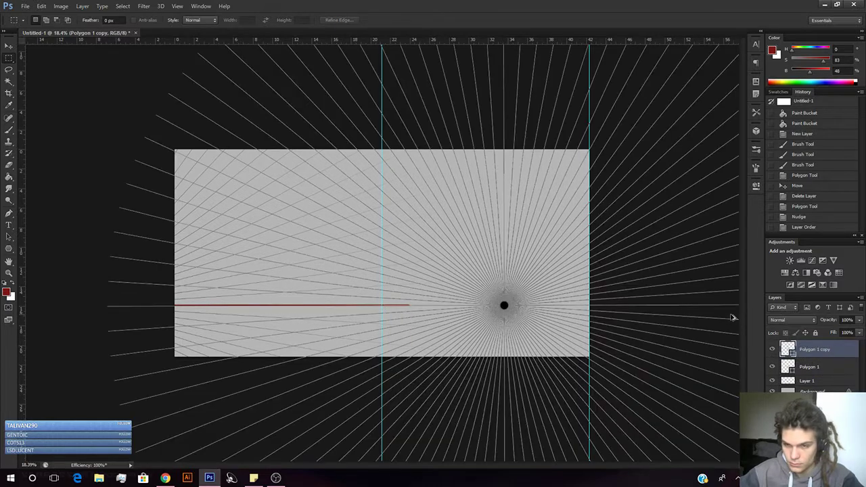
# Nudge the Polygon 1 starburst further right along the red line until its centre sits about 6.5 ruler units outside the canvas's left edge.
pyautogui.click(799, 366)
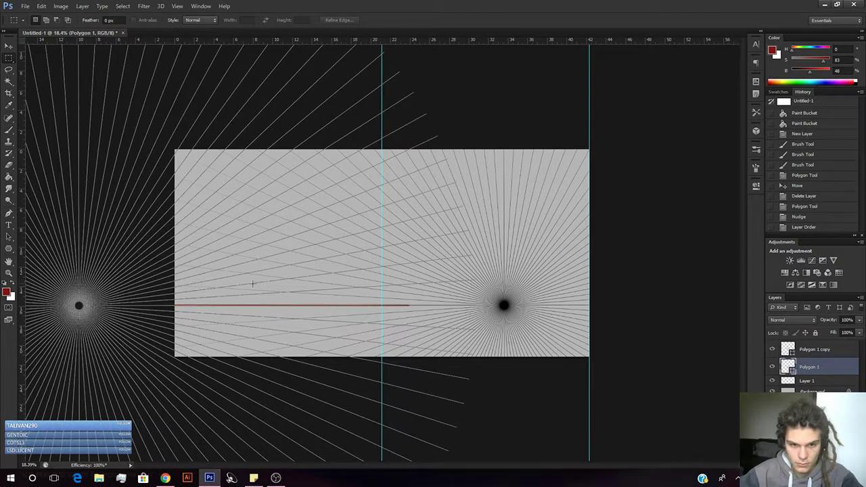
pyautogui.press('v')
pyautogui.hotkey('shift', 'Right')
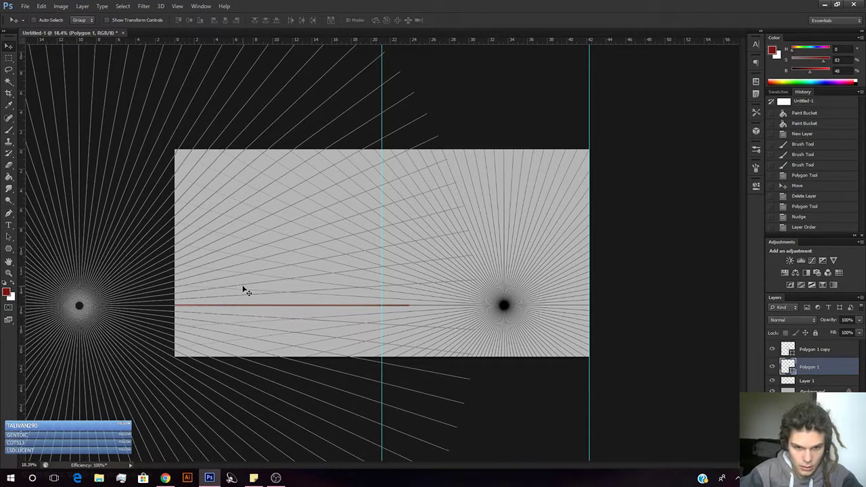
pyautogui.hotkey('shift', 'Right')
pyautogui.hotkey('shift', 'Right')
pyautogui.hotkey('shift', 'Right')
pyautogui.hotkey('shift', 'Right')
pyautogui.hotkey('shift', 'Right')
pyautogui.hotkey('shift', 'Right')
pyautogui.hotkey('shift', 'Right')
pyautogui.hotkey('shift', 'Right')
pyautogui.hotkey('shift', 'Right')
pyautogui.hotkey('shift', 'Right')
pyautogui.hotkey('shift', 'Right')
pyautogui.hotkey('shift', 'Right')
pyautogui.hotkey('shift', 'Right')
pyautogui.hotkey('shift', 'Right')
pyautogui.hotkey('shift', 'Right')
pyautogui.hotkey('shift', 'Right')
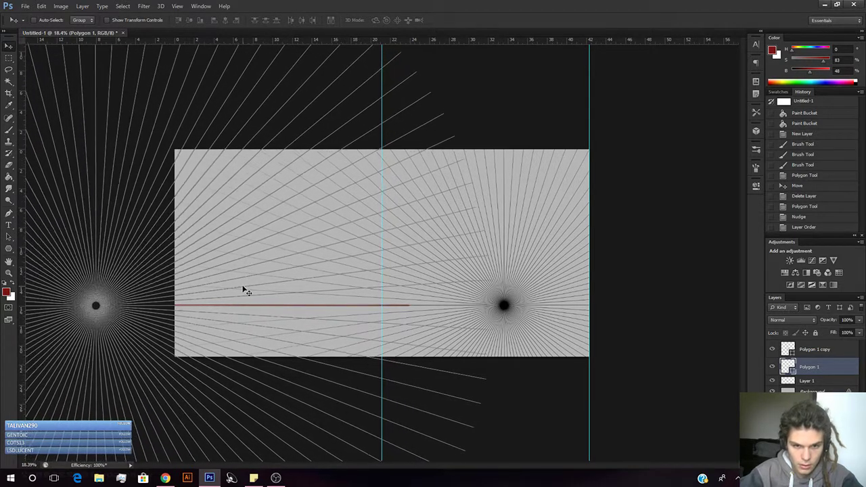
pyautogui.hotkey('shift', 'Right')
pyautogui.hotkey('shift', 'Right')
pyautogui.hotkey('shift', 'Right')
pyautogui.hotkey('shift', 'Right')
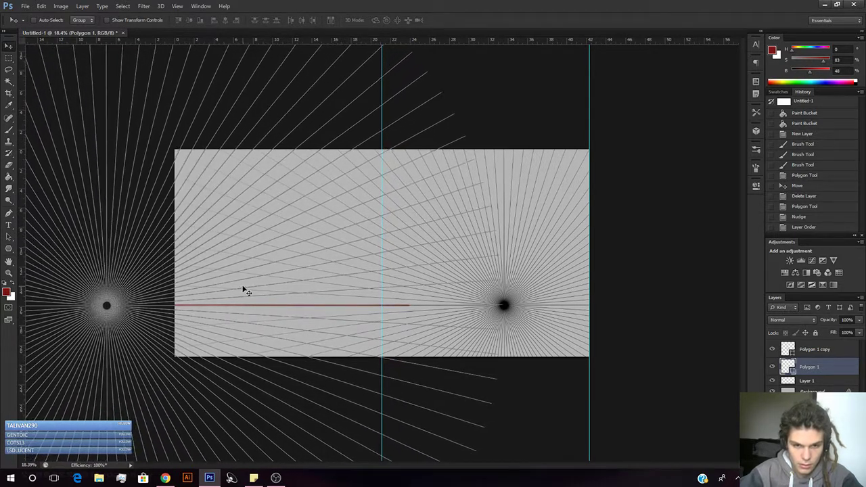
pyautogui.hotkey('shift', 'Right')
pyautogui.hotkey('shift', 'Right')
pyautogui.hotkey('shift', 'Right')
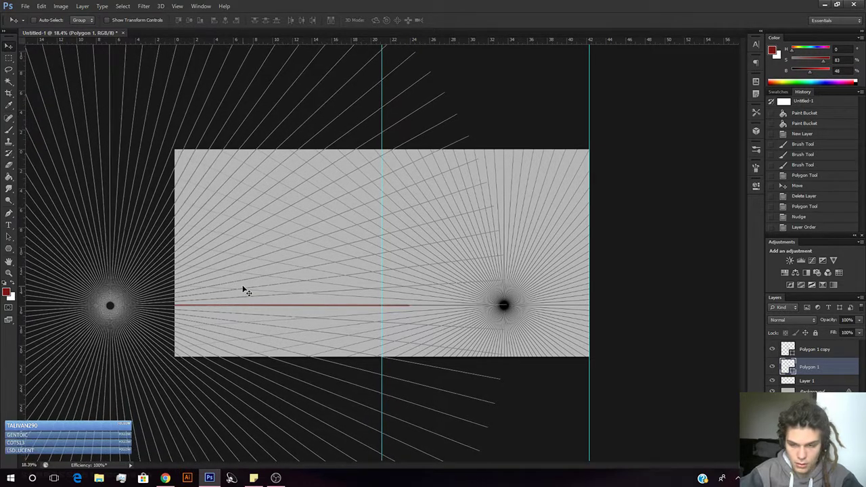
# Rasterize the Polygon 1 and Polygon 1 copy layers together.
pyautogui.keyDown('ctrl'); pyautogui.click(814, 349); pyautogui.keyUp('ctrl')
pyautogui.rightClick(814, 349)
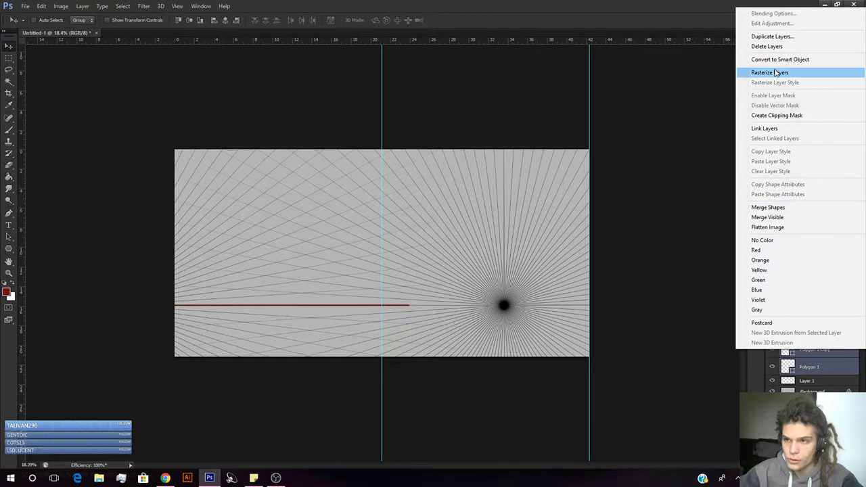
pyautogui.click(773, 73)
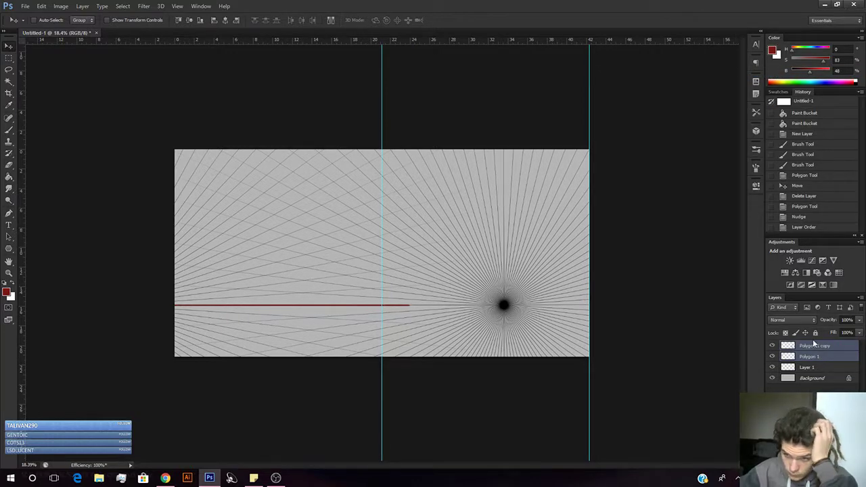
# Merge the Polygon 1 and Polygon 1 copy layers into a single layer.
pyautogui.rightClick(810, 346)
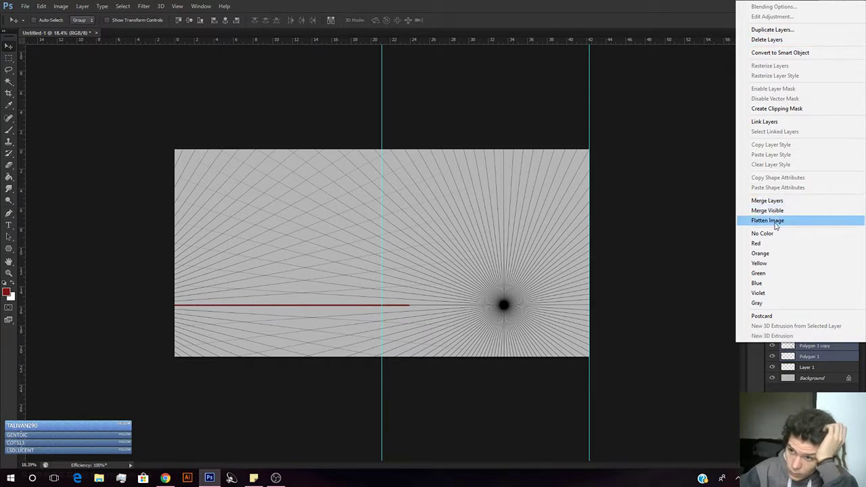
pyautogui.click(767, 200)
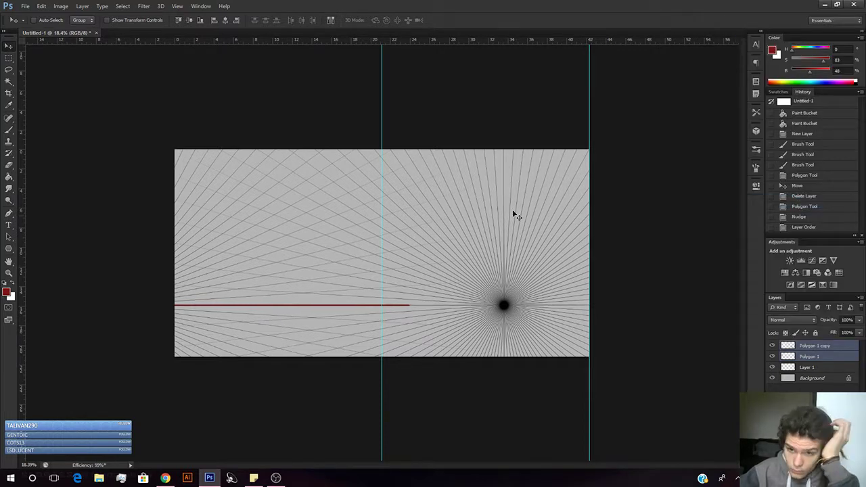
# Try to delete the merged layer's starburst lines in the canvas area beyond the middle guide.
pyautogui.click(9, 58)
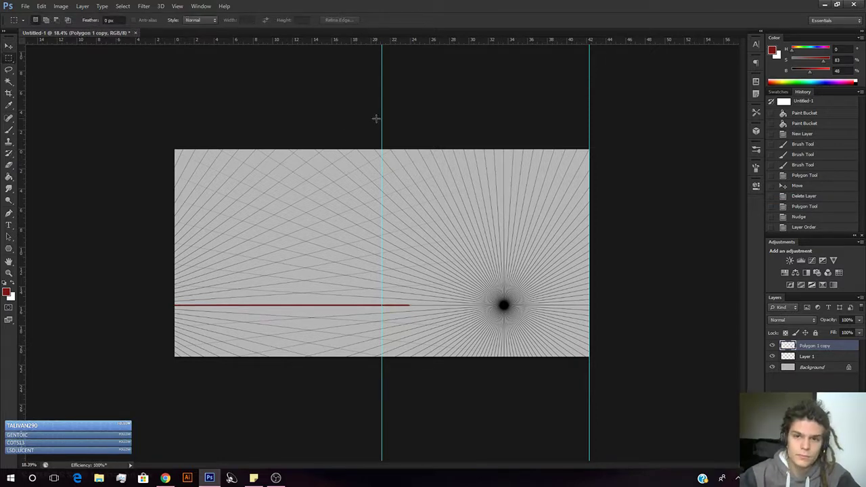
pyautogui.moveTo(381, 124); pyautogui.dragTo(667, 450)
pyautogui.press('Delete')
pyautogui.hotkey('ctrl', 'd')
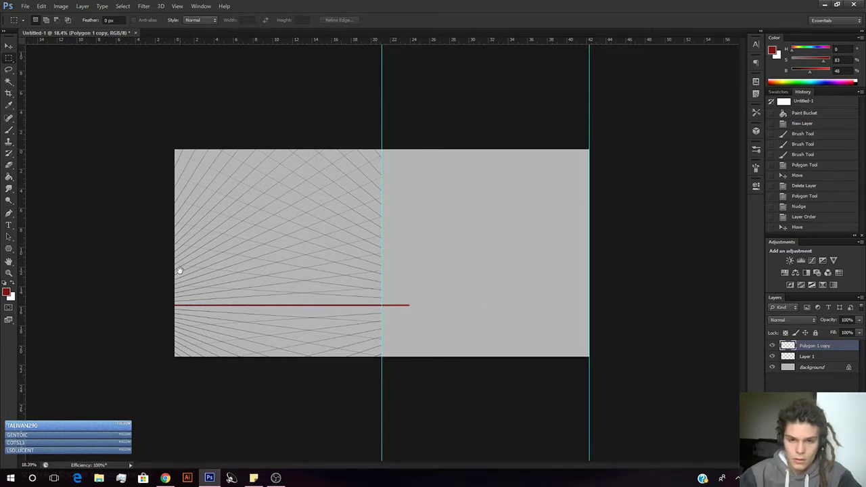
pyautogui.hotkey('ctrl', 'alt', 'z')
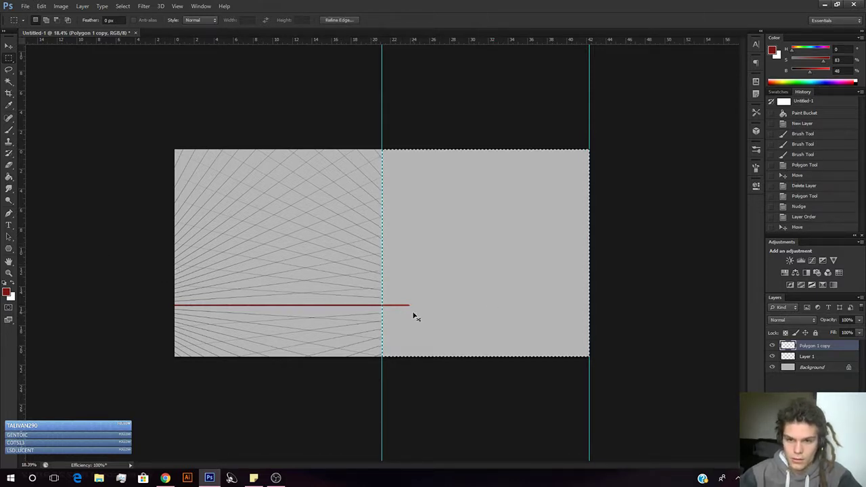
pyautogui.hotkey('ctrl', 'alt', 'z')
# Delete the merged layer's lines in a full-height rectangular area right of the black starburst centre, and clear the selection.
pyautogui.press('e')
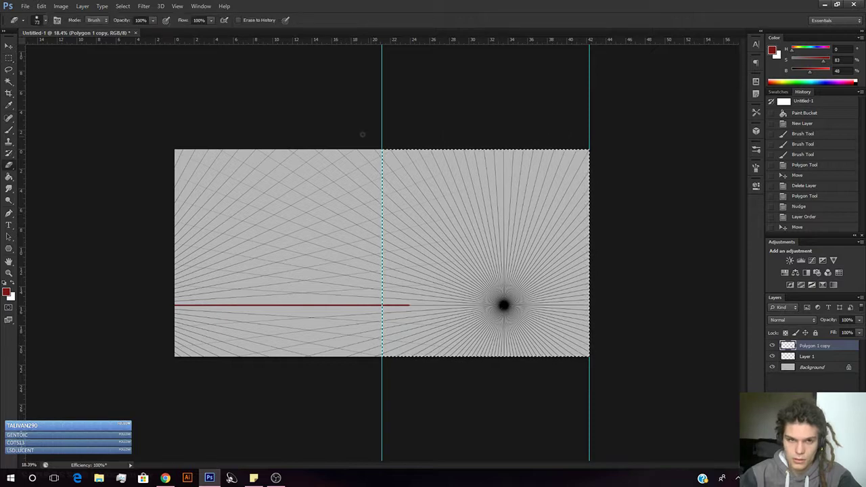
pyautogui.press('m')
pyautogui.moveTo(483, 121); pyautogui.dragTo(702, 478)
pyautogui.moveTo(531, 320); pyautogui.dragTo(551, 321)
pyautogui.press('Delete')
pyautogui.hotkey('ctrl', 'd')
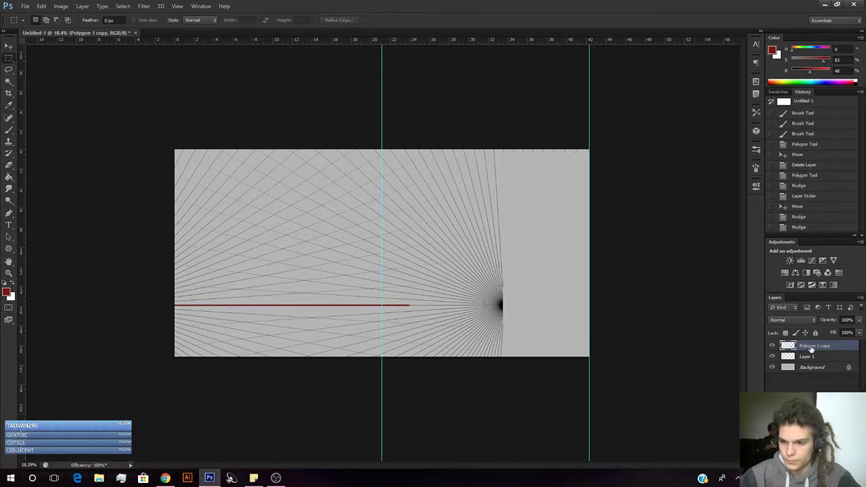
# Try a Color Balance adjustment clipped to the Polygon 1 copy layer, with the midtones' Cyan–Red value at +92.
pyautogui.click(795, 273)
pyautogui.moveTo(639, 228); pyautogui.dragTo(699, 230)
pyautogui.hotkey('ctrl', 'z')
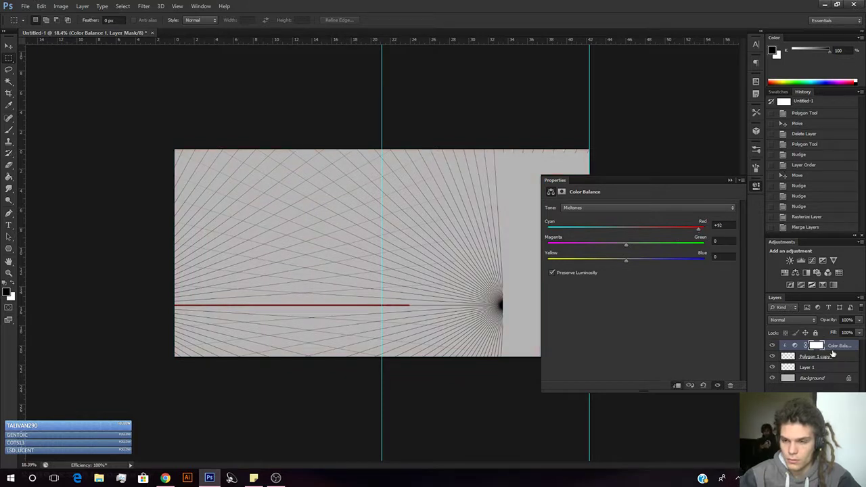
pyautogui.click(839, 347)
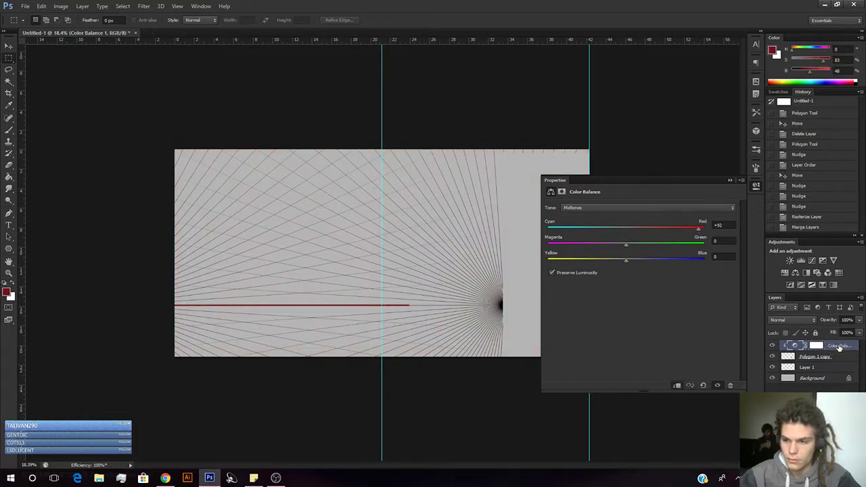
pyautogui.hotkey('ctrl', 'z')
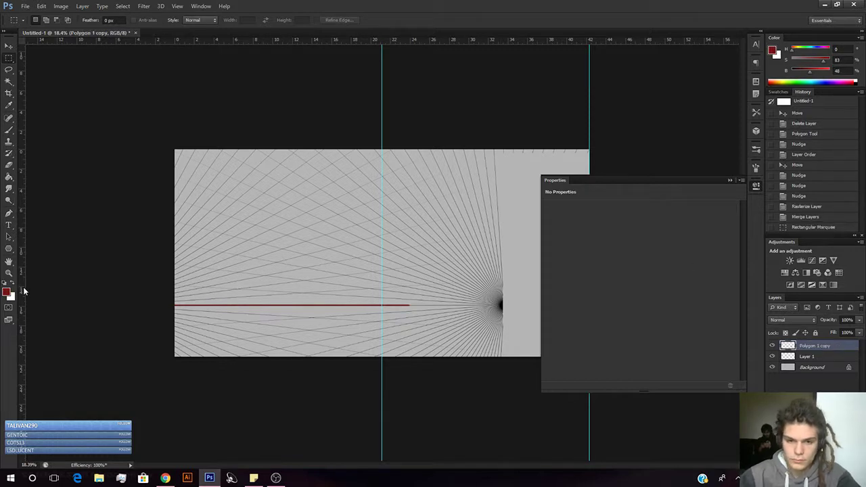
# Lower the Polygon 1 copy layer's opacity to 29%.
pyautogui.click(859, 320)
pyautogui.moveTo(842, 332); pyautogui.dragTo(827, 330)
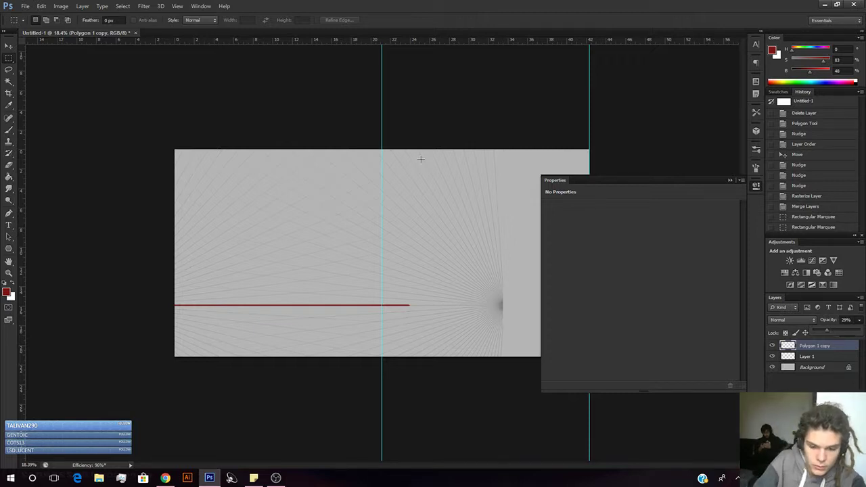
# Try to brush a straight dark-red line on the Polygon 1 copy layer from the canvas's left edge up to the middle guide.
pyautogui.press('b')
pyautogui.click(176, 268)
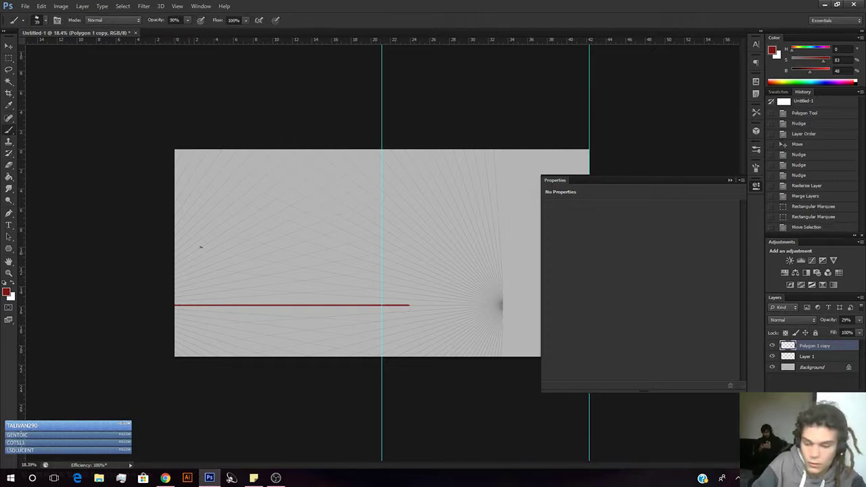
pyautogui.keyDown('shift'); pyautogui.click(380, 179); pyautogui.keyUp('shift')
pyautogui.hotkey('ctrl', 'z')
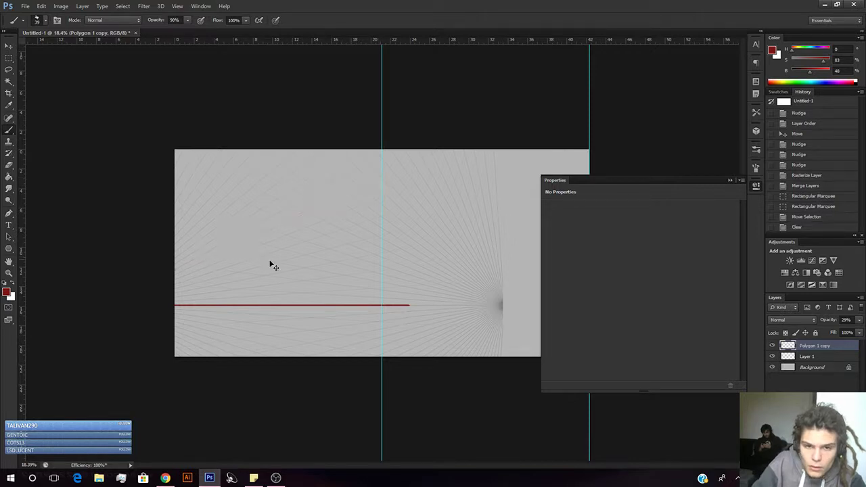
# On Layer 1, brush a doubled straight dark-red line from the canvas's left edge above the horizon up past the middle guide.
pyautogui.click(818, 359)
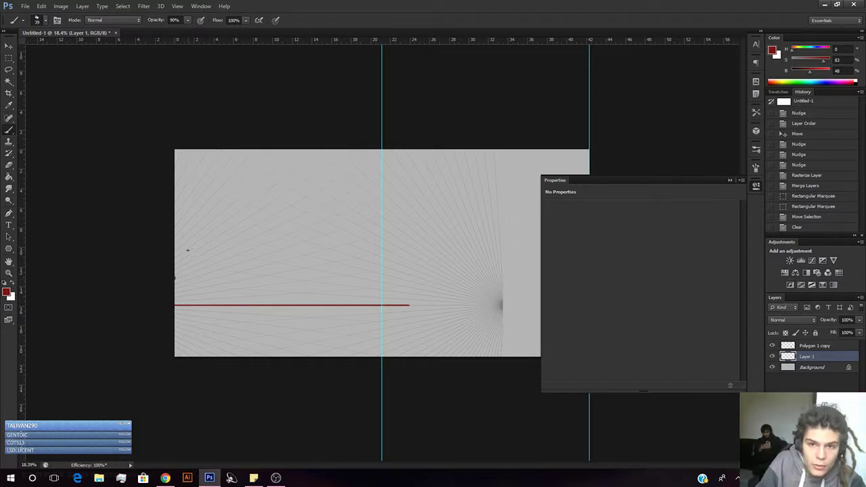
pyautogui.keyDown('shift'); pyautogui.click(393, 173); pyautogui.keyUp('shift')
pyautogui.keyDown('shift'); pyautogui.click(165, 277); pyautogui.keyUp('shift')
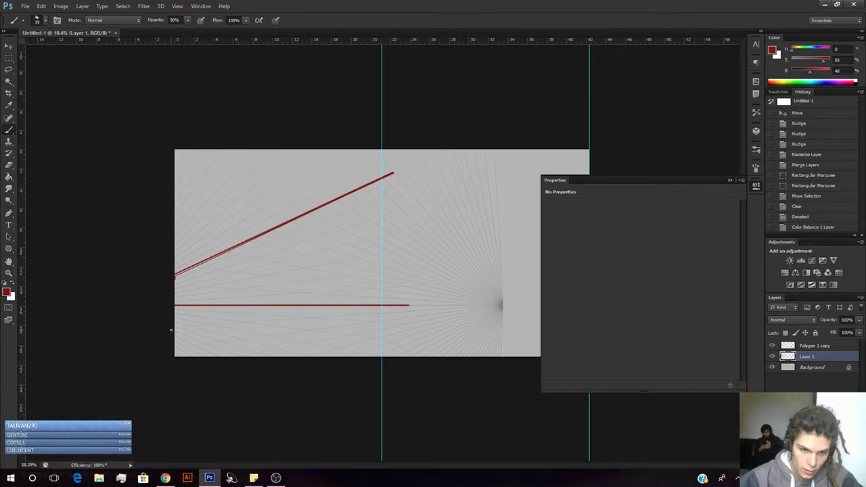
# Brush a straight dark-red line from the canvas's left edge below the horizon down to the bottom edge, replacing the steeper first attempts.
pyautogui.click(171, 330)
pyautogui.keyDown('shift'); pyautogui.click(259, 369); pyautogui.keyUp('shift')
pyautogui.keyDown('shift'); pyautogui.click(166, 332); pyautogui.keyUp('shift')
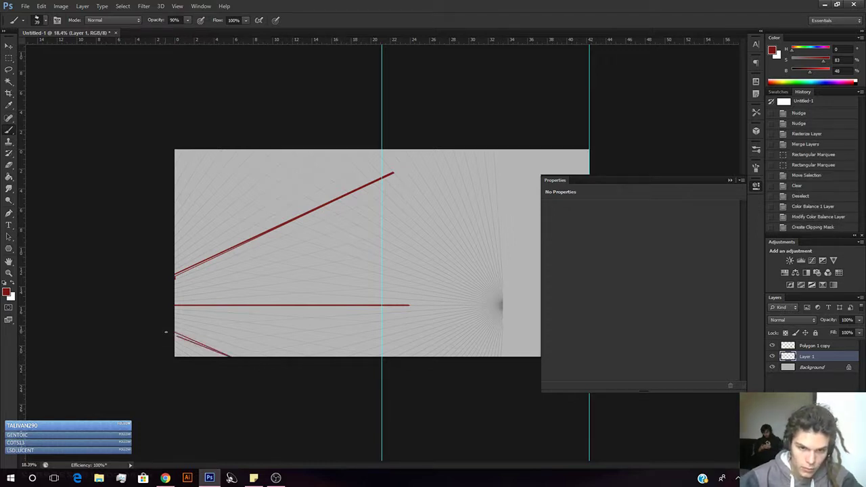
pyautogui.hotkey('ctrl', 'z')
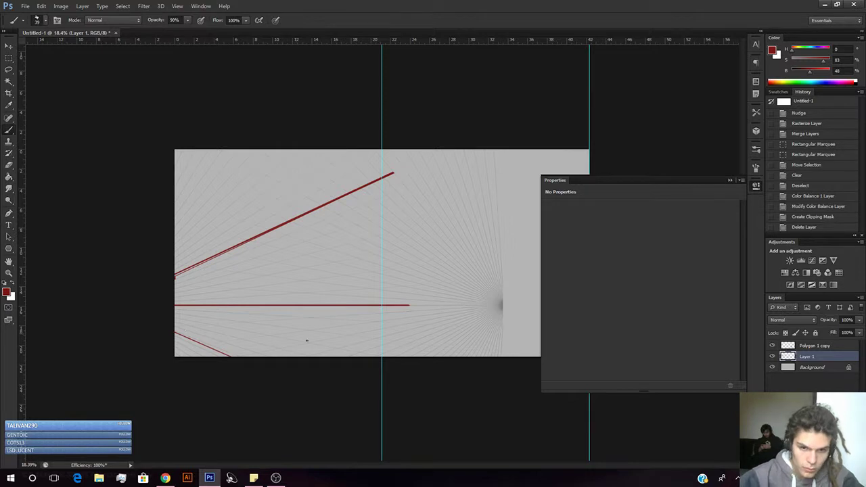
pyautogui.hotkey('ctrl', 'z')
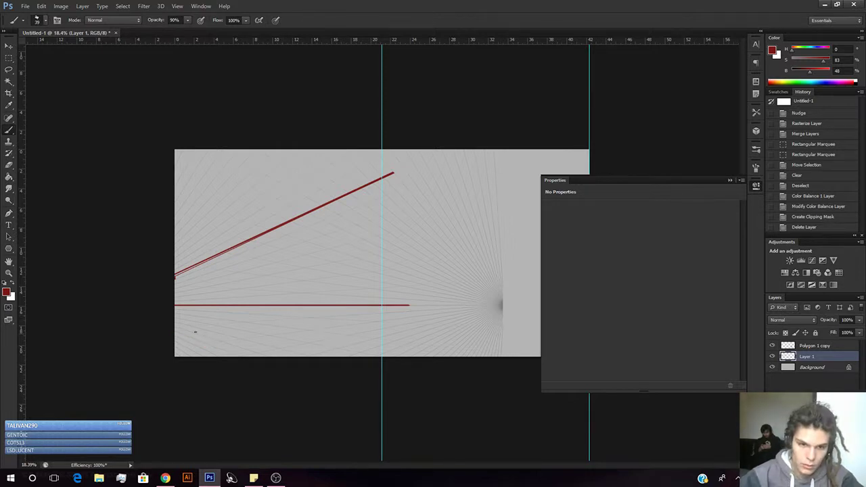
pyautogui.keyDown('shift'); pyautogui.click(331, 366); pyautogui.keyUp('shift')
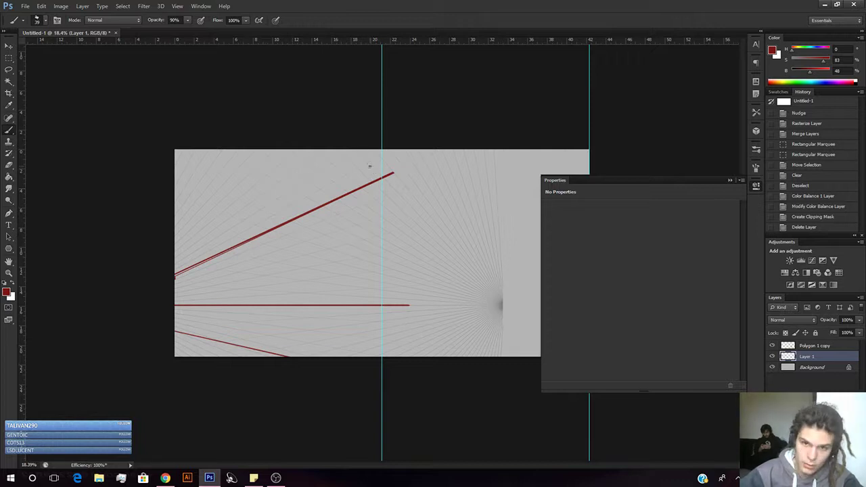
# Sketch short dark-red curves from the canvas's top edge to the upper diagonal's right end and across the top-left corner.
pyautogui.moveTo(347, 150); pyautogui.dragTo(386, 187)
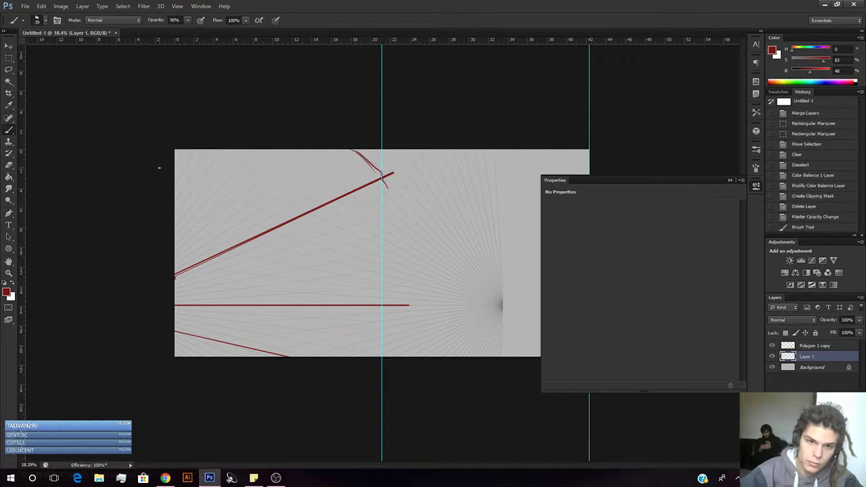
pyautogui.moveTo(164, 175); pyautogui.dragTo(193, 147)
# Erase the dark-red horizon line on Layer 1 and repaint it faintly with the brush at 20% opacity.
pyautogui.press('e')
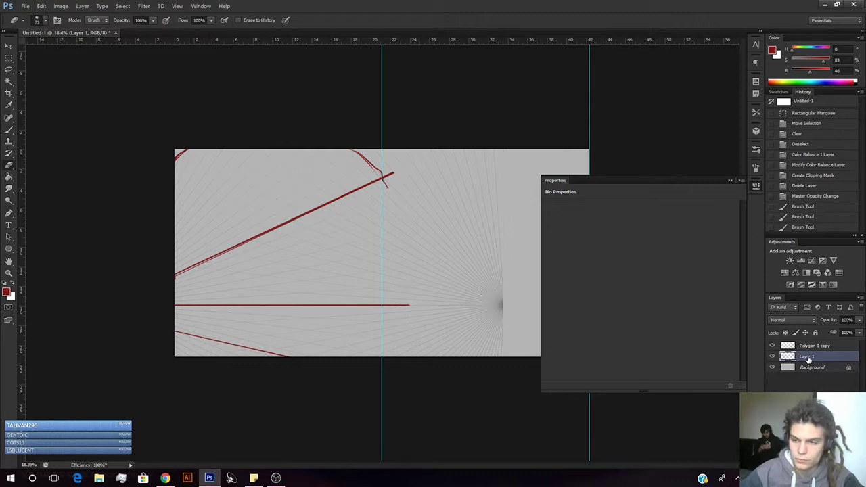
pyautogui.moveTo(412, 303); pyautogui.dragTo(141, 293)
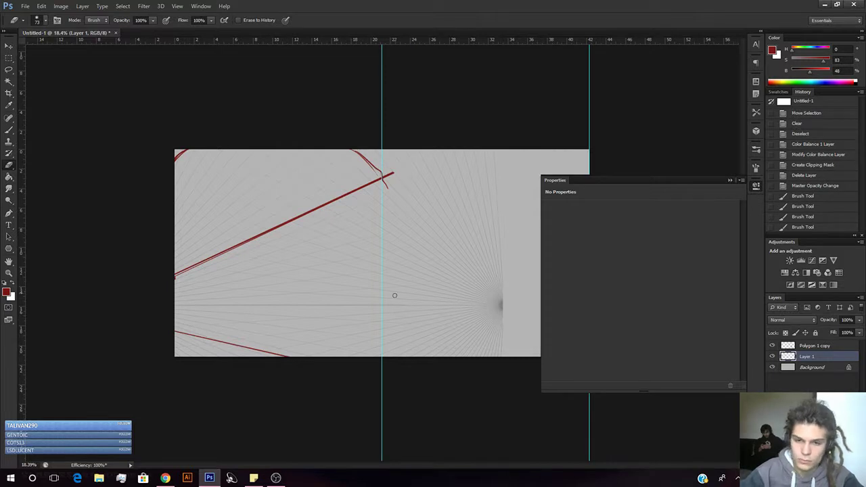
pyautogui.press('b')
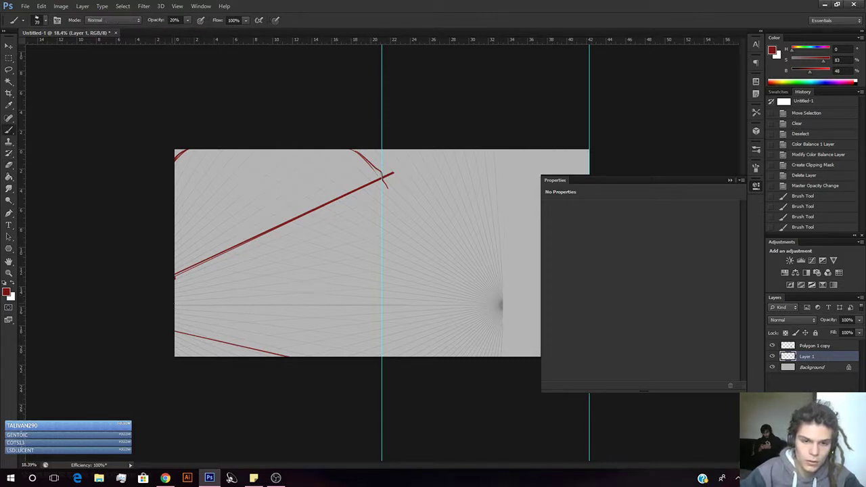
pyautogui.moveTo(175, 303); pyautogui.dragTo(520, 303)
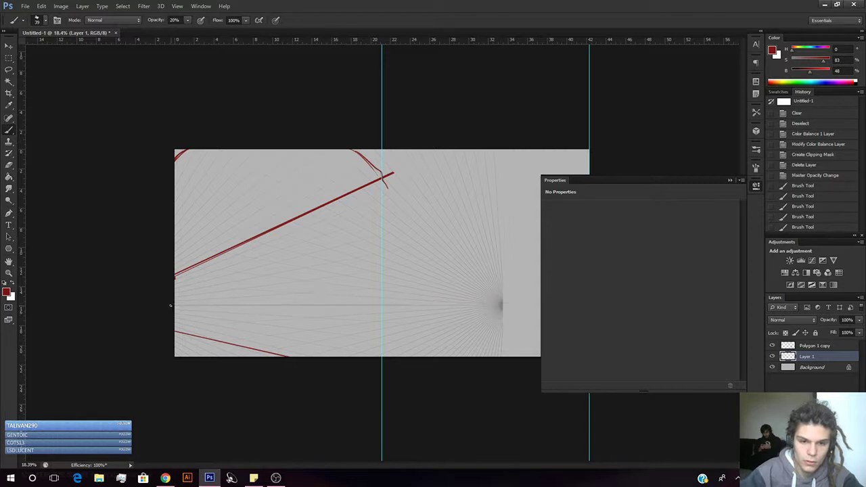
pyautogui.moveTo(171, 306); pyautogui.dragTo(408, 305)
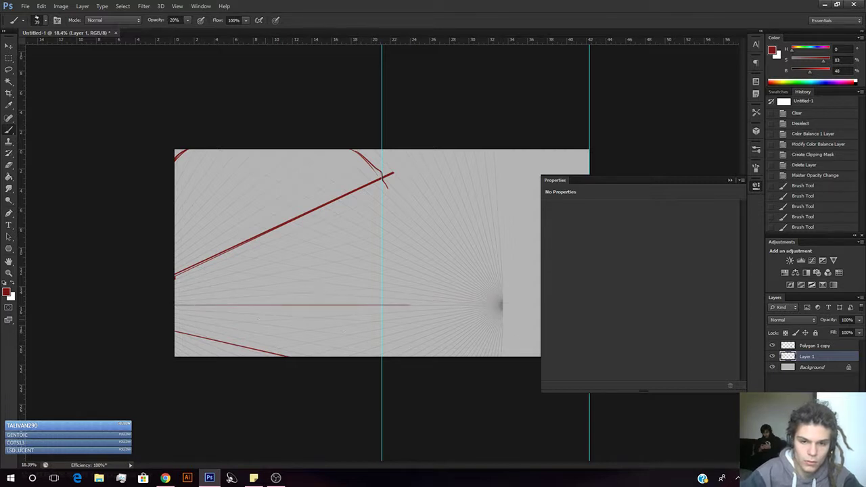
pyautogui.moveTo(166, 304); pyautogui.dragTo(366, 304)
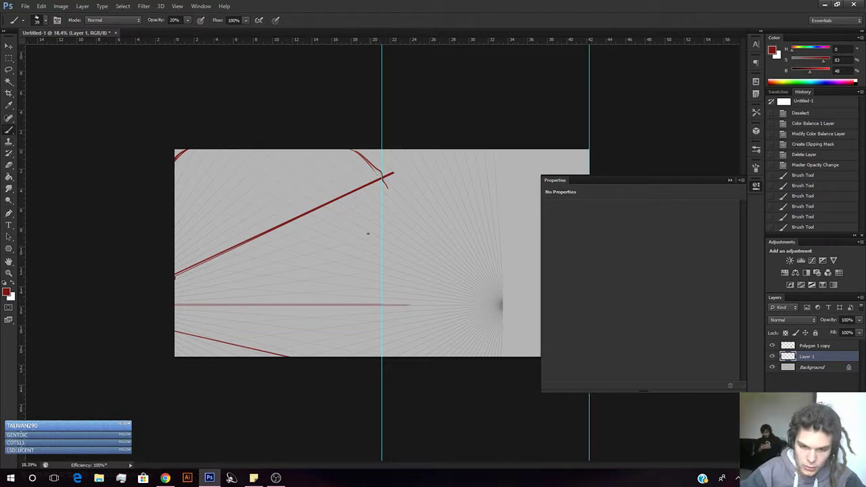
# Brush a vertical dark-red line at 90% opacity along the middle guide below the upper diagonal, and remove that guide.
pyautogui.moveTo(378, 221)
pyautogui.mouseDown()
pyautogui.moveTo(382, 189)
pyautogui.moveTo(381, 200)
pyautogui.mouseUp()
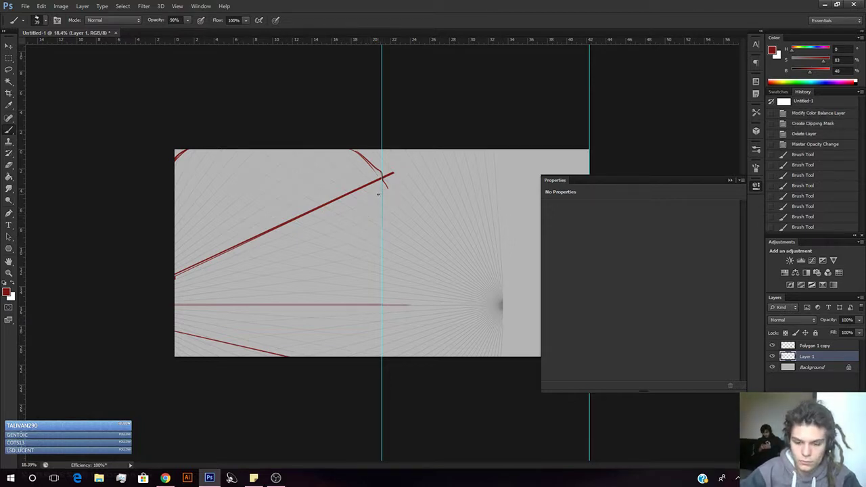
pyautogui.moveTo(383, 177); pyautogui.dragTo(381, 353)
pyautogui.press('v')
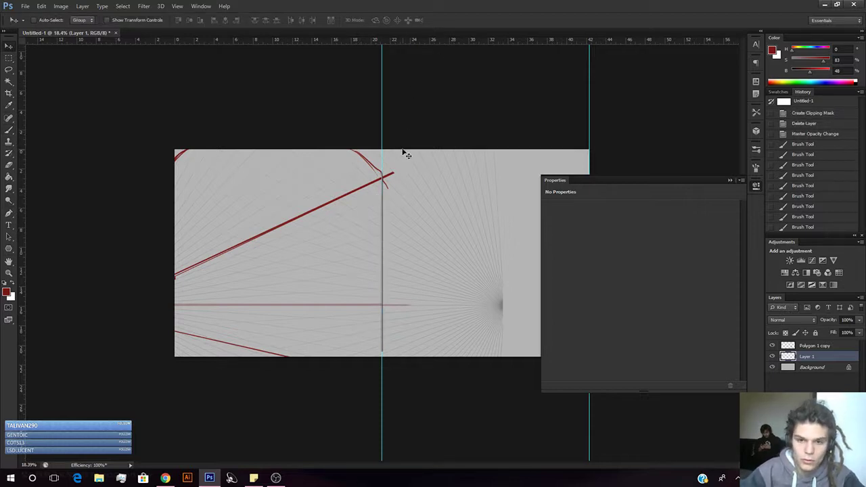
pyautogui.moveTo(382, 131)
pyautogui.mouseDown()
pyautogui.moveTo(8, 149)
pyautogui.moveTo(26, 159)
pyautogui.moveTo(15, 141)
pyautogui.mouseUp()
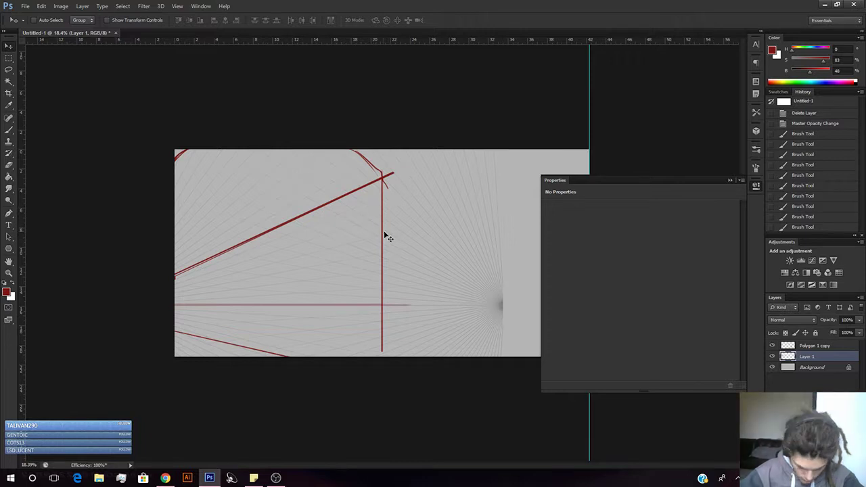
# Touch up the vertical line's upper corner and extend its lower end to the canvas's bottom edge at 80% brush opacity.
pyautogui.press('b')
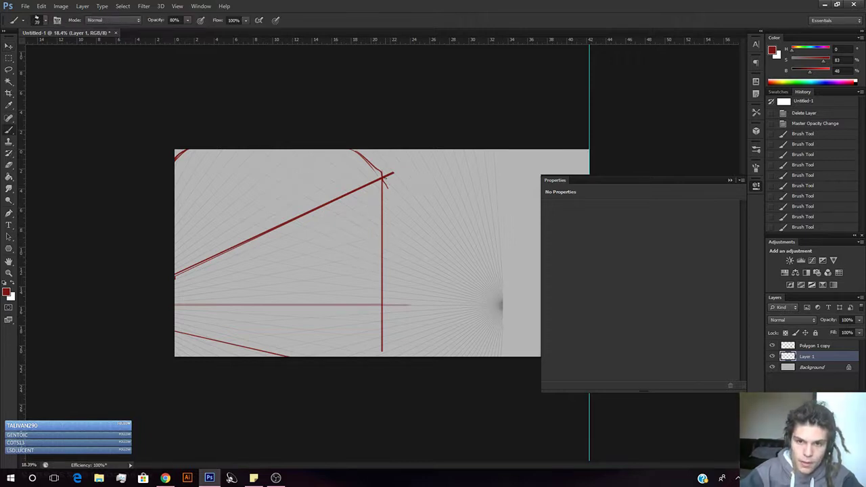
pyautogui.click(379, 179)
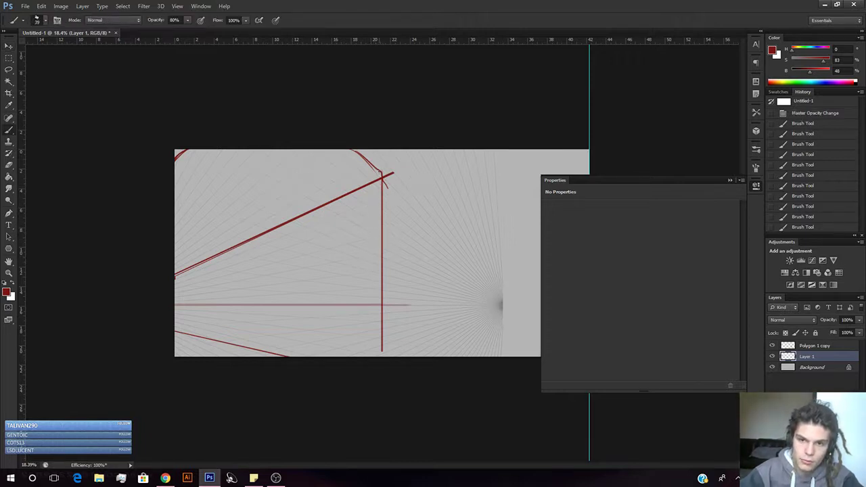
pyautogui.moveTo(381, 350); pyautogui.dragTo(379, 358)
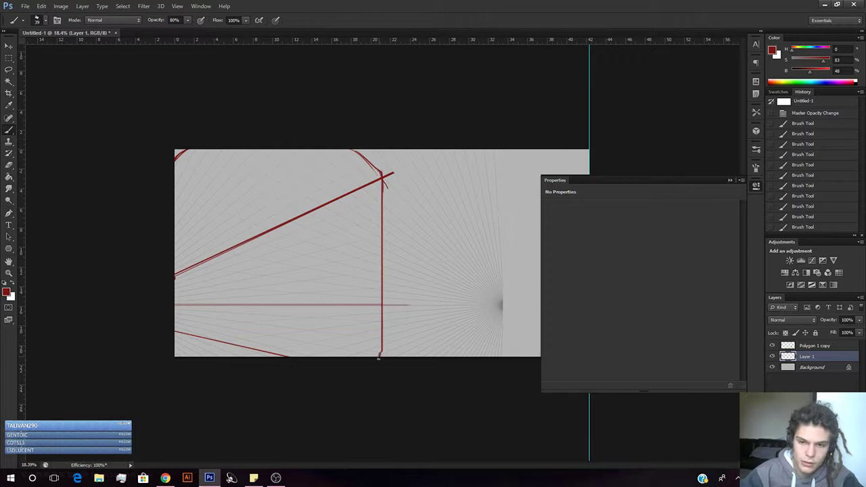
# Brush four stacked horizontal dark-red strokes, joined as a zigzag, between the vertical line and the canvas's right part.
pyautogui.moveTo(443, 242); pyautogui.dragTo(542, 243)
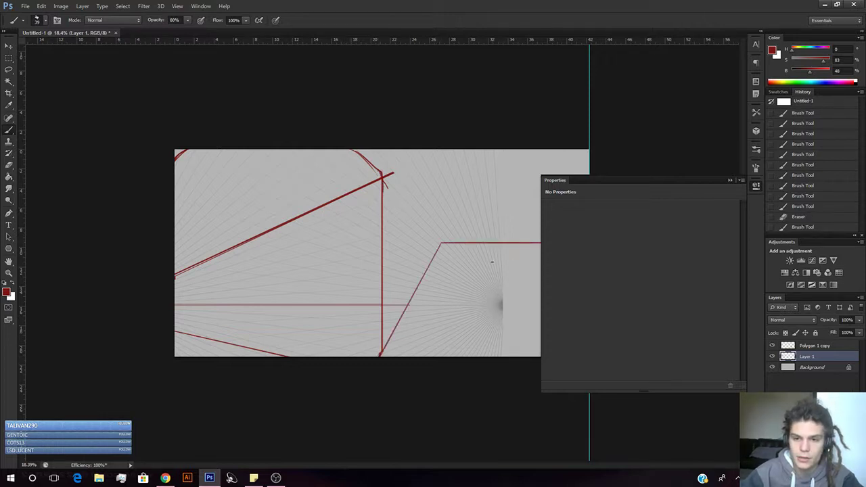
pyautogui.hotkey('ctrl', 'z')
pyautogui.moveTo(436, 241); pyautogui.dragTo(539, 240)
pyautogui.moveTo(443, 260)
pyautogui.mouseDown()
pyautogui.moveTo(489, 285)
pyautogui.moveTo(454, 281)
pyautogui.moveTo(479, 293)
pyautogui.moveTo(445, 304)
pyautogui.moveTo(522, 300)
pyautogui.mouseUp()
# Erase the stacked zigzag strokes on Layer 1 with the soft eraser at 226 px.
pyautogui.press('e')
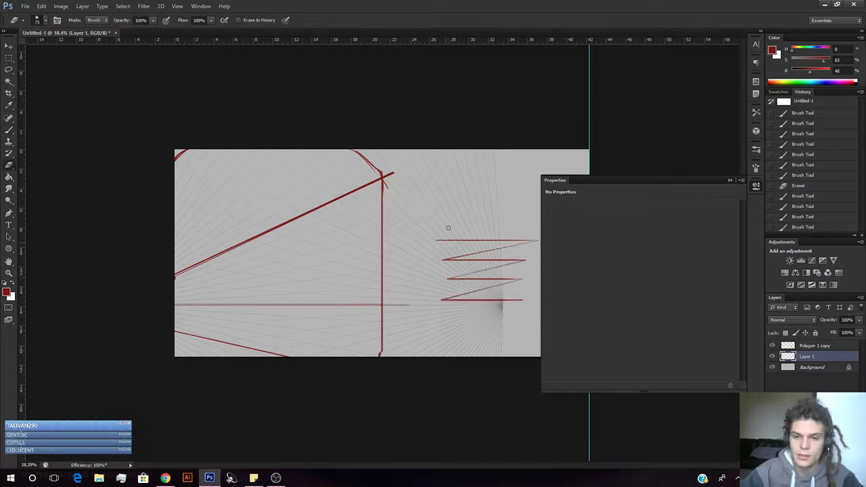
pyautogui.moveTo(449, 228)
pyautogui.mouseDown()
pyautogui.moveTo(440, 337)
pyautogui.moveTo(448, 233)
pyautogui.mouseUp()
pyautogui.rightClick(447, 234)
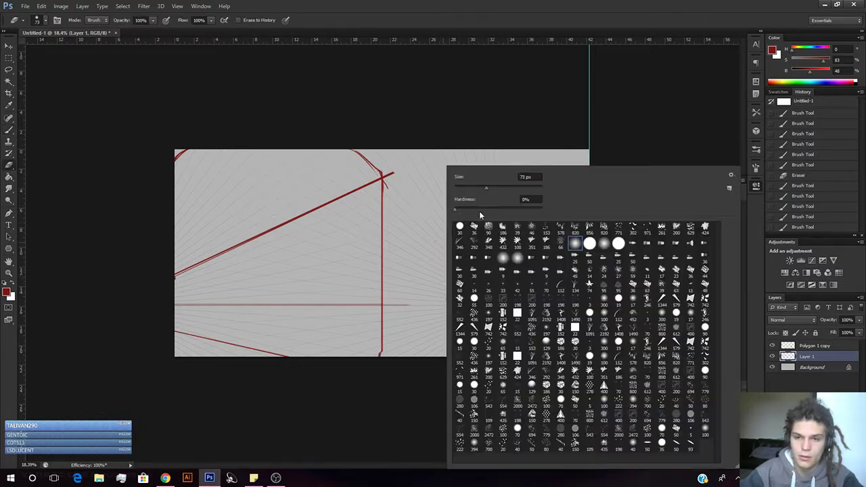
pyautogui.click(521, 189)
pyautogui.moveTo(436, 274)
pyautogui.mouseDown()
pyautogui.moveTo(457, 312)
pyautogui.moveTo(479, 260)
pyautogui.moveTo(500, 230)
pyautogui.moveTo(508, 232)
pyautogui.moveTo(521, 298)
pyautogui.mouseUp()
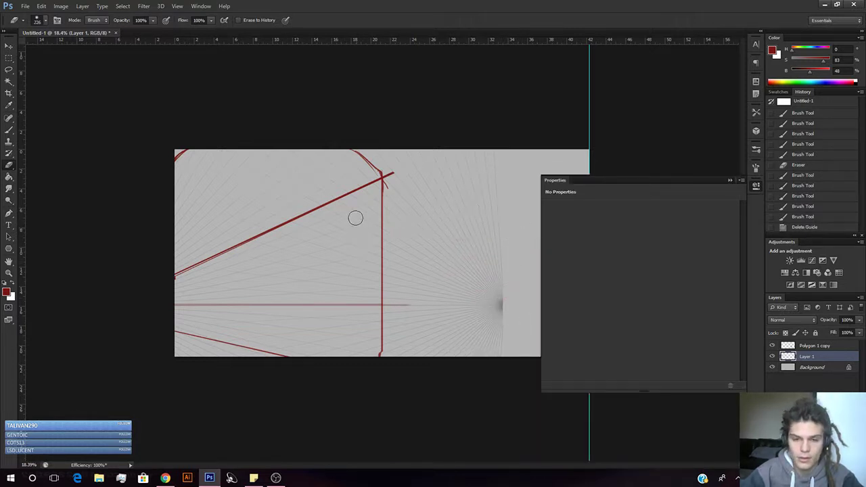
pyautogui.press('v')
pyautogui.press('b')
pyautogui.moveTo(267, 275)
pyautogui.mouseDown()
pyautogui.moveTo(349, 275)
pyautogui.moveTo(341, 293)
pyautogui.moveTo(350, 287)
pyautogui.mouseUp()
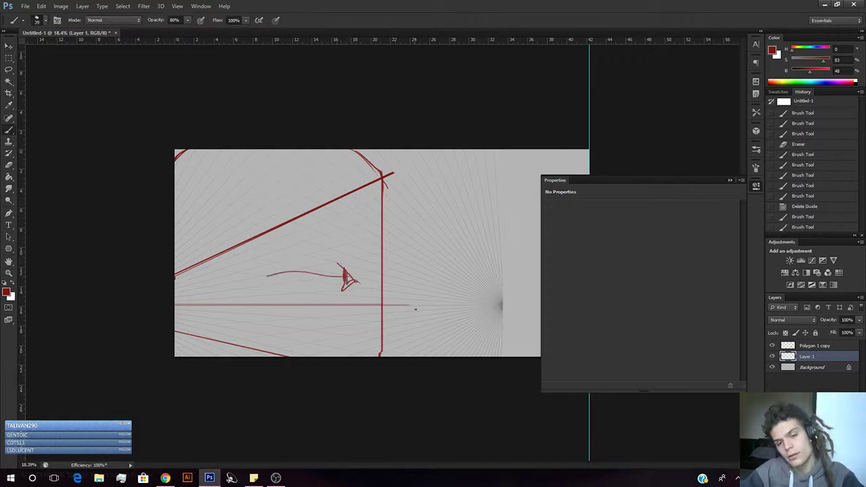
pyautogui.hotkey('ctrl', 'alt', 'z')
pyautogui.hotkey('ctrl', 'alt', 'z')
pyautogui.hotkey('ctrl', 'alt', 'z')
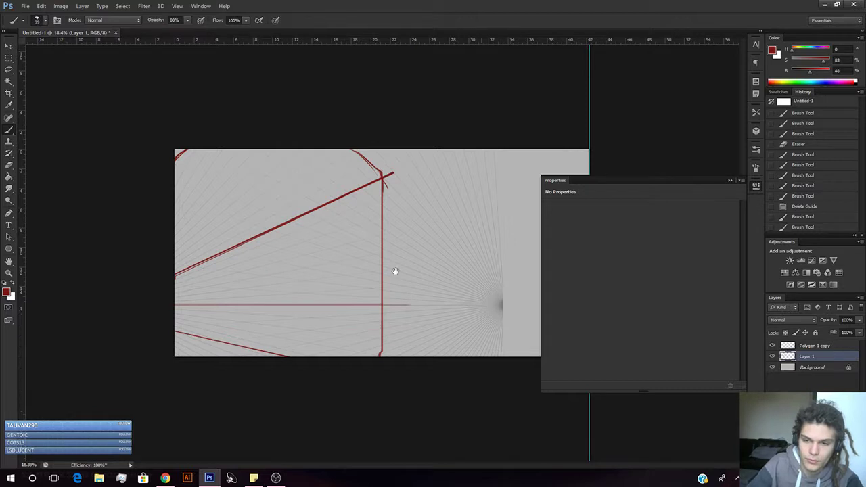
# Collapse the floating Properties panel that covers part of the canvas.
pyautogui.click(756, 185)
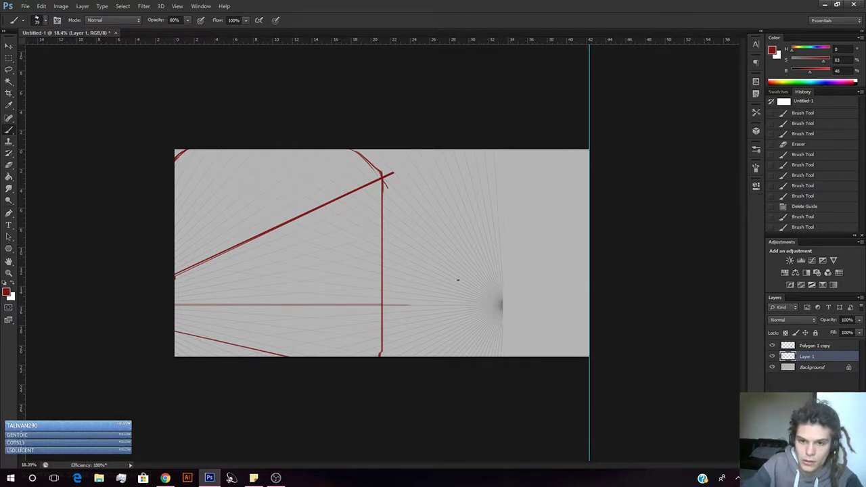
pyautogui.moveTo(465, 281)
pyautogui.mouseDown()
pyautogui.moveTo(469, 251)
pyautogui.moveTo(513, 245)
pyautogui.moveTo(513, 281)
pyautogui.mouseUp()
pyautogui.moveTo(512, 243); pyautogui.dragTo(563, 242)
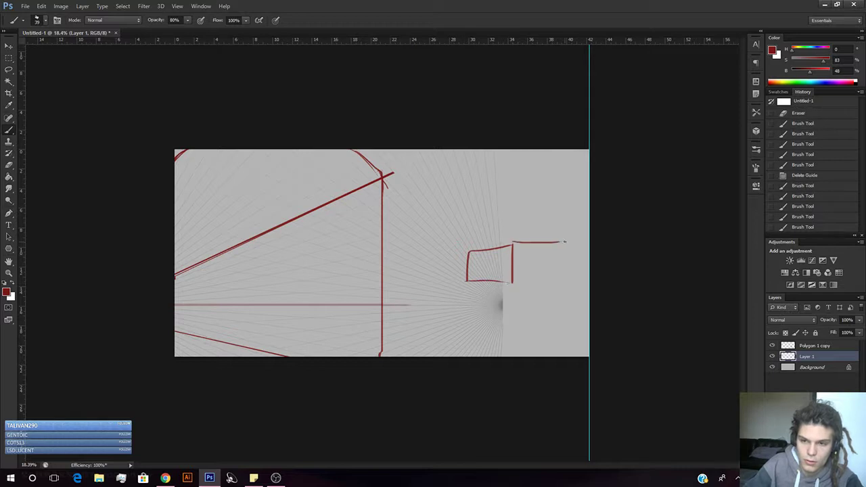
pyautogui.hotkey('ctrl', 'alt', 'z')
pyautogui.hotkey('ctrl', 'alt', 'z')
pyautogui.hotkey('ctrl', 'alt', 'z')
pyautogui.hotkey('ctrl', 'alt', 'z')
pyautogui.hotkey('ctrl', 'alt', 'z')
# Sketch a small dark-red rectangle on the canvas's empty right part and split it with a vertical line.
pyautogui.moveTo(460, 254); pyautogui.dragTo(549, 259)
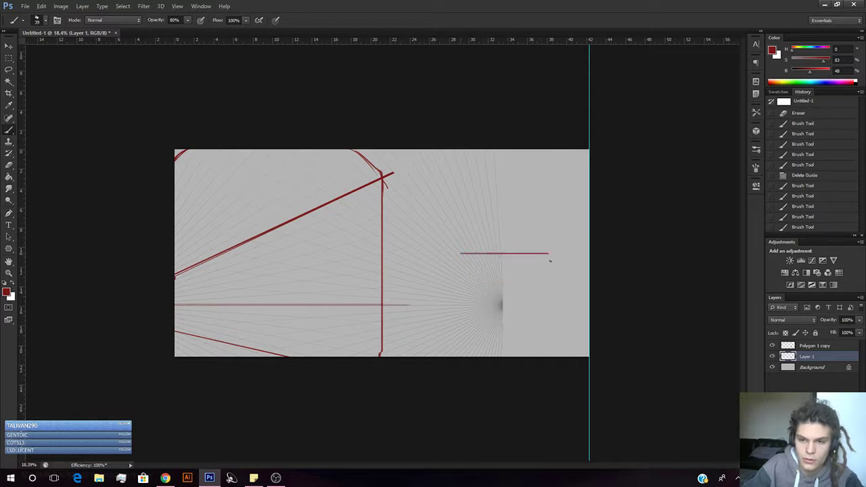
pyautogui.moveTo(461, 254)
pyautogui.mouseDown()
pyautogui.moveTo(461, 309)
pyautogui.moveTo(549, 306)
pyautogui.mouseUp()
pyautogui.moveTo(552, 254); pyautogui.dragTo(553, 318)
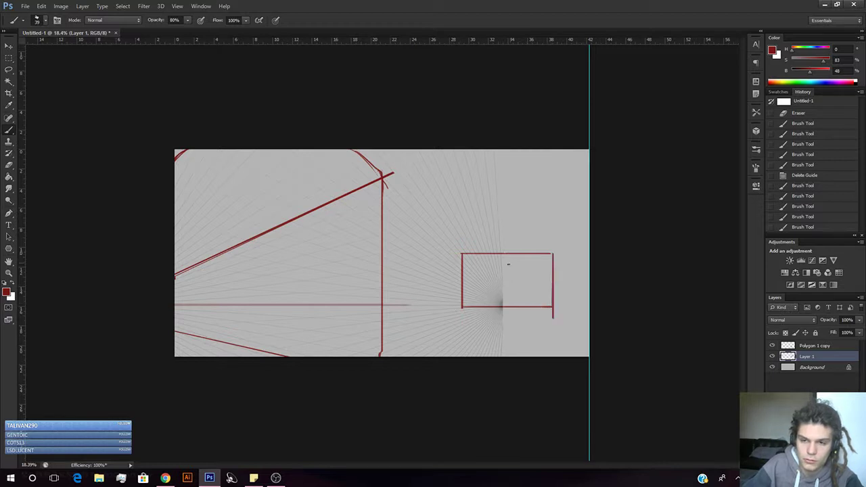
pyautogui.moveTo(507, 254); pyautogui.dragTo(507, 306)
pyautogui.hotkey('ctrl', 'z')
pyautogui.moveTo(509, 254); pyautogui.dragTo(509, 304)
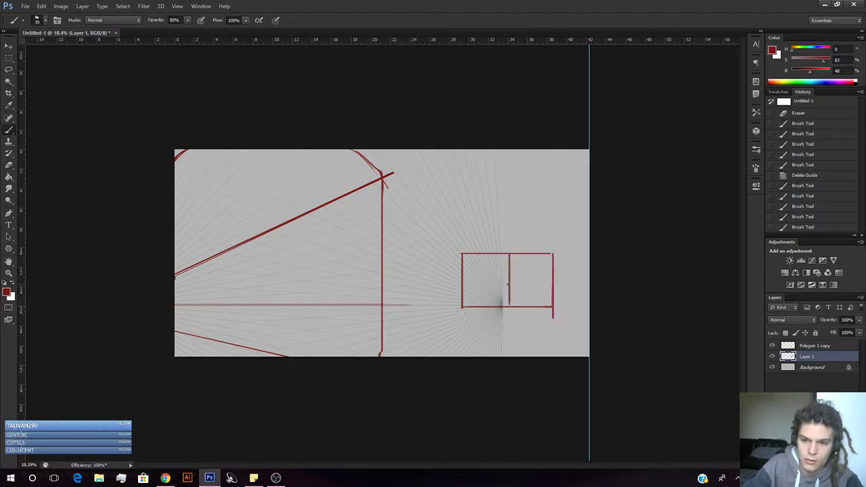
# Sketch a diagonal, an arc and scribbled figures with vertical strokes in the thumbnail's left half, and short horizontal lines in its right half.
pyautogui.moveTo(461, 280)
pyautogui.mouseDown()
pyautogui.moveTo(515, 258)
pyautogui.moveTo(500, 290)
pyautogui.moveTo(486, 302)
pyautogui.moveTo(500, 286)
pyautogui.moveTo(492, 280)
pyautogui.moveTo(471, 284)
pyautogui.moveTo(494, 291)
pyautogui.mouseUp()
pyautogui.moveTo(492, 286)
pyautogui.mouseDown()
pyautogui.moveTo(494, 299)
pyautogui.moveTo(541, 278)
pyautogui.moveTo(541, 289)
pyautogui.mouseUp()
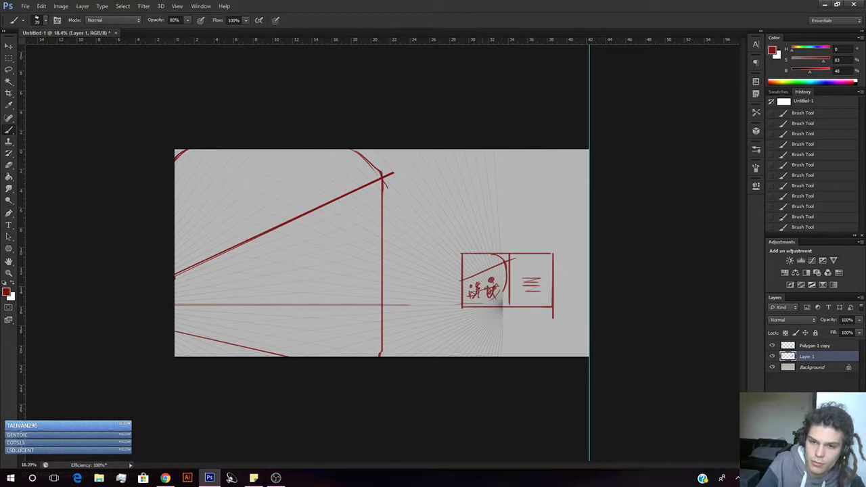
pyautogui.moveTo(468, 279)
pyautogui.mouseDown()
pyautogui.moveTo(470, 293)
pyautogui.moveTo(493, 275)
pyautogui.moveTo(501, 286)
pyautogui.moveTo(474, 293)
pyautogui.moveTo(488, 290)
pyautogui.mouseUp()
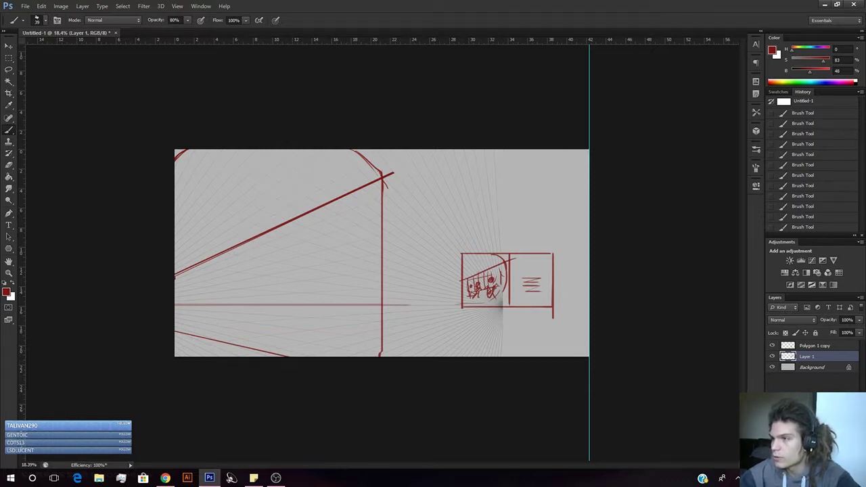
pyautogui.hotkey('alt', 'Tab')
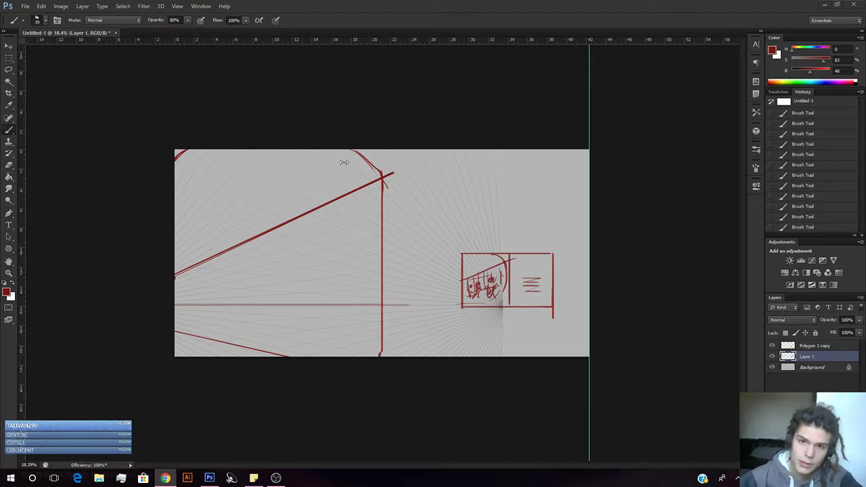
pyautogui.click(702, 247)
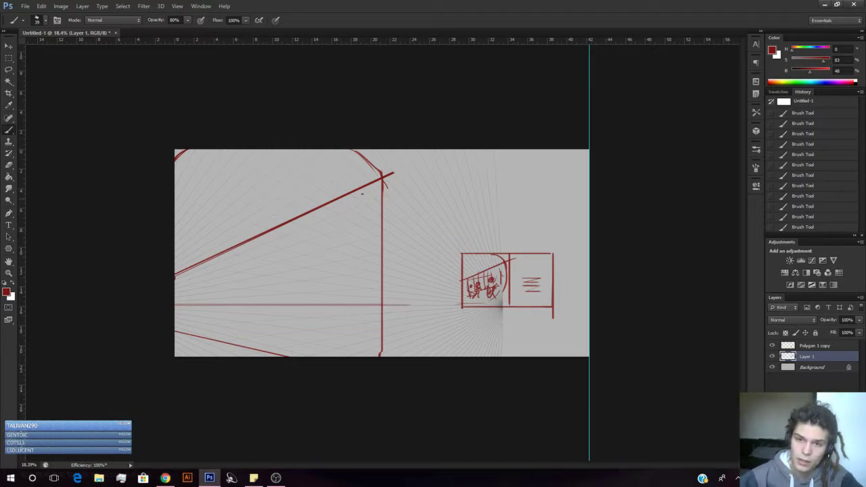
# Repaint the arc above the upper diagonal's right end and clean up that corner with a 30 px eraser.
pyautogui.moveTo(356, 152); pyautogui.dragTo(383, 184)
pyautogui.moveTo(355, 149)
pyautogui.mouseDown()
pyautogui.moveTo(370, 160)
pyautogui.moveTo(374, 187)
pyautogui.mouseUp()
pyautogui.press('e')
pyautogui.rightClick(365, 169)
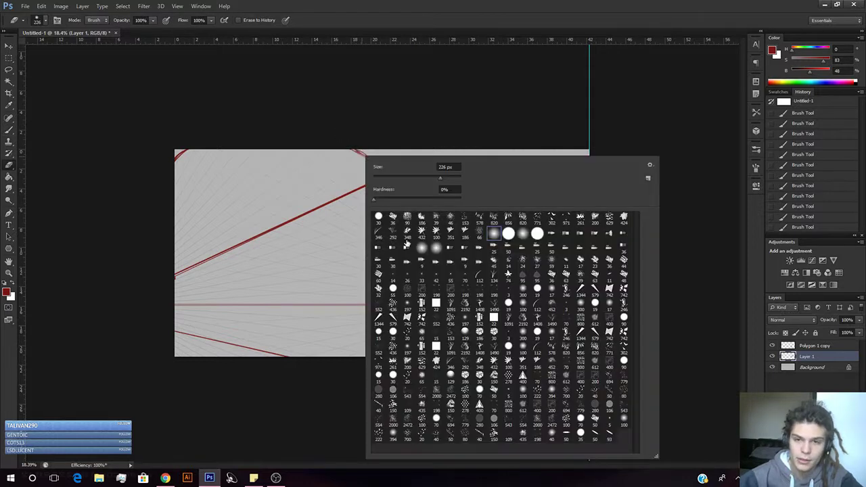
pyautogui.press('Escape')
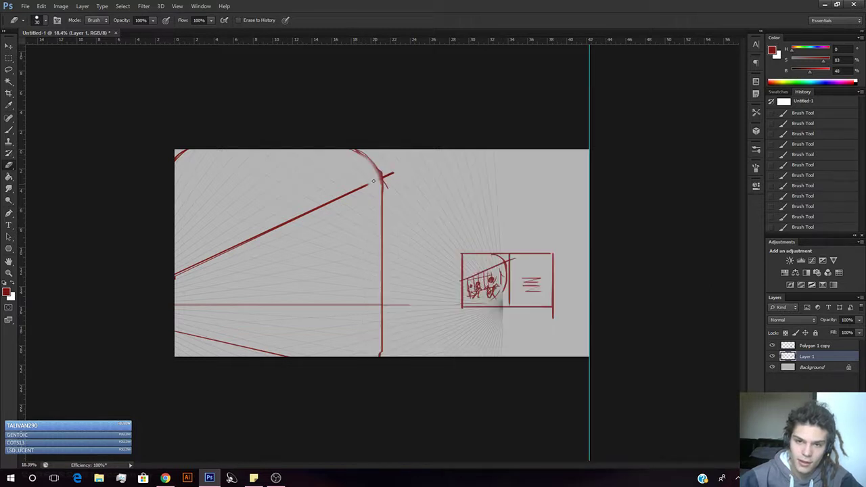
pyautogui.moveTo(365, 164)
pyautogui.mouseDown()
pyautogui.moveTo(383, 180)
pyautogui.moveTo(374, 170)
pyautogui.moveTo(383, 180)
pyautogui.moveTo(369, 185)
pyautogui.moveTo(383, 177)
pyautogui.mouseUp()
# Brush a four-sided frame with a slanted upper edge between the upper diagonal and the horizon line, using straight strokes.
pyautogui.press('b')
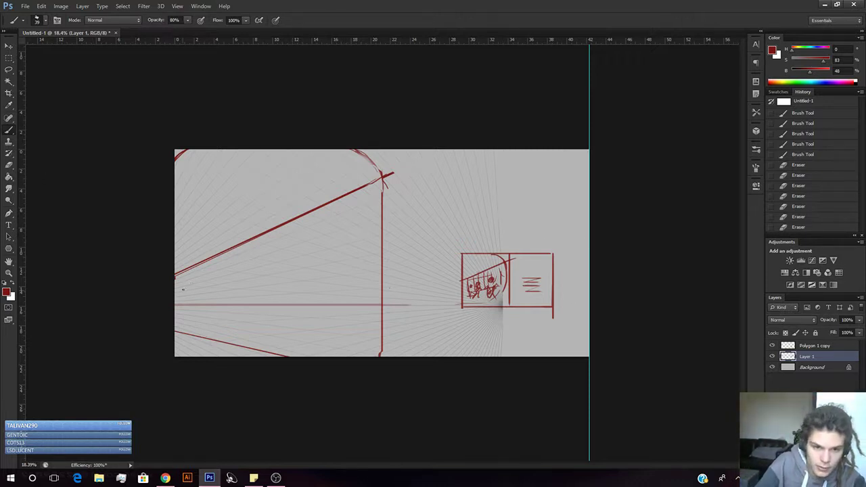
pyautogui.moveTo(182, 289); pyautogui.dragTo(183, 303)
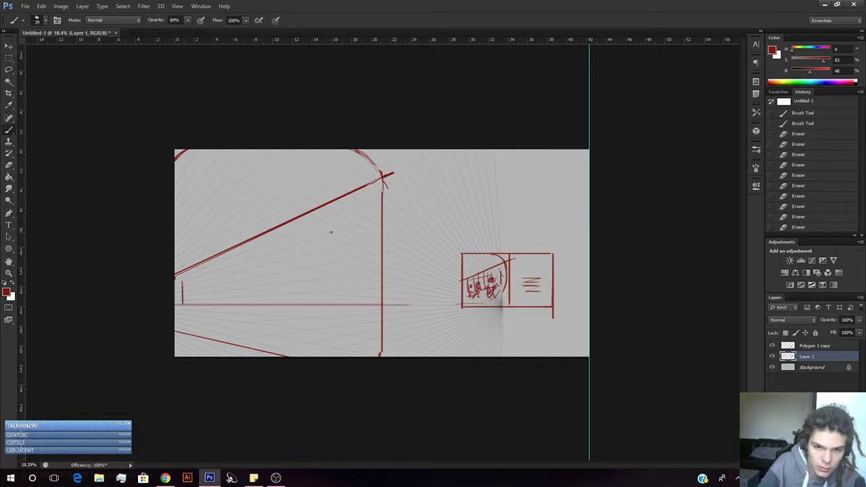
pyautogui.keyDown('shift'); pyautogui.click(368, 221); pyautogui.keyUp('shift')
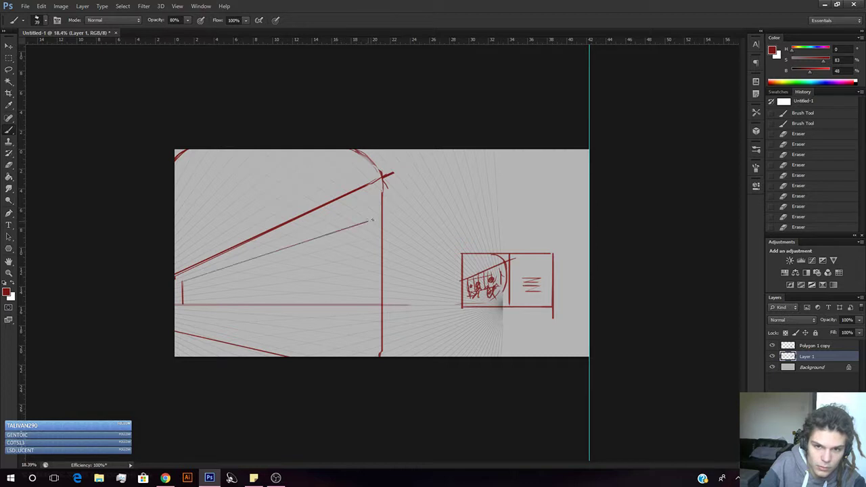
pyautogui.keyDown('shift'); pyautogui.click(357, 302); pyautogui.keyUp('shift')
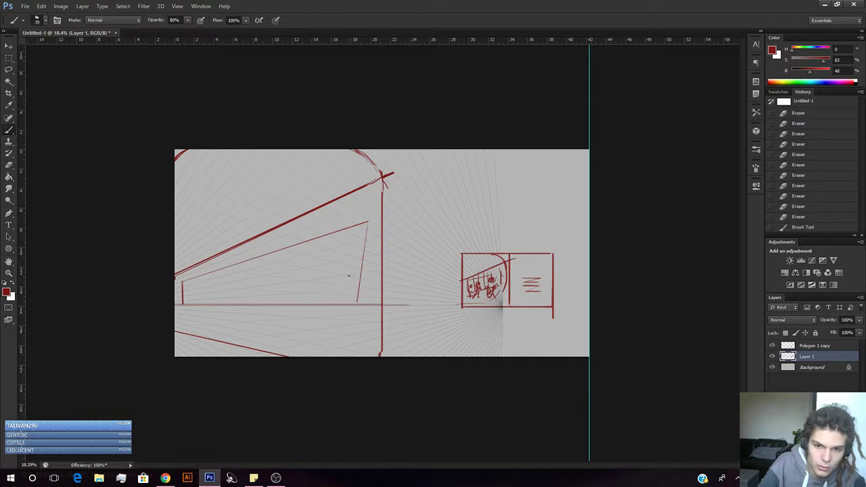
pyautogui.hotkey('ctrl', 'z')
pyautogui.moveTo(367, 225); pyautogui.dragTo(361, 303)
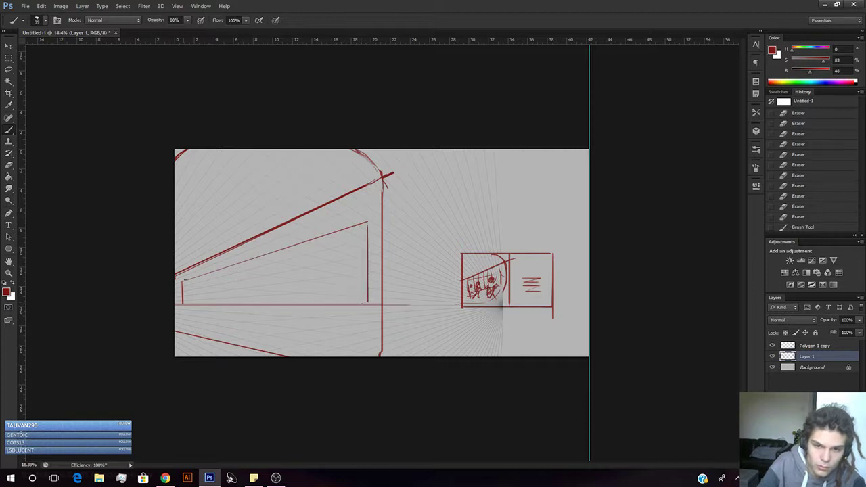
pyautogui.keyDown('shift'); pyautogui.click(183, 303); pyautogui.keyUp('shift')
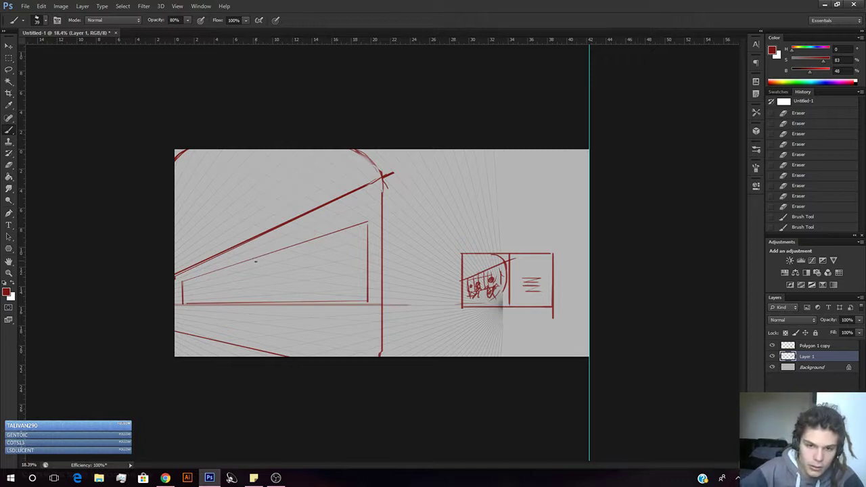
# Divide the slanted frame with two close vertical strokes left of its middle.
pyautogui.moveTo(256, 260); pyautogui.dragTo(255, 294)
pyautogui.hotkey('ctrl', 'z')
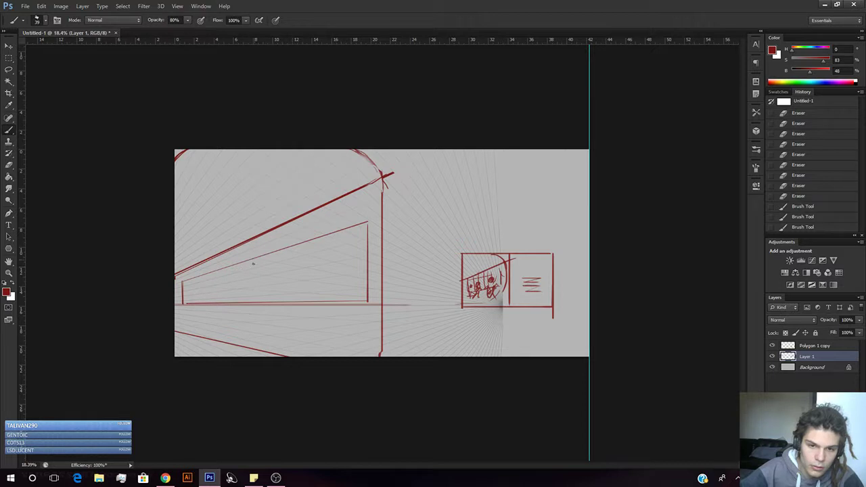
pyautogui.moveTo(255, 259); pyautogui.dragTo(255, 304)
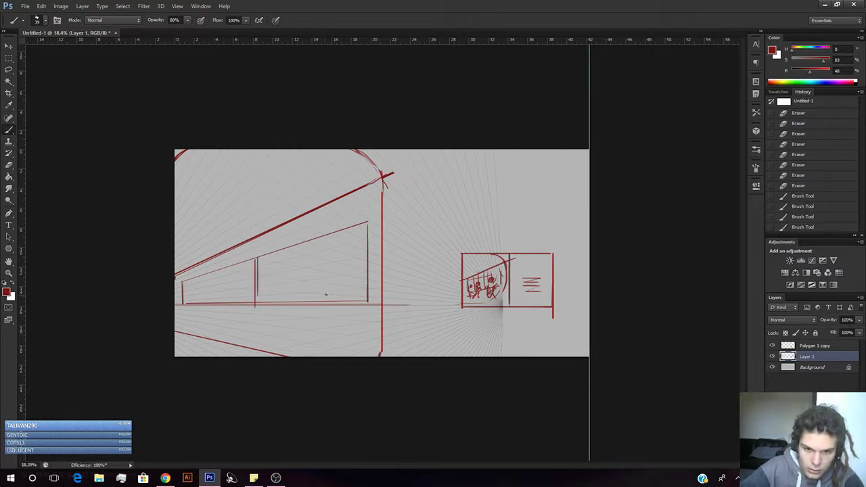
pyautogui.moveTo(329, 272)
pyautogui.mouseDown()
pyautogui.moveTo(324, 284)
pyautogui.moveTo(337, 287)
pyautogui.mouseUp()
pyautogui.moveTo(329, 272)
pyautogui.mouseDown()
pyautogui.moveTo(326, 294)
pyautogui.moveTo(369, 278)
pyautogui.moveTo(357, 288)
pyautogui.mouseUp()
pyautogui.hotkey('ctrl', 'alt', 'z')
pyautogui.hotkey('ctrl', 'alt', 'z')
# Lower the opacity of the Polygon 1 copy grid layer to 5%.
pyautogui.press('z')
pyautogui.moveTo(345, 295); pyautogui.dragTo(482, 272)
pyautogui.moveTo(403, 263); pyautogui.dragTo(411, 299)
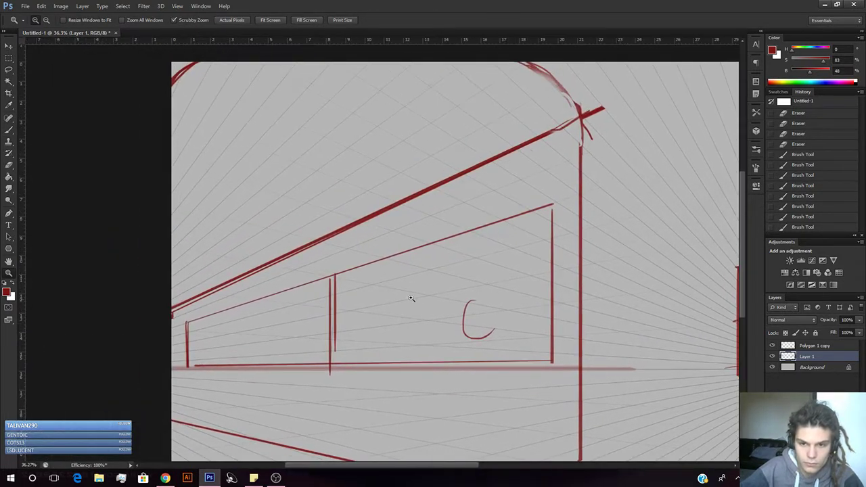
pyautogui.click(827, 346)
pyautogui.moveTo(859, 320); pyautogui.dragTo(849, 329)
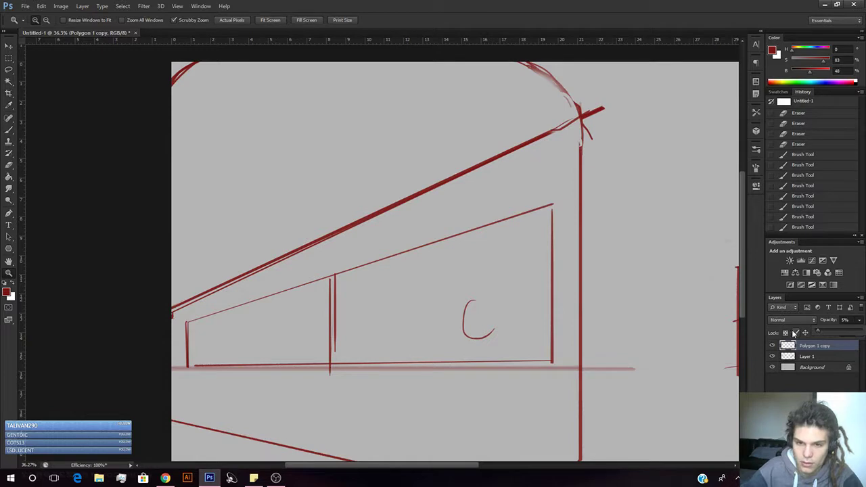
# On Layer 1, erase the C-shaped stroke inside the frame and trim the divider's end below the horizon line.
pyautogui.press('e')
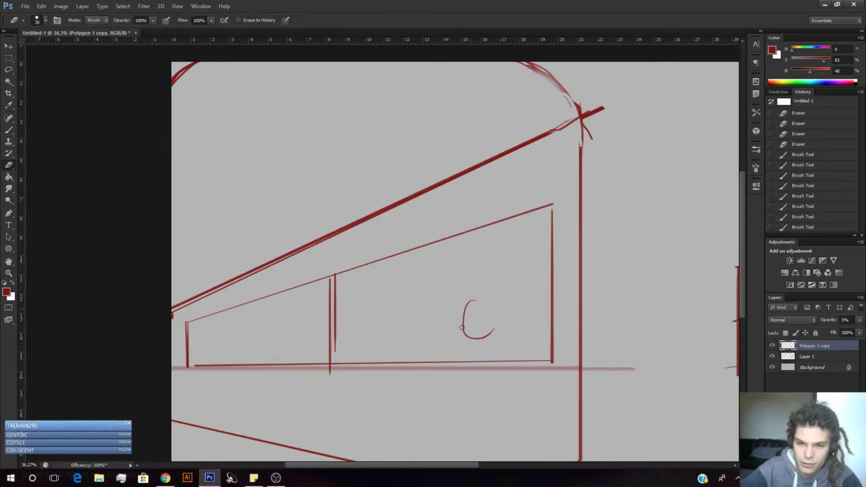
pyautogui.click(832, 358)
pyautogui.moveTo(478, 293)
pyautogui.mouseDown()
pyautogui.moveTo(462, 318)
pyautogui.moveTo(467, 337)
pyautogui.moveTo(486, 322)
pyautogui.moveTo(480, 342)
pyautogui.moveTo(472, 338)
pyautogui.moveTo(480, 336)
pyautogui.mouseUp()
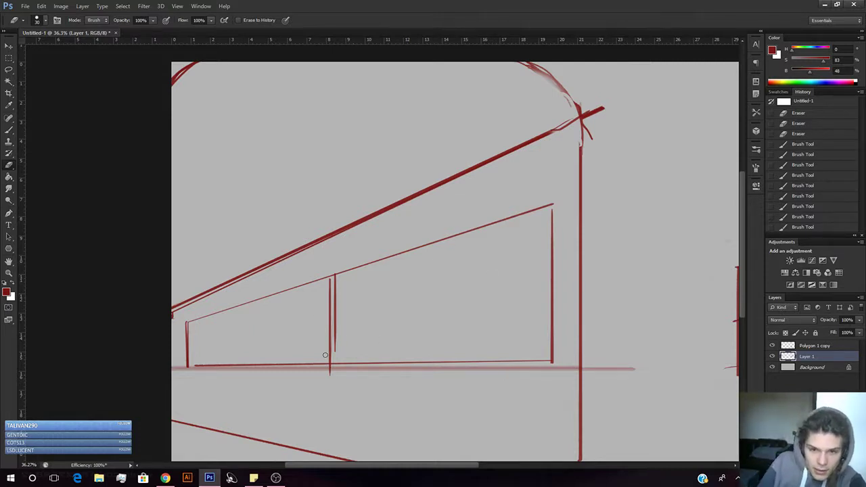
pyautogui.moveTo(328, 378)
pyautogui.mouseDown()
pyautogui.moveTo(333, 371)
pyautogui.moveTo(324, 369)
pyautogui.mouseUp()
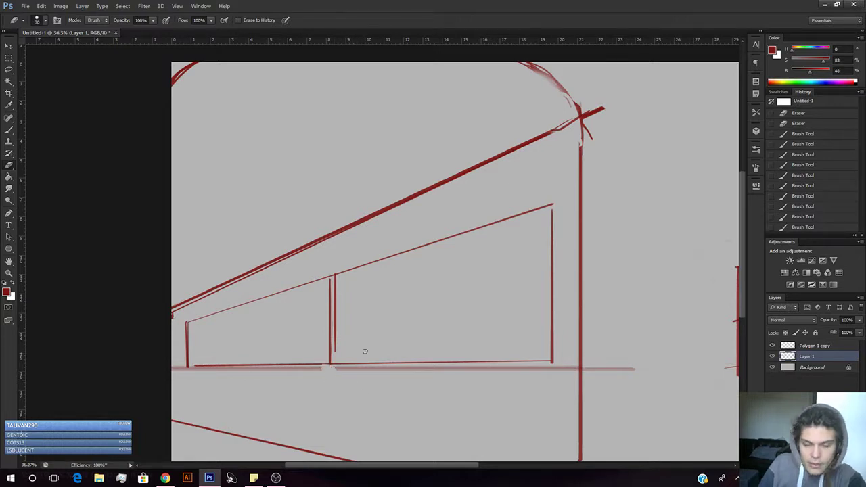
pyautogui.hotkey('ctrl', 'z')
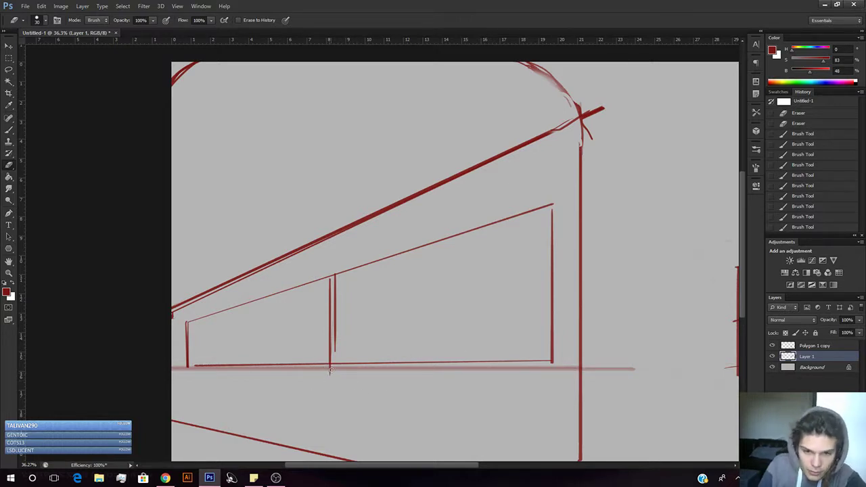
pyautogui.moveTo(330, 377); pyautogui.dragTo(333, 370)
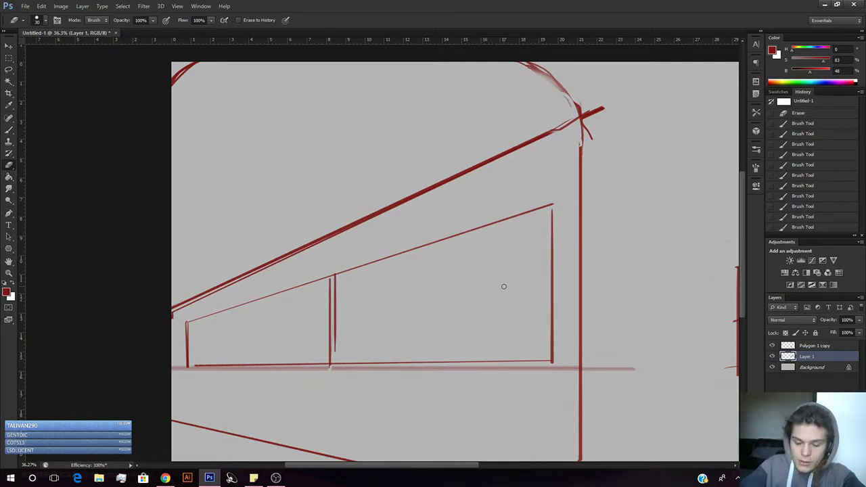
# Brush a seat's front edges and the upright edge of its backrest across the horizon line, below the divided frame.
pyautogui.press('b')
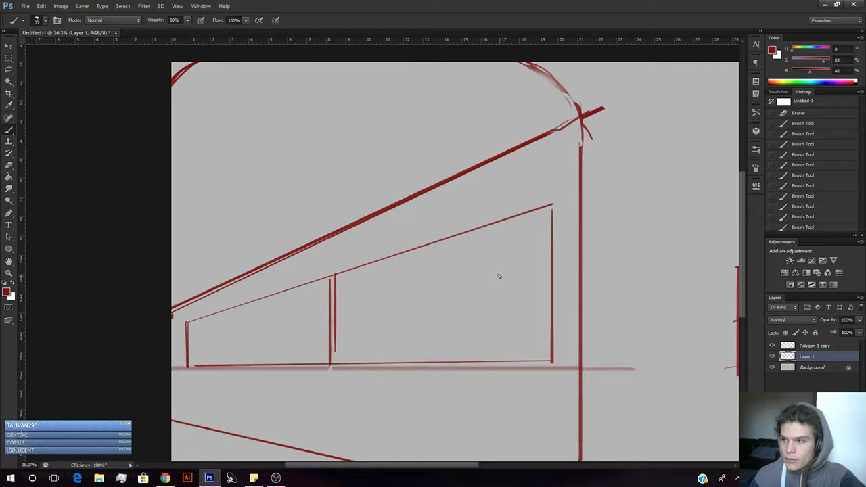
pyautogui.press('z')
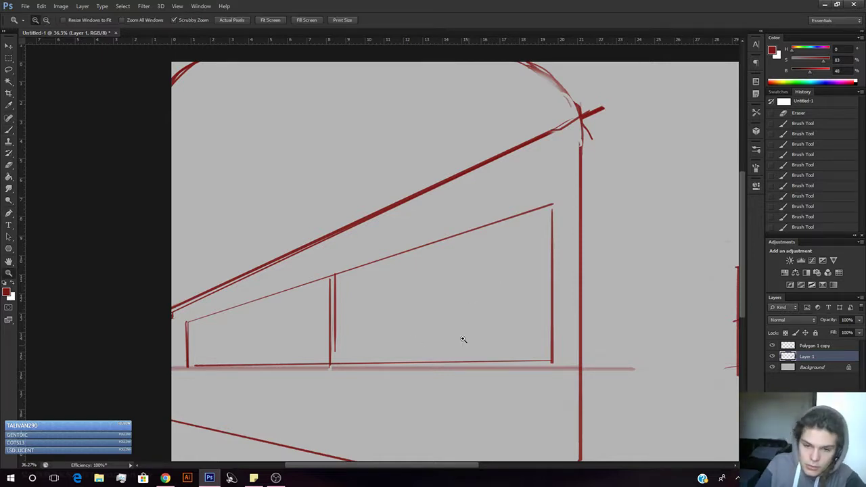
pyautogui.moveTo(460, 338)
pyautogui.mouseDown()
pyautogui.moveTo(426, 337)
pyautogui.moveTo(442, 337)
pyautogui.mouseUp()
pyautogui.hotkey('ctrl', 'space')
pyautogui.moveTo(362, 343); pyautogui.dragTo(353, 338)
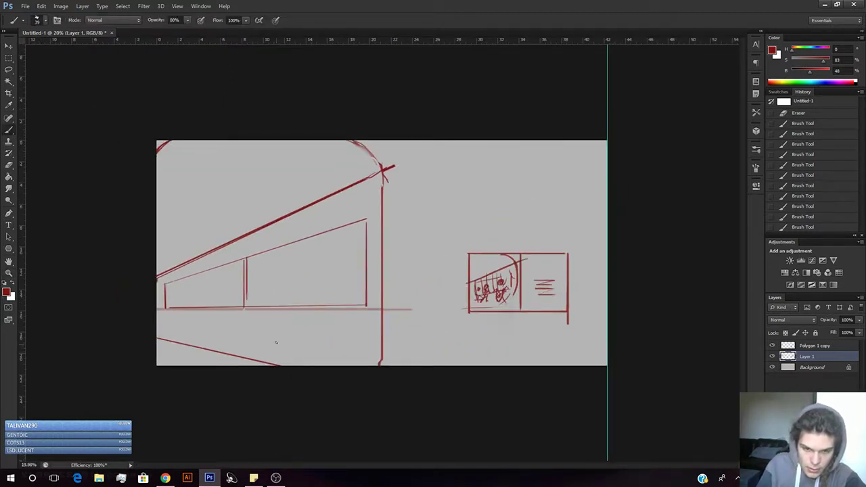
pyautogui.moveTo(267, 334); pyautogui.dragTo(297, 341)
pyautogui.moveTo(282, 340)
pyautogui.mouseDown()
pyautogui.moveTo(256, 331)
pyautogui.moveTo(259, 323)
pyautogui.moveTo(248, 333)
pyautogui.moveTo(279, 317)
pyautogui.mouseUp()
pyautogui.moveTo(279, 294); pyautogui.dragTo(280, 319)
pyautogui.moveTo(280, 295)
pyautogui.mouseDown()
pyautogui.moveTo(279, 319)
pyautogui.moveTo(322, 337)
pyautogui.mouseUp()
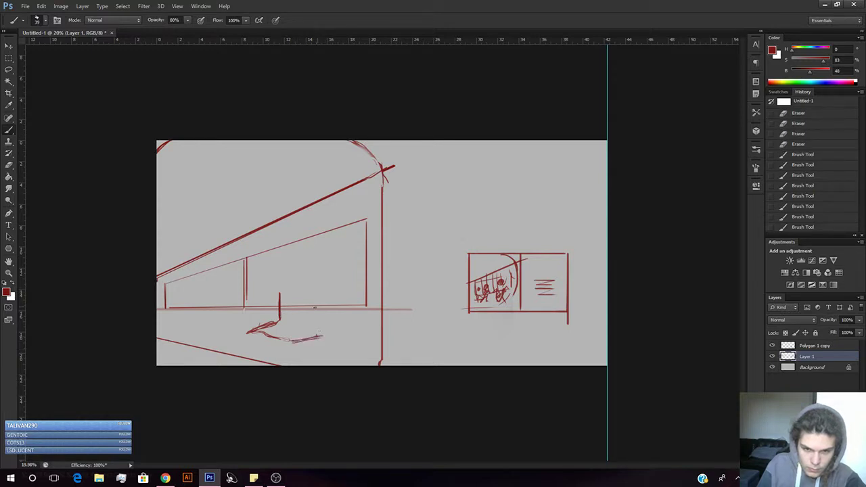
# Close the seat's backrest with upper and side strokes, and undo the extra strokes at the cushion's right corner.
pyautogui.moveTo(251, 329)
pyautogui.mouseDown()
pyautogui.moveTo(280, 320)
pyautogui.moveTo(295, 290)
pyautogui.moveTo(327, 288)
pyautogui.moveTo(307, 288)
pyautogui.mouseUp()
pyautogui.hotkey('ctrl', 'z')
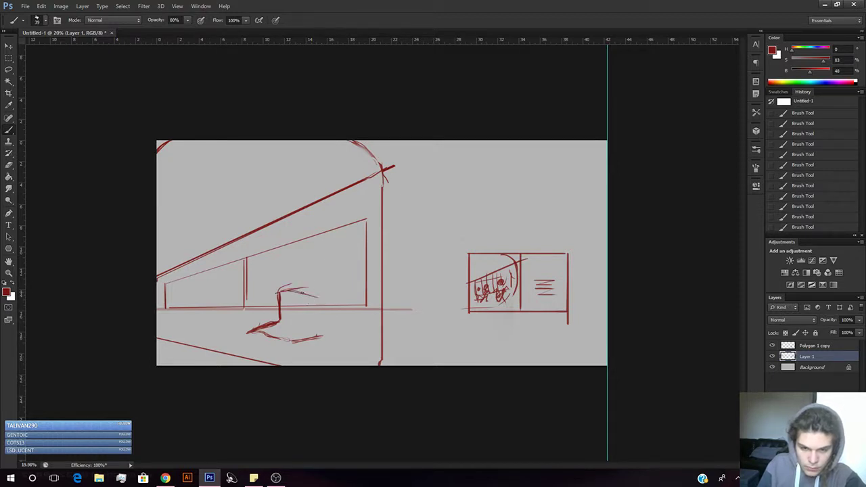
pyautogui.moveTo(280, 289)
pyautogui.mouseDown()
pyautogui.moveTo(321, 285)
pyautogui.moveTo(321, 332)
pyautogui.moveTo(285, 323)
pyautogui.moveTo(318, 339)
pyautogui.mouseUp()
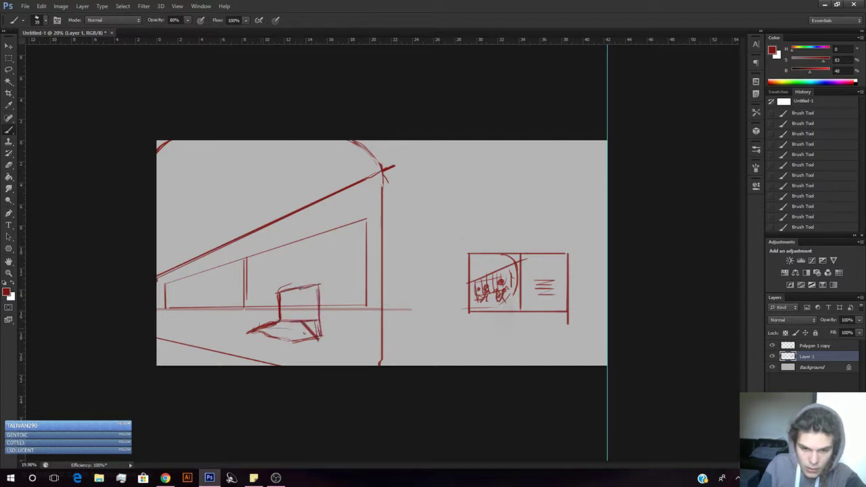
pyautogui.hotkey('ctrl', 'alt', 'z')
pyautogui.hotkey('ctrl', 'alt', 'z')
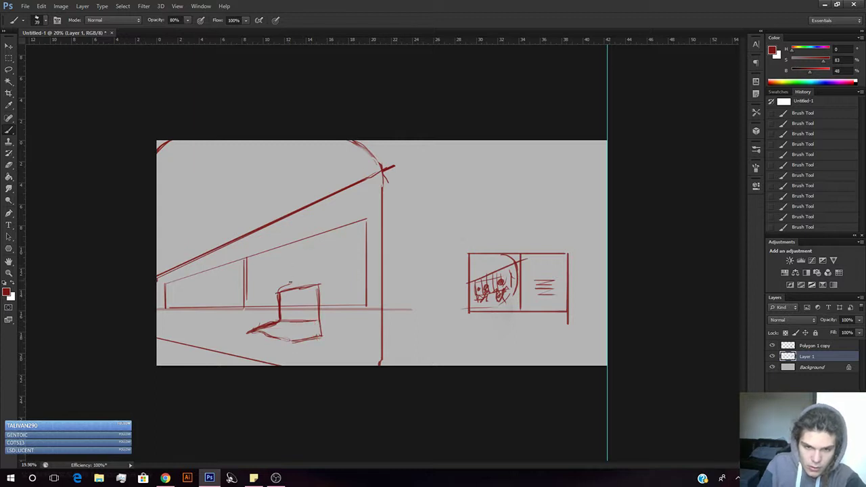
# Sketch a round head and a rough upper torso over the seat's backrest, undoing the last torso strokes.
pyautogui.moveTo(290, 278)
pyautogui.mouseDown()
pyautogui.moveTo(296, 260)
pyautogui.moveTo(295, 301)
pyautogui.moveTo(306, 285)
pyautogui.moveTo(294, 309)
pyautogui.moveTo(280, 302)
pyautogui.moveTo(286, 311)
pyautogui.mouseUp()
pyautogui.moveTo(287, 311)
pyautogui.mouseDown()
pyautogui.moveTo(305, 303)
pyautogui.moveTo(300, 289)
pyautogui.moveTo(286, 310)
pyautogui.mouseUp()
pyautogui.moveTo(299, 290); pyautogui.dragTo(305, 307)
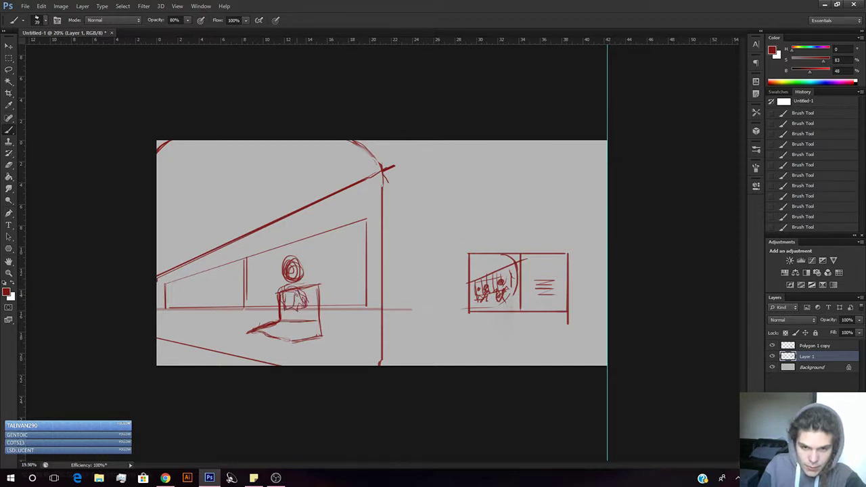
pyautogui.hotkey('ctrl', 'alt', 'z')
pyautogui.hotkey('ctrl', 'alt', 'z')
pyautogui.hotkey('ctrl', 'alt', 'z')
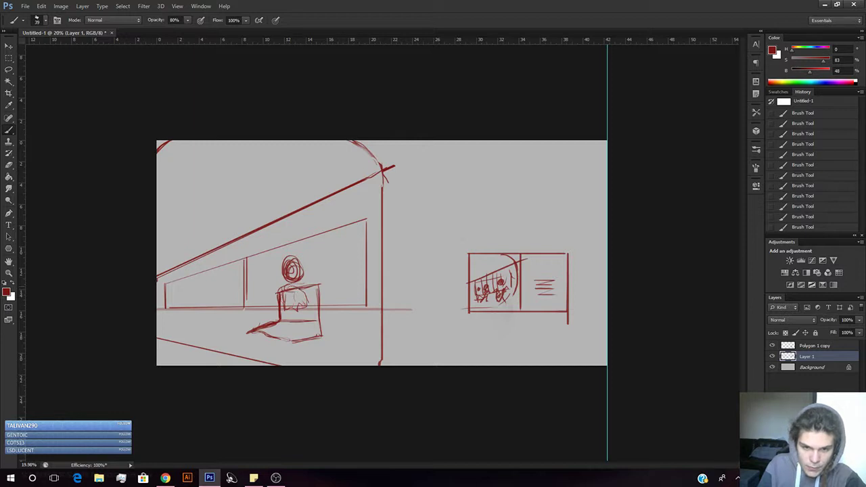
# Add shoulders, upper arms and bent legs to the figure so it sits on the seat.
pyautogui.moveTo(291, 283); pyautogui.dragTo(272, 313)
pyautogui.moveTo(303, 281)
pyautogui.mouseDown()
pyautogui.moveTo(316, 329)
pyautogui.moveTo(291, 340)
pyautogui.moveTo(297, 336)
pyautogui.moveTo(295, 365)
pyautogui.mouseUp()
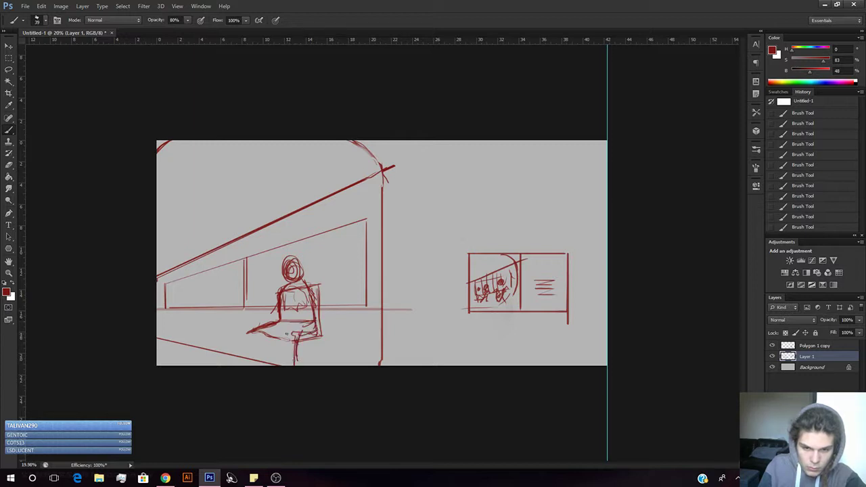
pyautogui.moveTo(283, 330)
pyautogui.mouseDown()
pyautogui.moveTo(276, 366)
pyautogui.moveTo(291, 325)
pyautogui.moveTo(299, 328)
pyautogui.mouseUp()
pyautogui.moveTo(277, 328)
pyautogui.mouseDown()
pyautogui.moveTo(274, 366)
pyautogui.moveTo(285, 332)
pyautogui.moveTo(258, 366)
pyautogui.moveTo(255, 345)
pyautogui.moveTo(280, 318)
pyautogui.moveTo(257, 361)
pyautogui.moveTo(278, 331)
pyautogui.moveTo(268, 317)
pyautogui.moveTo(272, 330)
pyautogui.mouseUp()
pyautogui.press('e')
pyautogui.press('b')
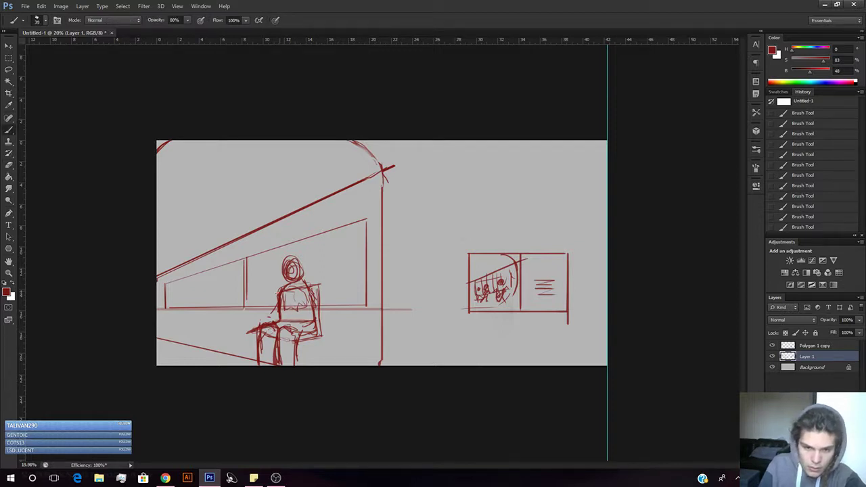
# Draw the figure's bent arm reaching to the knee and clean up stray marks inside the torso with the eraser.
pyautogui.moveTo(279, 291)
pyautogui.mouseDown()
pyautogui.moveTo(275, 314)
pyautogui.moveTo(254, 318)
pyautogui.moveTo(255, 329)
pyautogui.moveTo(276, 296)
pyautogui.moveTo(299, 307)
pyautogui.moveTo(287, 324)
pyautogui.mouseUp()
pyautogui.moveTo(297, 317); pyautogui.dragTo(284, 325)
pyautogui.moveTo(312, 292)
pyautogui.mouseDown()
pyautogui.moveTo(284, 286)
pyautogui.moveTo(298, 308)
pyautogui.mouseUp()
pyautogui.press('e')
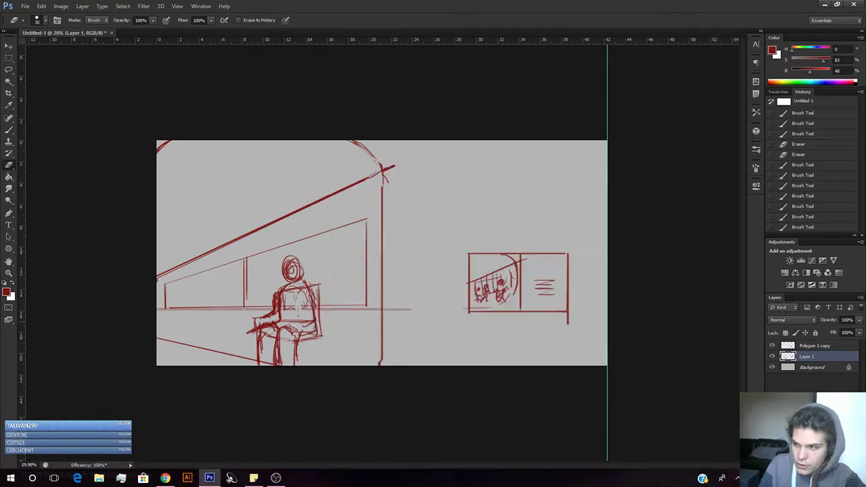
pyautogui.rightClick(315, 212)
pyautogui.click(336, 187)
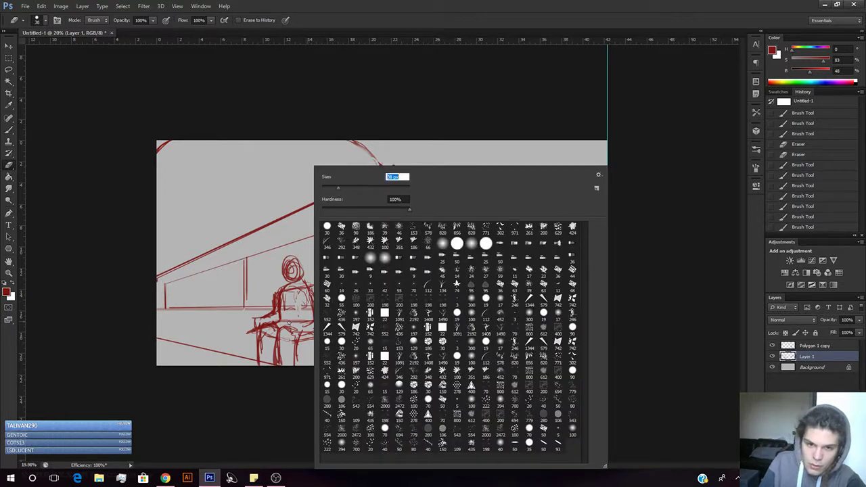
pyautogui.click(295, 316)
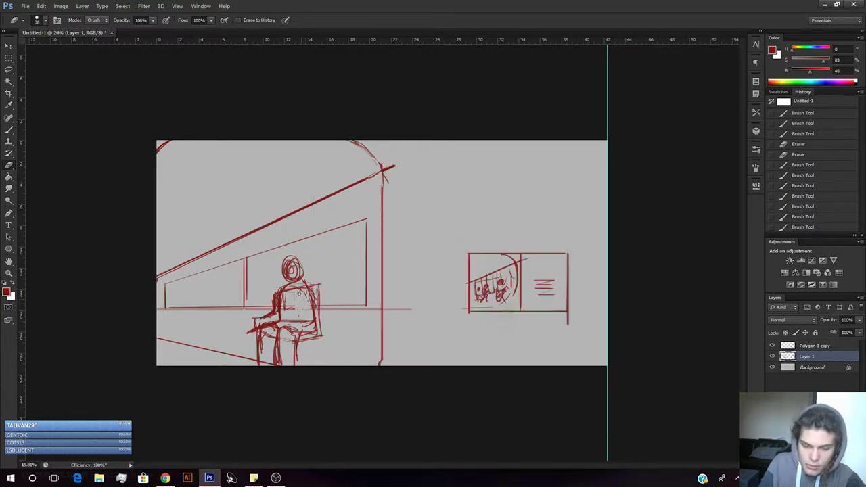
# Strengthen the figure's shoulder and outer arm and the adjoining side edge of the seat.
pyautogui.press('b')
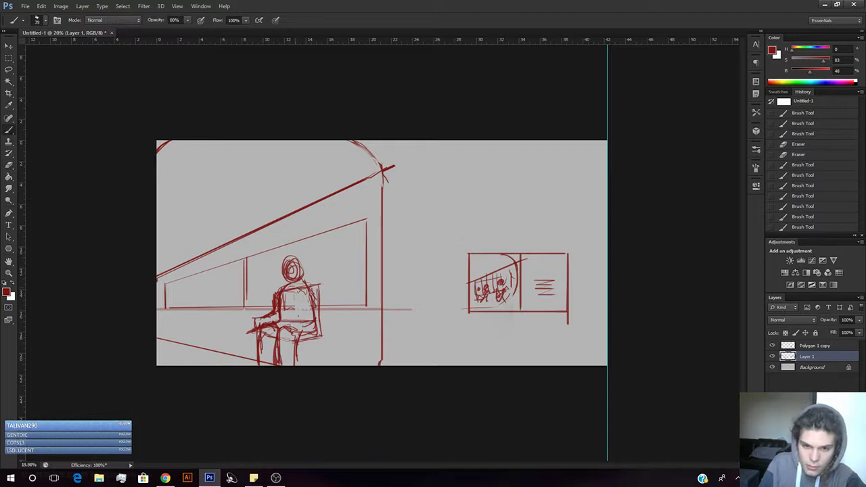
pyautogui.moveTo(299, 278)
pyautogui.mouseDown()
pyautogui.moveTo(315, 293)
pyautogui.moveTo(317, 320)
pyautogui.mouseUp()
pyautogui.moveTo(308, 285)
pyautogui.mouseDown()
pyautogui.moveTo(320, 336)
pyautogui.moveTo(291, 341)
pyautogui.mouseUp()
pyautogui.moveTo(318, 323); pyautogui.dragTo(321, 341)
pyautogui.press('e')
pyautogui.press('b')
# Sketch a second, nearer seat with a slanted backrest and a thick cushion between the figure and the tall vertical line.
pyautogui.moveTo(337, 296)
pyautogui.mouseDown()
pyautogui.moveTo(341, 331)
pyautogui.moveTo(369, 284)
pyautogui.moveTo(357, 282)
pyautogui.moveTo(383, 293)
pyautogui.mouseUp()
pyautogui.moveTo(342, 333)
pyautogui.mouseDown()
pyautogui.moveTo(315, 355)
pyautogui.moveTo(377, 353)
pyautogui.moveTo(362, 338)
pyautogui.moveTo(379, 353)
pyautogui.mouseUp()
pyautogui.moveTo(354, 323)
pyautogui.mouseDown()
pyautogui.moveTo(312, 341)
pyautogui.moveTo(330, 337)
pyautogui.mouseUp()
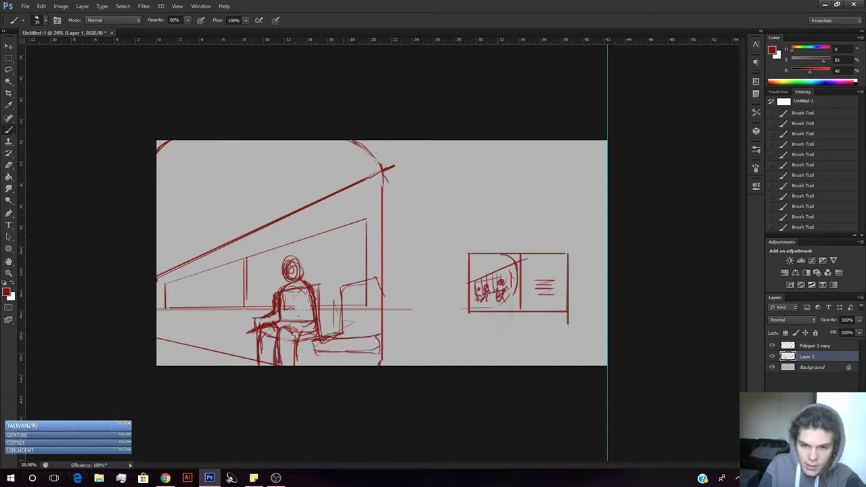
pyautogui.moveTo(338, 296)
pyautogui.mouseDown()
pyautogui.moveTo(337, 334)
pyautogui.moveTo(338, 318)
pyautogui.mouseUp()
pyautogui.moveTo(339, 297); pyautogui.dragTo(380, 277)
pyautogui.moveTo(338, 289); pyautogui.dragTo(381, 277)
pyautogui.moveTo(352, 330); pyautogui.dragTo(387, 328)
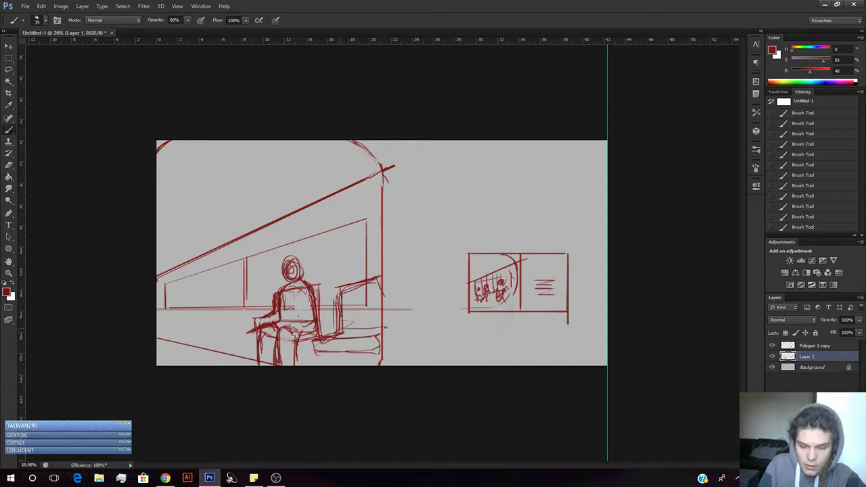
# Sketch a small four-sided frame with crossing diagonals and rough seated shapes above the layout thumbnail.
pyautogui.moveTo(457, 183); pyautogui.dragTo(463, 231)
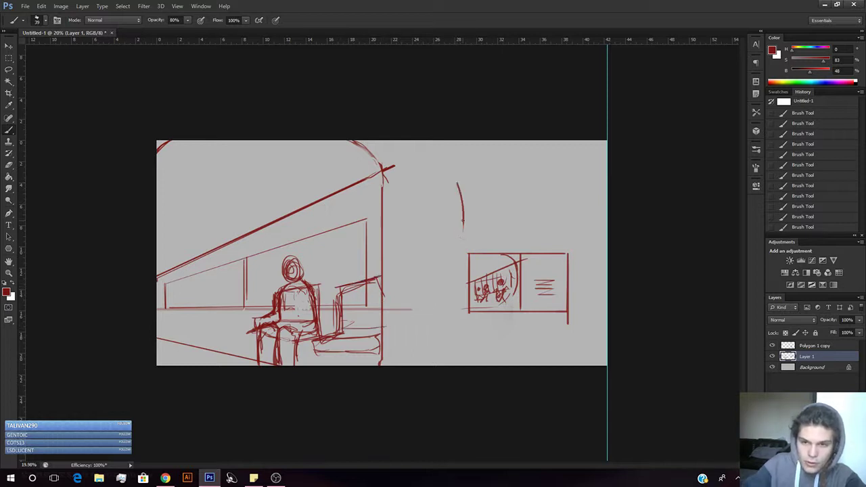
pyautogui.moveTo(457, 184)
pyautogui.mouseDown()
pyautogui.moveTo(526, 182)
pyautogui.moveTo(504, 219)
pyautogui.moveTo(460, 230)
pyautogui.moveTo(518, 215)
pyautogui.mouseUp()
pyautogui.moveTo(461, 231)
pyautogui.mouseDown()
pyautogui.moveTo(512, 222)
pyautogui.moveTo(491, 211)
pyautogui.mouseUp()
pyautogui.moveTo(462, 185)
pyautogui.mouseDown()
pyautogui.moveTo(498, 207)
pyautogui.moveTo(487, 217)
pyautogui.moveTo(499, 214)
pyautogui.moveTo(521, 175)
pyautogui.mouseUp()
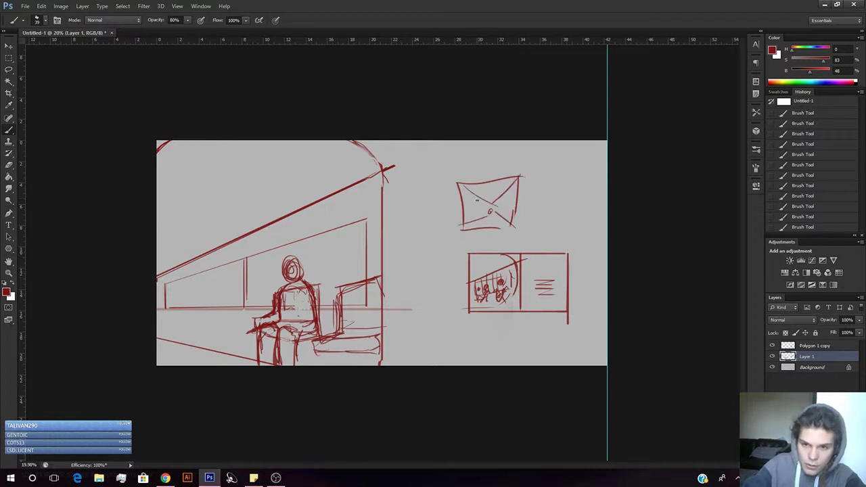
pyautogui.moveTo(471, 229)
pyautogui.mouseDown()
pyautogui.moveTo(470, 205)
pyautogui.moveTo(504, 193)
pyautogui.moveTo(506, 227)
pyautogui.moveTo(488, 198)
pyautogui.moveTo(500, 214)
pyautogui.moveTo(478, 211)
pyautogui.moveTo(504, 210)
pyautogui.moveTo(507, 230)
pyautogui.mouseUp()
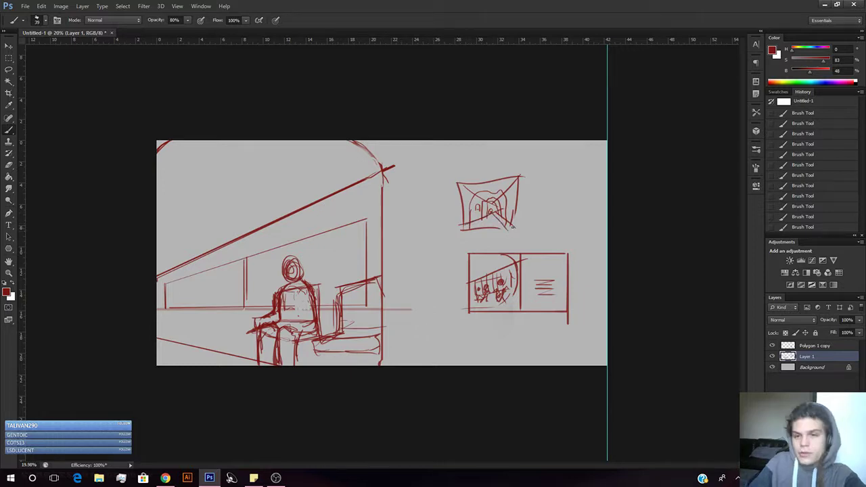
# Erase the small crossed-frame sketch above the layout thumbnail with a 236 px eraser.
pyautogui.press('e')
pyautogui.rightClick(445, 233)
pyautogui.rightClick(525, 163)
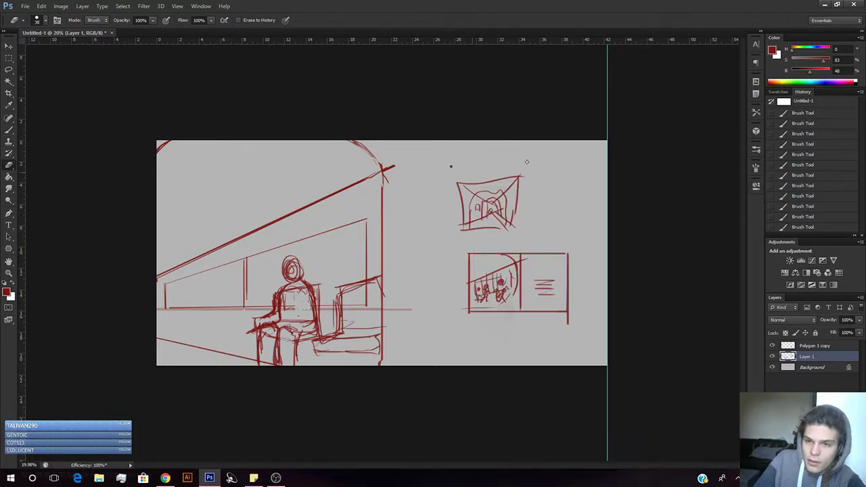
pyautogui.click(513, 187)
pyautogui.moveTo(444, 199)
pyautogui.mouseDown()
pyautogui.moveTo(508, 180)
pyautogui.moveTo(510, 222)
pyautogui.mouseUp()
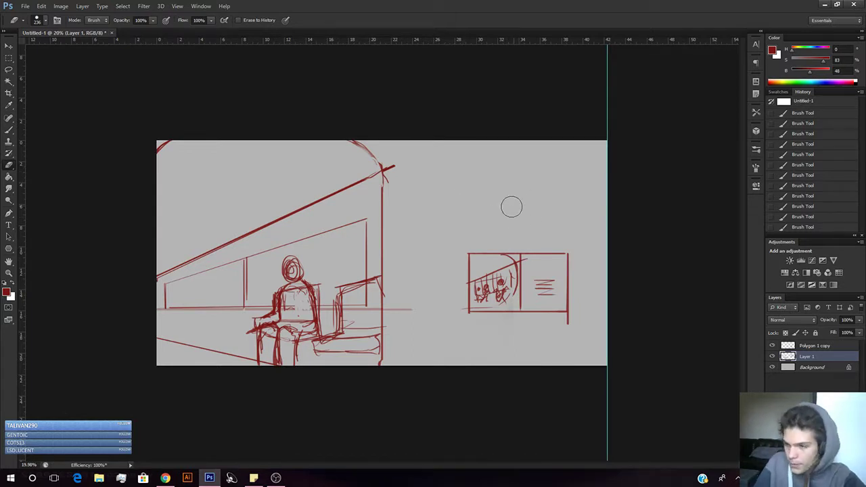
# Draw straight perspective lines from the near seat's backrest, cushion and base, converging beyond the canvas's left edge.
pyautogui.press('b')
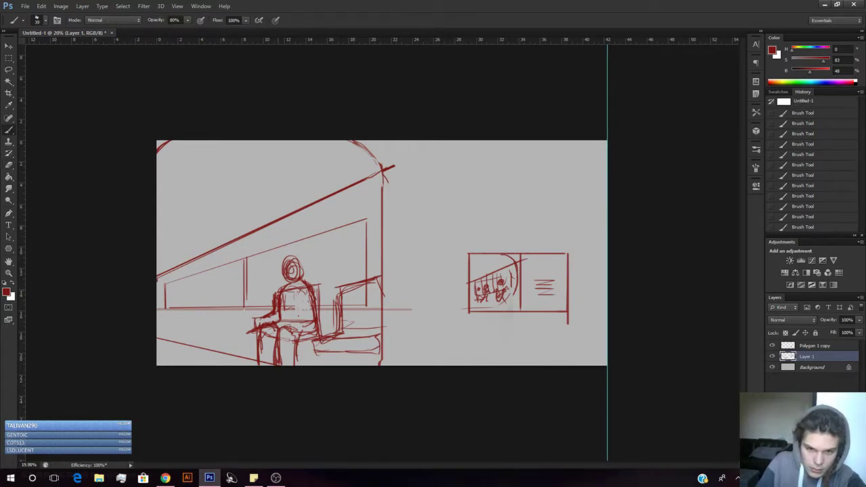
pyautogui.moveTo(262, 290); pyautogui.dragTo(266, 298)
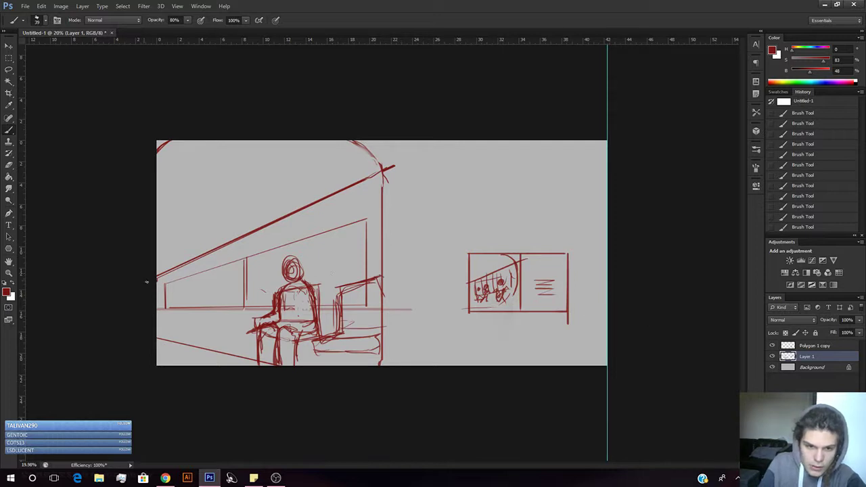
pyautogui.keyDown('shift'); pyautogui.click(155, 308); pyautogui.keyUp('shift')
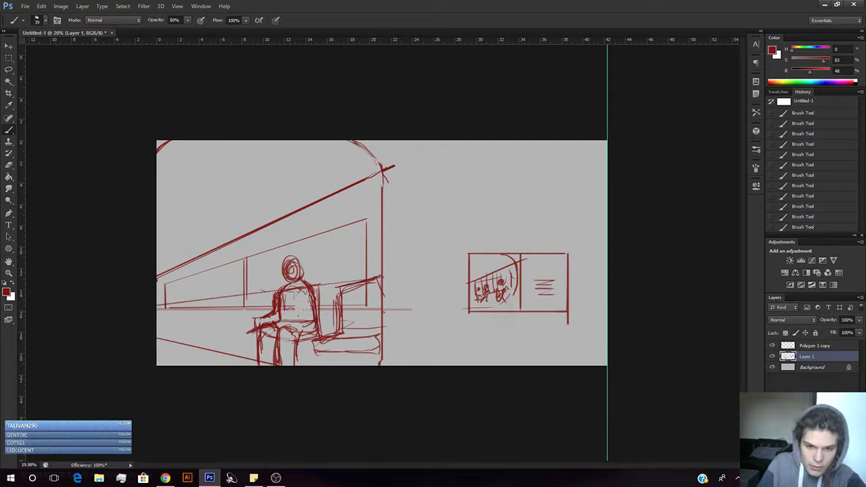
pyautogui.keyDown('shift'); pyautogui.click(148, 311); pyautogui.keyUp('shift')
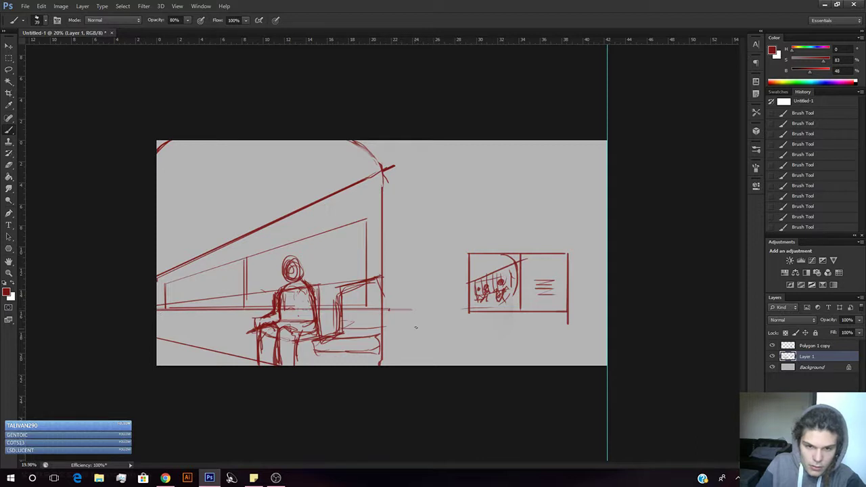
pyautogui.keyDown('shift'); pyautogui.click(140, 316); pyautogui.keyUp('shift')
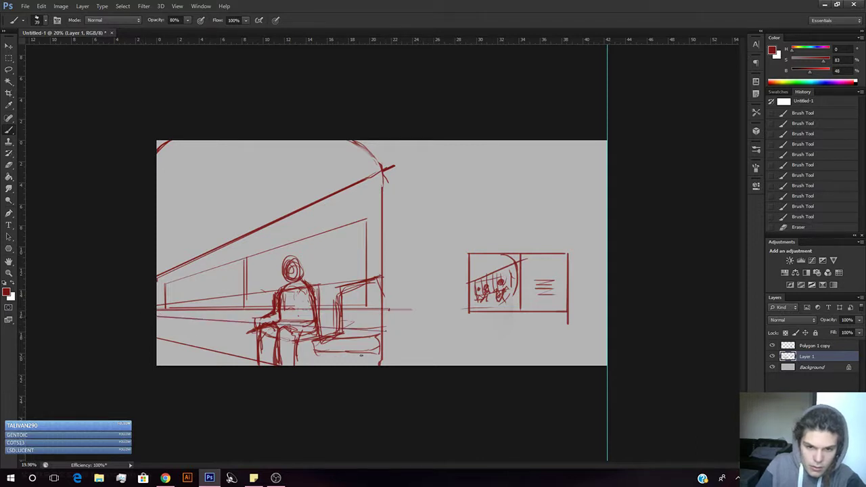
pyautogui.moveTo(376, 350); pyautogui.dragTo(379, 352)
pyautogui.keyDown('shift'); pyautogui.click(130, 322); pyautogui.keyUp('shift')
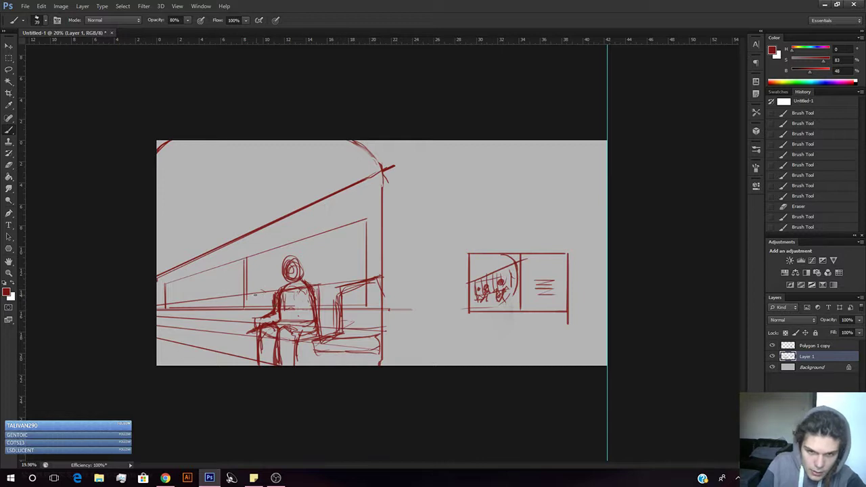
# Mark a farther seat's backrest below the frame divider and add another perspective line from the near seat's cushion.
pyautogui.moveTo(248, 295)
pyautogui.mouseDown()
pyautogui.moveTo(262, 293)
pyautogui.moveTo(220, 297)
pyautogui.moveTo(266, 291)
pyautogui.mouseUp()
pyautogui.moveTo(194, 301); pyautogui.dragTo(245, 296)
pyautogui.moveTo(247, 292); pyautogui.dragTo(246, 295)
pyautogui.moveTo(245, 295); pyautogui.dragTo(244, 305)
pyautogui.moveTo(244, 301); pyautogui.dragTo(242, 323)
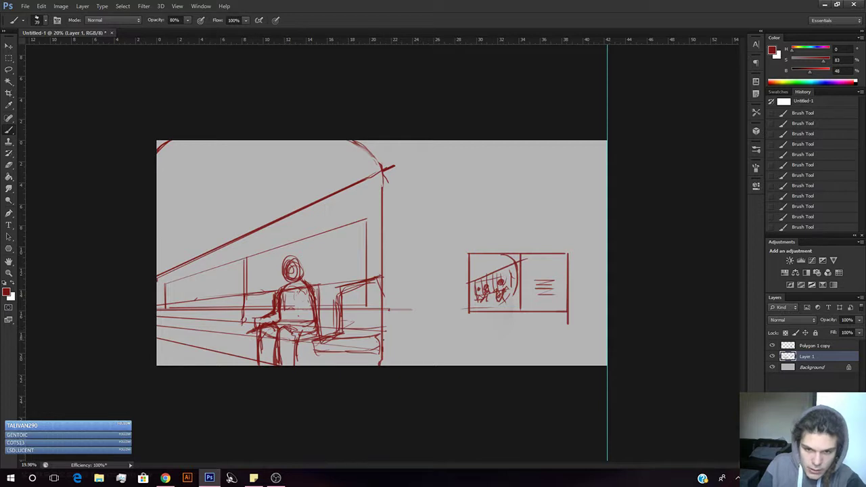
pyautogui.moveTo(331, 337); pyautogui.dragTo(386, 340)
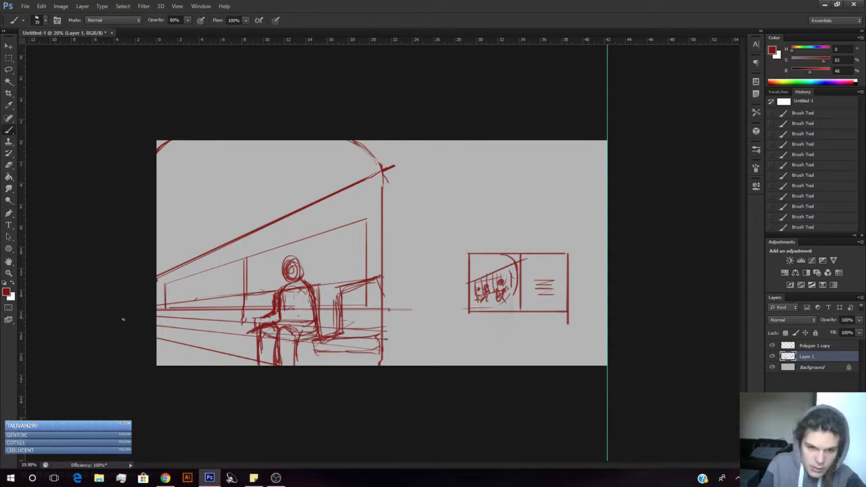
pyautogui.moveTo(123, 319); pyautogui.dragTo(334, 336)
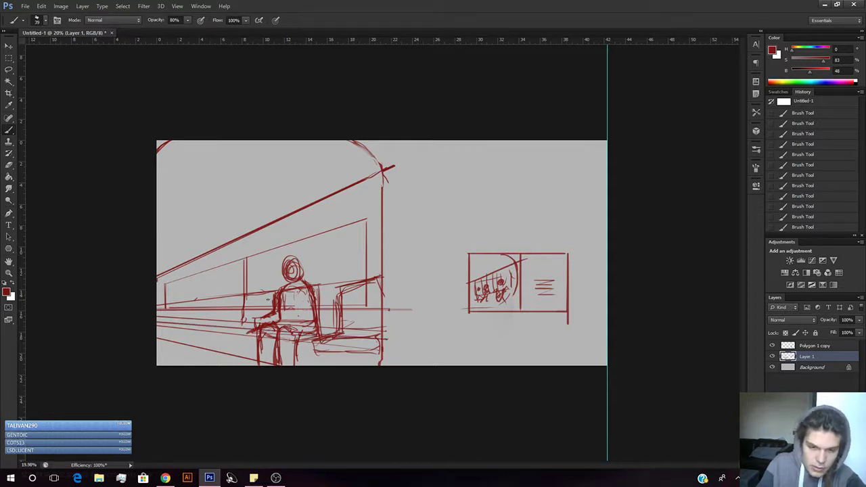
# Sketch the farther seat's second backrest edge, its cushion and the front drop left of the seated figure.
pyautogui.moveTo(236, 296); pyautogui.dragTo(235, 318)
pyautogui.moveTo(239, 296)
pyautogui.mouseDown()
pyautogui.moveTo(230, 346)
pyautogui.moveTo(228, 332)
pyautogui.mouseUp()
pyautogui.moveTo(228, 331); pyautogui.dragTo(223, 356)
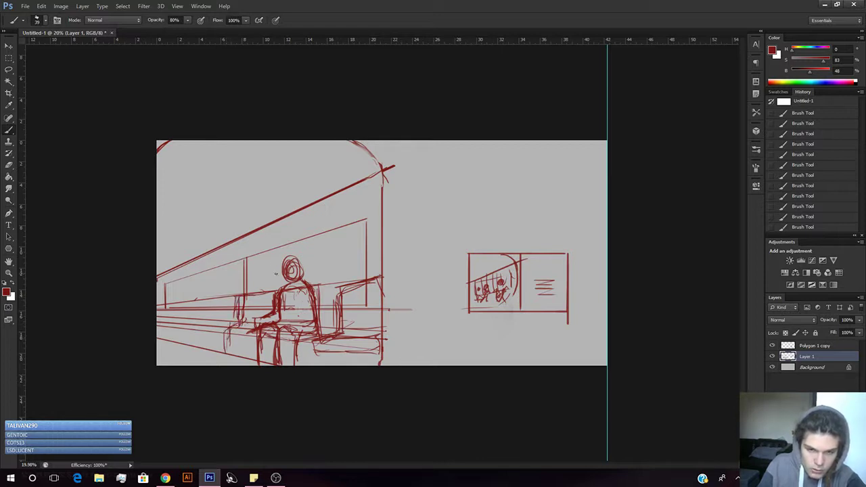
# Try a rough head above the farther seat, and erase it together with the frame's vertical divider.
pyautogui.moveTo(248, 265)
pyautogui.mouseDown()
pyautogui.moveTo(240, 282)
pyautogui.moveTo(258, 269)
pyautogui.moveTo(251, 263)
pyautogui.mouseUp()
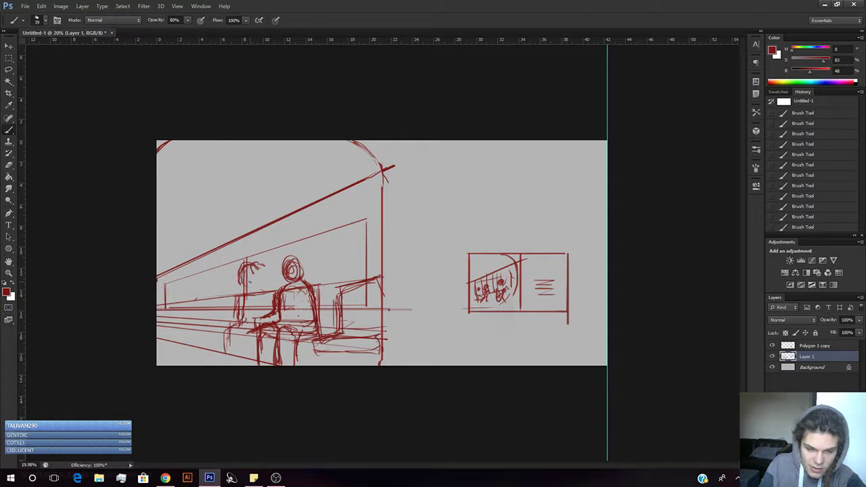
pyautogui.press('e')
pyautogui.moveTo(252, 281)
pyautogui.mouseDown()
pyautogui.moveTo(241, 273)
pyautogui.moveTo(227, 297)
pyautogui.moveTo(243, 300)
pyautogui.moveTo(266, 265)
pyautogui.moveTo(268, 275)
pyautogui.mouseUp()
pyautogui.press('b')
pyautogui.moveTo(256, 260)
pyautogui.mouseDown()
pyautogui.moveTo(273, 254)
pyautogui.moveTo(276, 271)
pyautogui.mouseUp()
pyautogui.moveTo(263, 261)
pyautogui.mouseDown()
pyautogui.moveTo(235, 279)
pyautogui.moveTo(247, 282)
pyautogui.moveTo(235, 291)
pyautogui.moveTo(260, 279)
pyautogui.moveTo(241, 277)
pyautogui.moveTo(261, 262)
pyautogui.moveTo(243, 287)
pyautogui.moveTo(270, 271)
pyautogui.mouseUp()
pyautogui.press('e')
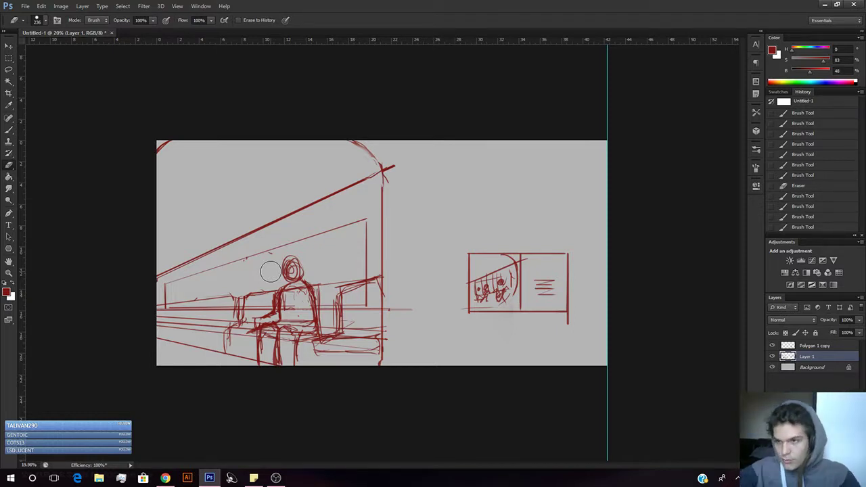
# Open the scanned pencil sketch of the horned goat creature in the image viewer for reference, and return to the Photoshop drawing.
pyautogui.hotkey('alt', 'Tab')
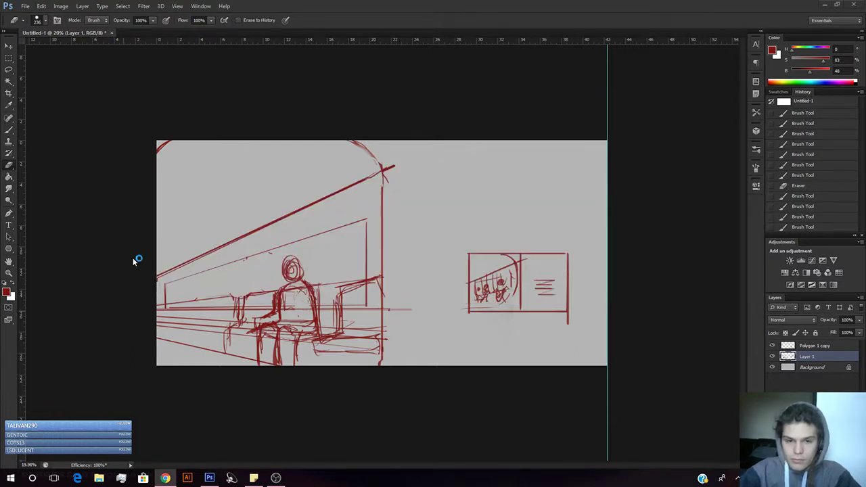
pyautogui.click(106, 476)
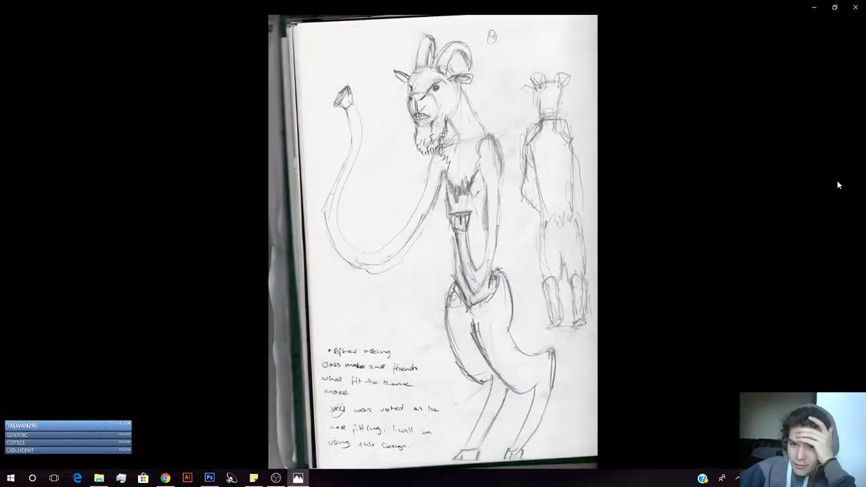
pyautogui.moveTo(410, 8); pyautogui.dragTo(865, 178)
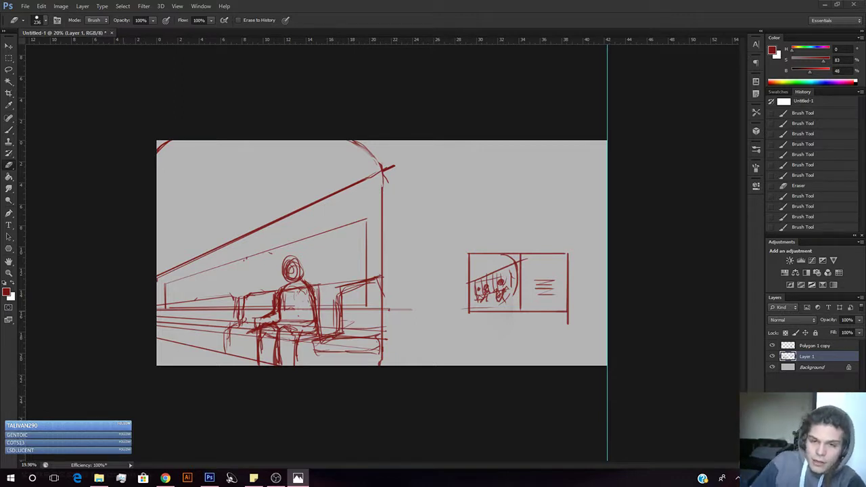
pyautogui.click(262, 270)
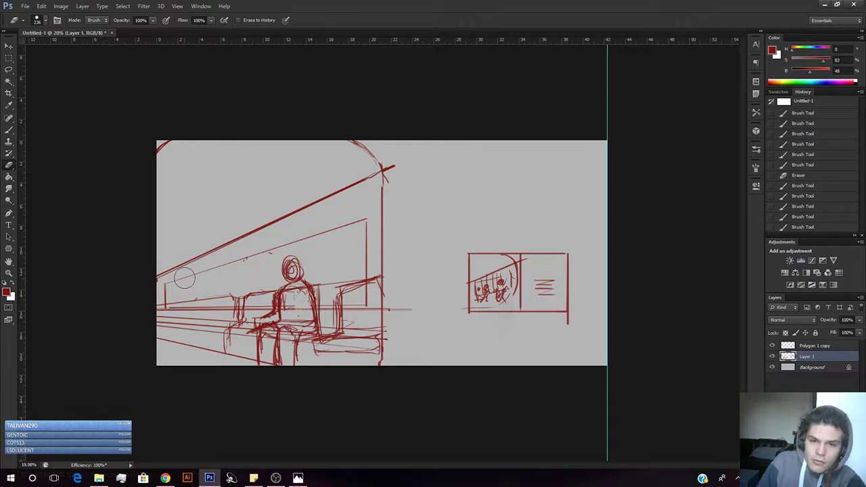
# Try rough brush strokes for a second head beside the seated figure's head, and undo them.
pyautogui.press('b')
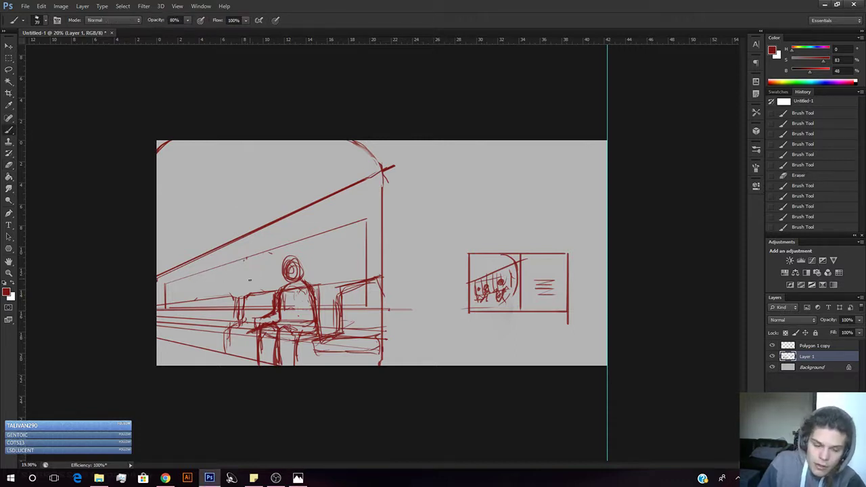
pyautogui.moveTo(248, 273); pyautogui.dragTo(249, 279)
pyautogui.moveTo(255, 272); pyautogui.dragTo(250, 276)
pyautogui.moveTo(255, 273); pyautogui.dragTo(252, 280)
pyautogui.moveTo(252, 276)
pyautogui.mouseDown()
pyautogui.moveTo(253, 284)
pyautogui.moveTo(258, 267)
pyautogui.moveTo(251, 277)
pyautogui.mouseUp()
pyautogui.moveTo(248, 280)
pyautogui.mouseDown()
pyautogui.moveTo(264, 263)
pyautogui.moveTo(245, 273)
pyautogui.mouseUp()
pyautogui.moveTo(249, 265); pyautogui.dragTo(246, 278)
pyautogui.moveTo(254, 267); pyautogui.dragTo(265, 267)
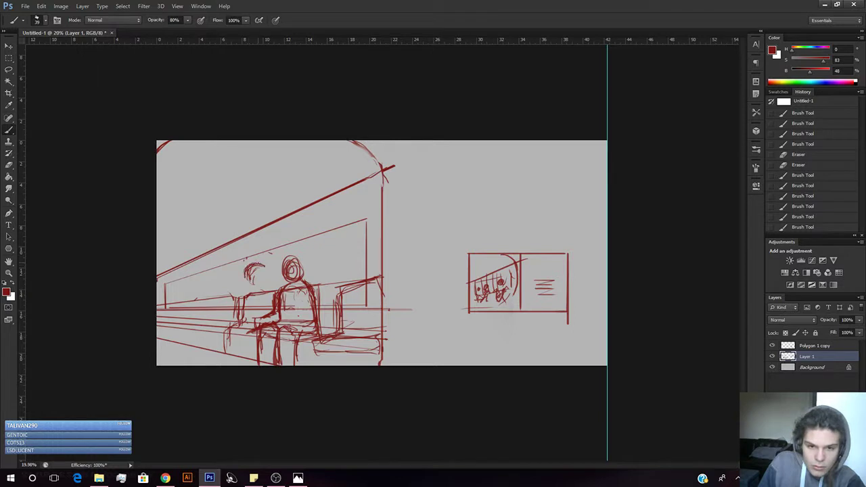
pyautogui.hotkey('ctrl', 'alt', 'z')
pyautogui.hotkey('ctrl', 'alt', 'z')
pyautogui.hotkey('ctrl', 'alt', 'z')
pyautogui.hotkey('ctrl', 'alt', 'z')
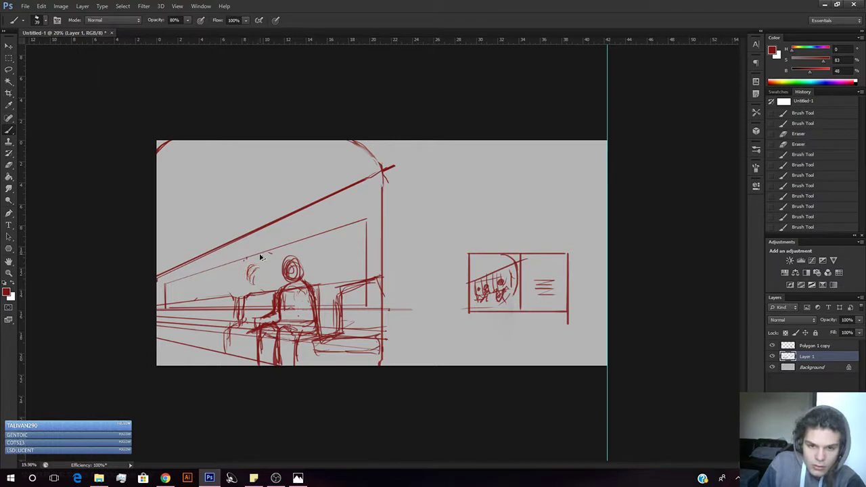
pyautogui.hotkey('ctrl', 'alt', 'z')
pyautogui.hotkey('ctrl', 'alt', 'z')
pyautogui.hotkey('ctrl', 'alt', 'z')
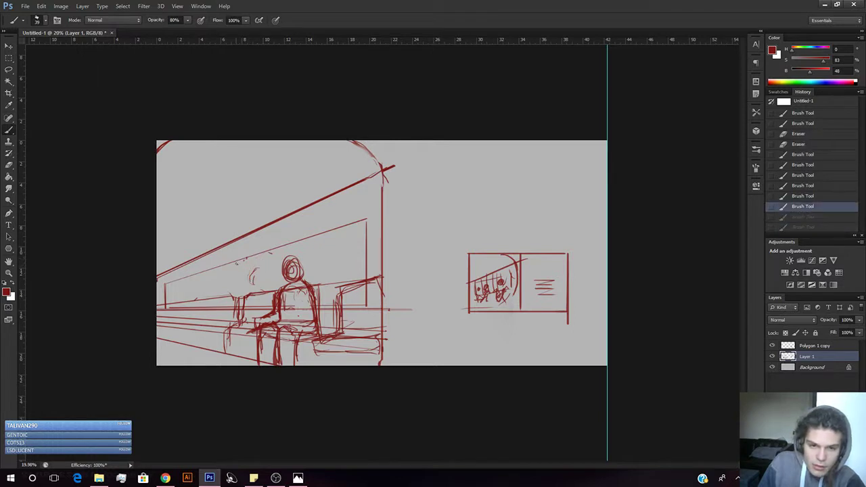
# Sketch a circular creature head with a small muzzle where the slanted frame's top edge passes above the farther seat.
pyautogui.moveTo(251, 238)
pyautogui.mouseDown()
pyautogui.moveTo(239, 249)
pyautogui.moveTo(243, 261)
pyautogui.mouseUp()
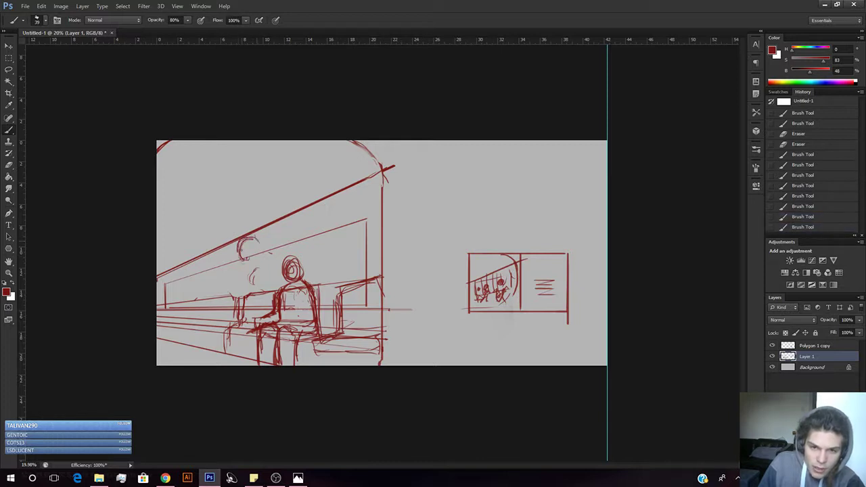
pyautogui.moveTo(241, 241); pyautogui.dragTo(247, 261)
pyautogui.moveTo(249, 238)
pyautogui.mouseDown()
pyautogui.moveTo(258, 253)
pyautogui.moveTo(249, 260)
pyautogui.moveTo(258, 245)
pyautogui.moveTo(264, 255)
pyautogui.moveTo(264, 238)
pyautogui.mouseUp()
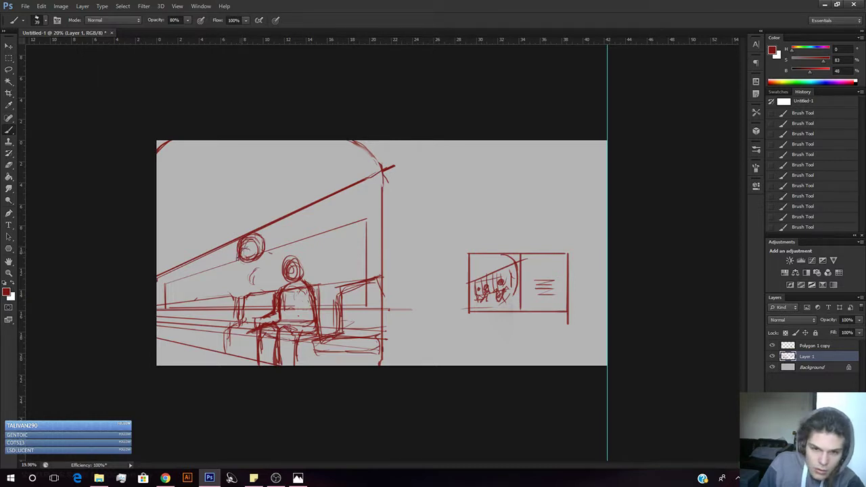
pyautogui.moveTo(238, 264); pyautogui.dragTo(248, 266)
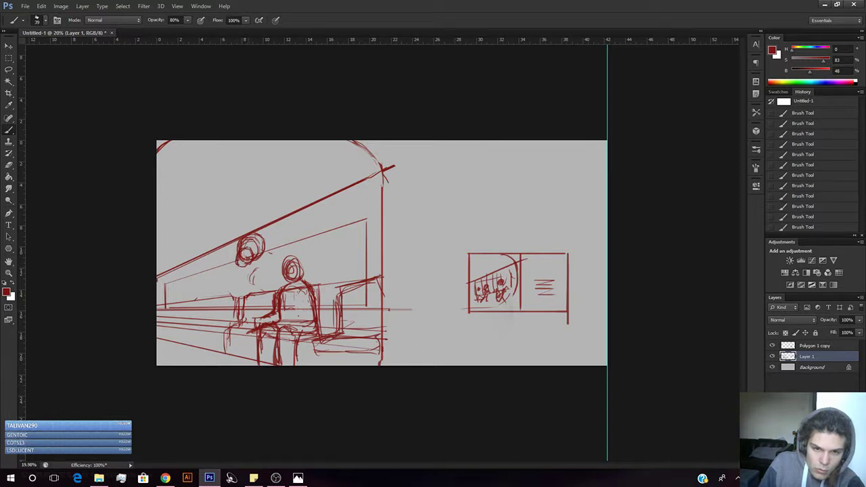
# Erase the inner window line around the creature's muzzle and sketch facial marks inside the head.
pyautogui.press('e')
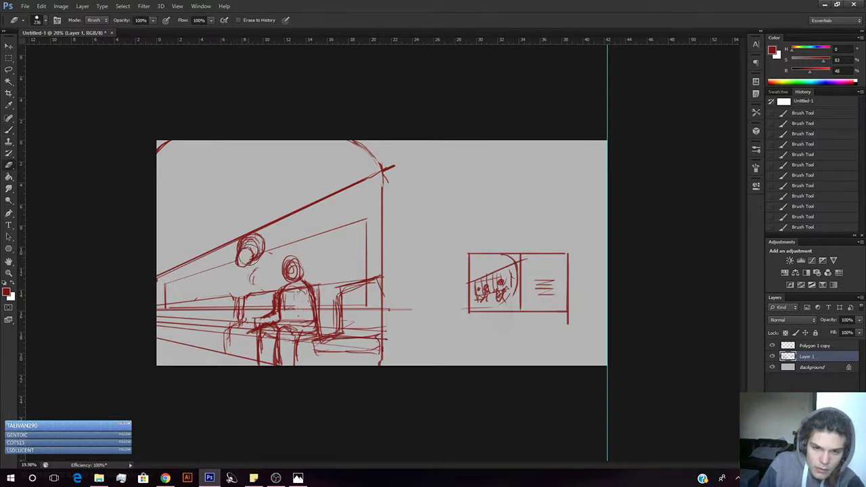
pyautogui.press('b')
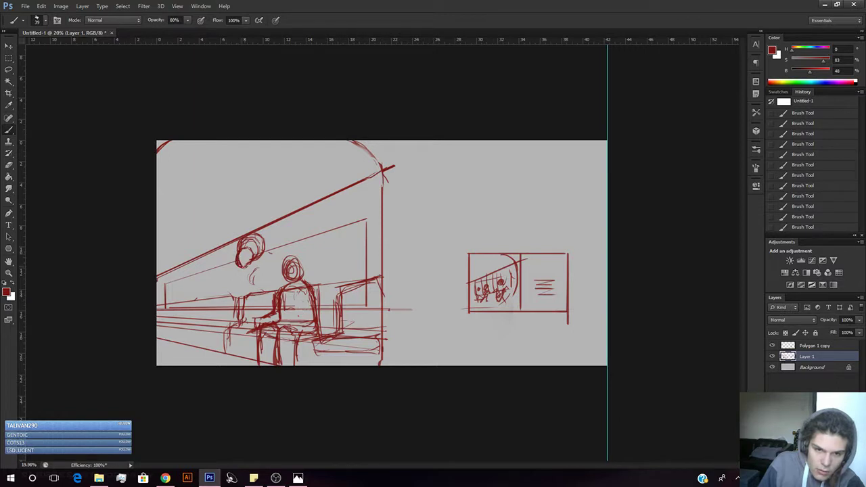
pyautogui.press('e')
pyautogui.moveTo(230, 257)
pyautogui.mouseDown()
pyautogui.moveTo(240, 278)
pyautogui.moveTo(235, 267)
pyautogui.moveTo(244, 266)
pyautogui.mouseUp()
pyautogui.press('b')
pyautogui.press('e')
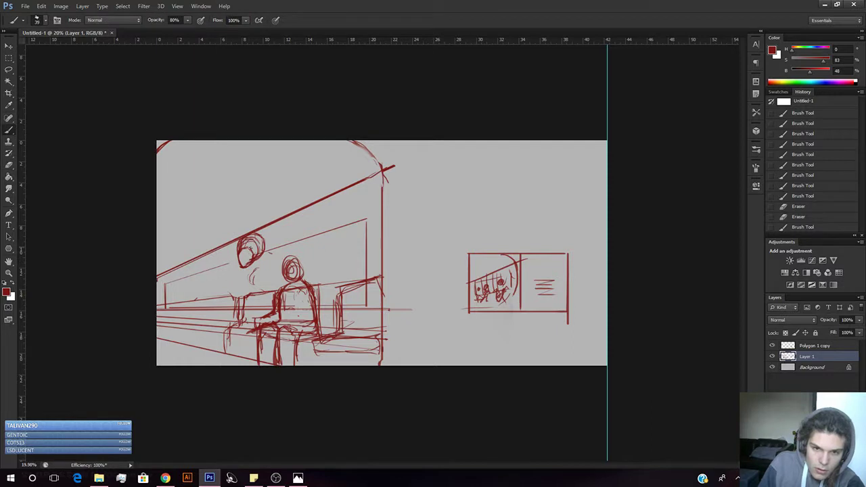
pyautogui.moveTo(249, 253); pyautogui.dragTo(251, 249)
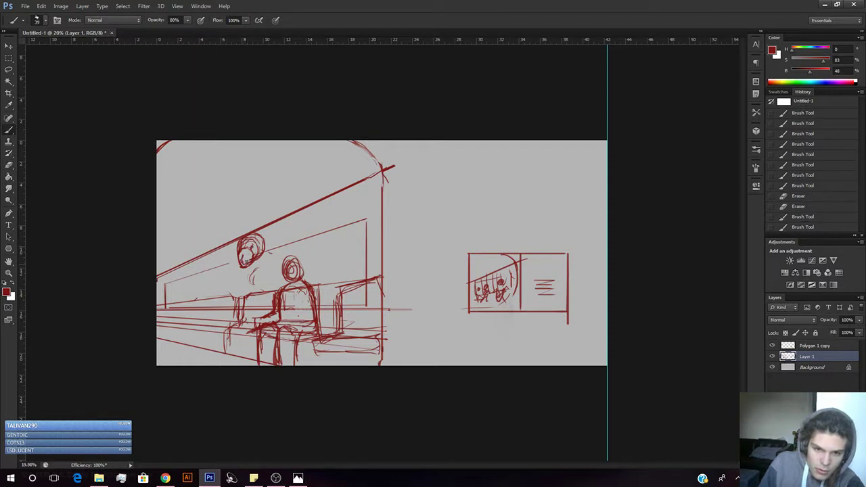
# Refine the creature's muzzle and sketch two horns or ears on top of its head, undoing stray strokes.
pyautogui.moveTo(242, 262); pyautogui.dragTo(240, 264)
pyautogui.moveTo(237, 259); pyautogui.dragTo(238, 261)
pyautogui.moveTo(239, 257); pyautogui.dragTo(238, 262)
pyautogui.moveTo(240, 257)
pyautogui.mouseDown()
pyautogui.moveTo(251, 260)
pyautogui.moveTo(266, 217)
pyautogui.moveTo(277, 227)
pyautogui.moveTo(270, 216)
pyautogui.mouseUp()
pyautogui.hotkey('ctrl', 'alt', 'z')
pyautogui.hotkey('ctrl', 'alt', 'z')
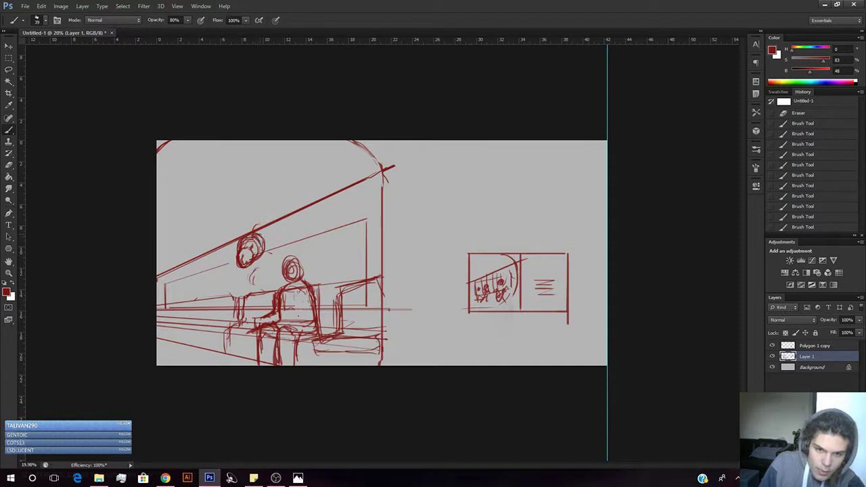
pyautogui.moveTo(252, 231)
pyautogui.mouseDown()
pyautogui.moveTo(267, 220)
pyautogui.moveTo(263, 241)
pyautogui.mouseUp()
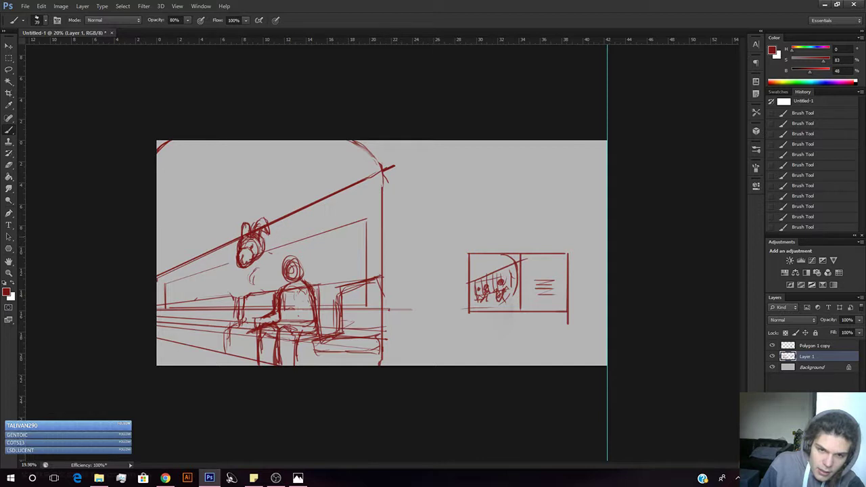
pyautogui.moveTo(262, 241); pyautogui.dragTo(258, 252)
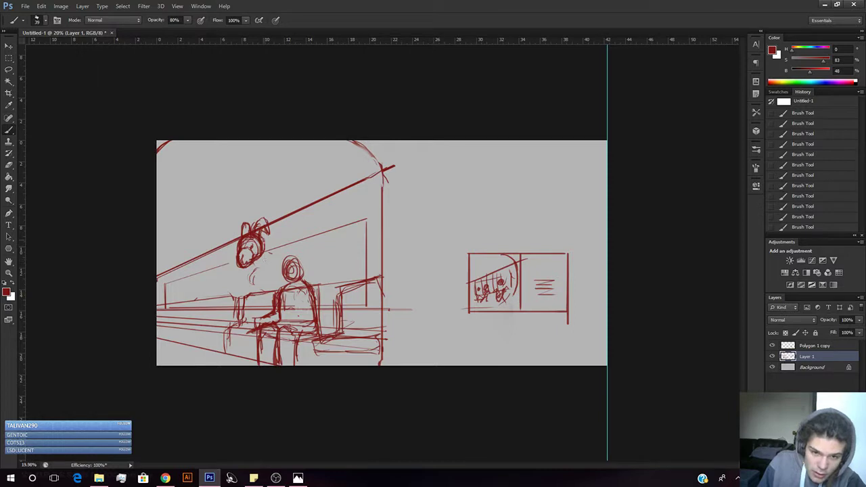
# Sketch the creature's neck and back down to the seated figure, and try a curved arm line on the head's other side.
pyautogui.moveTo(263, 239); pyautogui.dragTo(271, 254)
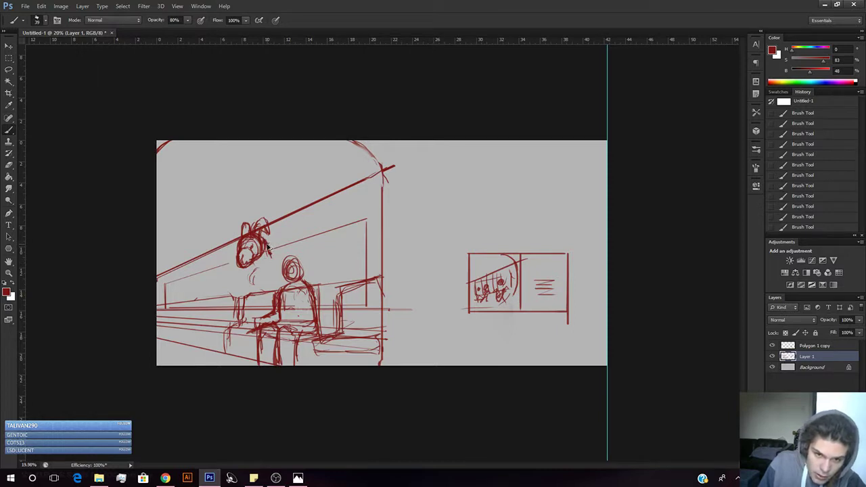
pyautogui.moveTo(259, 262); pyautogui.dragTo(278, 269)
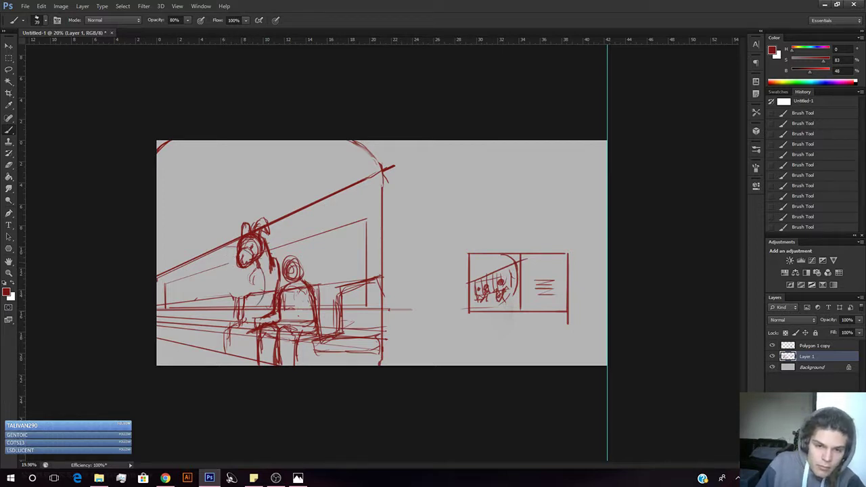
pyautogui.moveTo(218, 249)
pyautogui.mouseDown()
pyautogui.moveTo(212, 283)
pyautogui.moveTo(219, 280)
pyautogui.mouseUp()
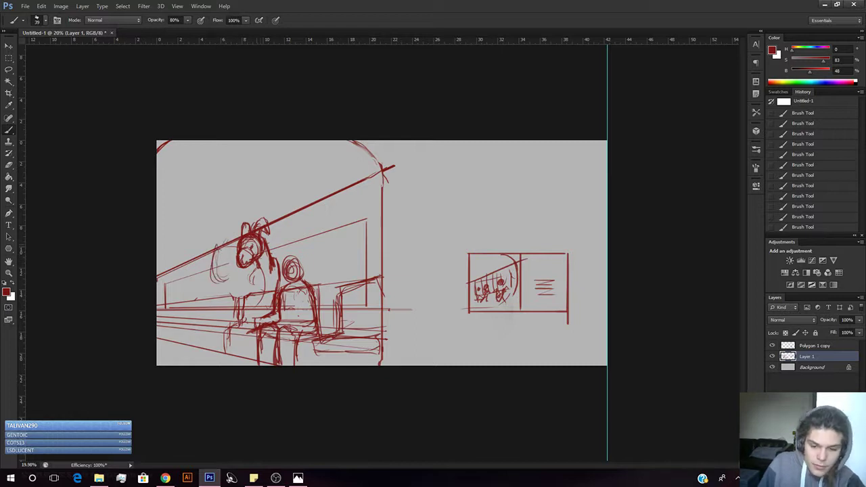
# Lasso the creature's head, neck and back, move them down and left away from the seated figure, and deselect.
pyautogui.press('l')
pyautogui.moveTo(244, 223)
pyautogui.mouseDown()
pyautogui.moveTo(230, 247)
pyautogui.moveTo(261, 272)
pyautogui.moveTo(265, 257)
pyautogui.mouseUp()
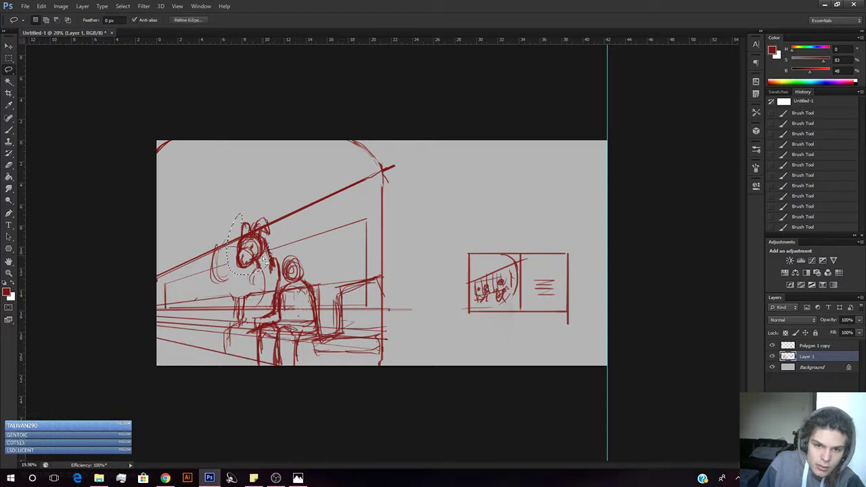
pyautogui.click(264, 257)
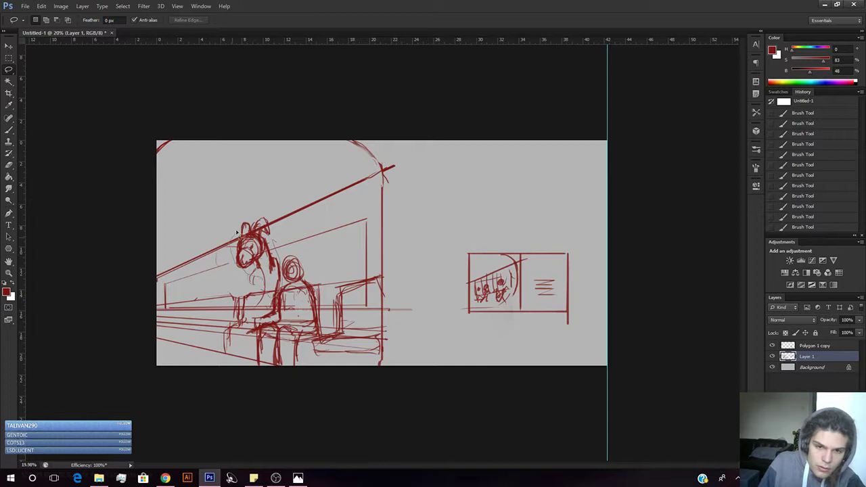
pyautogui.moveTo(237, 233)
pyautogui.mouseDown()
pyautogui.moveTo(277, 241)
pyautogui.moveTo(257, 291)
pyautogui.mouseUp()
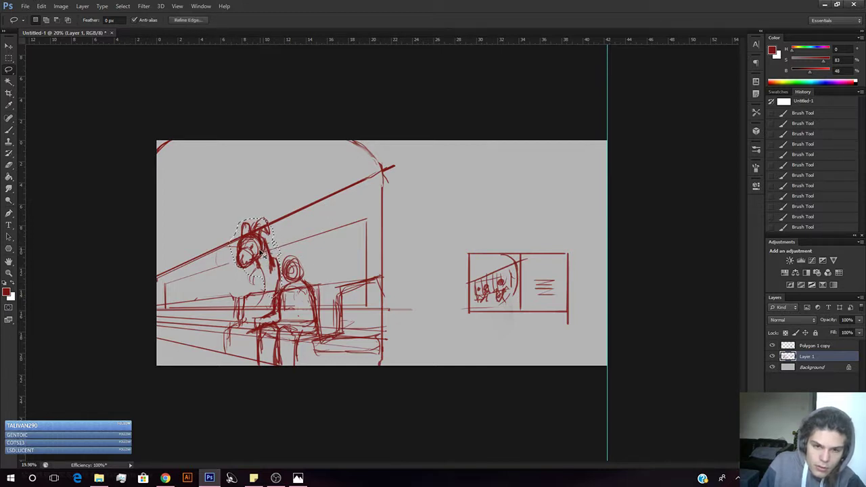
pyautogui.moveTo(261, 253); pyautogui.dragTo(237, 266)
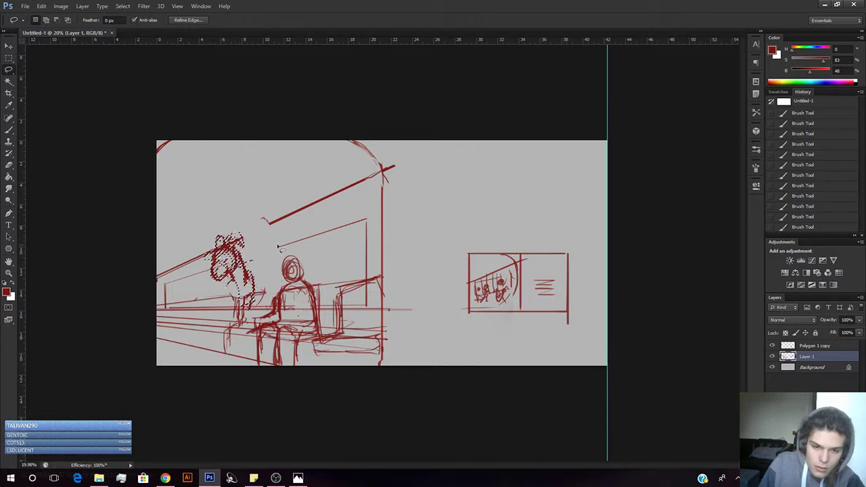
pyautogui.hotkey('ctrl', 'd')
# Erase the moved neck and back lines below the creature's head and redraw the missing sections of the window frame lines.
pyautogui.press('e')
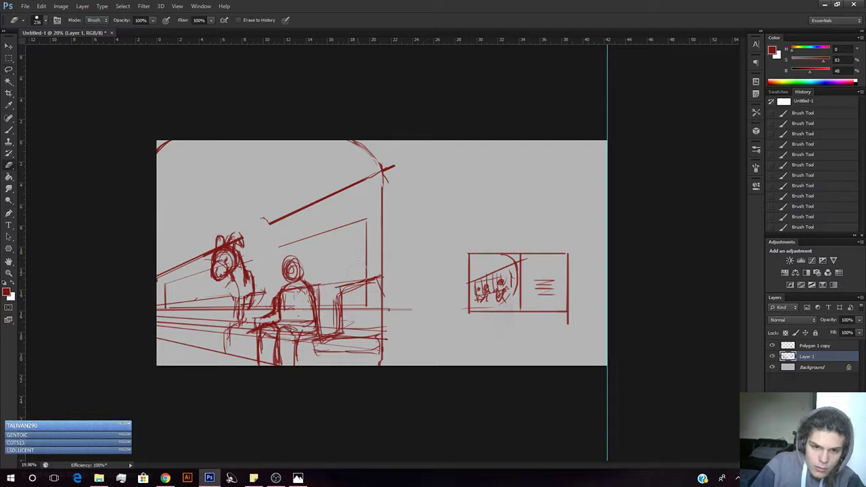
pyautogui.moveTo(231, 273)
pyautogui.mouseDown()
pyautogui.moveTo(236, 284)
pyautogui.moveTo(249, 285)
pyautogui.moveTo(235, 286)
pyautogui.mouseUp()
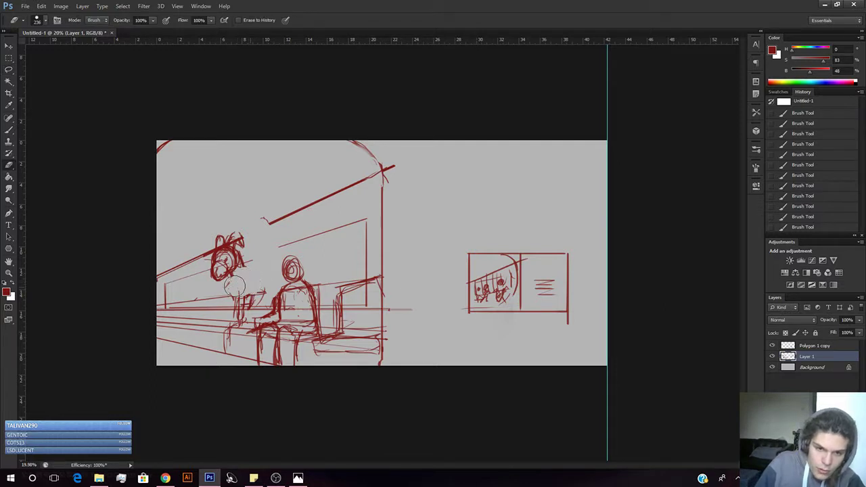
pyautogui.press('b')
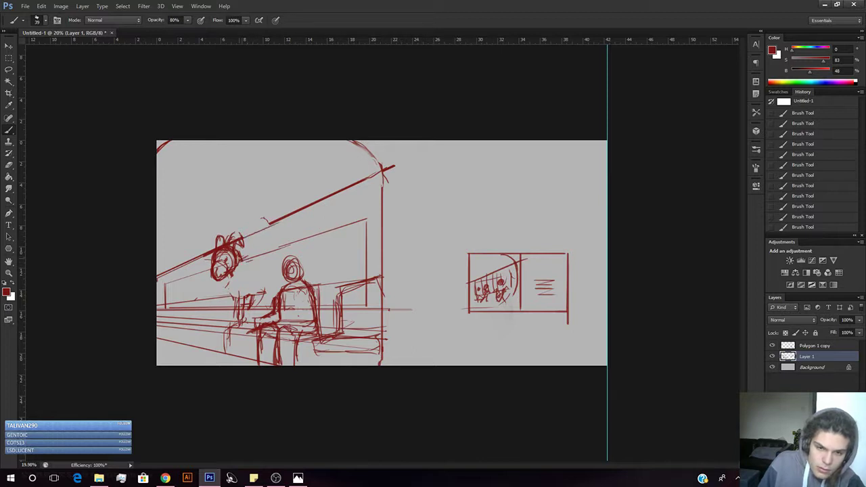
# Sketch the creature's shoulders extending toward the seated figure's head, and its torso running down to the farther seat.
pyautogui.moveTo(242, 260)
pyautogui.mouseDown()
pyautogui.moveTo(257, 254)
pyautogui.moveTo(255, 265)
pyautogui.moveTo(264, 254)
pyautogui.moveTo(272, 263)
pyautogui.moveTo(255, 265)
pyautogui.moveTo(235, 289)
pyautogui.moveTo(268, 263)
pyautogui.mouseUp()
pyautogui.moveTo(254, 269)
pyautogui.mouseDown()
pyautogui.moveTo(270, 262)
pyautogui.moveTo(266, 270)
pyautogui.moveTo(276, 255)
pyautogui.mouseUp()
pyautogui.moveTo(264, 256); pyautogui.dragTo(271, 269)
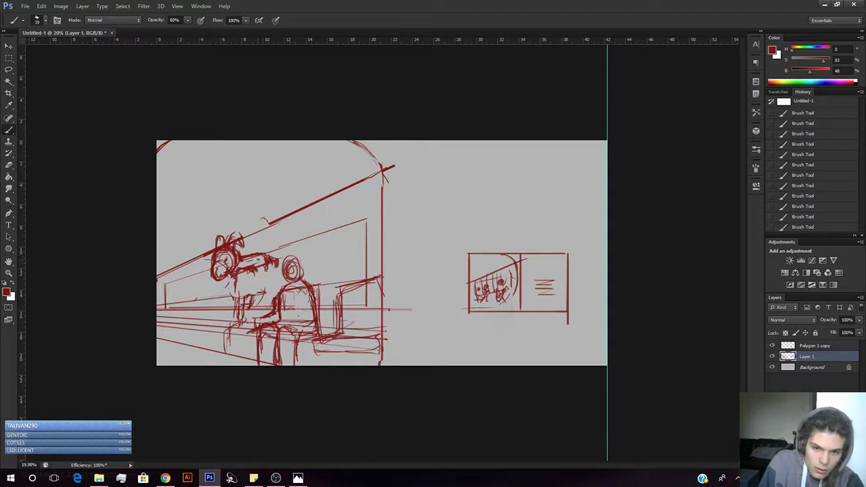
pyautogui.moveTo(249, 272)
pyautogui.mouseDown()
pyautogui.moveTo(240, 305)
pyautogui.moveTo(227, 314)
pyautogui.mouseUp()
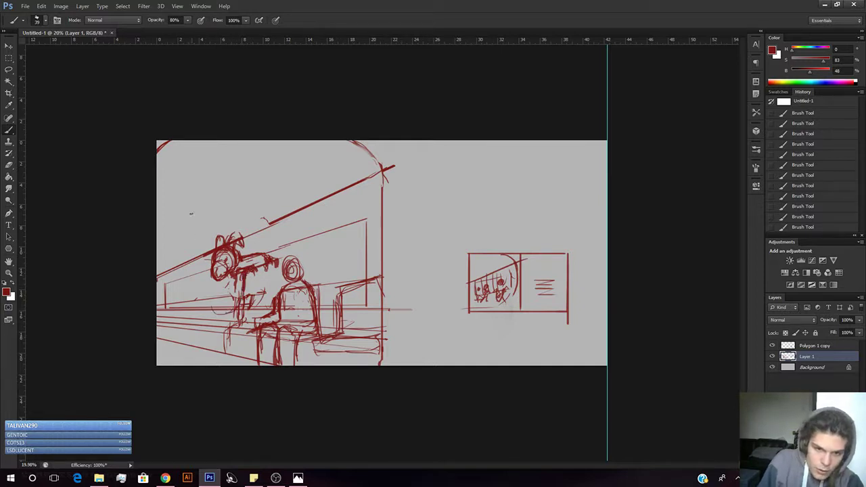
# Try a hanging strap with a loop beside the creature's head, and undo it.
pyautogui.moveTo(192, 209)
pyautogui.mouseDown()
pyautogui.moveTo(196, 265)
pyautogui.moveTo(190, 237)
pyautogui.moveTo(201, 254)
pyautogui.mouseUp()
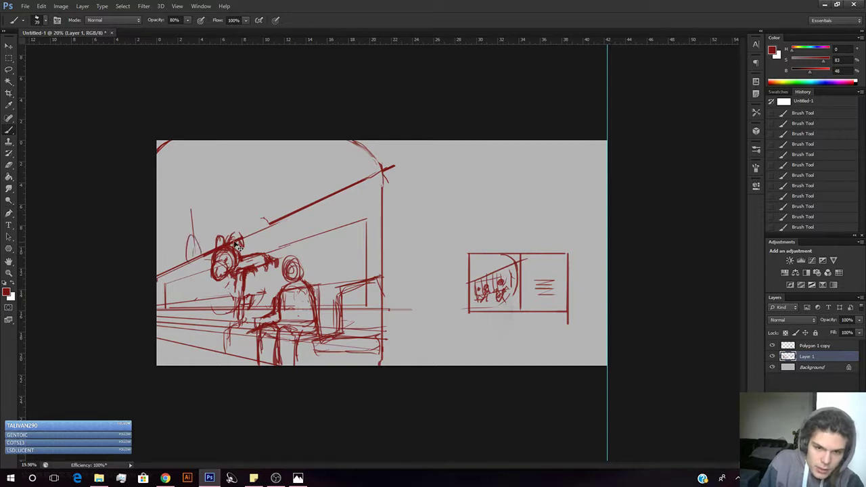
pyautogui.hotkey('ctrl', 'alt', 'z')
pyautogui.hotkey('ctrl', 'alt', 'z')
pyautogui.hotkey('ctrl', 'alt', 'z')
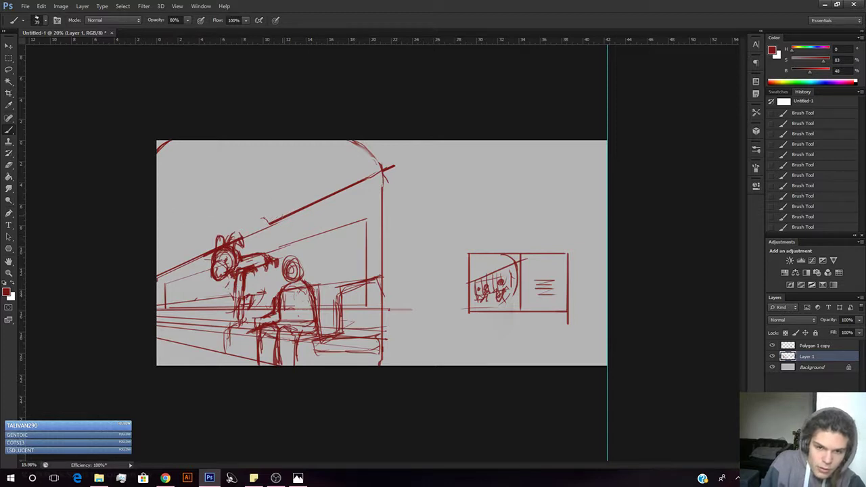
# Sketch a two-line overhead rail running from the canvas edge to the window's upper slanted line, with a looped strap hanging near the creature's head.
pyautogui.moveTo(134, 218); pyautogui.dragTo(296, 213)
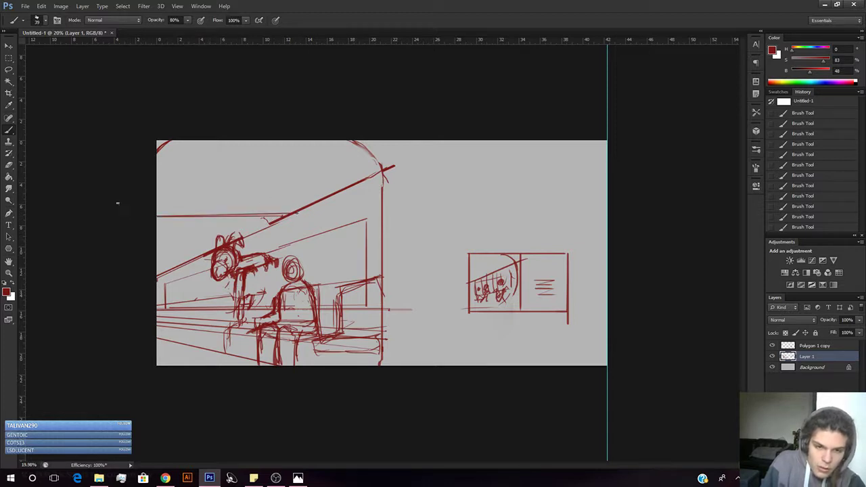
pyautogui.moveTo(147, 209); pyautogui.dragTo(293, 212)
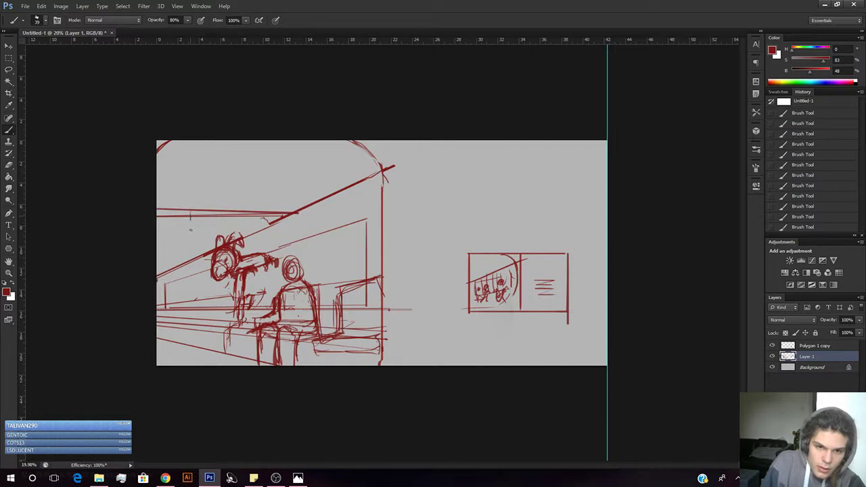
pyautogui.moveTo(190, 219); pyautogui.dragTo(190, 241)
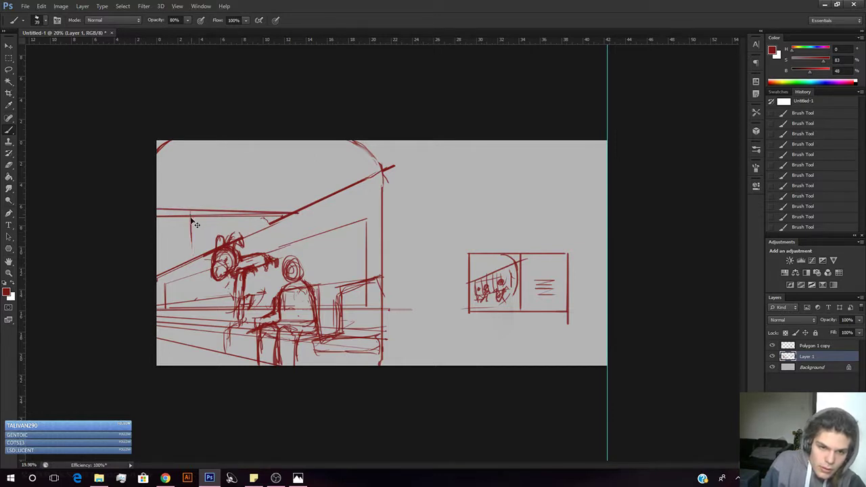
pyautogui.moveTo(190, 225)
pyautogui.mouseDown()
pyautogui.moveTo(188, 237)
pyautogui.moveTo(195, 226)
pyautogui.mouseUp()
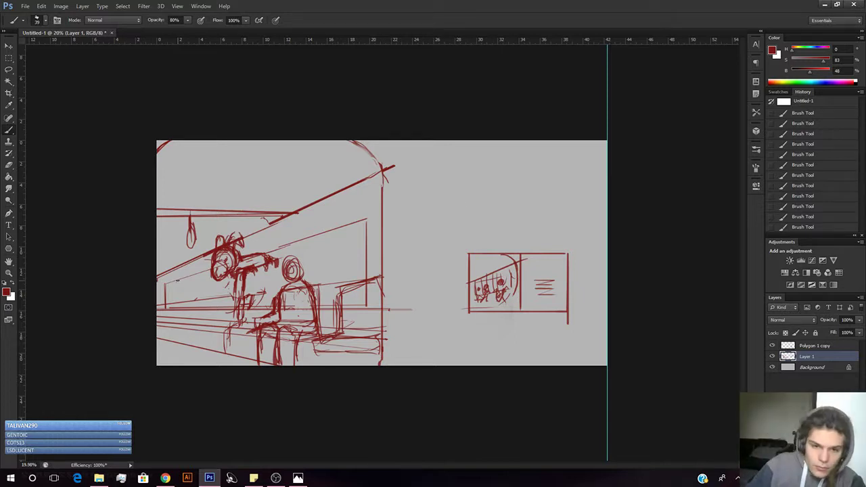
# Set the eraser size to 54 px and clean up the creature's neck and shoulder lines, redrawing the shoulder where needed.
pyautogui.press('e')
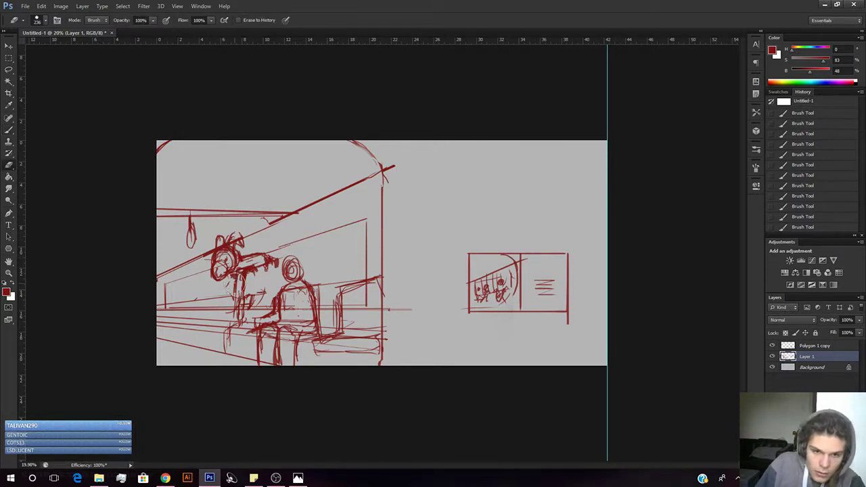
pyautogui.moveTo(243, 277)
pyautogui.mouseDown()
pyautogui.moveTo(238, 289)
pyautogui.moveTo(237, 274)
pyautogui.mouseUp()
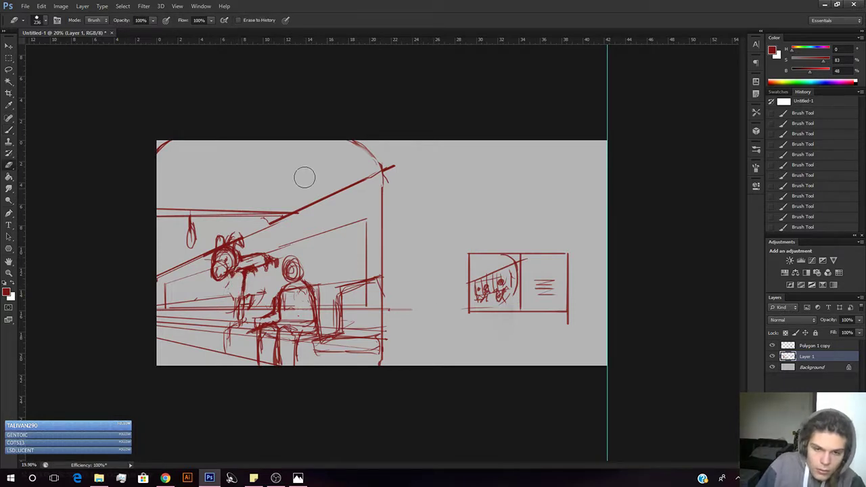
pyautogui.rightClick(316, 201)
pyautogui.click(353, 187)
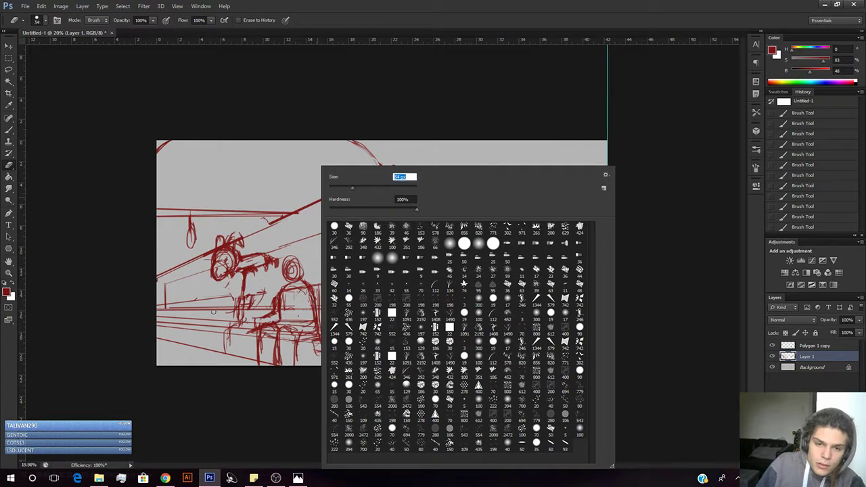
pyautogui.click(232, 281)
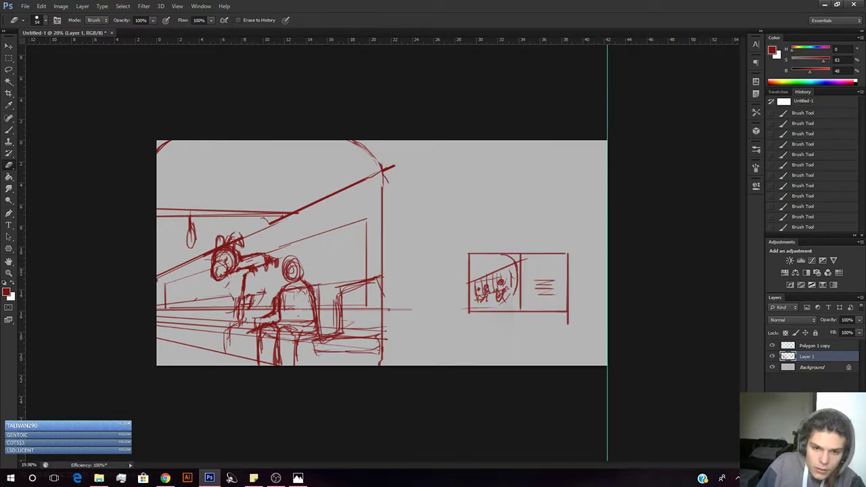
pyautogui.press('b')
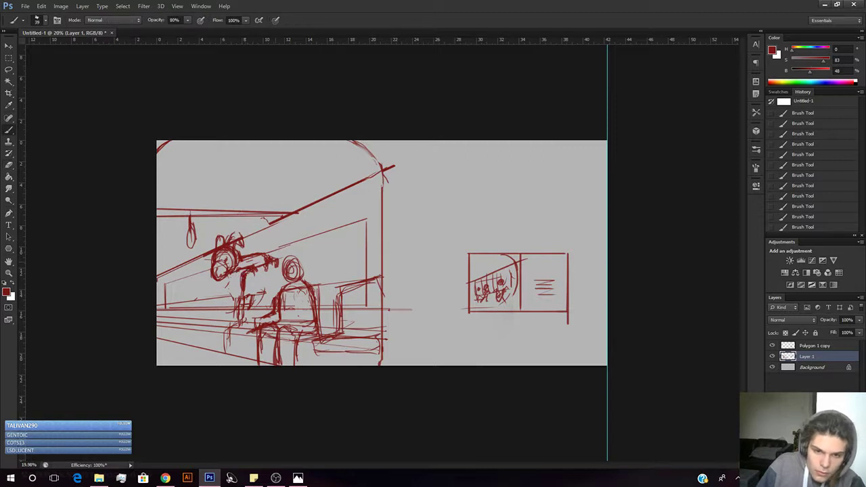
pyautogui.moveTo(245, 259)
pyautogui.mouseDown()
pyautogui.moveTo(276, 258)
pyautogui.moveTo(248, 258)
pyautogui.mouseUp()
pyautogui.press('e')
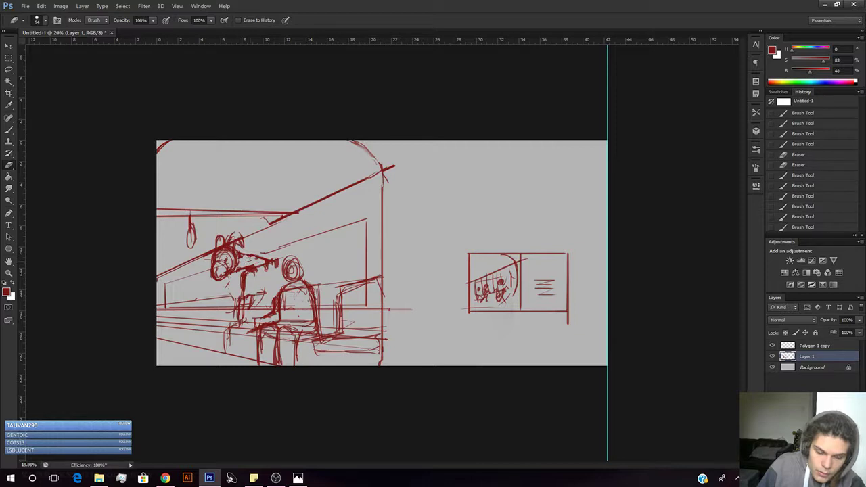
# Sketch the creature's shaggy chest and the darker shoulder edge beside the seated figure's head.
pyautogui.press('b')
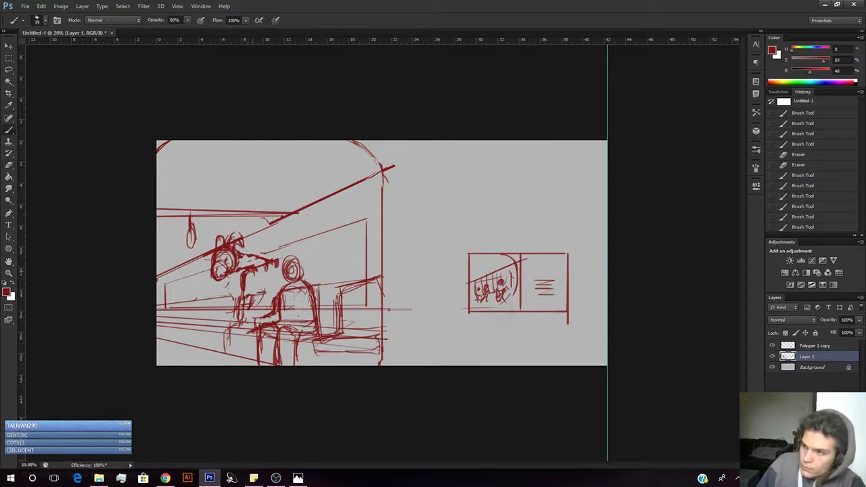
pyautogui.moveTo(253, 283)
pyautogui.mouseDown()
pyautogui.moveTo(265, 285)
pyautogui.moveTo(272, 265)
pyautogui.moveTo(273, 282)
pyautogui.moveTo(279, 258)
pyautogui.mouseUp()
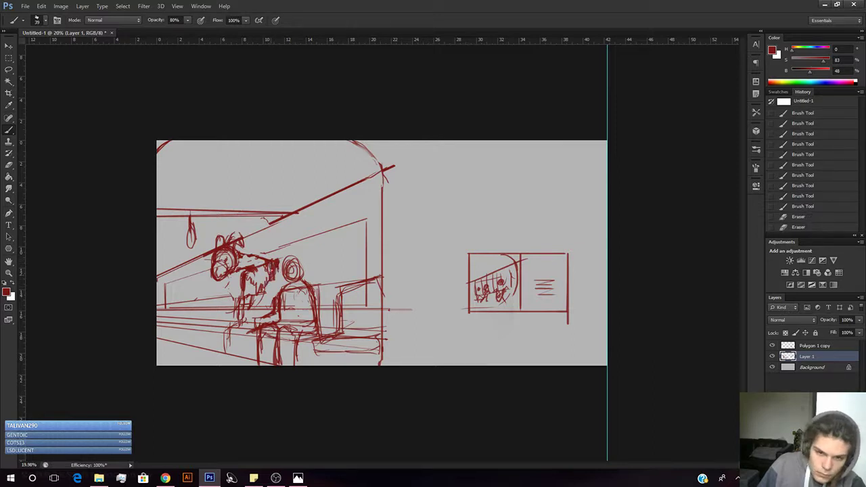
pyautogui.moveTo(272, 263)
pyautogui.mouseDown()
pyautogui.moveTo(257, 295)
pyautogui.moveTo(220, 302)
pyautogui.mouseUp()
pyautogui.moveTo(232, 296); pyautogui.dragTo(222, 299)
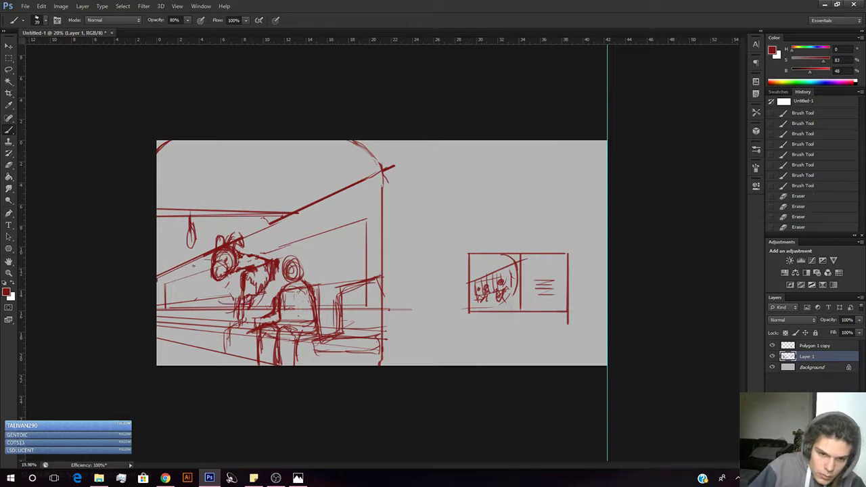
# Draw the creature's bent arm from the shoulder down to the elbow and up to a hand gripping the hanging strap.
pyautogui.moveTo(196, 274)
pyautogui.mouseDown()
pyautogui.moveTo(203, 298)
pyautogui.moveTo(218, 299)
pyautogui.mouseUp()
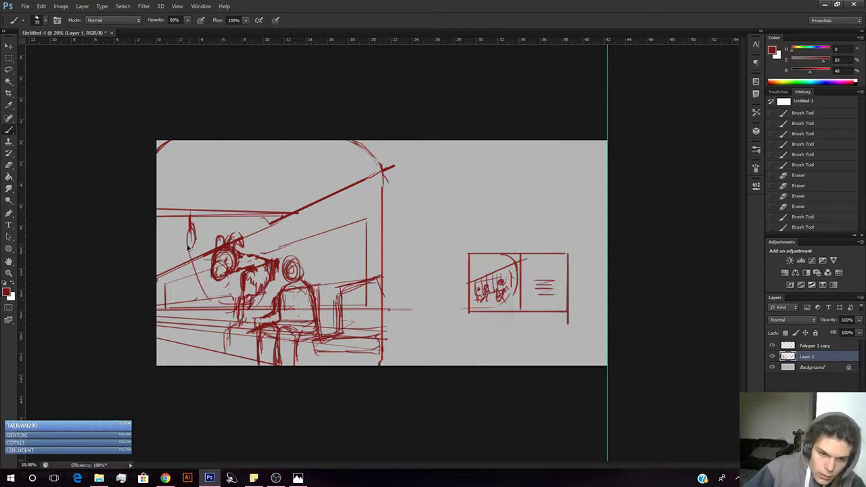
pyautogui.moveTo(191, 238); pyautogui.dragTo(222, 294)
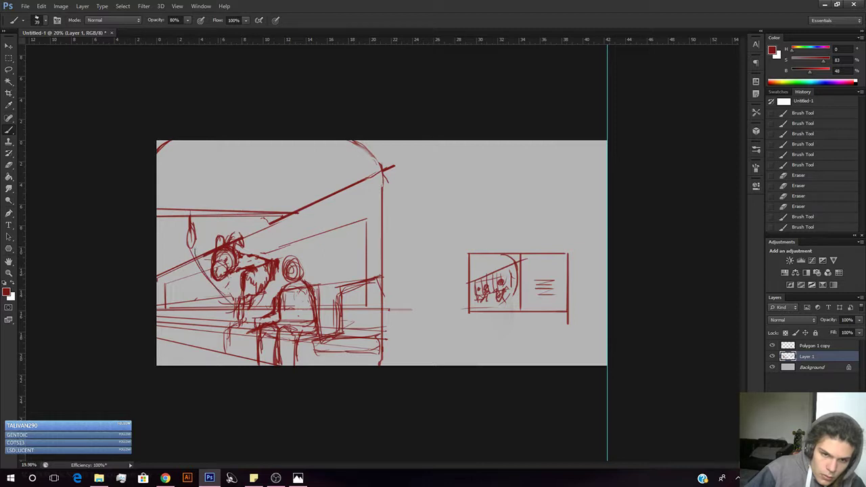
pyautogui.moveTo(198, 251); pyautogui.dragTo(235, 302)
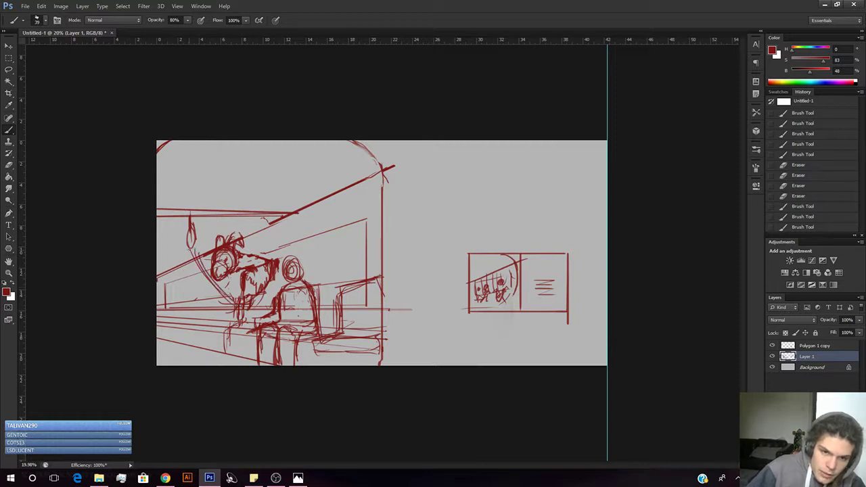
pyautogui.moveTo(187, 250)
pyautogui.mouseDown()
pyautogui.moveTo(201, 246)
pyautogui.moveTo(195, 235)
pyautogui.moveTo(188, 252)
pyautogui.moveTo(201, 251)
pyautogui.moveTo(191, 251)
pyautogui.moveTo(237, 314)
pyautogui.mouseUp()
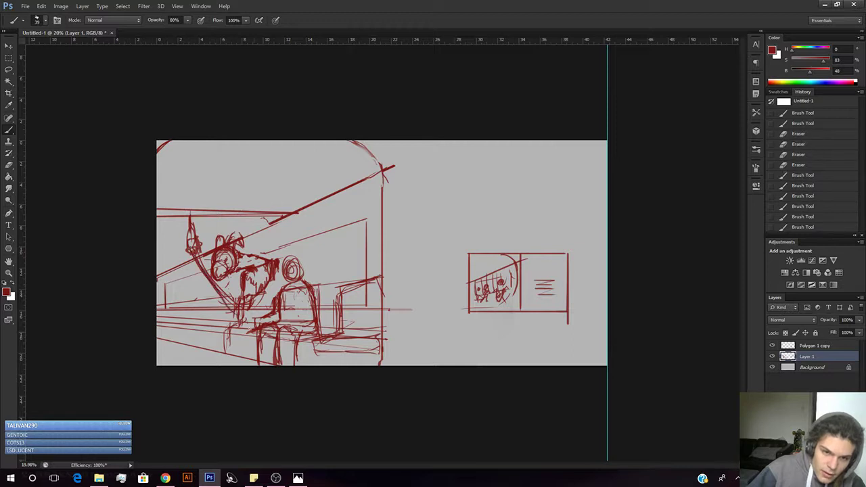
pyautogui.hotkey('ctrl', 'z')
pyautogui.moveTo(202, 266)
pyautogui.mouseDown()
pyautogui.moveTo(233, 306)
pyautogui.moveTo(256, 307)
pyautogui.moveTo(274, 290)
pyautogui.moveTo(278, 263)
pyautogui.mouseUp()
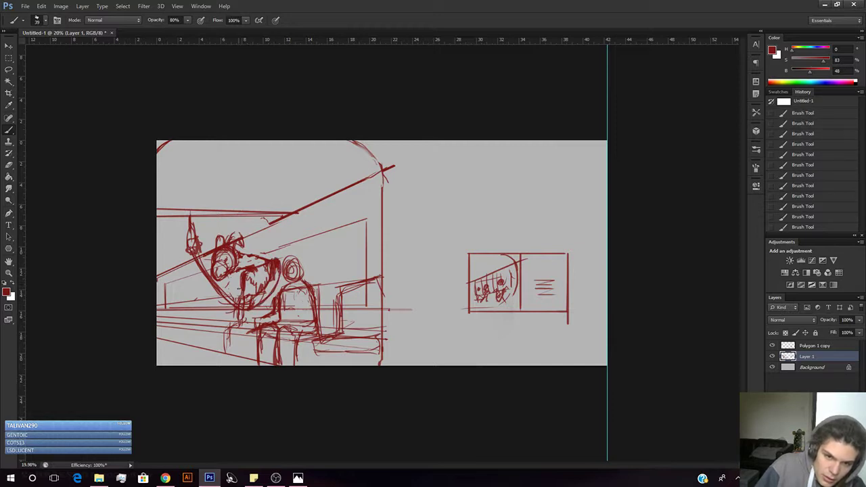
pyautogui.moveTo(240, 281)
pyautogui.mouseDown()
pyautogui.moveTo(207, 362)
pyautogui.moveTo(224, 311)
pyautogui.mouseUp()
pyautogui.moveTo(223, 319); pyautogui.dragTo(210, 363)
pyautogui.hotkey('ctrl', 'alt', 'z')
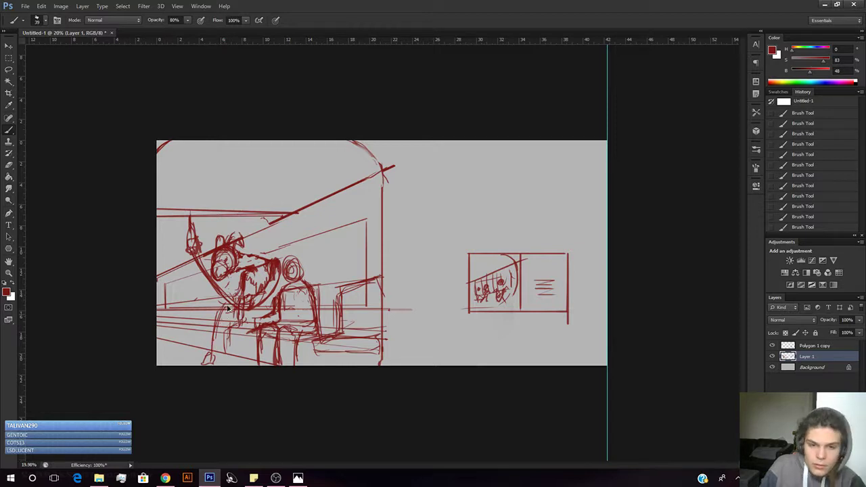
pyautogui.hotkey('ctrl', 'alt', 'z')
pyautogui.hotkey('ctrl', 'alt', 'z')
pyautogui.hotkey('ctrl', 'alt', 'z')
pyautogui.hotkey('ctrl', 'alt', 'z')
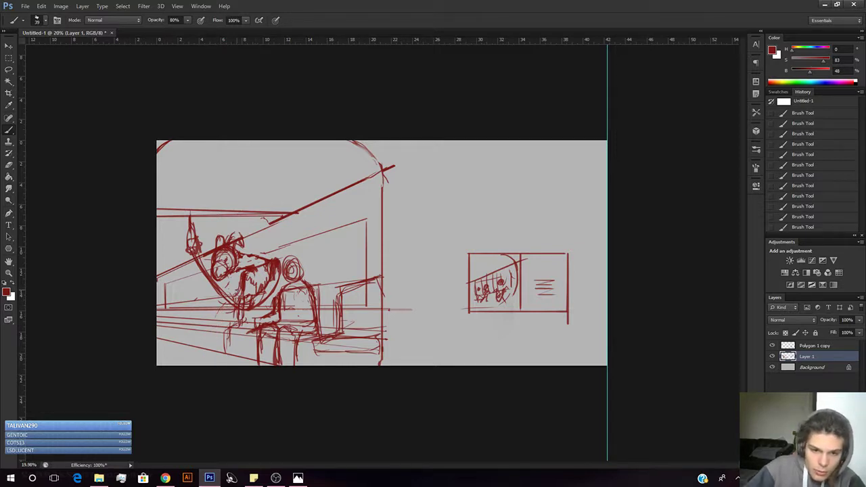
# Redraw the creature's curled horn nearest the seated figure and erase the overlapping lines around its head.
pyautogui.moveTo(236, 296)
pyautogui.mouseDown()
pyautogui.moveTo(229, 275)
pyautogui.moveTo(246, 233)
pyautogui.mouseUp()
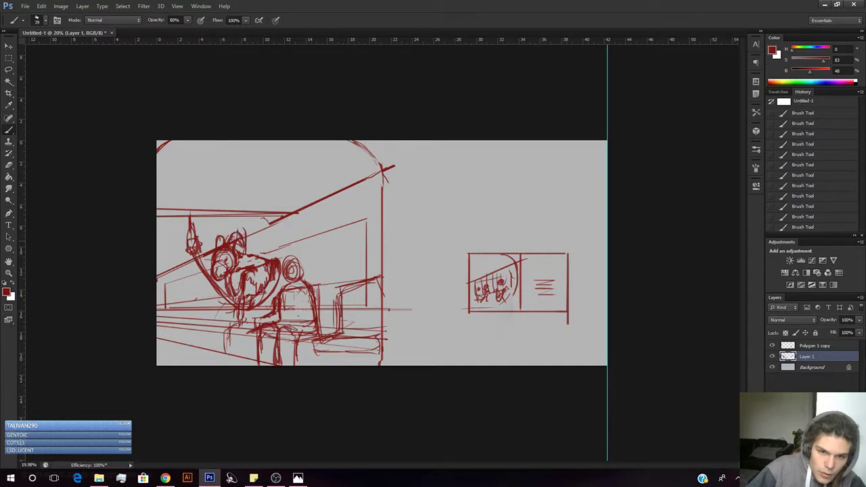
pyautogui.press('e')
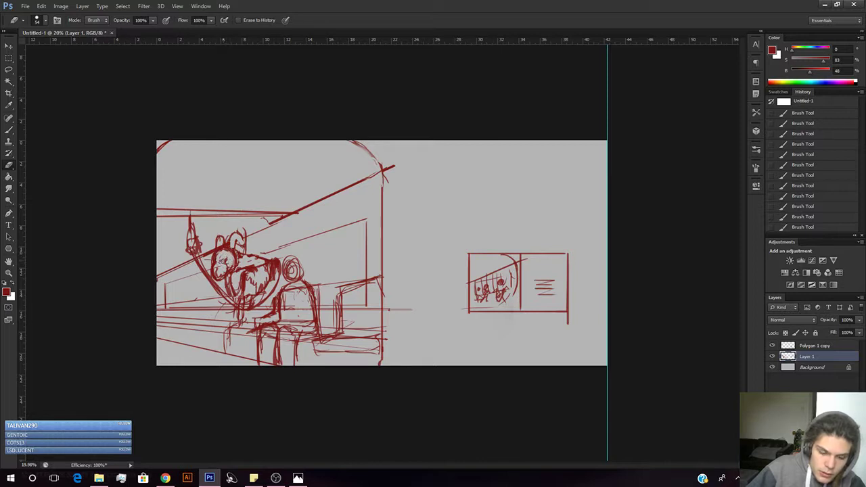
pyautogui.press('b')
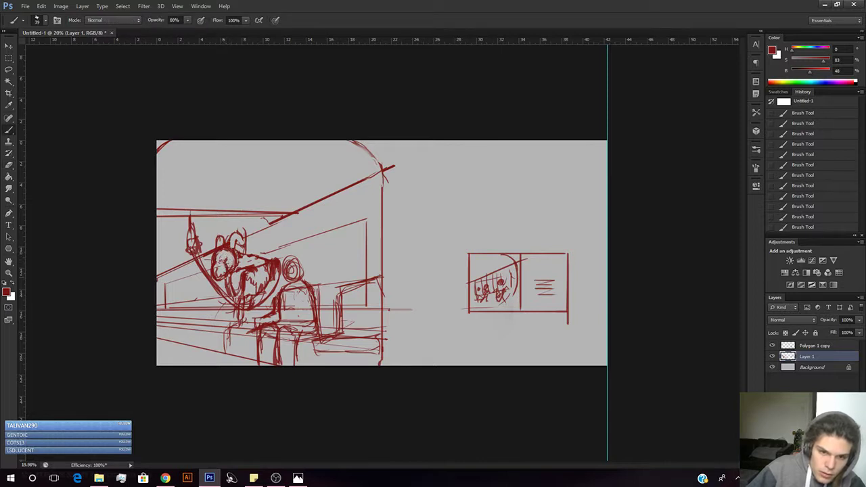
pyautogui.press('e')
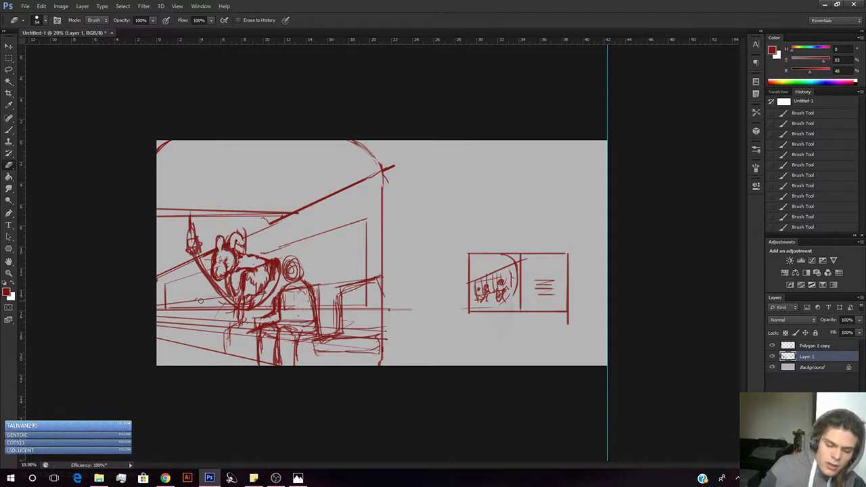
pyautogui.press('b')
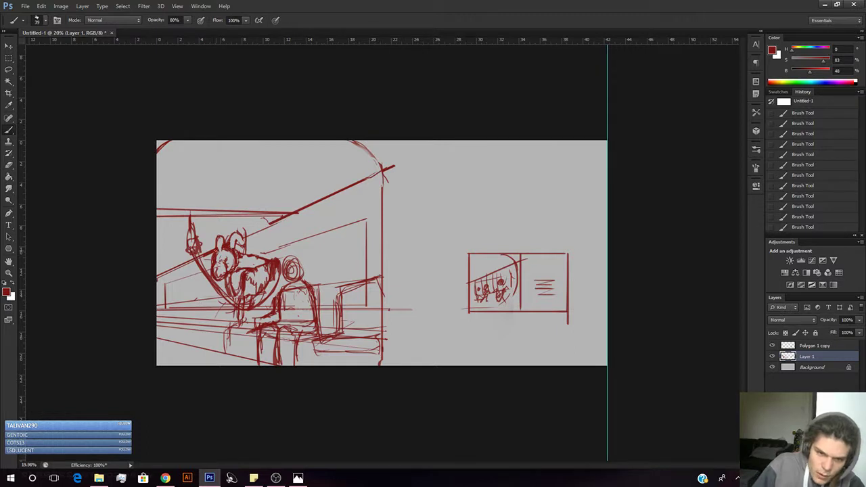
pyautogui.click(389, 310)
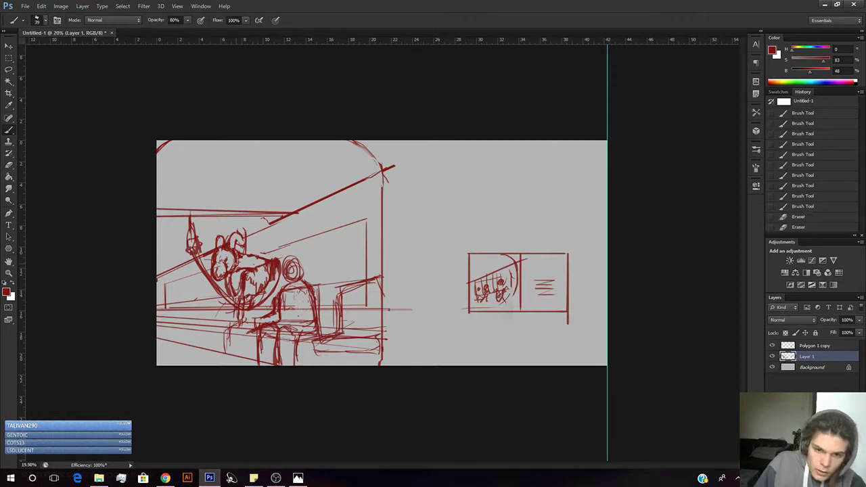
pyautogui.click(389, 310)
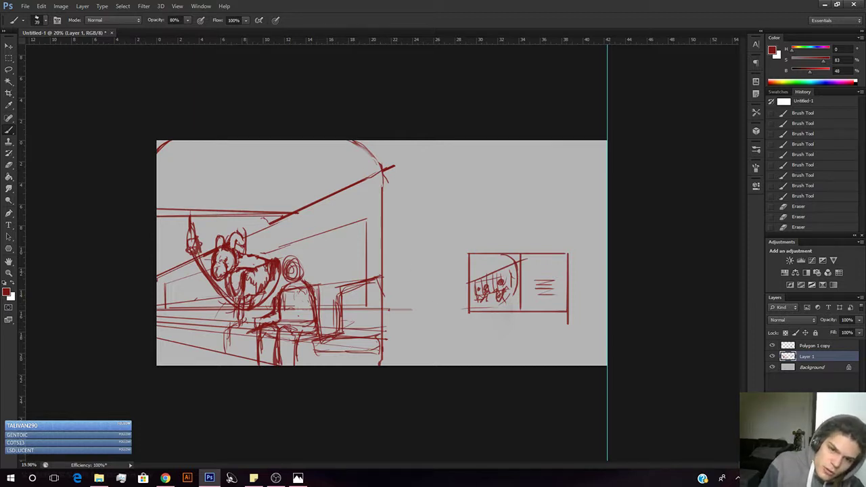
# Touch up the creature's shoulder and upper chest, erasing stray strokes beside the seated figure's head.
pyautogui.click(255, 272)
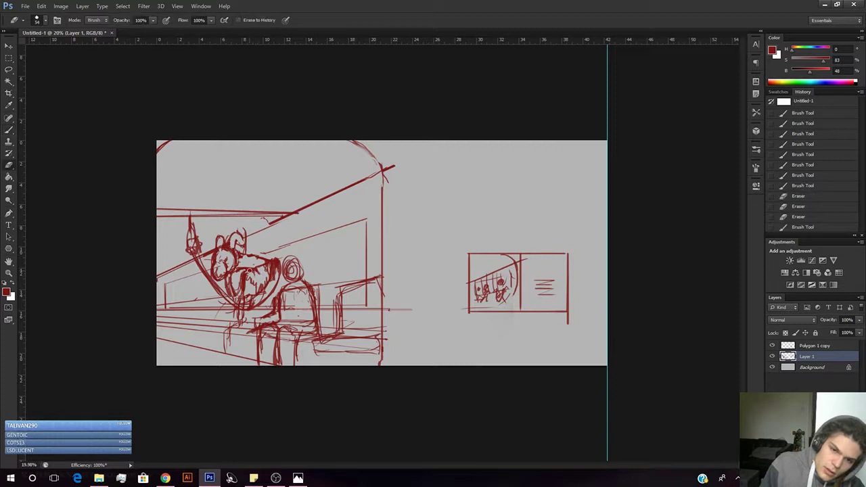
pyautogui.press('e')
pyautogui.click(259, 270)
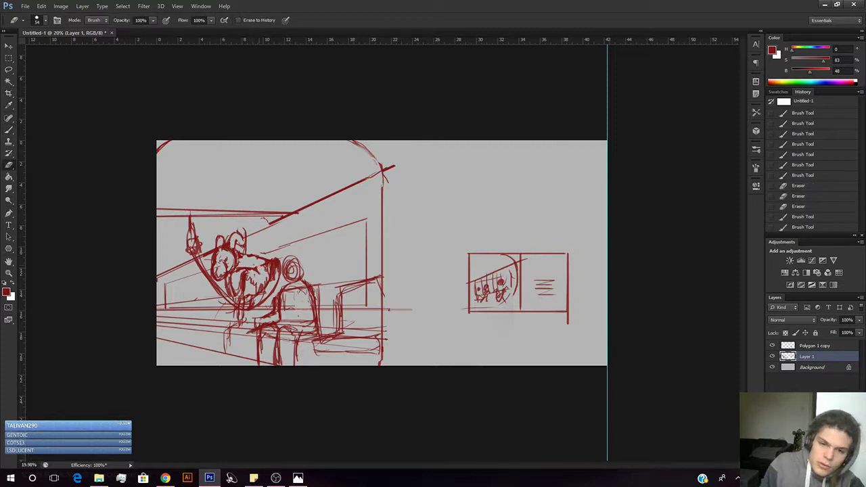
pyautogui.click(264, 264)
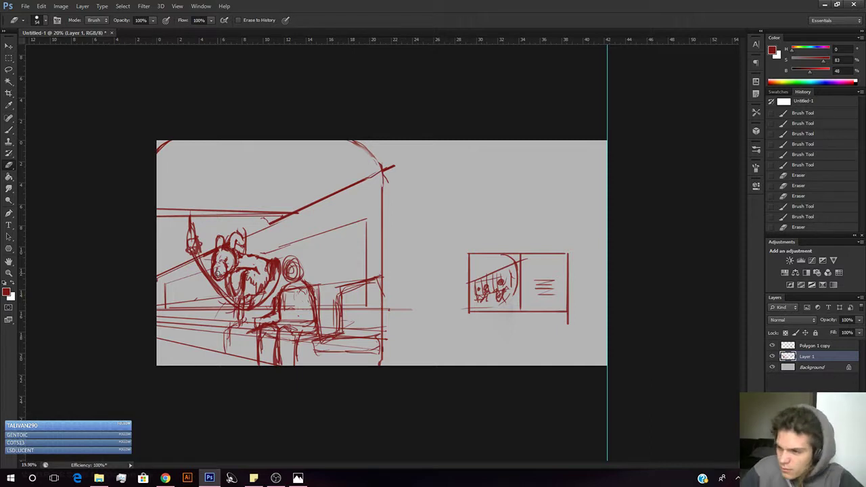
pyautogui.hotkey('alt', 'Tab')
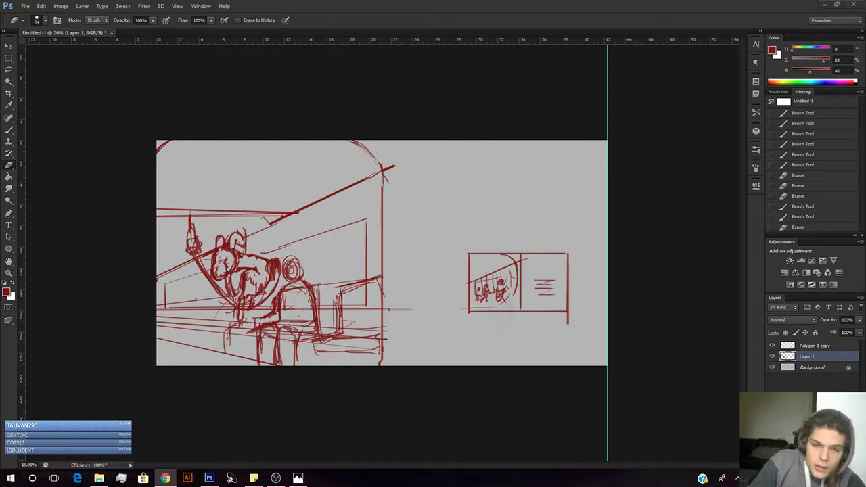
pyautogui.click(282, 266)
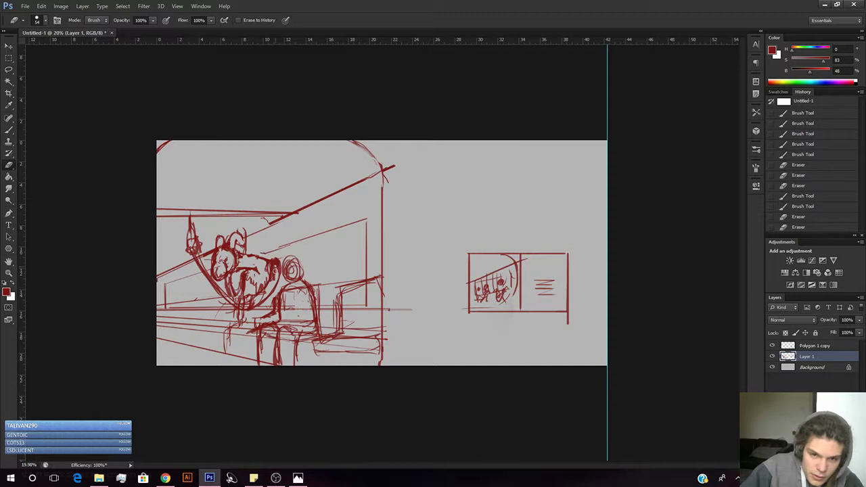
# Clean up the creature's bent arm by erasing the lines that cross it and redrawing its contour from the hand to the elbow.
pyautogui.moveTo(274, 271); pyautogui.dragTo(268, 293)
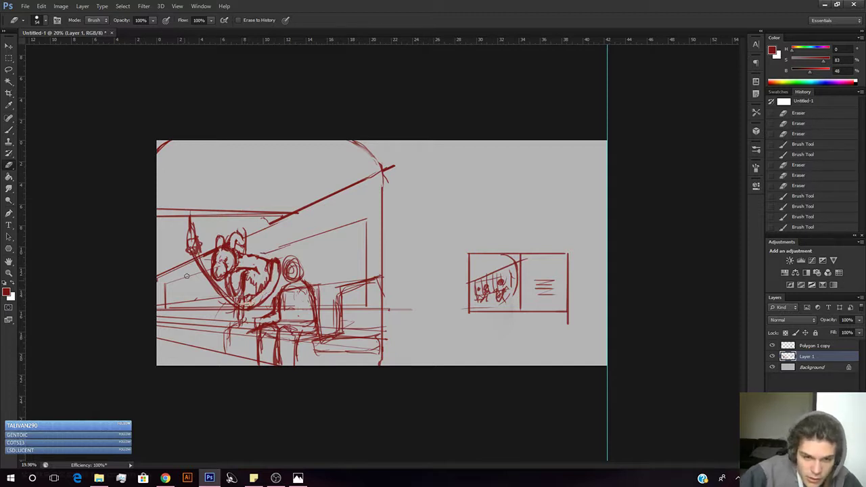
pyautogui.moveTo(199, 261)
pyautogui.mouseDown()
pyautogui.moveTo(228, 297)
pyautogui.moveTo(249, 304)
pyautogui.mouseUp()
pyautogui.press('b')
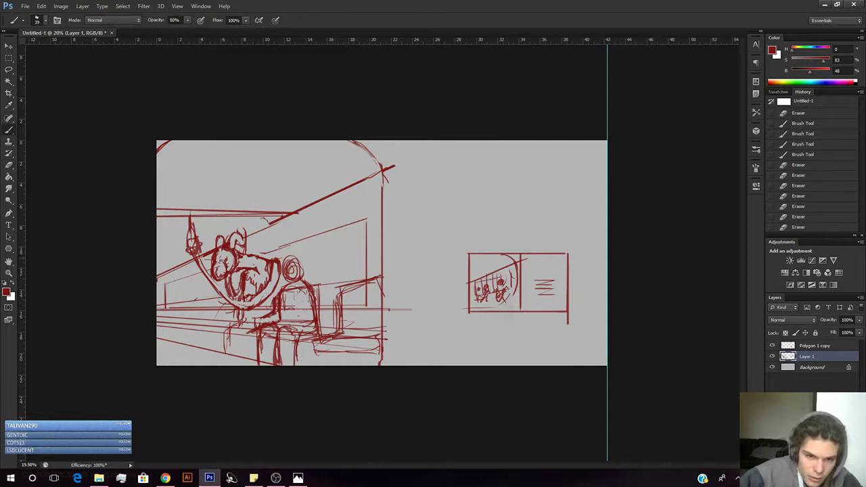
pyautogui.moveTo(202, 260)
pyautogui.mouseDown()
pyautogui.moveTo(249, 309)
pyautogui.moveTo(244, 303)
pyautogui.mouseUp()
pyautogui.press('e')
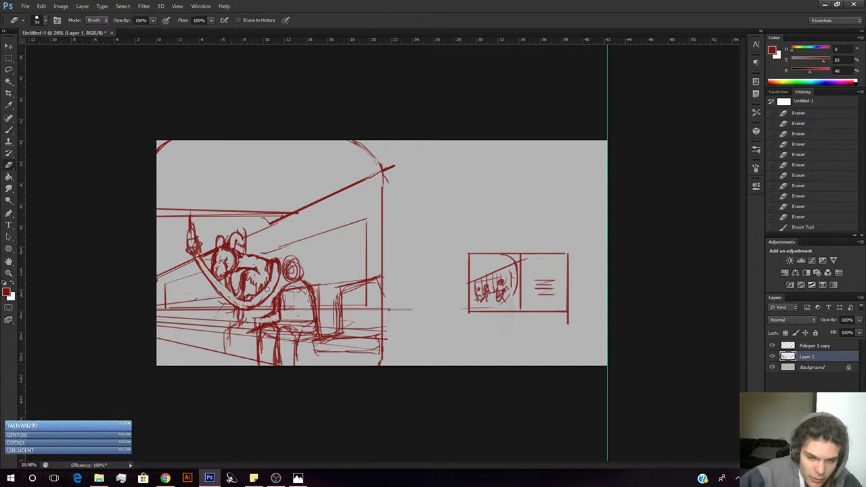
pyautogui.press('b')
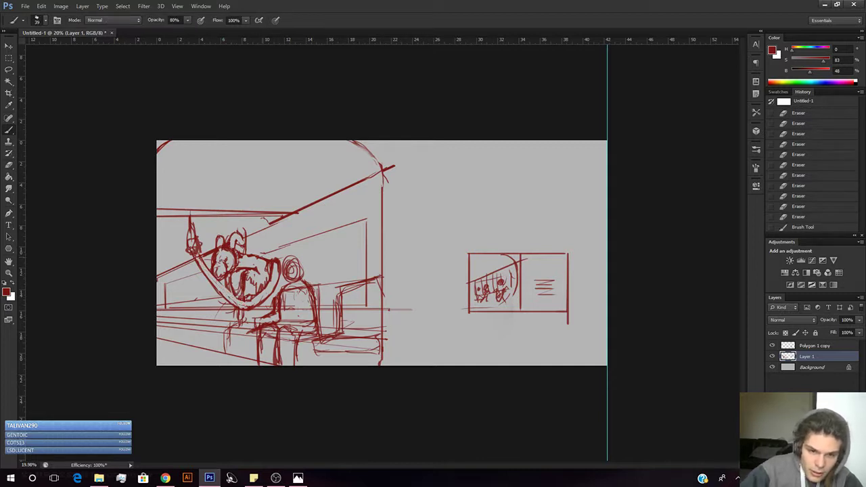
pyautogui.press('e')
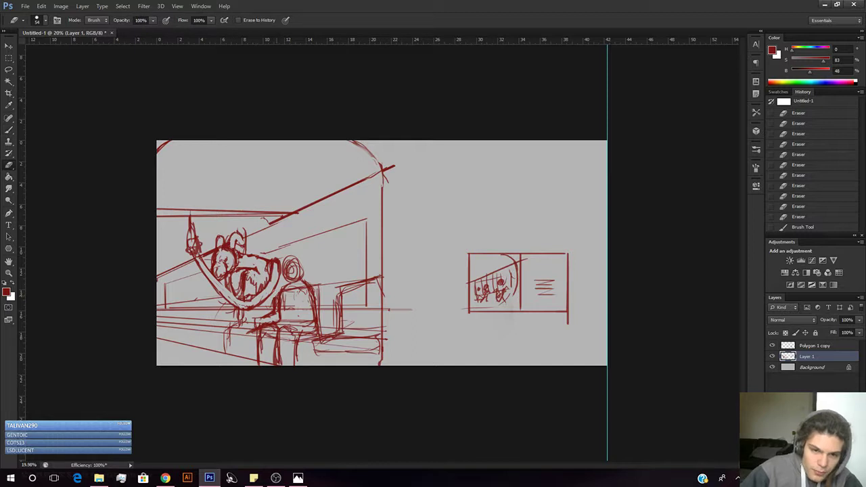
# Sketch the creature's lower torso beneath the bent arm down to the seat, cleaning up overlapping strokes.
pyautogui.press('b')
pyautogui.moveTo(269, 299); pyautogui.dragTo(269, 312)
pyautogui.moveTo(274, 299); pyautogui.dragTo(272, 311)
pyautogui.moveTo(277, 298); pyautogui.dragTo(275, 311)
pyautogui.hotkey('alt', 'Tab')
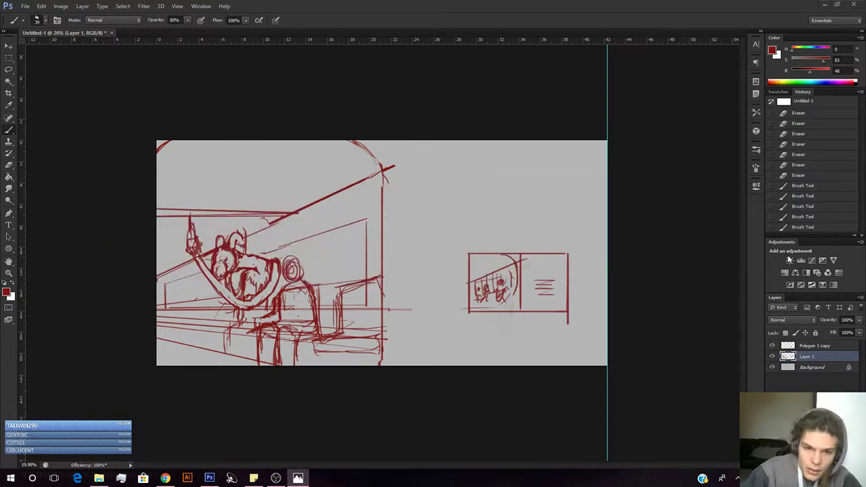
pyautogui.click(249, 284)
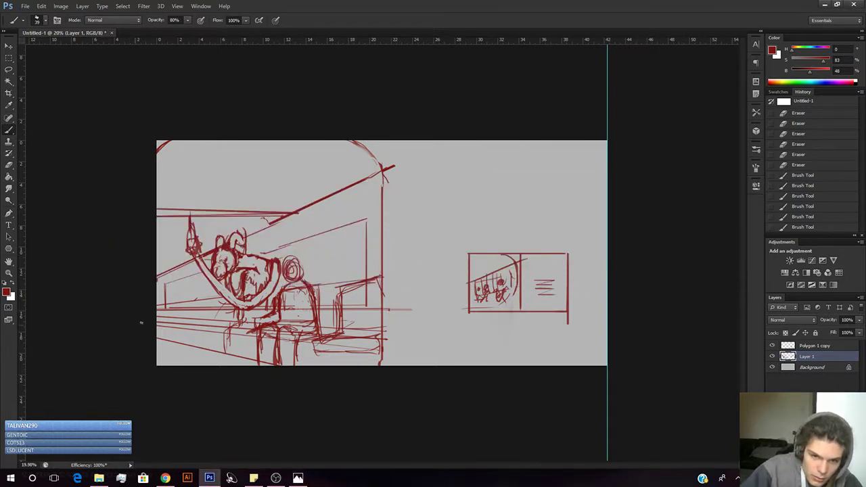
pyautogui.moveTo(249, 283)
pyautogui.mouseDown()
pyautogui.moveTo(249, 297)
pyautogui.moveTo(277, 279)
pyautogui.moveTo(278, 299)
pyautogui.moveTo(261, 320)
pyautogui.moveTo(238, 321)
pyautogui.moveTo(252, 323)
pyautogui.mouseUp()
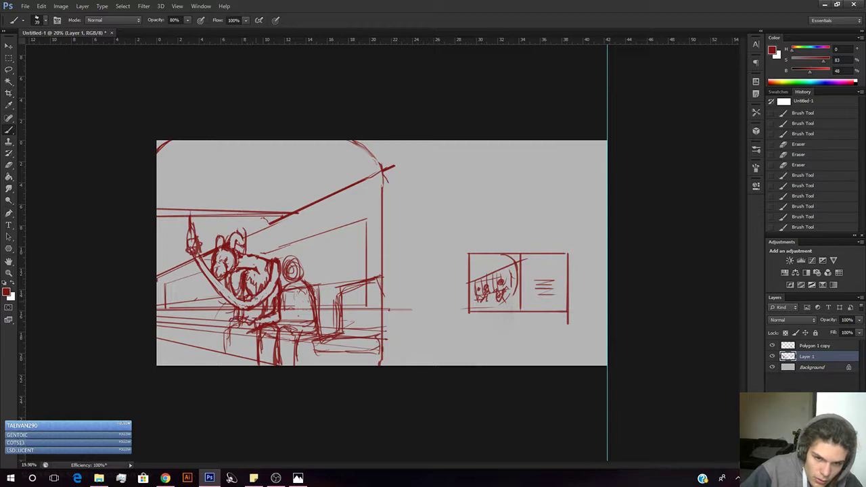
pyautogui.press('e')
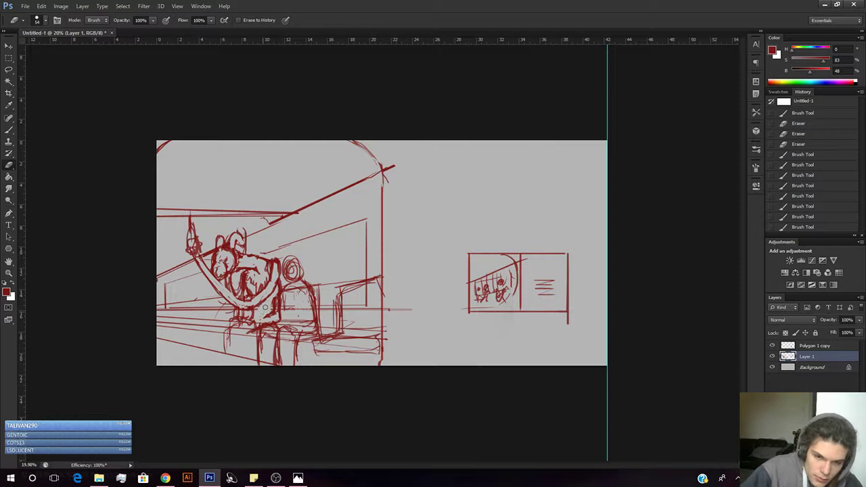
pyautogui.press('b')
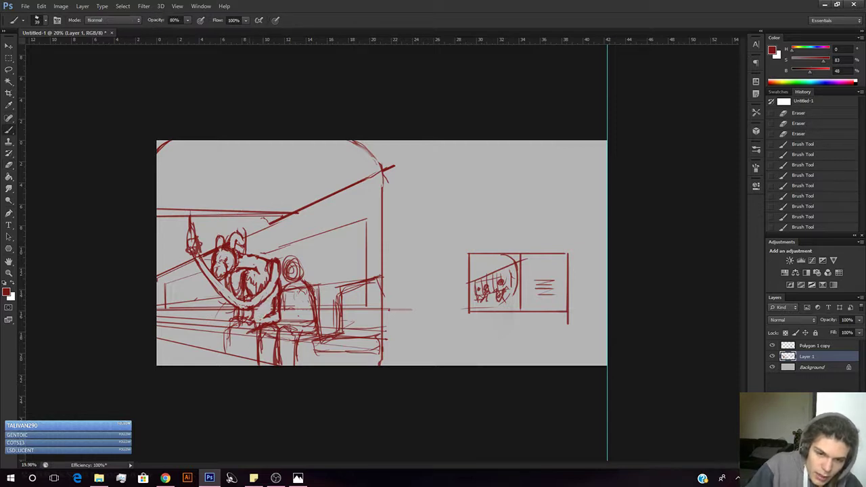
# Draw the creature's outstretched leg from the hip to a foot at the canvas's lower edge, with a rounded thigh beside the seat.
pyautogui.moveTo(245, 315)
pyautogui.mouseDown()
pyautogui.moveTo(223, 335)
pyautogui.moveTo(227, 352)
pyautogui.moveTo(193, 363)
pyautogui.mouseUp()
pyautogui.moveTo(215, 358); pyautogui.dragTo(203, 363)
pyautogui.moveTo(236, 325); pyautogui.dragTo(235, 339)
pyautogui.moveTo(246, 326); pyautogui.dragTo(236, 337)
pyautogui.moveTo(250, 323)
pyautogui.mouseDown()
pyautogui.moveTo(238, 337)
pyautogui.moveTo(252, 345)
pyautogui.moveTo(232, 342)
pyautogui.moveTo(242, 351)
pyautogui.moveTo(256, 342)
pyautogui.moveTo(244, 353)
pyautogui.moveTo(228, 331)
pyautogui.mouseUp()
pyautogui.press('e')
pyautogui.press('v')
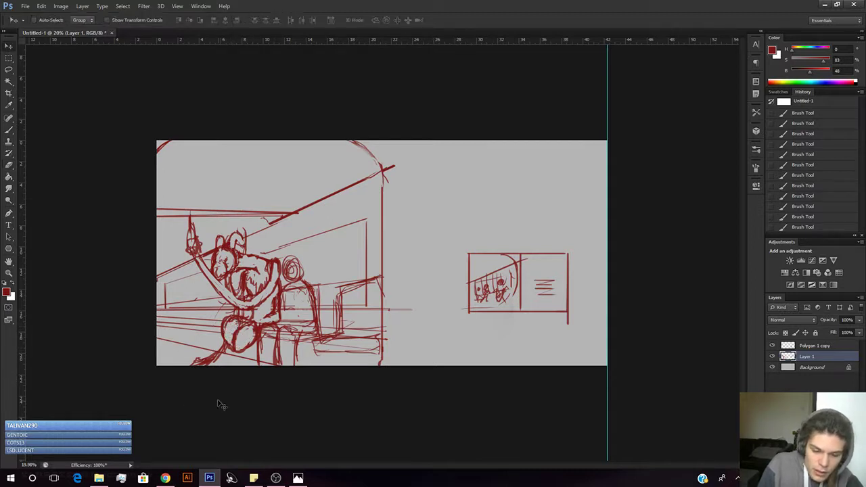
# Thicken the foot at the canvas's lower edge and add the lower leg lines beneath the rounded thigh.
pyautogui.press('b')
pyautogui.moveTo(210, 365)
pyautogui.mouseDown()
pyautogui.moveTo(229, 348)
pyautogui.moveTo(211, 366)
pyautogui.mouseUp()
pyautogui.moveTo(217, 363)
pyautogui.mouseDown()
pyautogui.moveTo(247, 363)
pyautogui.moveTo(230, 361)
pyautogui.mouseUp()
pyautogui.press('e')
pyautogui.press('e')
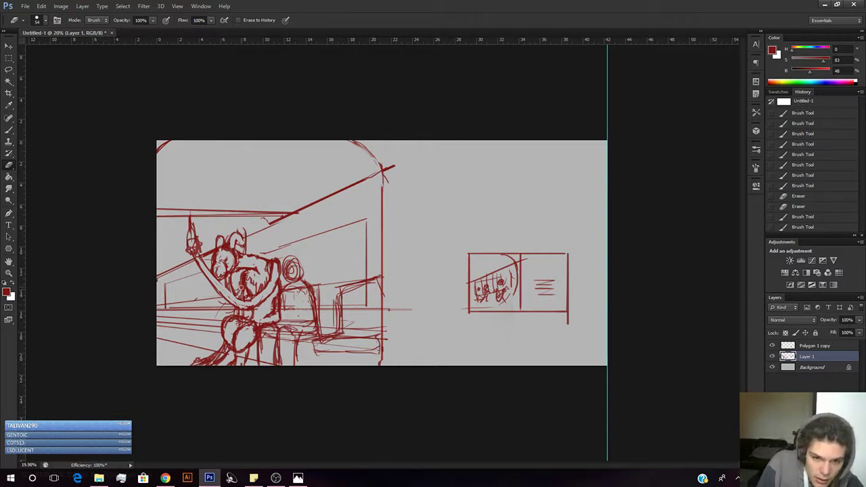
# Erase the stray strokes on the creature's lower chest just above the bent elbow.
pyautogui.moveTo(241, 287)
pyautogui.mouseDown()
pyautogui.moveTo(236, 298)
pyautogui.moveTo(249, 293)
pyautogui.mouseUp()
pyautogui.press('b')
pyautogui.press('e')
pyautogui.moveTo(239, 293); pyautogui.dragTo(247, 298)
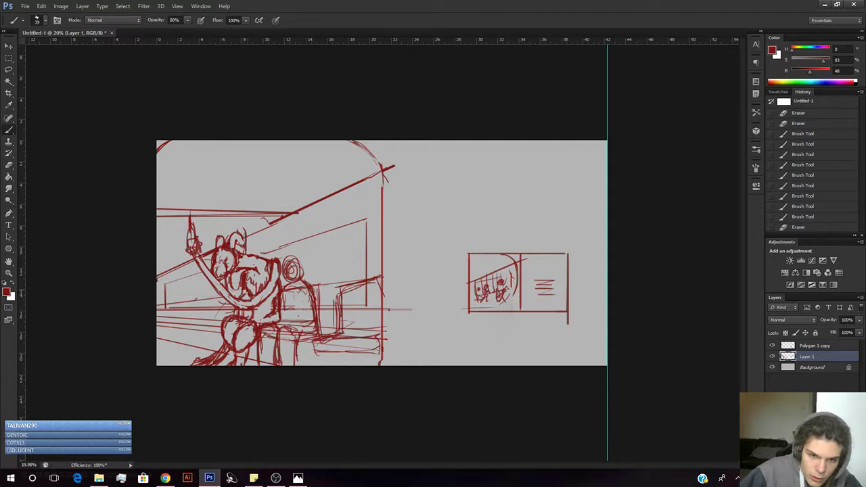
# Try to sketch a raised forearm and hand above the creature's head reaching the overhead rail, and undo the last strokes.
pyautogui.moveTo(226, 241); pyautogui.dragTo(224, 226)
pyautogui.moveTo(224, 235)
pyautogui.mouseDown()
pyautogui.moveTo(222, 199)
pyautogui.moveTo(230, 222)
pyautogui.moveTo(224, 210)
pyautogui.mouseUp()
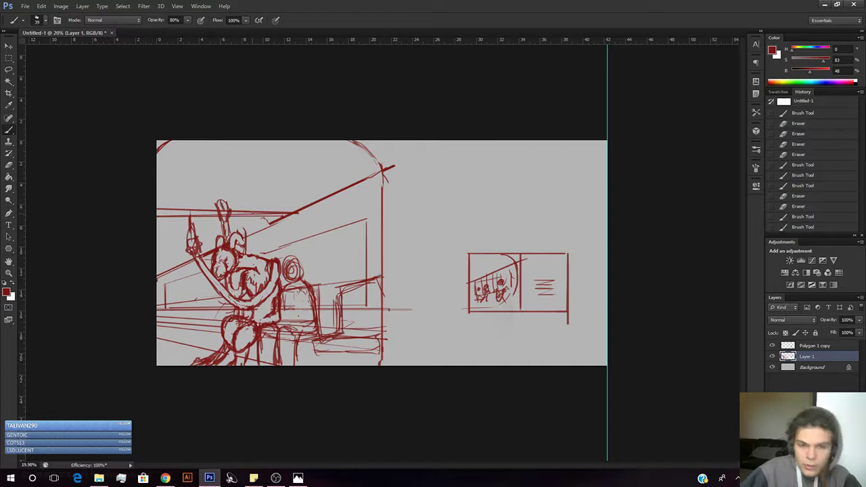
pyautogui.hotkey('ctrl', 'alt', 'z')
pyautogui.hotkey('ctrl', 'alt', 'z')
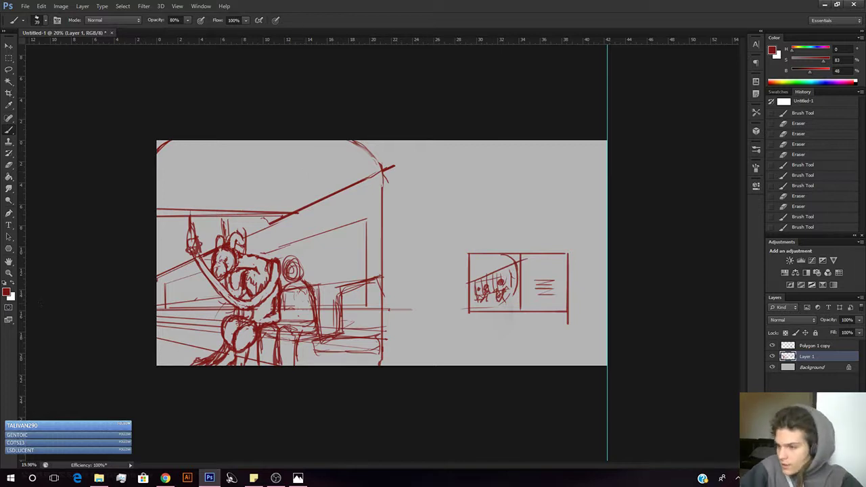
# Add a few fur strokes to the creature's chest just below its head.
pyautogui.hotkey('alt', 'Tab')
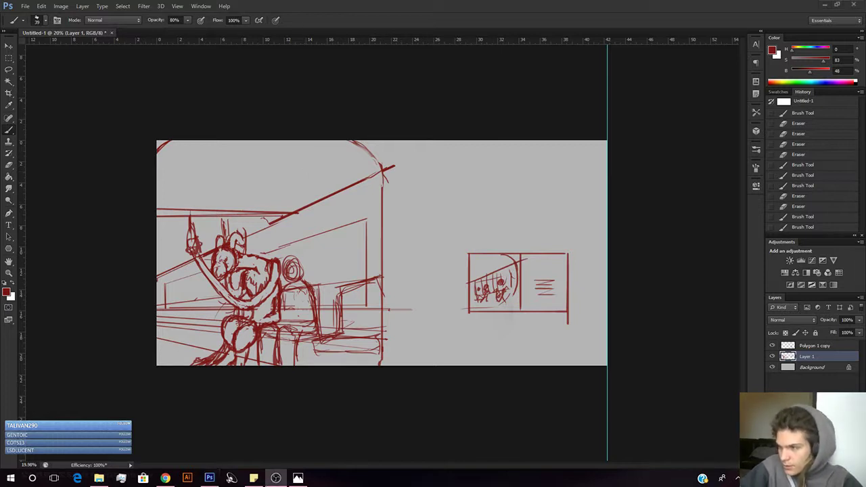
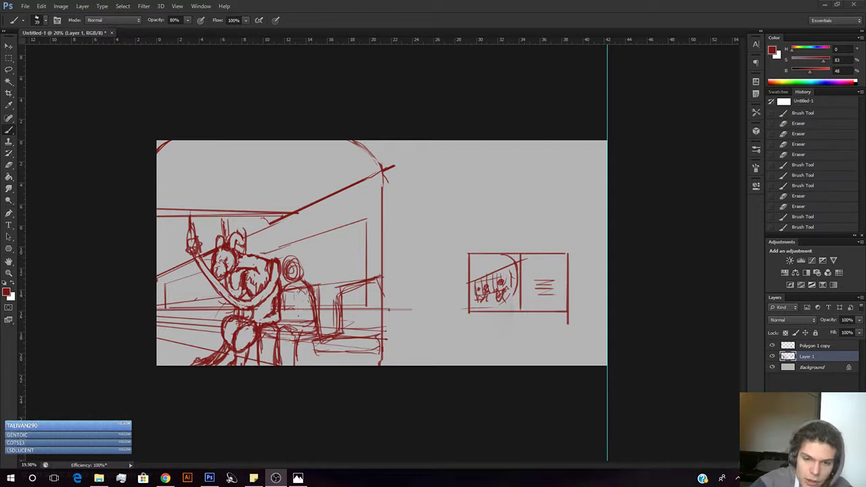
pyautogui.click(341, 122)
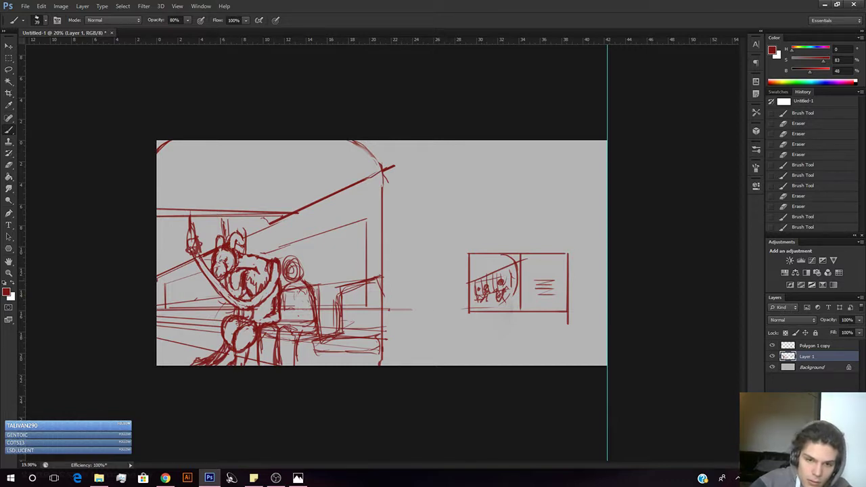
pyautogui.moveTo(236, 272); pyautogui.dragTo(229, 289)
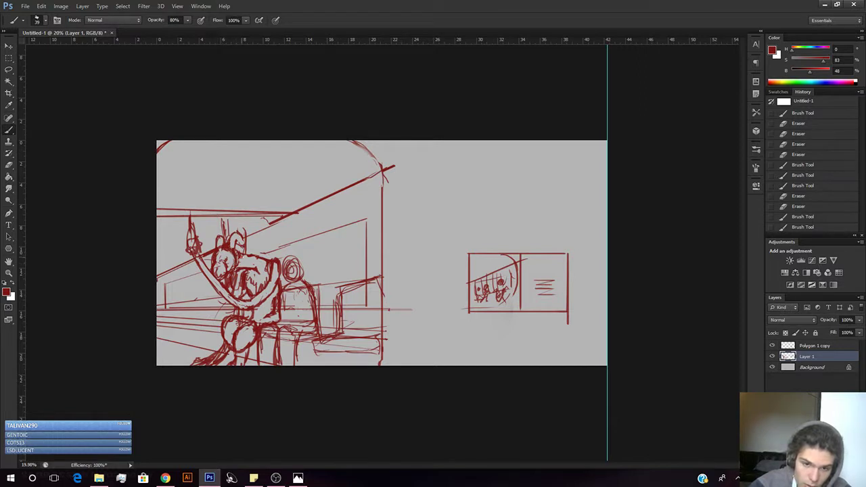
pyautogui.press('e')
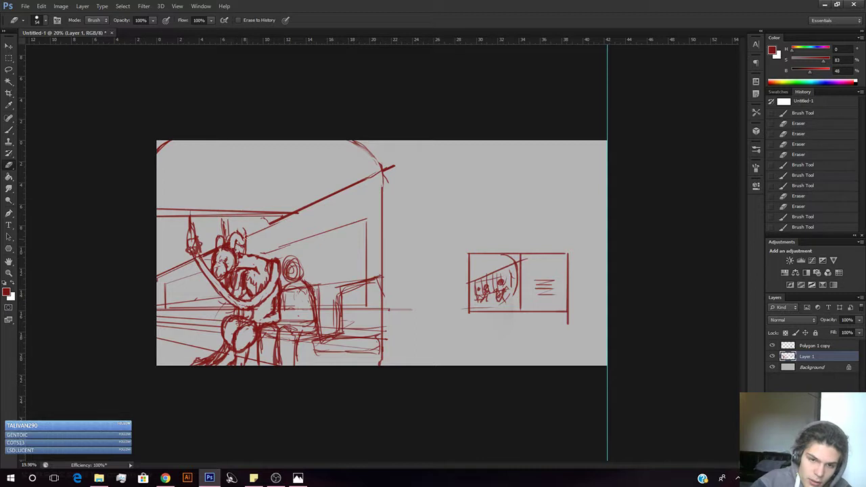
# Lasso the creature's head and horns, copy the selection to a new layer and hide that copy.
pyautogui.press('l')
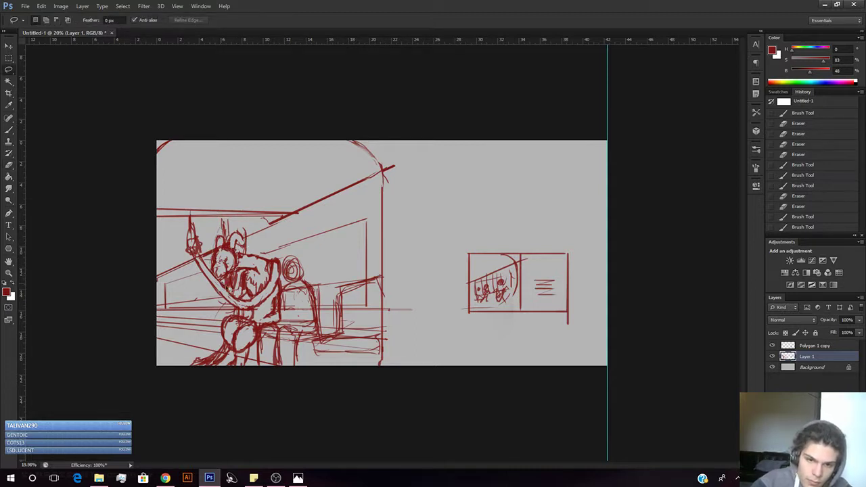
pyautogui.moveTo(271, 269)
pyautogui.mouseDown()
pyautogui.moveTo(252, 234)
pyautogui.moveTo(230, 225)
pyautogui.mouseUp()
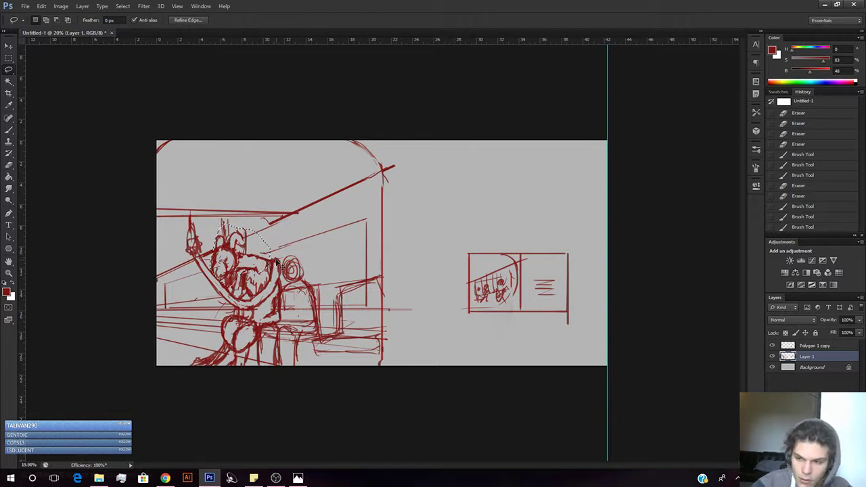
pyautogui.hotkey('ctrl', 'j')
pyautogui.click(772, 355)
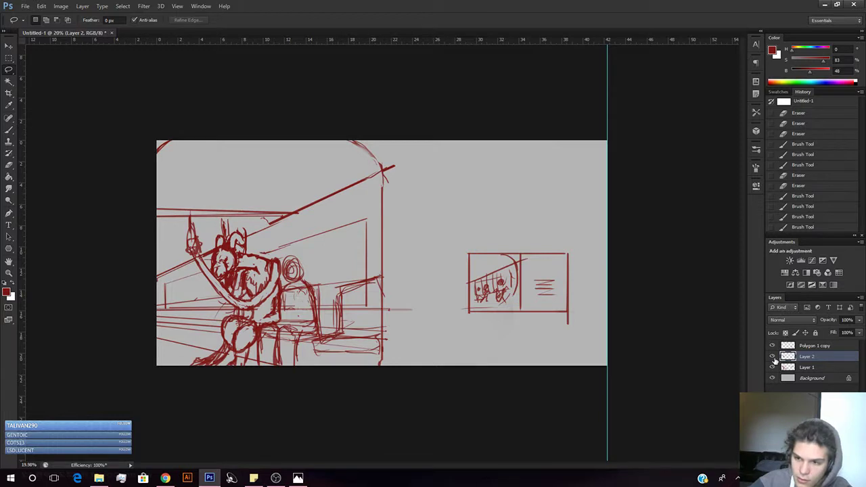
# Erase the creature's original head and horns from Layer 1.
pyautogui.click(808, 367)
pyautogui.press('e')
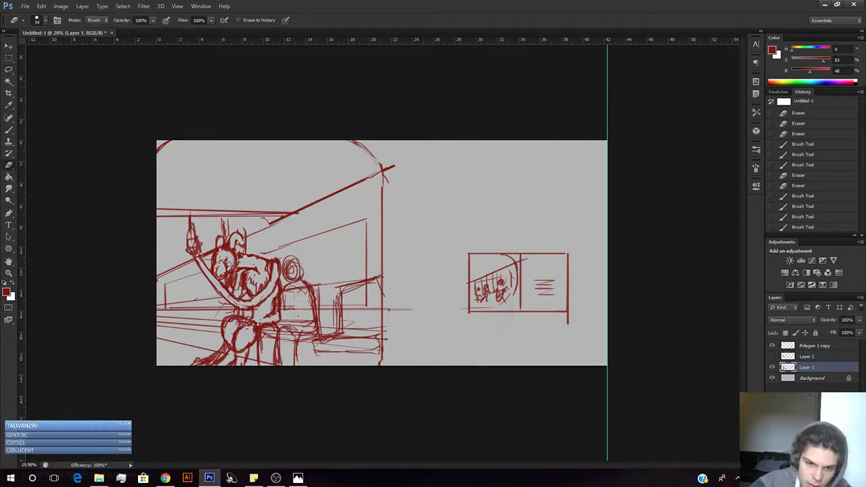
pyautogui.moveTo(233, 267)
pyautogui.mouseDown()
pyautogui.moveTo(236, 256)
pyautogui.moveTo(215, 262)
pyautogui.moveTo(216, 254)
pyautogui.moveTo(241, 252)
pyautogui.moveTo(231, 247)
pyautogui.moveTo(242, 239)
pyautogui.moveTo(220, 238)
pyautogui.moveTo(213, 278)
pyautogui.moveTo(230, 286)
pyautogui.moveTo(226, 266)
pyautogui.moveTo(250, 250)
pyautogui.mouseUp()
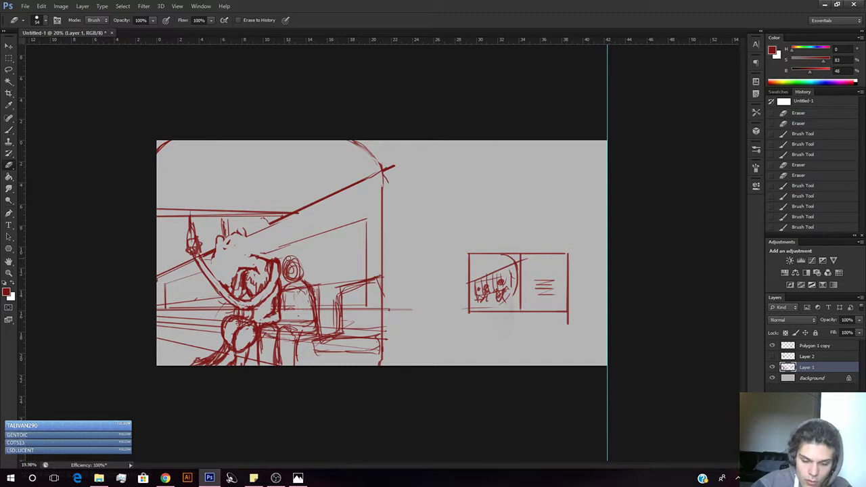
# Draw a new oval head lower down over the creature's upper chest and erase the chest lines around it.
pyautogui.press('b')
pyautogui.moveTo(246, 255)
pyautogui.mouseDown()
pyautogui.moveTo(252, 250)
pyautogui.moveTo(229, 256)
pyautogui.moveTo(230, 271)
pyautogui.moveTo(227, 260)
pyautogui.moveTo(240, 275)
pyautogui.moveTo(251, 266)
pyautogui.moveTo(245, 278)
pyautogui.moveTo(244, 254)
pyautogui.moveTo(232, 256)
pyautogui.moveTo(244, 251)
pyautogui.moveTo(231, 252)
pyautogui.moveTo(236, 283)
pyautogui.moveTo(252, 260)
pyautogui.moveTo(244, 251)
pyautogui.moveTo(239, 277)
pyautogui.moveTo(239, 259)
pyautogui.mouseUp()
pyautogui.hotkey('ctrl', 'z')
pyautogui.press('e')
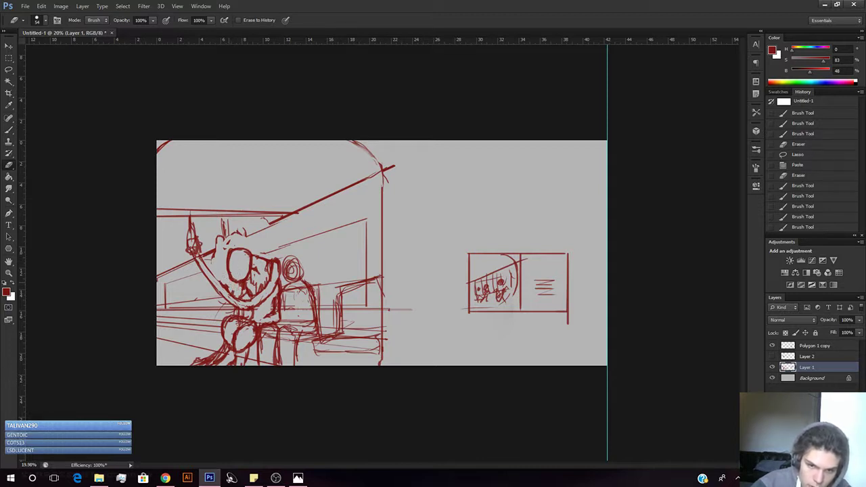
pyautogui.moveTo(236, 296)
pyautogui.mouseDown()
pyautogui.moveTo(224, 285)
pyautogui.moveTo(249, 268)
pyautogui.mouseUp()
# Reshape the edge of the new head facing the chest fur with short brush strokes, erasing the excess lines.
pyautogui.press('b')
pyautogui.moveTo(245, 264)
pyautogui.mouseDown()
pyautogui.moveTo(252, 269)
pyautogui.moveTo(238, 281)
pyautogui.moveTo(251, 278)
pyautogui.mouseUp()
pyautogui.moveTo(249, 266); pyautogui.dragTo(247, 277)
pyautogui.press('e')
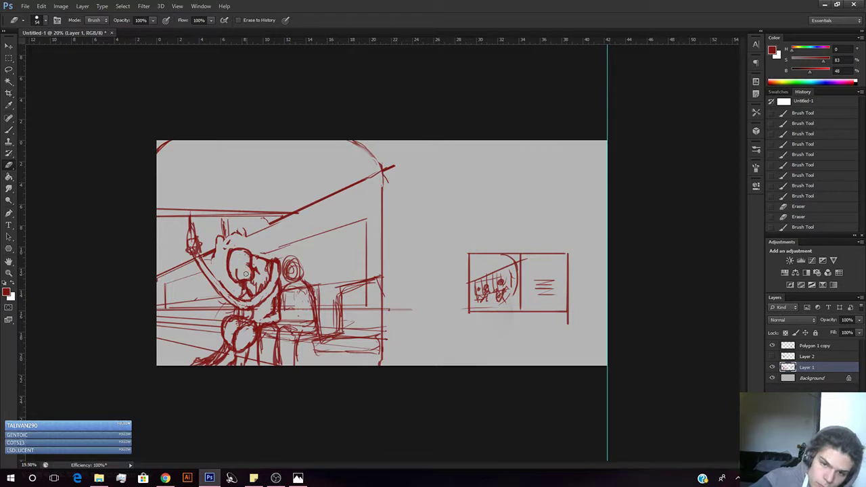
pyautogui.moveTo(247, 272); pyautogui.dragTo(252, 268)
pyautogui.hotkey('alt', 'Tab')
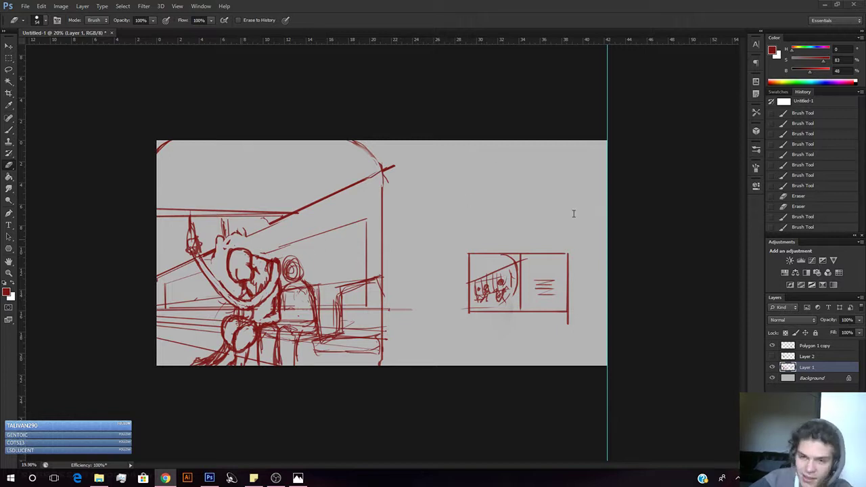
pyautogui.click(686, 236)
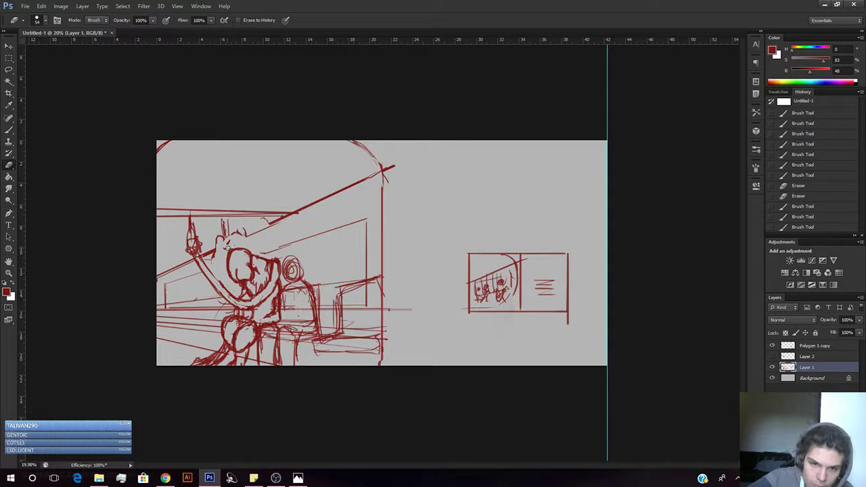
pyautogui.click(229, 251)
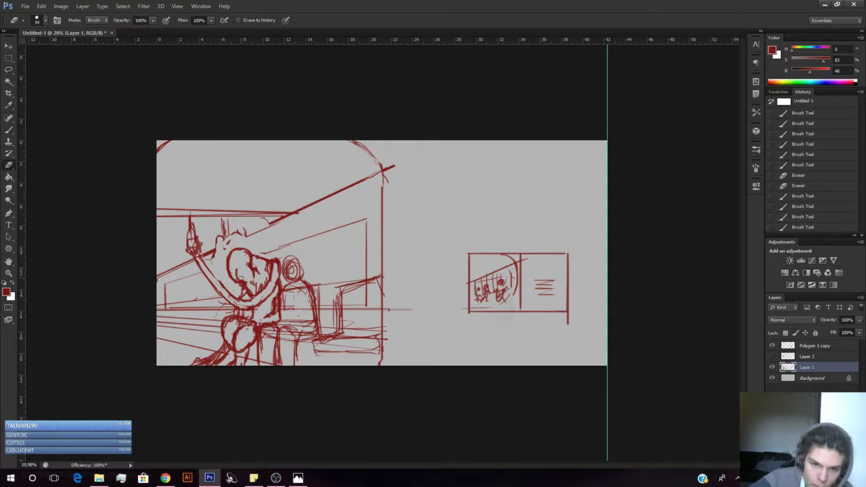
pyautogui.click(250, 276)
# Refine the lower edge of the creature's new oval head and dab in the first eye marks, erasing stray lines.
pyautogui.press('b')
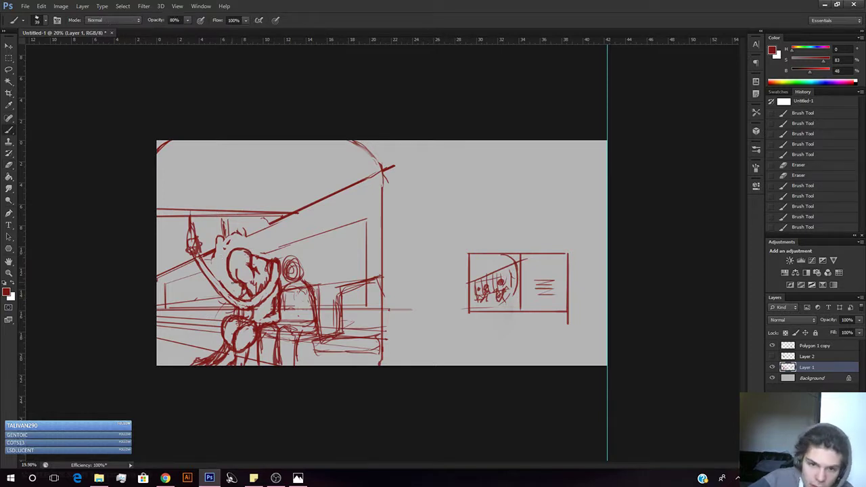
pyautogui.click(251, 275)
pyautogui.click(252, 275)
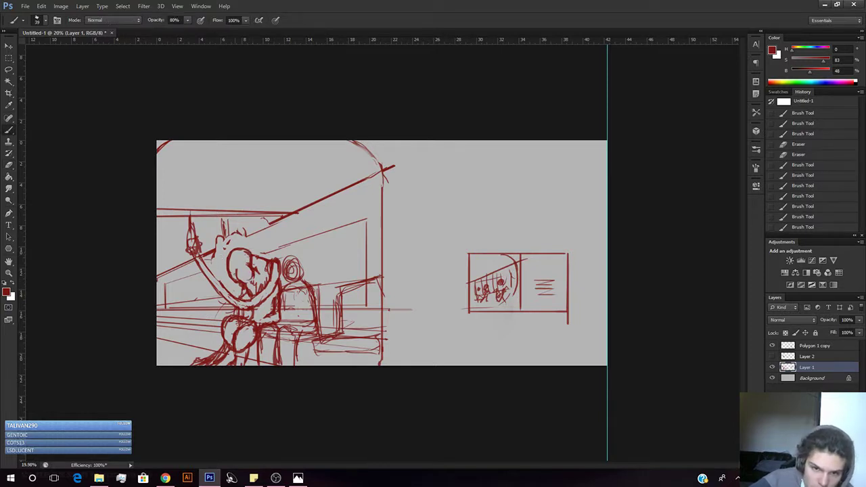
pyautogui.click(253, 272)
pyautogui.press('e')
pyautogui.click(255, 270)
pyautogui.click(242, 284)
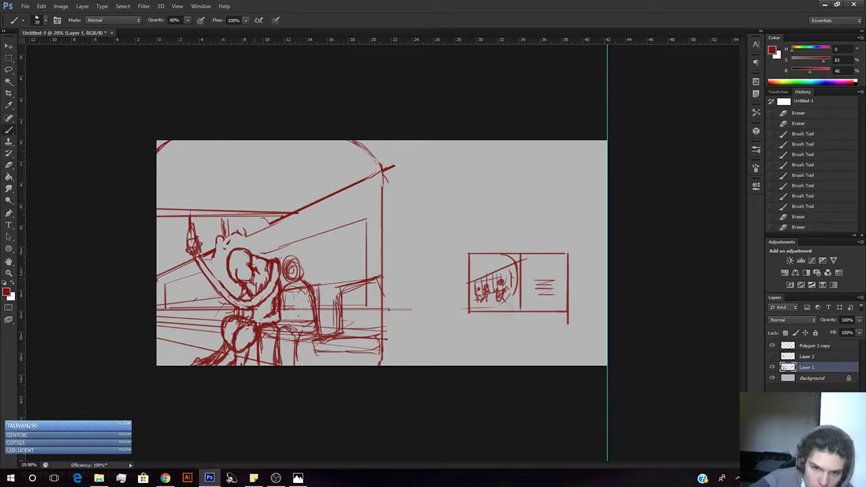
pyautogui.click(237, 259)
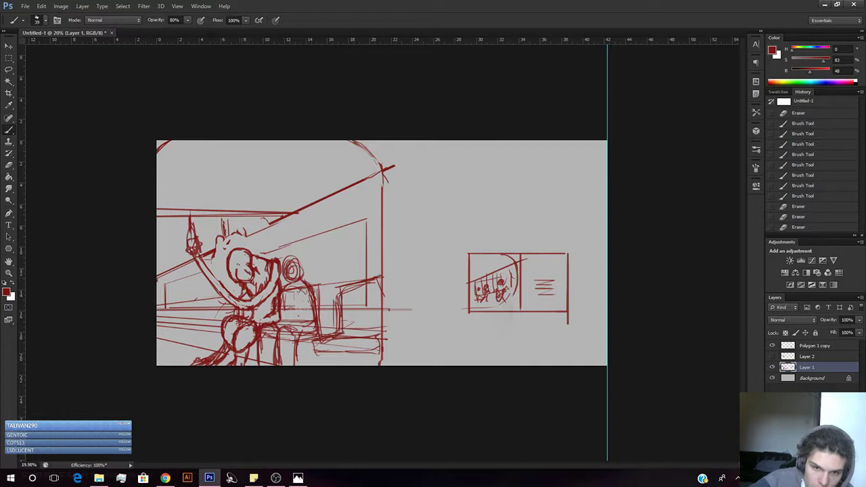
pyautogui.click(236, 266)
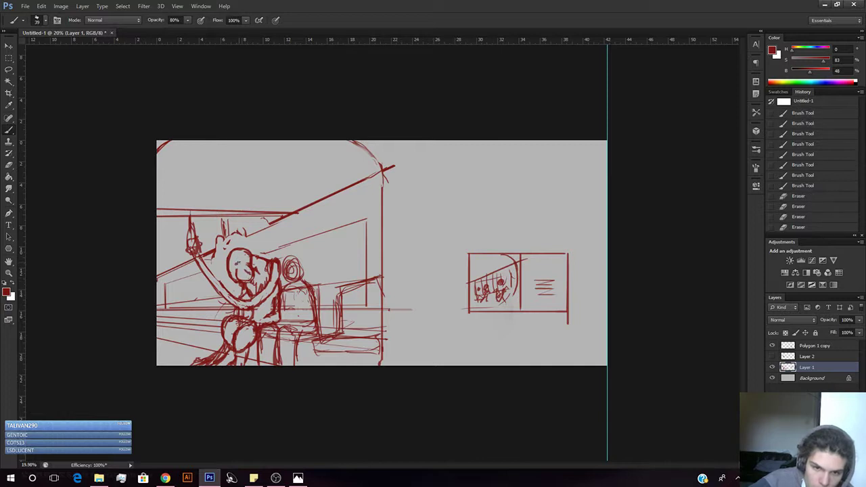
# Sketch the eye and muzzle lines inside the new head and clean up the lines beneath it with the eraser.
pyautogui.click(239, 264)
pyautogui.moveTo(241, 262); pyautogui.dragTo(247, 272)
pyautogui.moveTo(244, 269); pyautogui.dragTo(250, 275)
pyautogui.moveTo(247, 272); pyautogui.dragTo(249, 277)
pyautogui.moveTo(245, 276); pyautogui.dragTo(250, 280)
pyautogui.moveTo(246, 277); pyautogui.dragTo(251, 289)
pyautogui.press('e')
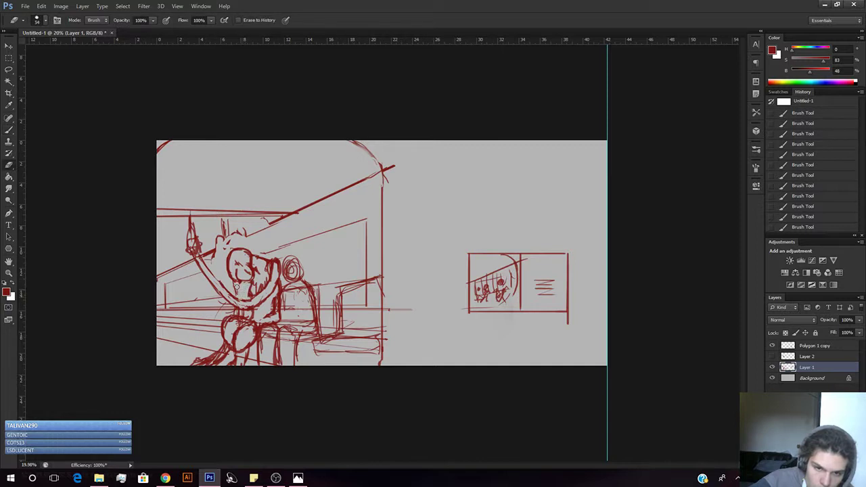
pyautogui.press('b')
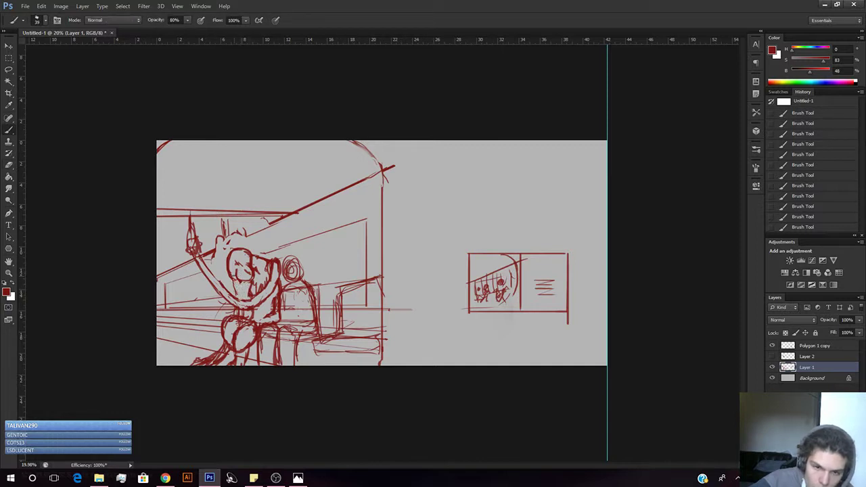
pyautogui.moveTo(236, 271); pyautogui.dragTo(246, 285)
pyautogui.press('e')
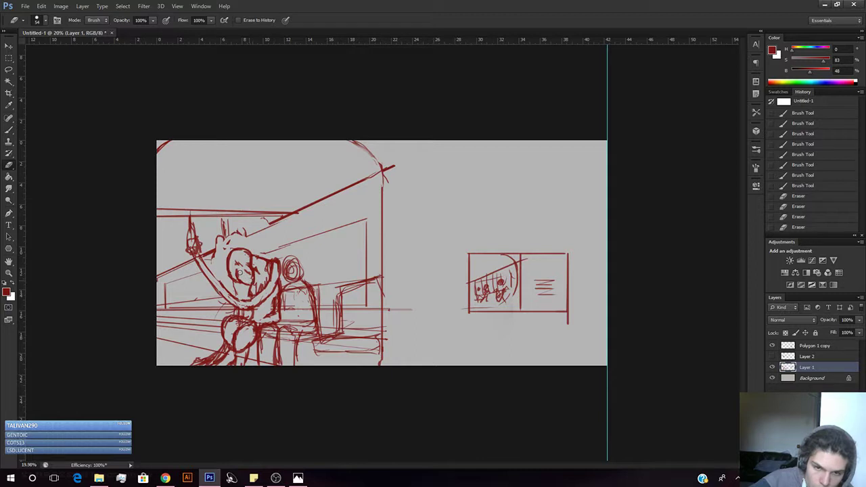
pyautogui.moveTo(240, 272); pyautogui.dragTo(248, 283)
# Draw the chin and jaw below the muzzle and add fur strands across the chest beside the head.
pyautogui.press('b')
pyautogui.moveTo(247, 280); pyautogui.dragTo(249, 287)
pyautogui.moveTo(248, 283); pyautogui.dragTo(251, 289)
pyautogui.moveTo(249, 286); pyautogui.dragTo(241, 293)
pyautogui.press('e')
pyautogui.press('b')
pyautogui.moveTo(242, 285)
pyautogui.mouseDown()
pyautogui.moveTo(242, 295)
pyautogui.moveTo(253, 281)
pyautogui.mouseUp()
pyautogui.moveTo(253, 273); pyautogui.dragTo(257, 283)
pyautogui.moveTo(257, 272); pyautogui.dragTo(266, 283)
pyautogui.press('e')
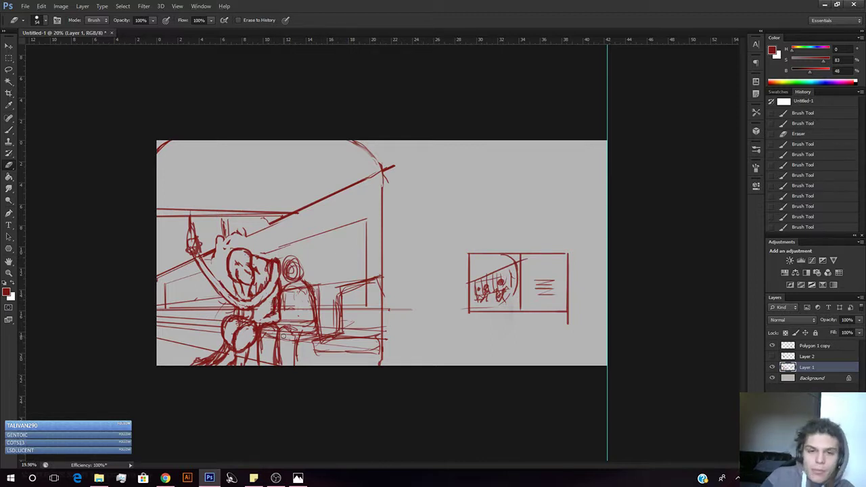
pyautogui.hotkey('ctrl', 'space')
pyautogui.moveTo(266, 273)
pyautogui.mouseDown()
pyautogui.moveTo(293, 272)
pyautogui.moveTo(236, 273)
pyautogui.moveTo(265, 274)
pyautogui.mouseUp()
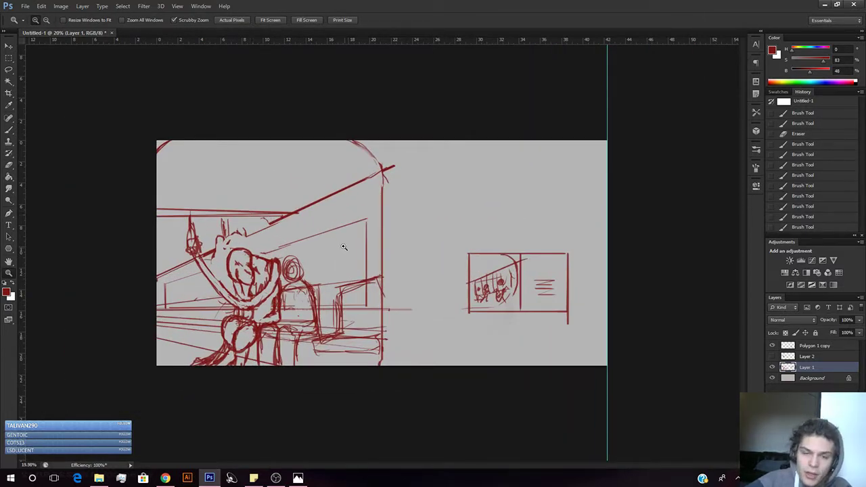
pyautogui.press('e')
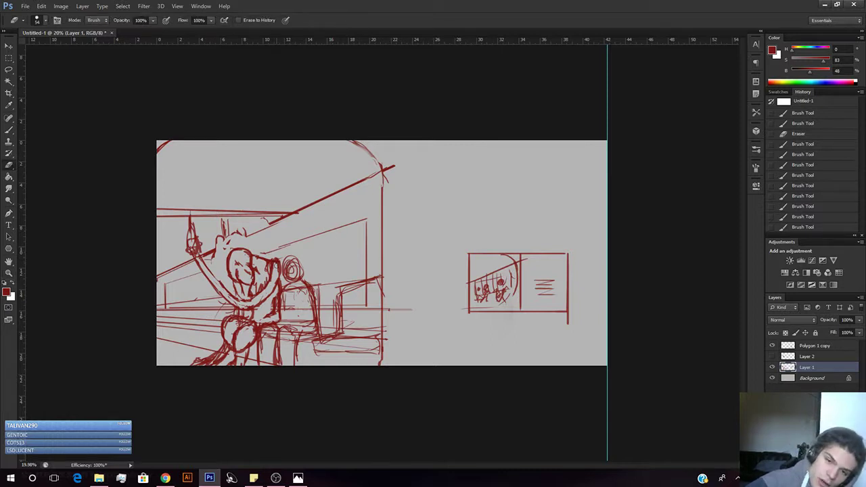
pyautogui.moveTo(276, 262); pyautogui.dragTo(274, 256)
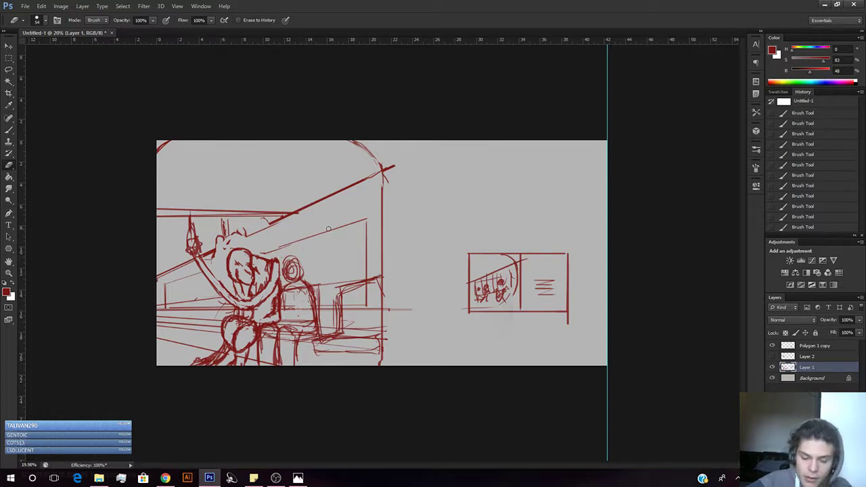
pyautogui.press('b')
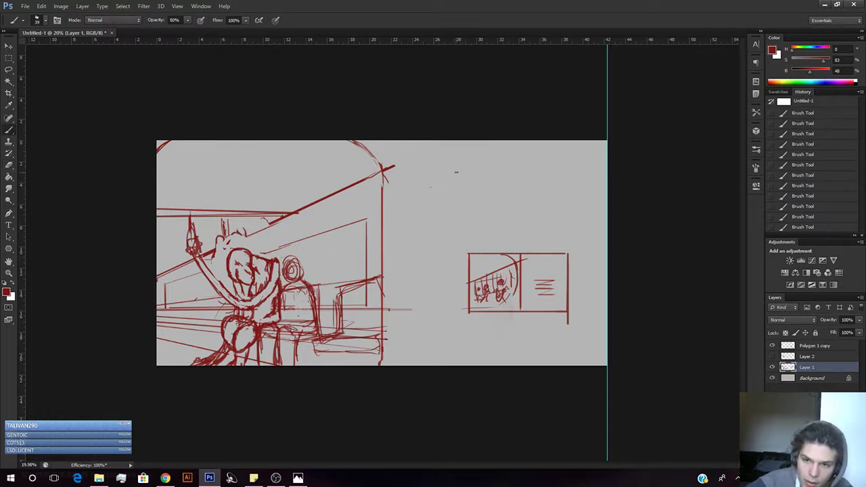
pyautogui.moveTo(456, 172); pyautogui.dragTo(454, 213)
pyautogui.moveTo(470, 169); pyautogui.dragTo(466, 224)
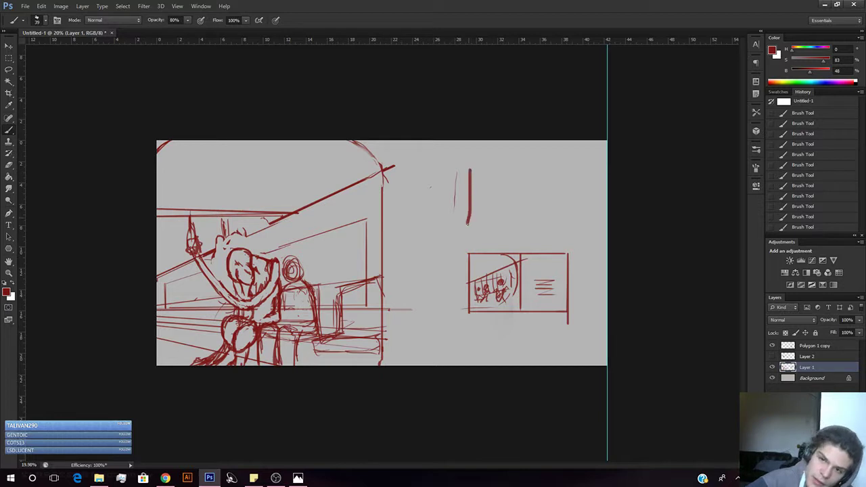
pyautogui.moveTo(479, 169); pyautogui.dragTo(481, 235)
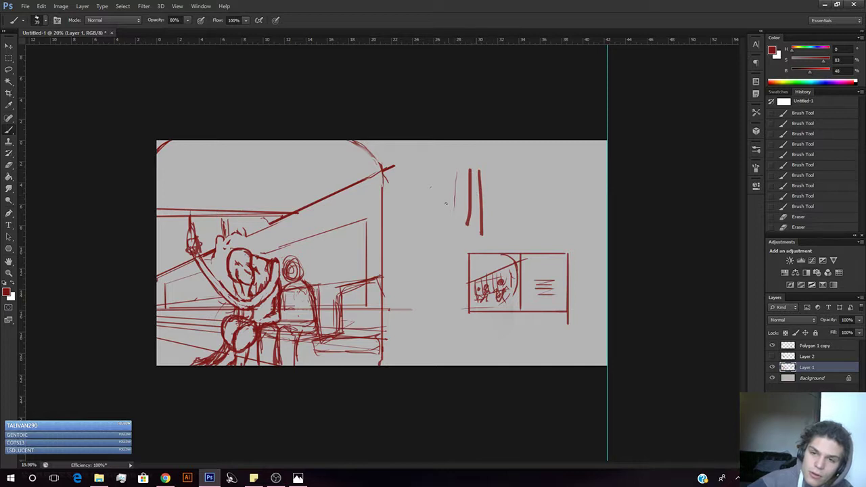
pyautogui.click(533, 195)
pyautogui.click(534, 193)
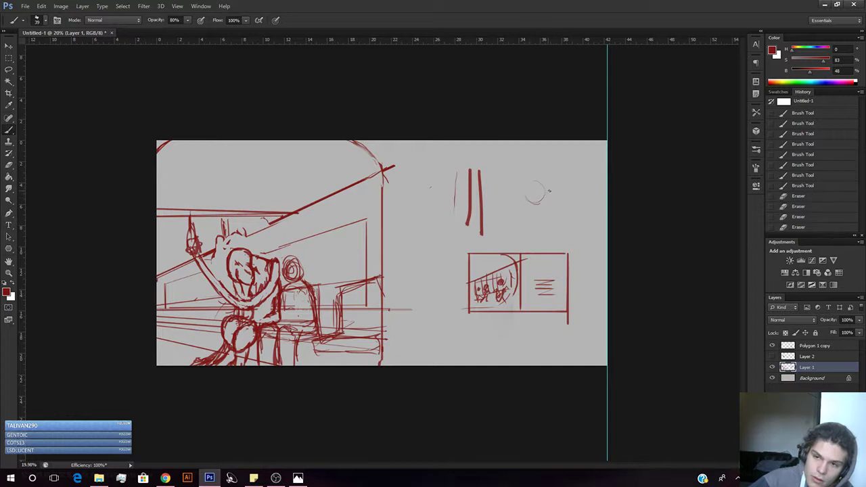
pyautogui.moveTo(547, 190)
pyautogui.mouseDown()
pyautogui.moveTo(561, 184)
pyautogui.moveTo(536, 185)
pyautogui.moveTo(530, 197)
pyautogui.mouseUp()
pyautogui.moveTo(527, 193)
pyautogui.mouseDown()
pyautogui.moveTo(557, 193)
pyautogui.moveTo(544, 171)
pyautogui.moveTo(545, 192)
pyautogui.moveTo(571, 172)
pyautogui.moveTo(546, 216)
pyautogui.moveTo(558, 207)
pyautogui.moveTo(520, 213)
pyautogui.moveTo(542, 170)
pyautogui.moveTo(523, 196)
pyautogui.moveTo(490, 157)
pyautogui.moveTo(448, 212)
pyautogui.moveTo(452, 197)
pyautogui.moveTo(461, 217)
pyautogui.moveTo(484, 180)
pyautogui.moveTo(498, 187)
pyautogui.moveTo(486, 236)
pyautogui.moveTo(482, 199)
pyautogui.moveTo(541, 188)
pyautogui.moveTo(533, 205)
pyautogui.moveTo(569, 182)
pyautogui.mouseUp()
pyautogui.click(555, 195)
pyautogui.press('e')
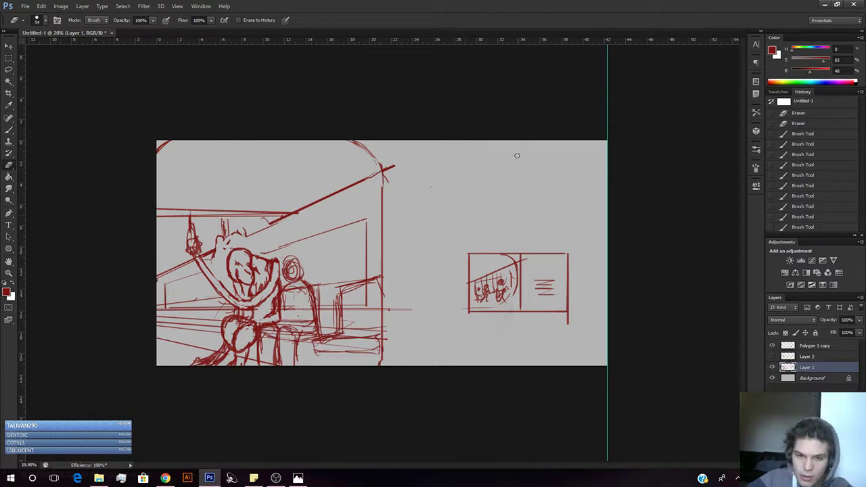
# Erase the fur lines between the creature's head and shoulder and redraw a simpler neck contour behind the jaw.
pyautogui.press('b')
pyautogui.press('e')
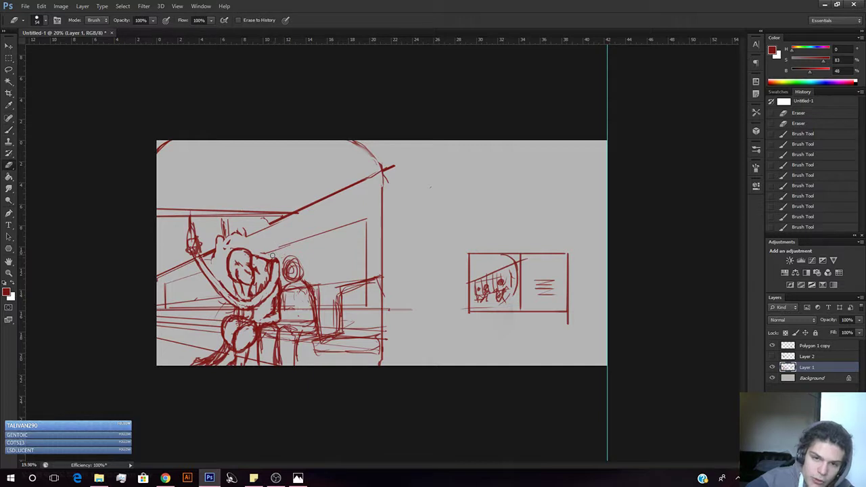
pyautogui.moveTo(279, 257)
pyautogui.mouseDown()
pyautogui.moveTo(293, 254)
pyautogui.moveTo(267, 275)
pyautogui.mouseUp()
pyautogui.press('b')
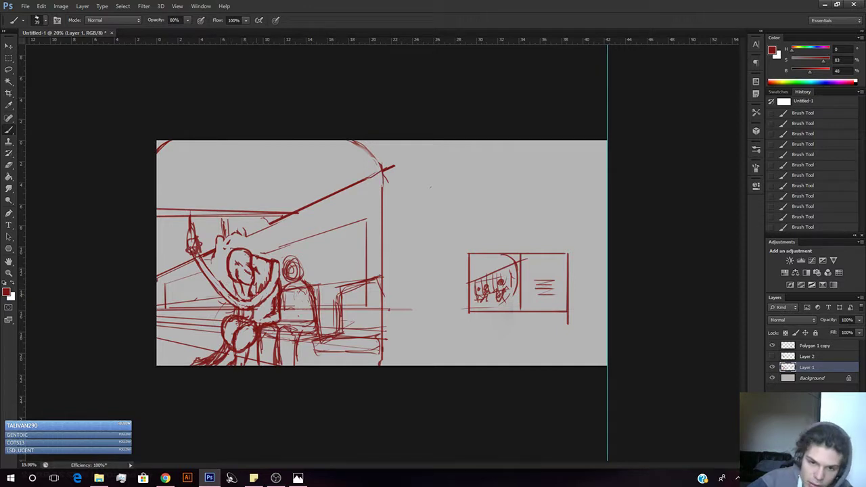
pyautogui.moveTo(257, 288); pyautogui.dragTo(253, 295)
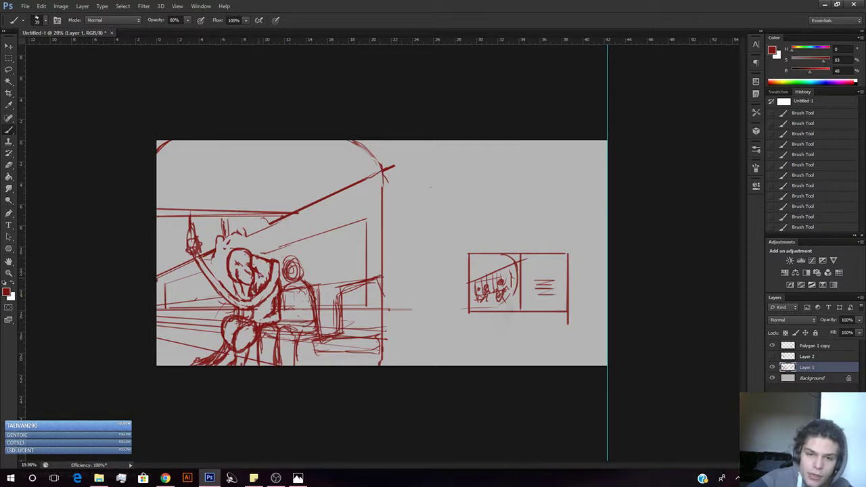
pyautogui.press('e')
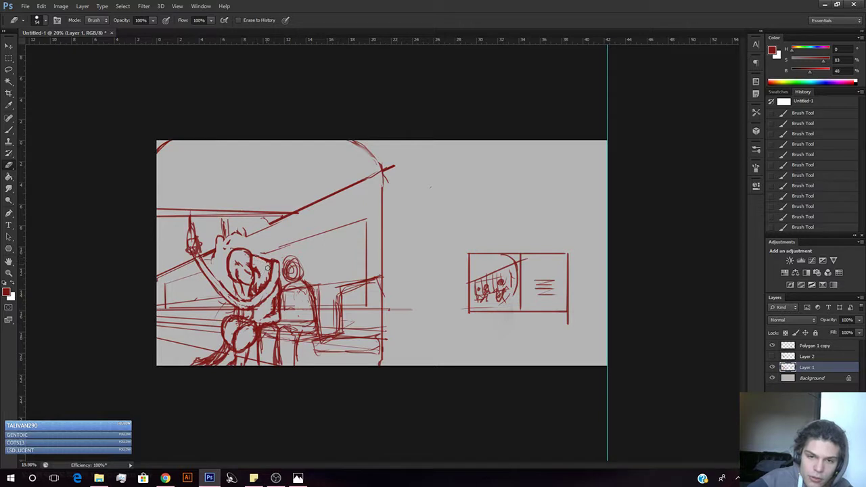
pyautogui.moveTo(268, 269)
pyautogui.mouseDown()
pyautogui.moveTo(260, 287)
pyautogui.moveTo(279, 275)
pyautogui.mouseUp()
pyautogui.press('b')
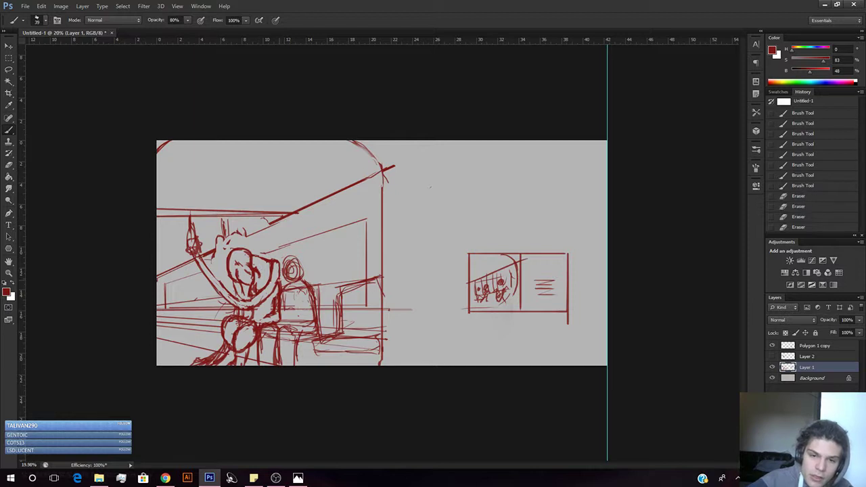
pyautogui.press('e')
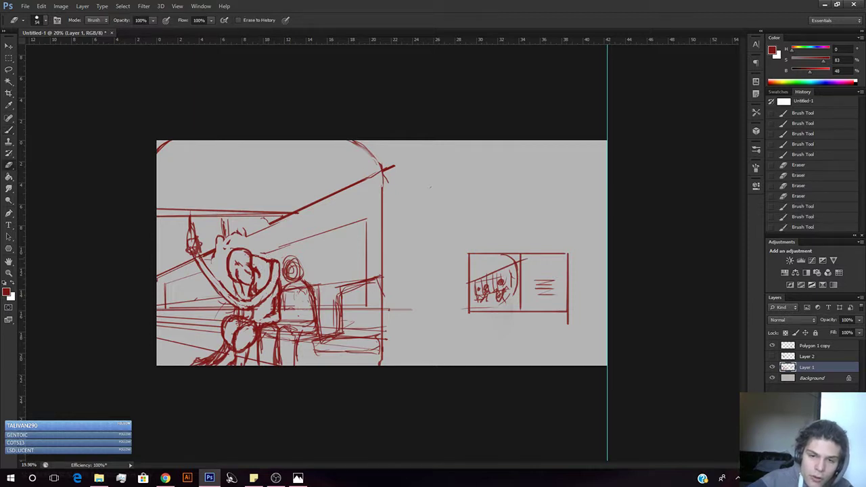
pyautogui.press('b')
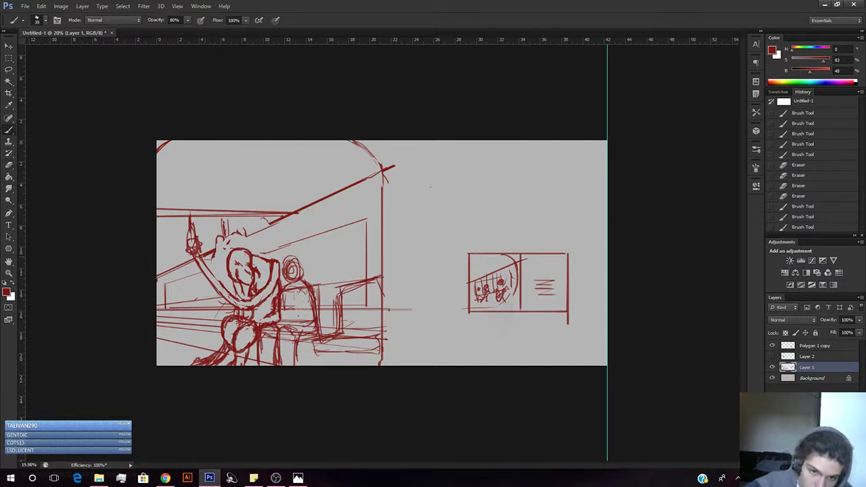
# Erase the excess lines along the creature's raised arm, beside the head.
pyautogui.press('e')
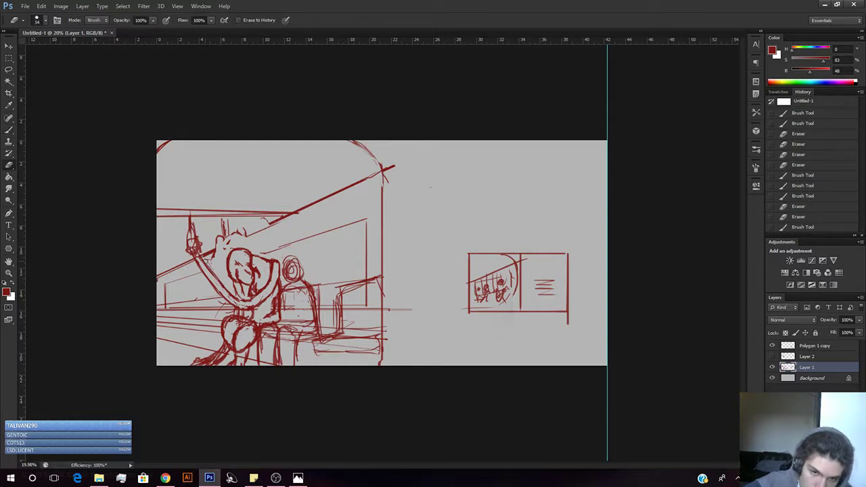
pyautogui.moveTo(212, 266); pyautogui.dragTo(228, 287)
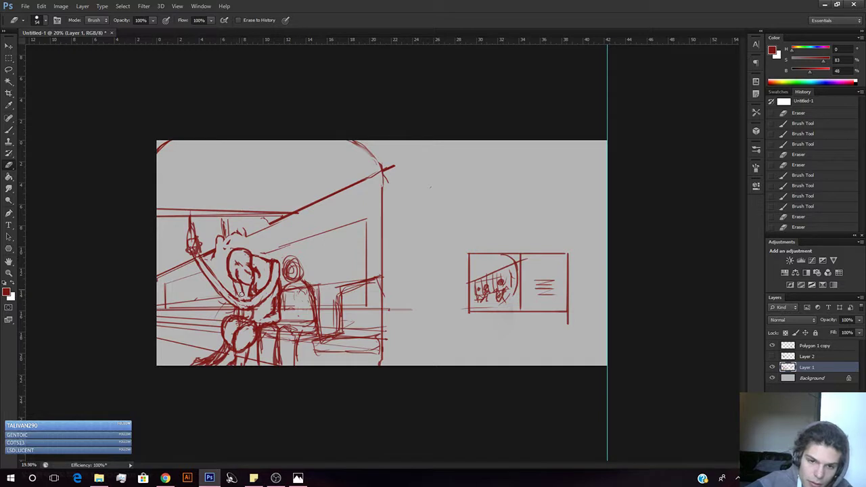
pyautogui.press('b')
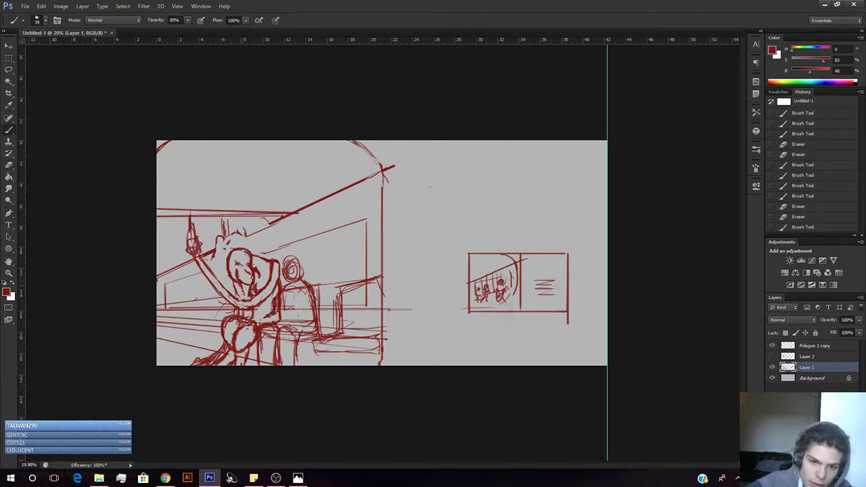
# Draw the curled horn on the raised-arm side of the new head and compare it with the hidden Layer 2 copy.
pyautogui.moveTo(238, 269)
pyautogui.mouseDown()
pyautogui.moveTo(253, 286)
pyautogui.moveTo(236, 260)
pyautogui.moveTo(225, 255)
pyautogui.moveTo(229, 267)
pyautogui.moveTo(220, 259)
pyautogui.mouseUp()
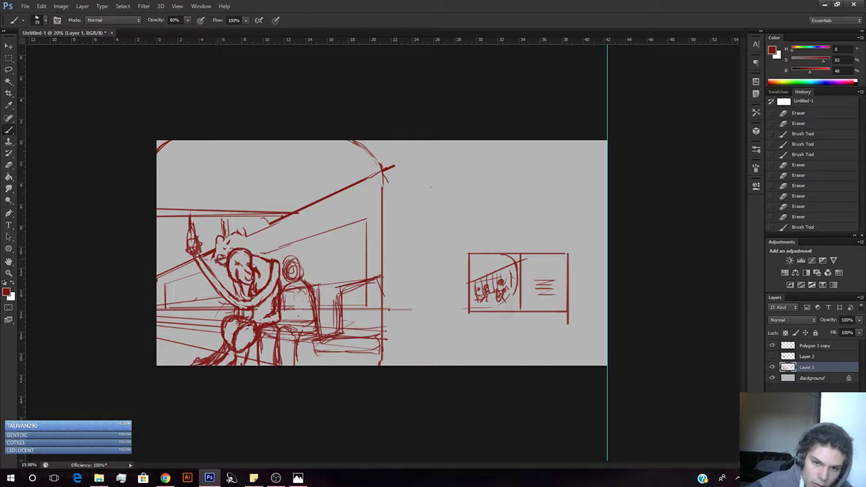
pyautogui.press('e')
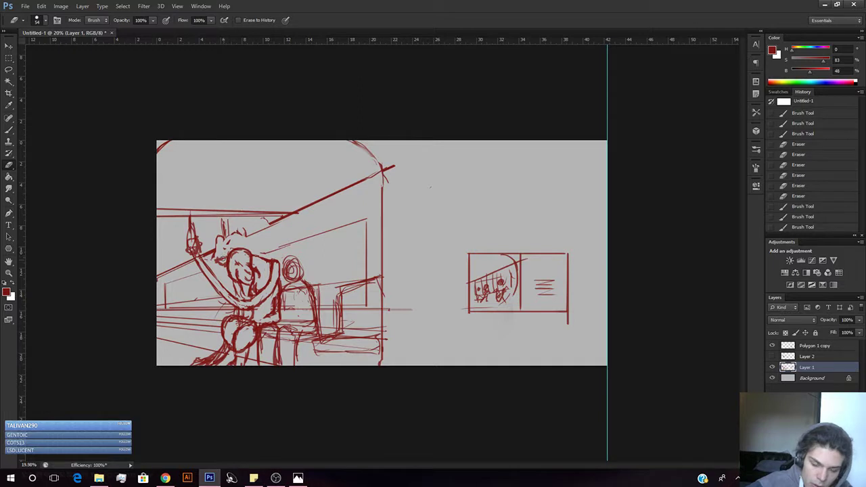
pyautogui.press('b')
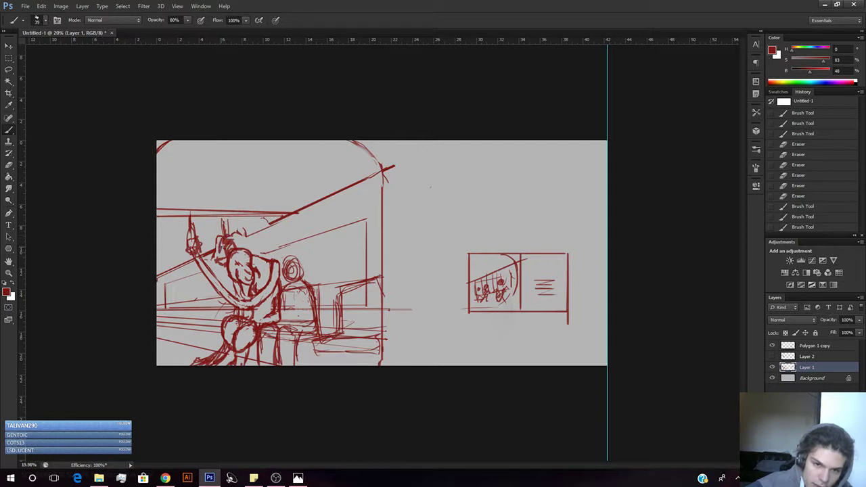
pyautogui.moveTo(224, 241); pyautogui.dragTo(226, 251)
pyautogui.moveTo(226, 243); pyautogui.dragTo(230, 250)
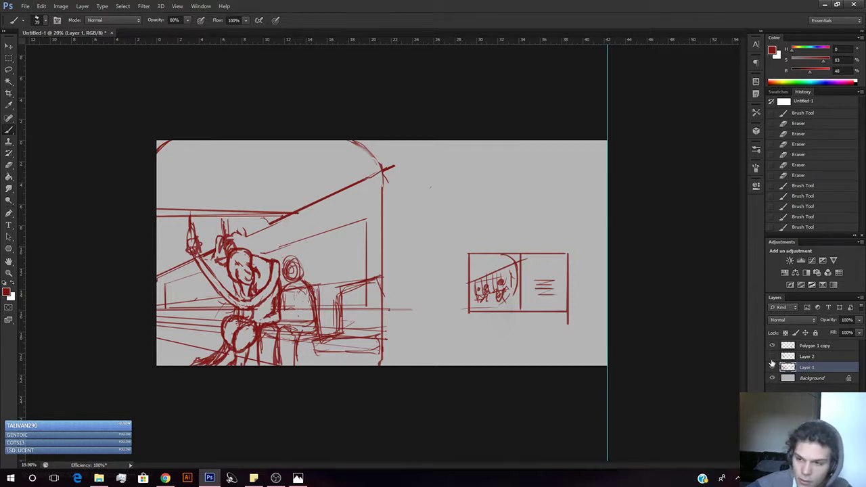
pyautogui.click(772, 357)
pyautogui.click(772, 357)
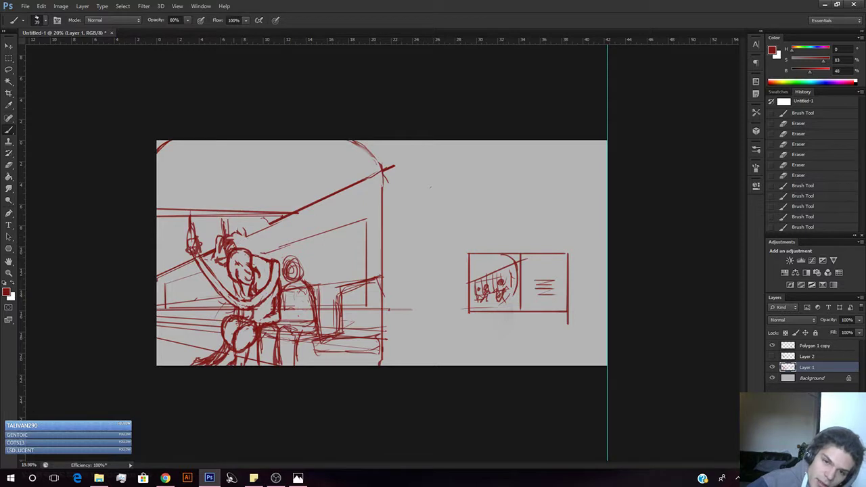
# Draw the second curled horn on the other side of the head and reinforce the head outline between and below the horns.
pyautogui.moveTo(229, 237)
pyautogui.mouseDown()
pyautogui.moveTo(218, 255)
pyautogui.moveTo(234, 243)
pyautogui.mouseUp()
pyautogui.moveTo(228, 238)
pyautogui.mouseDown()
pyautogui.moveTo(248, 253)
pyautogui.moveTo(237, 246)
pyautogui.moveTo(248, 250)
pyautogui.moveTo(247, 242)
pyautogui.moveTo(249, 250)
pyautogui.moveTo(251, 239)
pyautogui.moveTo(250, 252)
pyautogui.mouseUp()
pyautogui.hotkey('ctrl', 'alt', 'z')
pyautogui.hotkey('ctrl', 'alt', 'z')
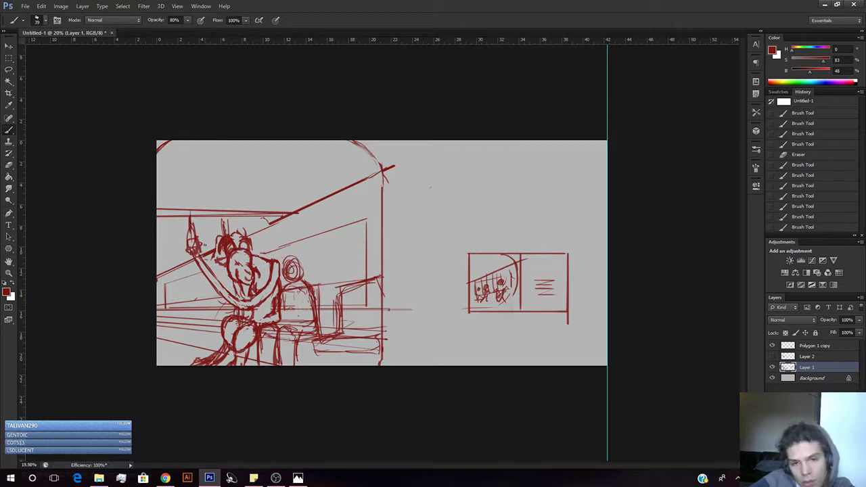
pyautogui.moveTo(231, 252); pyautogui.dragTo(248, 252)
pyautogui.moveTo(246, 251); pyautogui.dragTo(255, 268)
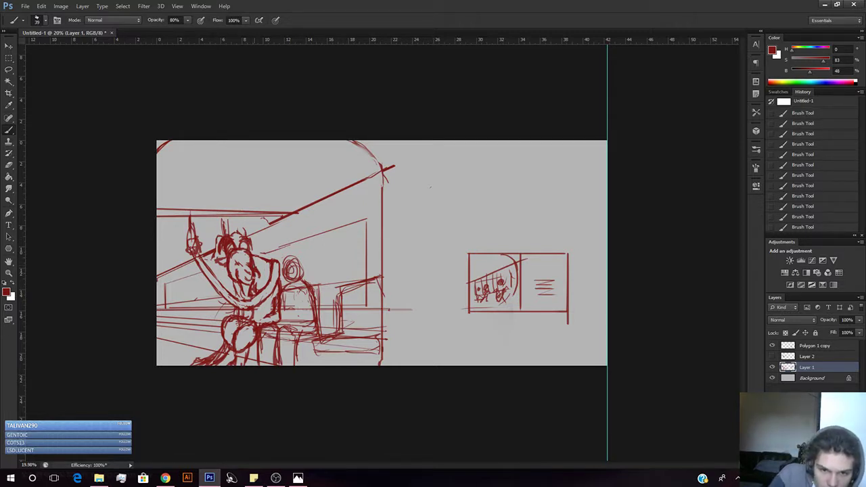
pyautogui.press('e')
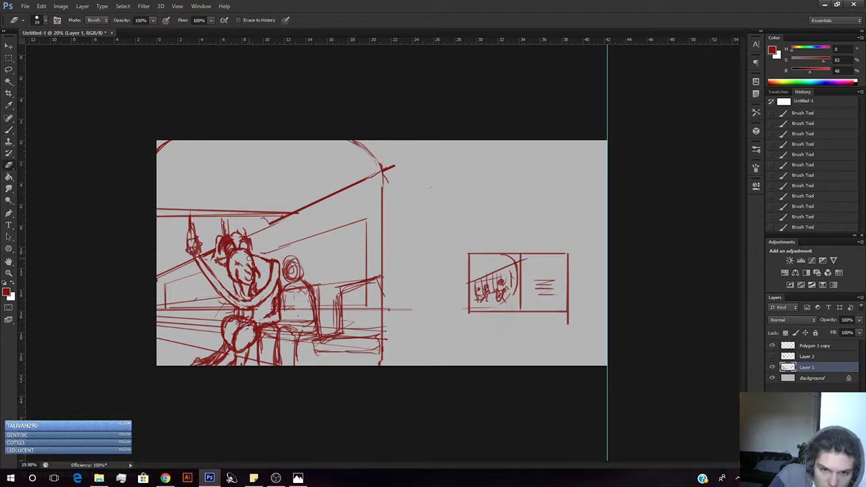
# Refine the jaw and cheek contour on the shoulder side of the creature's head, alternating brush strokes with small erasures.
pyautogui.press('b')
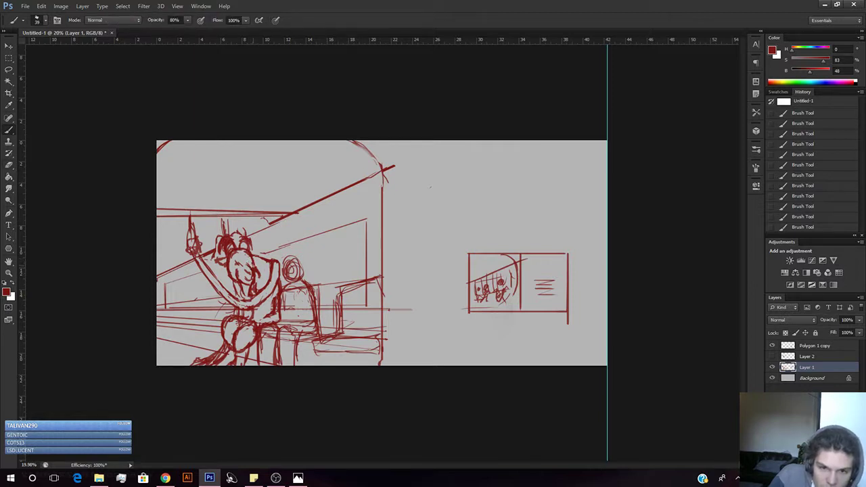
pyautogui.press('e')
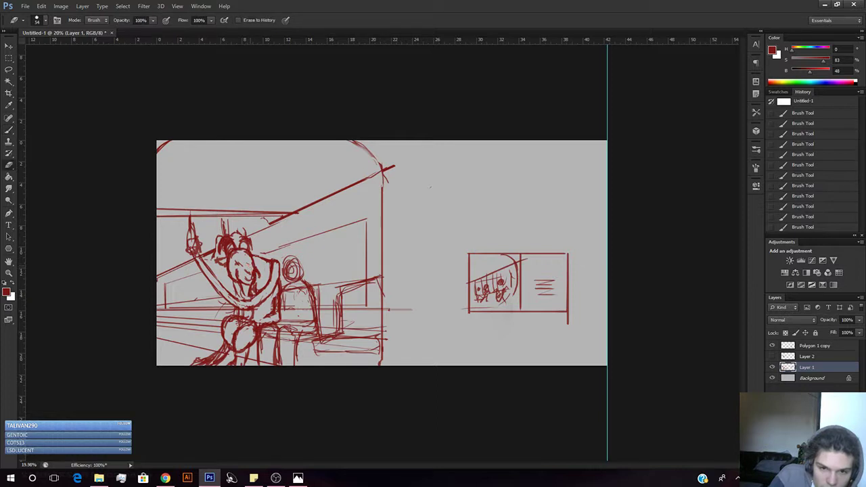
pyautogui.press('b')
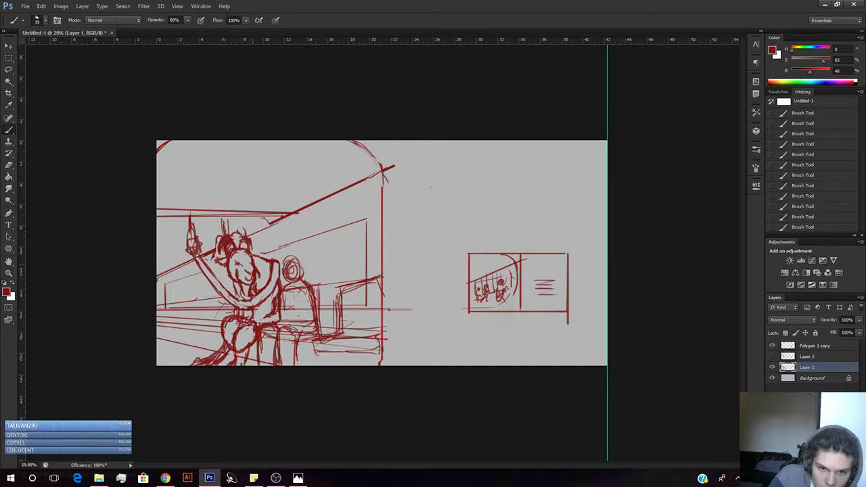
pyautogui.moveTo(251, 268); pyautogui.dragTo(262, 274)
pyautogui.press('e')
pyautogui.press('b')
pyautogui.press('e')
pyautogui.press('b')
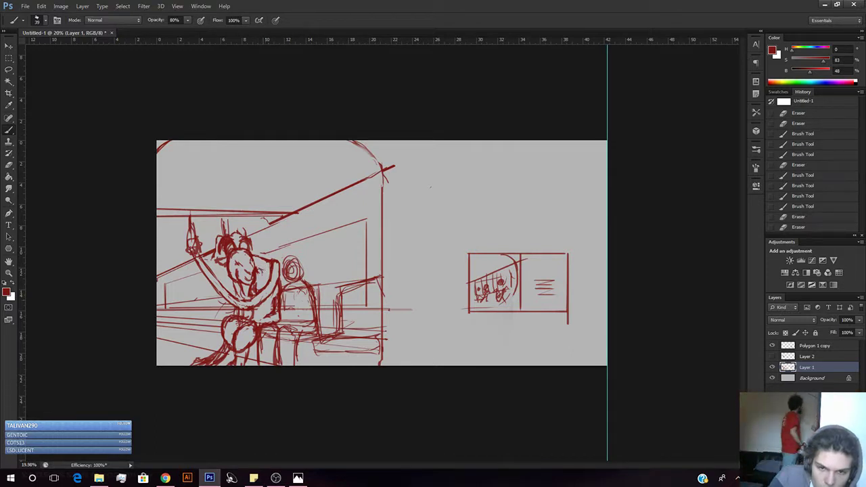
pyautogui.press('e')
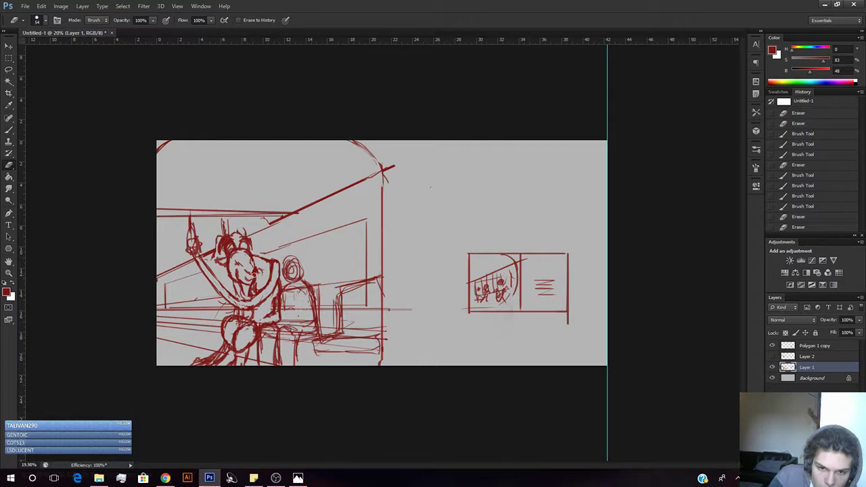
pyautogui.moveTo(253, 276); pyautogui.dragTo(255, 272)
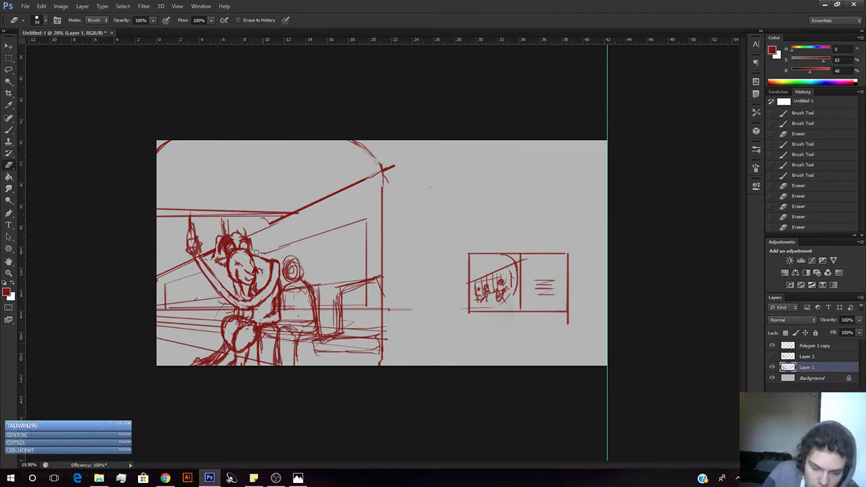
# Sketch short lines between the creature's cheek and shoulder, erasing the part that overshoots near the shoulder top.
pyautogui.press('b')
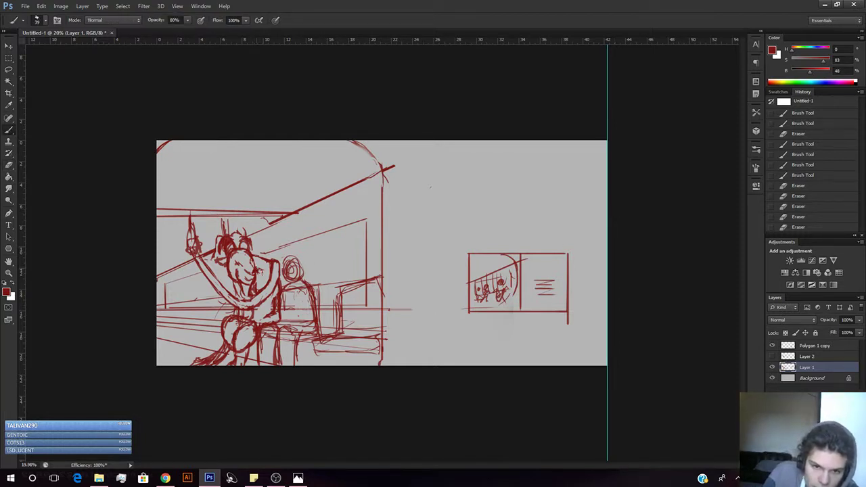
pyautogui.moveTo(255, 270)
pyautogui.mouseDown()
pyautogui.moveTo(265, 273)
pyautogui.moveTo(271, 256)
pyautogui.mouseUp()
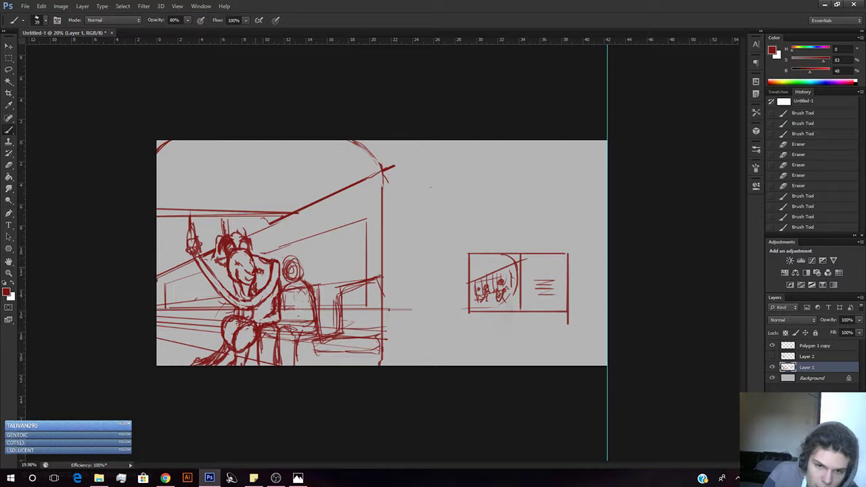
pyautogui.press('e')
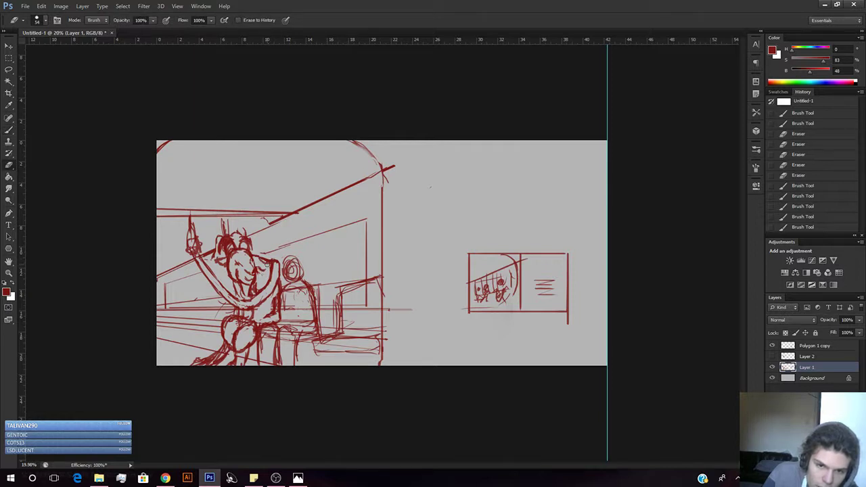
pyautogui.moveTo(267, 260); pyautogui.dragTo(272, 252)
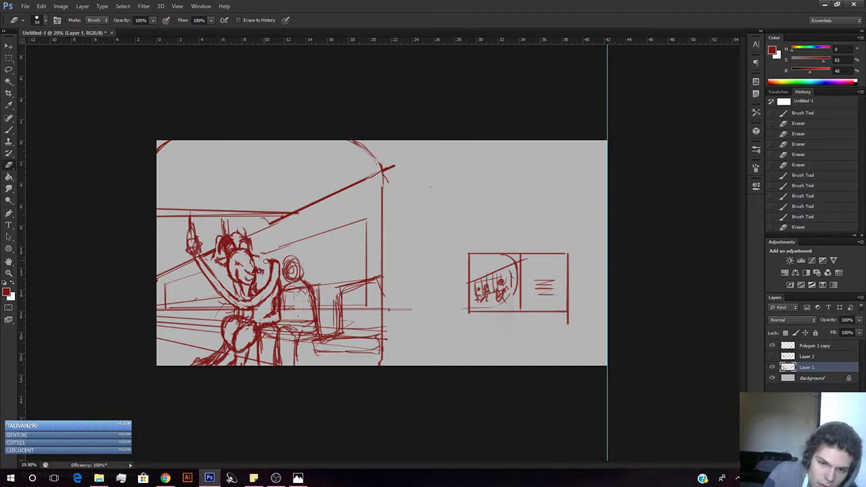
pyautogui.press('b')
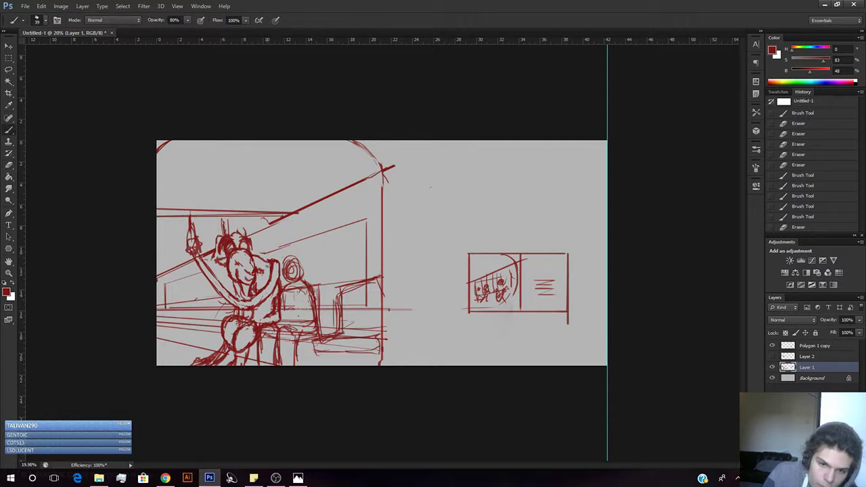
pyautogui.moveTo(262, 271); pyautogui.dragTo(253, 275)
# Touch up the small cheek detail and erase excess lines along the raised-arm side of the creature's face.
pyautogui.press('e')
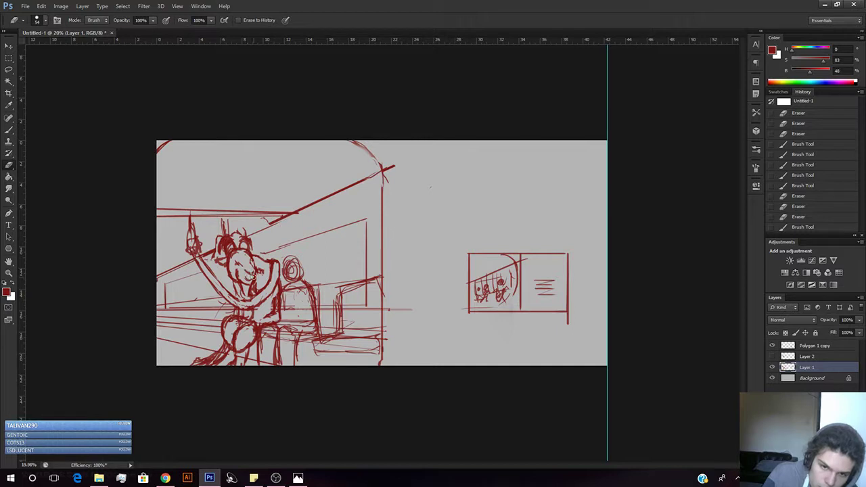
pyautogui.press('b')
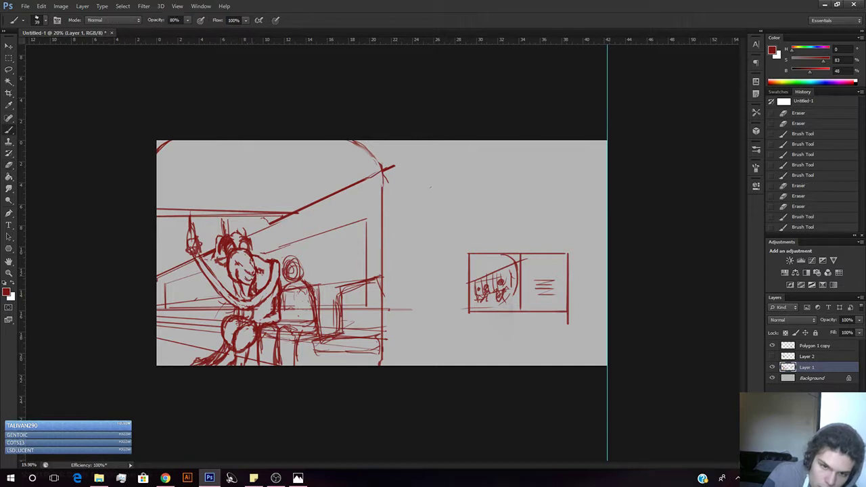
pyautogui.press('e')
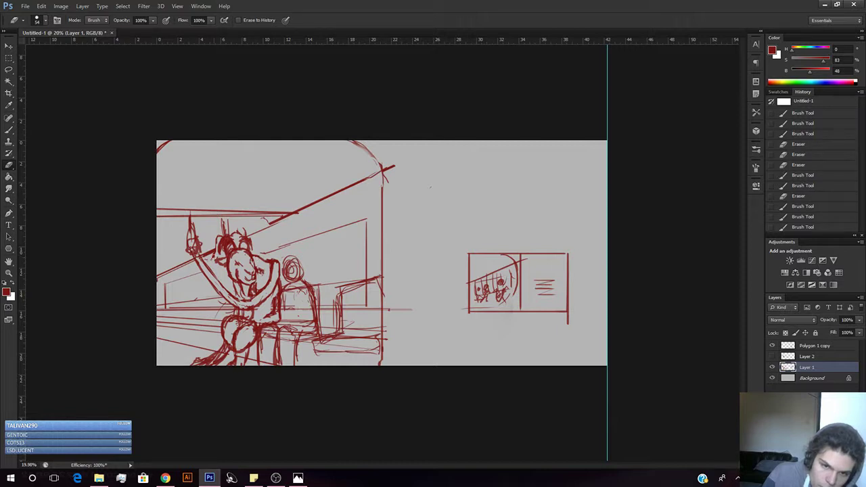
pyautogui.moveTo(234, 266); pyautogui.dragTo(237, 275)
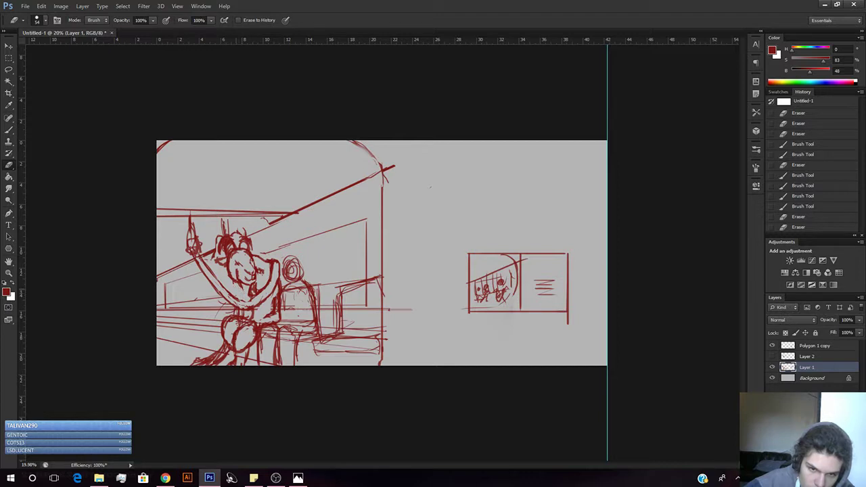
pyautogui.click(199, 297)
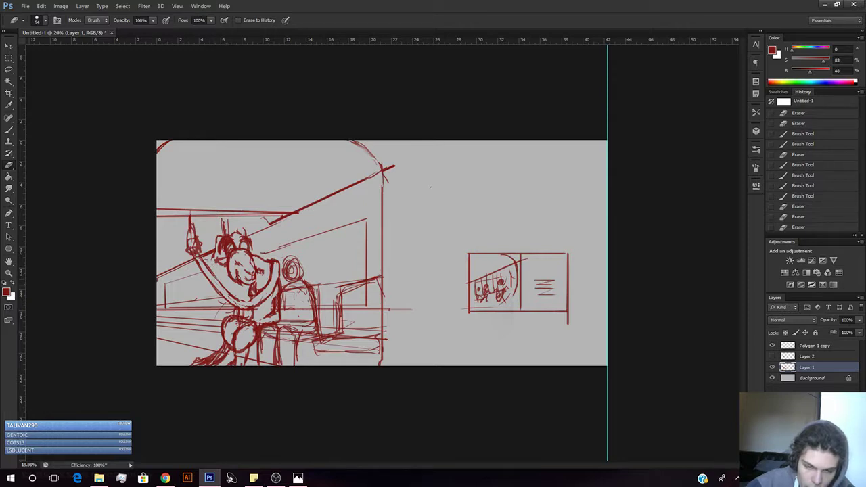
# Draw a row of short fur strokes across the creature's neck below the chin and erase the excess beside the jaw.
pyautogui.press('b')
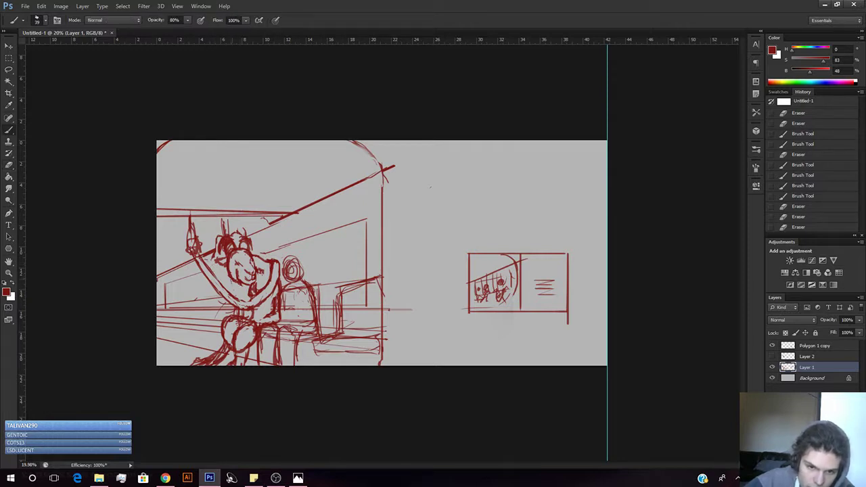
pyautogui.moveTo(235, 289); pyautogui.dragTo(239, 294)
pyautogui.moveTo(238, 290); pyautogui.dragTo(243, 295)
pyautogui.moveTo(245, 291); pyautogui.dragTo(246, 296)
pyautogui.moveTo(248, 292); pyautogui.dragTo(248, 294)
pyautogui.moveTo(247, 289); pyautogui.dragTo(249, 295)
pyautogui.moveTo(249, 289); pyautogui.dragTo(252, 295)
pyautogui.moveTo(252, 288); pyautogui.dragTo(255, 294)
pyautogui.moveTo(255, 289); pyautogui.dragTo(254, 294)
pyautogui.press('e')
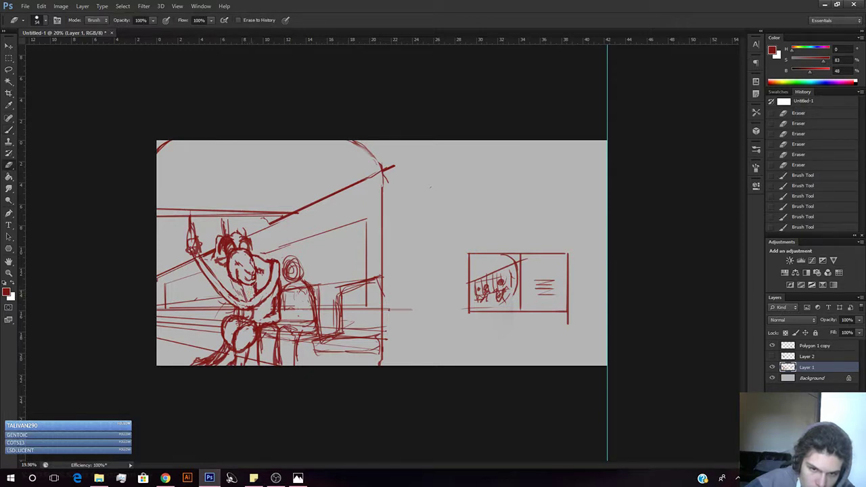
pyautogui.moveTo(255, 287); pyautogui.dragTo(260, 291)
# Add a second layer of short fur strokes directly under the creature's chin, converging toward the middle of the neck.
pyautogui.press('b')
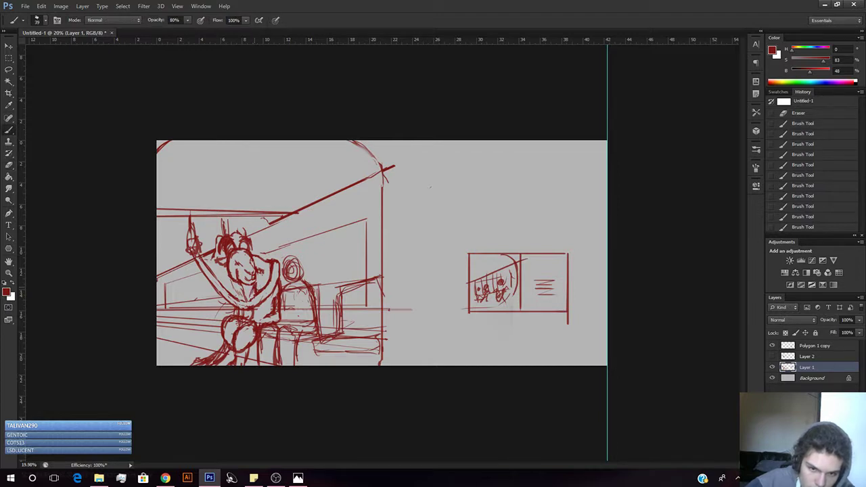
pyautogui.moveTo(238, 286); pyautogui.dragTo(241, 292)
pyautogui.moveTo(240, 286); pyautogui.dragTo(243, 293)
pyautogui.moveTo(242, 286); pyautogui.dragTo(245, 293)
pyautogui.moveTo(245, 287); pyautogui.dragTo(247, 293)
pyautogui.moveTo(249, 285); pyautogui.dragTo(248, 292)
pyautogui.moveTo(251, 285); pyautogui.dragTo(249, 290)
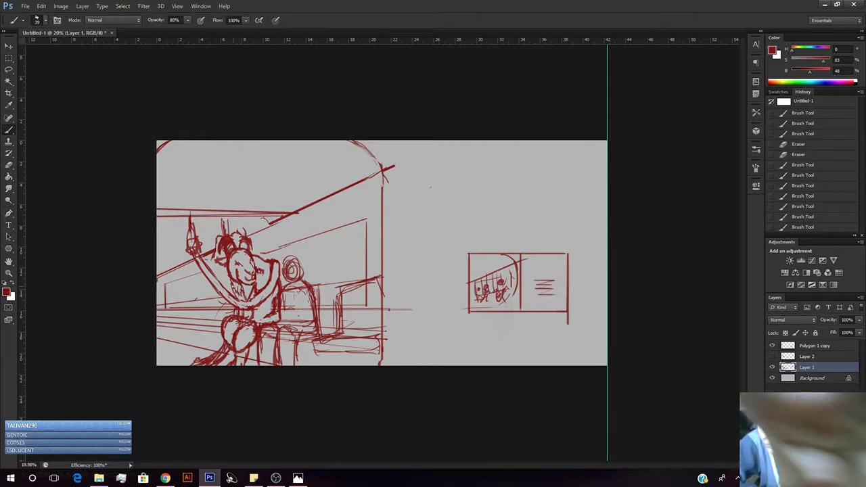
pyautogui.hotkey('alt', 'Tab')
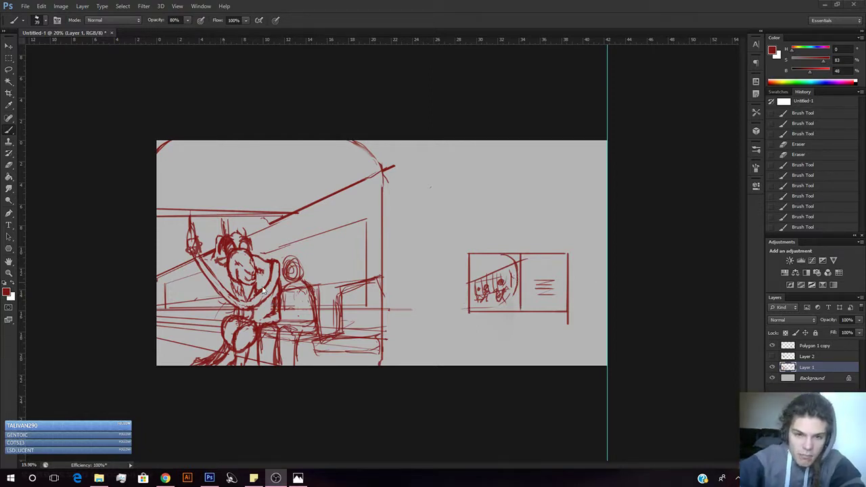
pyautogui.click(136, 308)
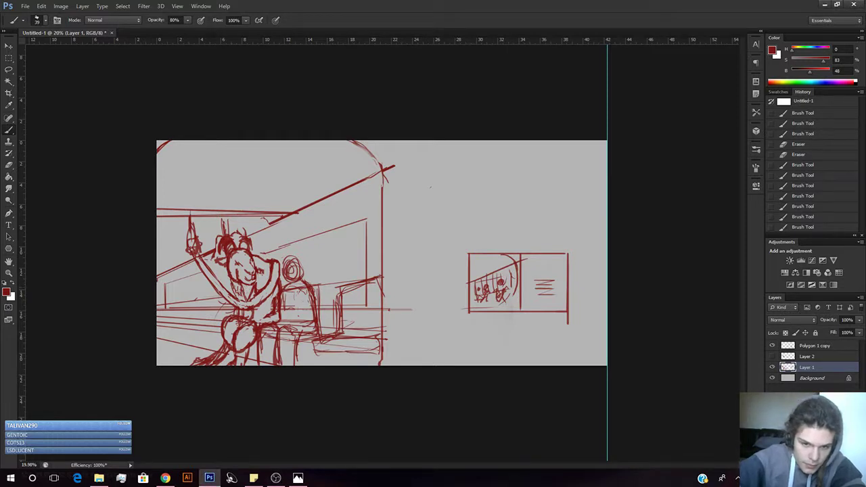
# Darken the lower tip of the neck fur with small dabs, trim it, and add short slanted strokes on its shoulder side.
pyautogui.click(244, 298)
pyautogui.click(243, 298)
pyautogui.click(243, 298)
pyautogui.click(244, 298)
pyautogui.click(244, 298)
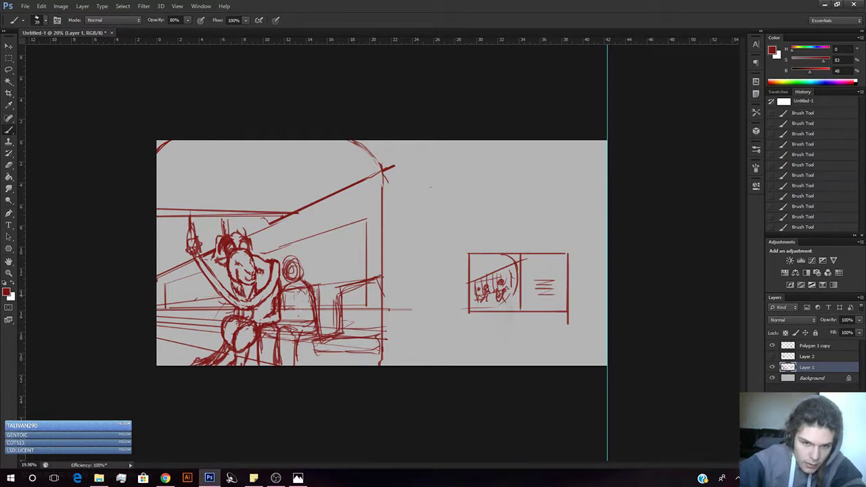
pyautogui.press('e')
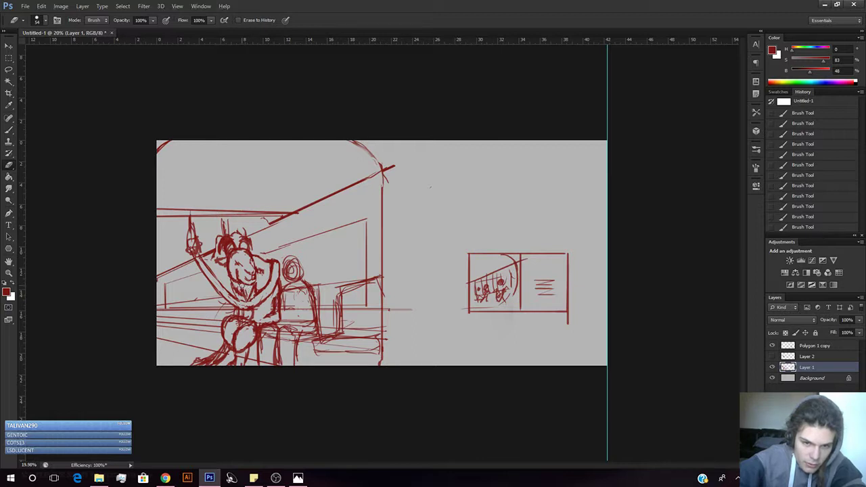
pyautogui.press('b')
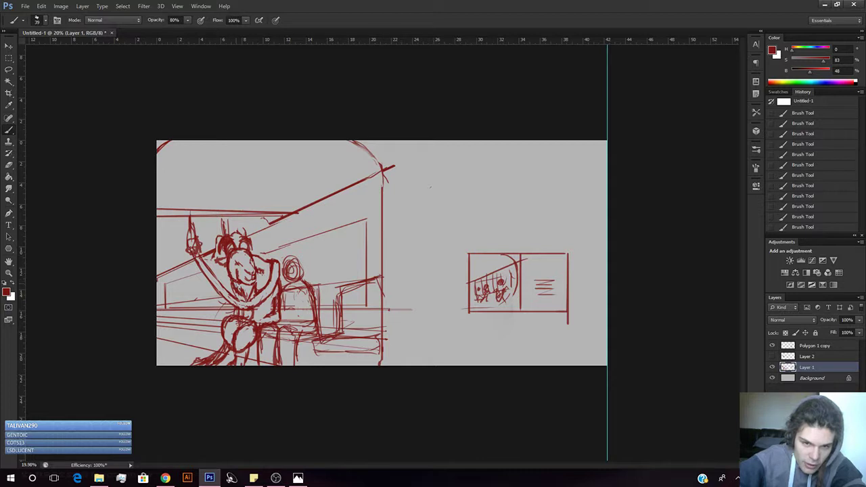
pyautogui.moveTo(250, 288); pyautogui.dragTo(248, 295)
pyautogui.moveTo(251, 288); pyautogui.dragTo(249, 295)
pyautogui.moveTo(253, 289); pyautogui.dragTo(250, 296)
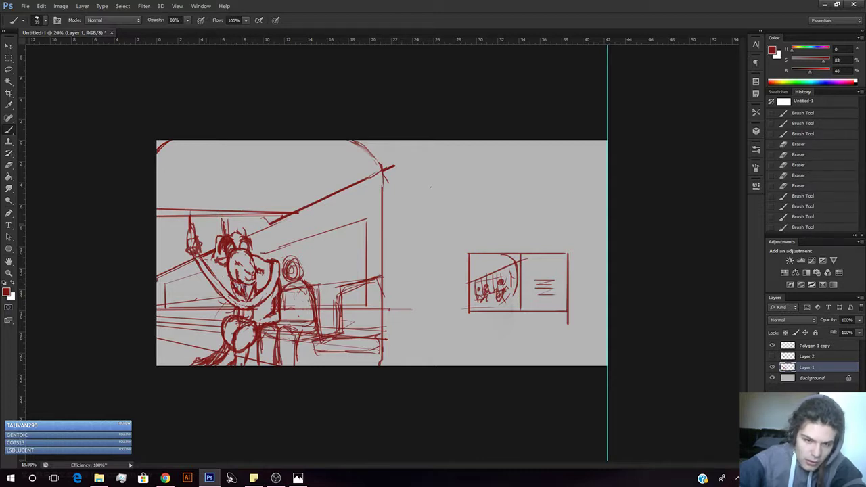
# Rough in the goat figure's lowered forearm extending outward from the waist, erasing the overlapping strokes around it.
pyautogui.moveTo(251, 289); pyautogui.dragTo(250, 297)
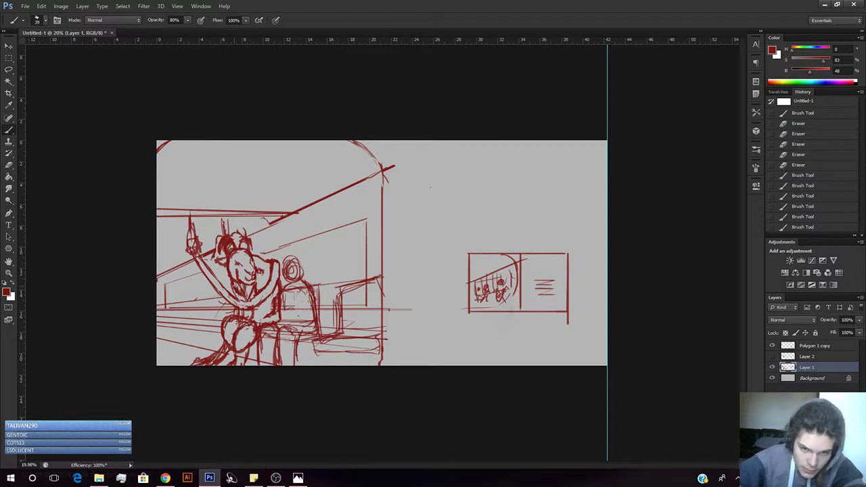
pyautogui.press('e')
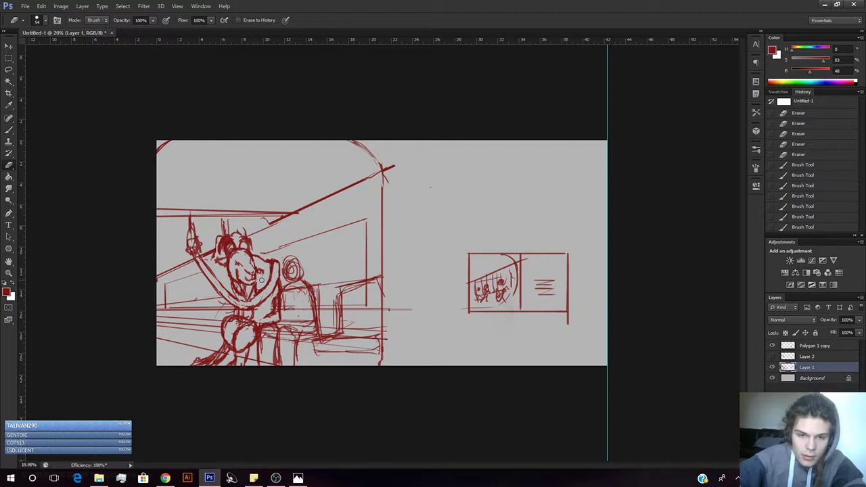
pyautogui.press('b')
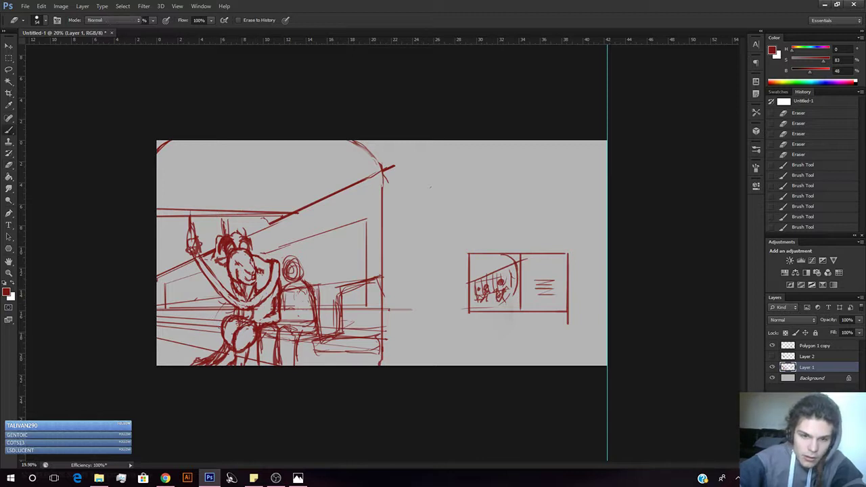
pyautogui.moveTo(197, 303); pyautogui.dragTo(222, 291)
pyautogui.moveTo(210, 311)
pyautogui.mouseDown()
pyautogui.moveTo(234, 298)
pyautogui.moveTo(197, 295)
pyautogui.moveTo(202, 308)
pyautogui.moveTo(234, 312)
pyautogui.moveTo(225, 310)
pyautogui.mouseUp()
pyautogui.press('e')
pyautogui.moveTo(209, 300)
pyautogui.mouseDown()
pyautogui.moveTo(233, 312)
pyautogui.moveTo(221, 308)
pyautogui.mouseUp()
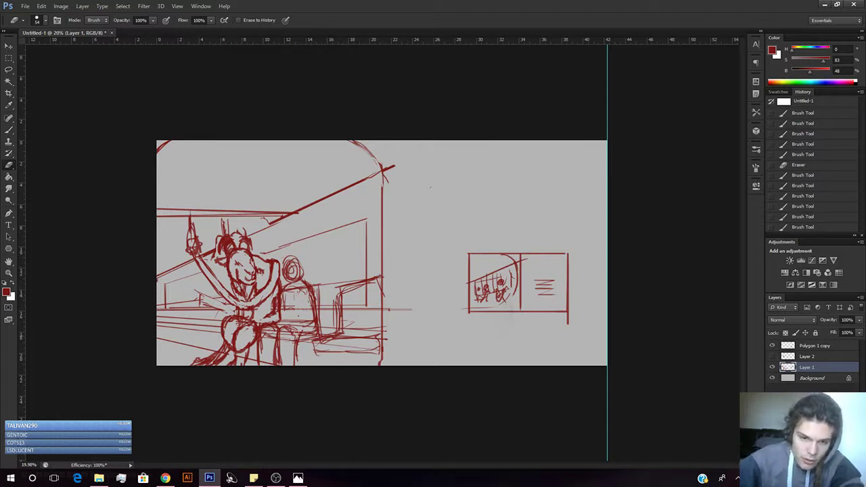
# Brush in short waist details on the goat figure and strengthen both edges of its lowered forearm.
pyautogui.press('b')
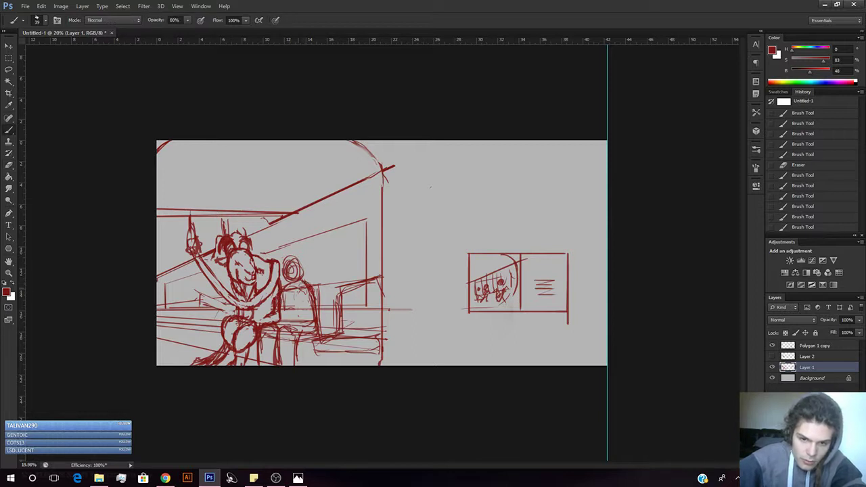
pyautogui.moveTo(237, 309); pyautogui.dragTo(240, 318)
pyautogui.moveTo(241, 310); pyautogui.dragTo(253, 318)
pyautogui.moveTo(253, 310); pyautogui.dragTo(258, 318)
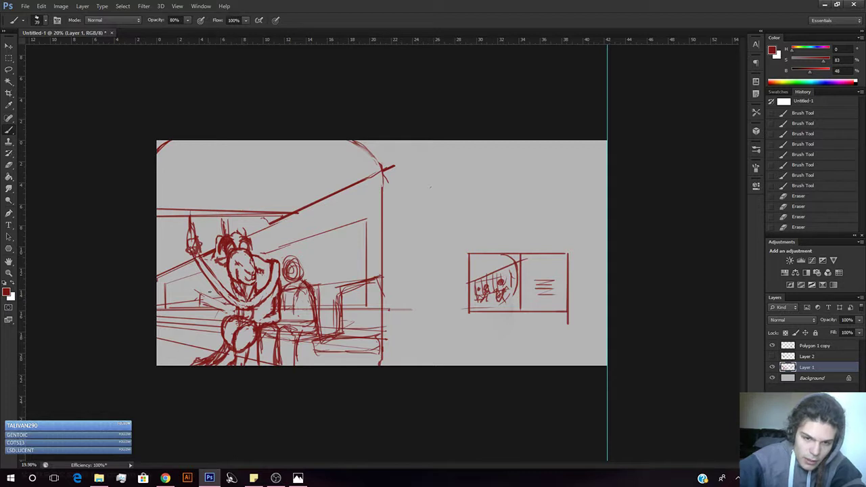
pyautogui.moveTo(200, 293); pyautogui.dragTo(233, 307)
pyautogui.moveTo(196, 300); pyautogui.dragTo(233, 309)
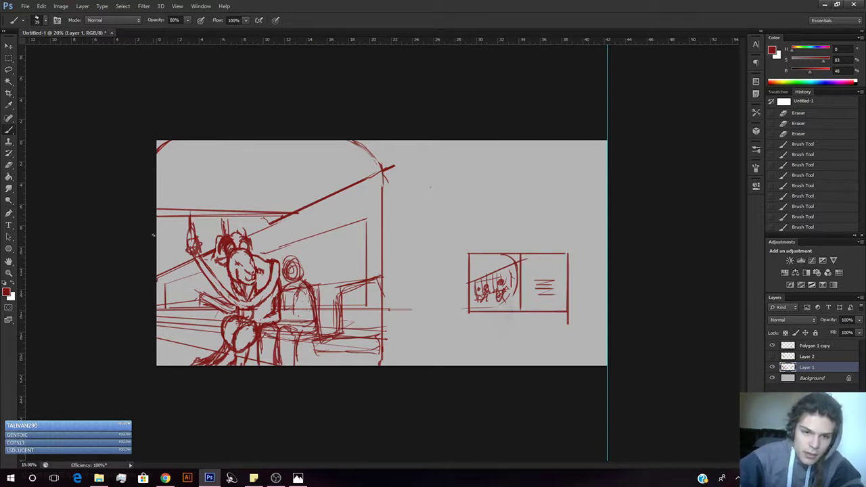
# Sketch light curved lines behind the goat figure's raised hand, just below the horizontal ceiling line.
pyautogui.moveTo(153, 237)
pyautogui.mouseDown()
pyautogui.moveTo(165, 222)
pyautogui.moveTo(208, 224)
pyautogui.moveTo(214, 235)
pyautogui.mouseUp()
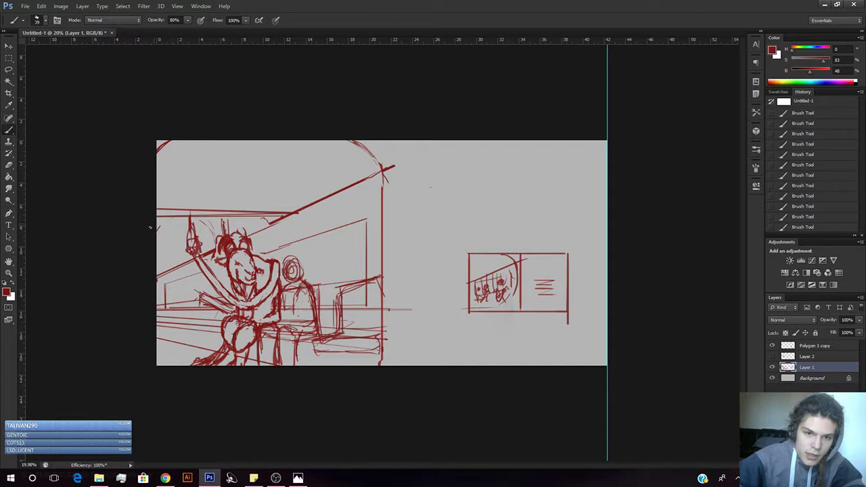
pyautogui.moveTo(156, 223); pyautogui.dragTo(189, 218)
pyautogui.moveTo(452, 171)
pyautogui.mouseDown()
pyautogui.moveTo(452, 205)
pyautogui.moveTo(508, 177)
pyautogui.moveTo(508, 217)
pyautogui.mouseUp()
pyautogui.moveTo(448, 217); pyautogui.dragTo(509, 218)
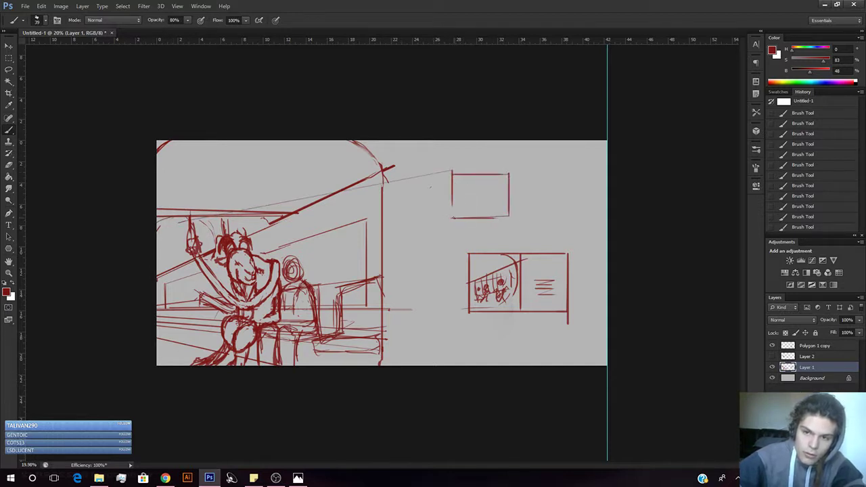
pyautogui.moveTo(454, 217)
pyautogui.mouseDown()
pyautogui.moveTo(464, 183)
pyautogui.moveTo(492, 216)
pyautogui.moveTo(472, 203)
pyautogui.moveTo(478, 213)
pyautogui.moveTo(457, 174)
pyautogui.moveTo(455, 229)
pyautogui.moveTo(459, 168)
pyautogui.moveTo(461, 241)
pyautogui.moveTo(468, 153)
pyautogui.moveTo(462, 242)
pyautogui.moveTo(483, 156)
pyautogui.moveTo(480, 230)
pyautogui.moveTo(486, 231)
pyautogui.moveTo(494, 167)
pyautogui.moveTo(500, 230)
pyautogui.moveTo(509, 197)
pyautogui.moveTo(503, 219)
pyautogui.mouseUp()
# Erase the far end of the thin perspective line that extends past the arch into the blank half.
pyautogui.press('e')
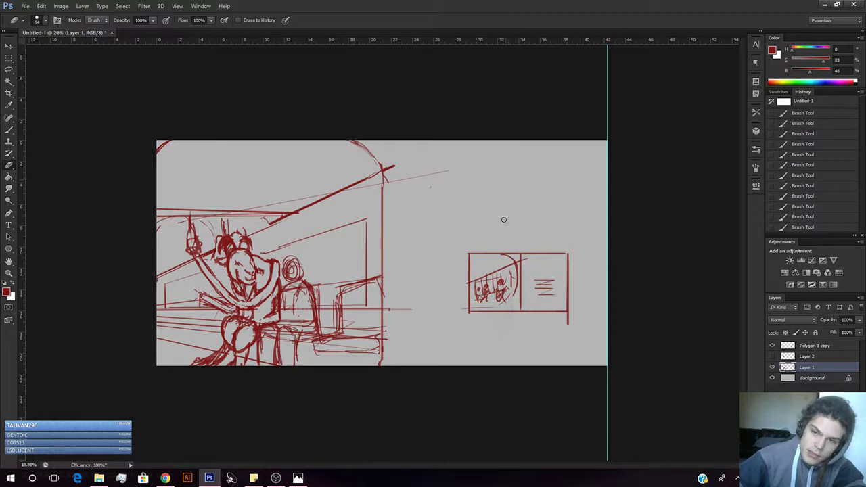
pyautogui.moveTo(438, 188)
pyautogui.mouseDown()
pyautogui.moveTo(450, 164)
pyautogui.moveTo(432, 222)
pyautogui.moveTo(425, 185)
pyautogui.moveTo(417, 239)
pyautogui.moveTo(419, 173)
pyautogui.mouseUp()
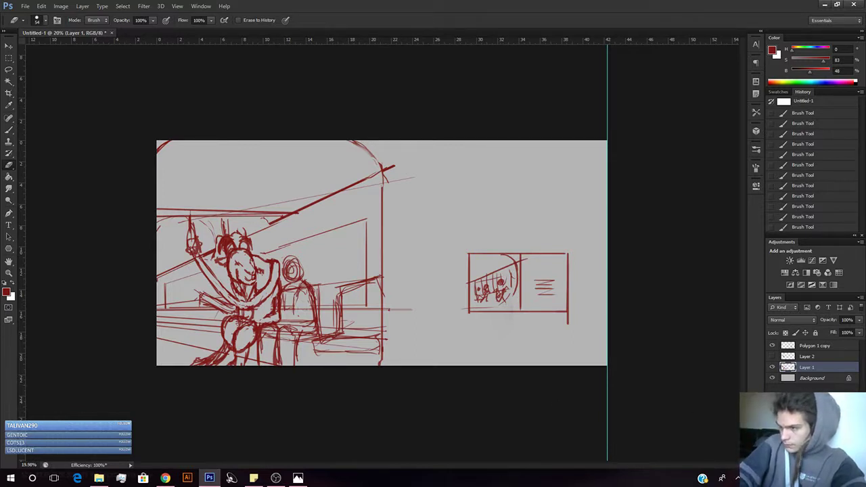
pyautogui.hotkey('alt', 'Tab')
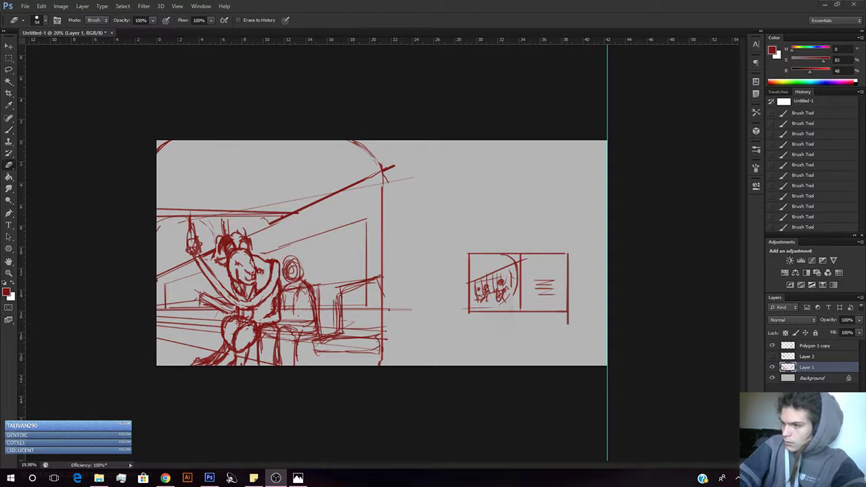
pyautogui.hotkey('alt', 'Tab')
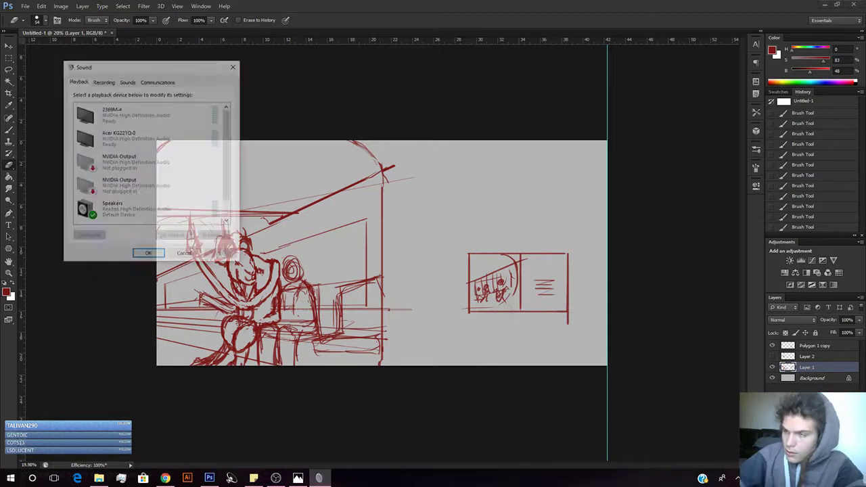
pyautogui.moveTo(131, 70); pyautogui.dragTo(865, 98)
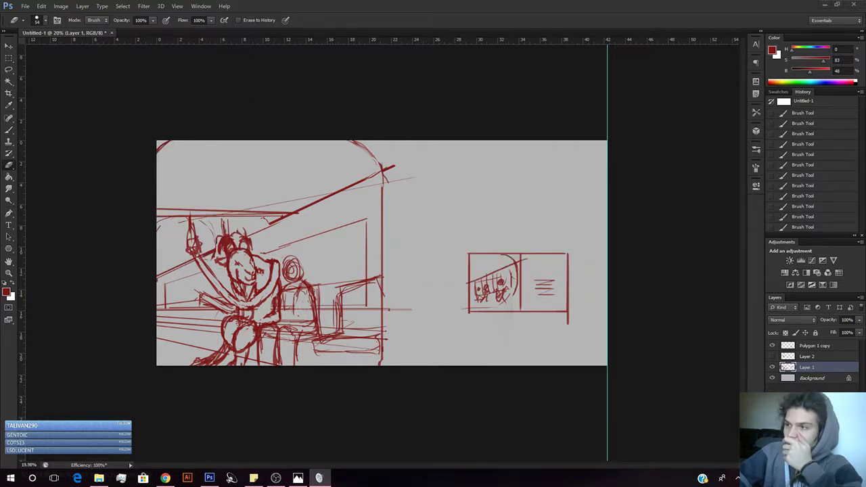
pyautogui.press('Escape')
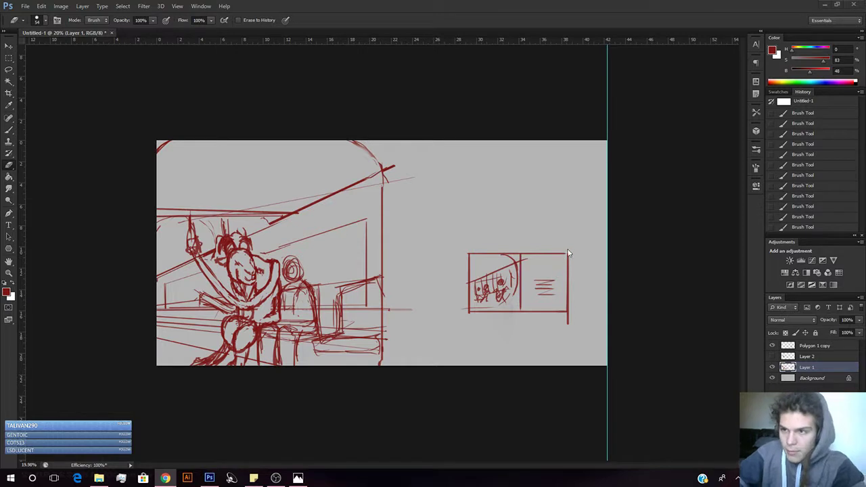
pyautogui.click(520, 17)
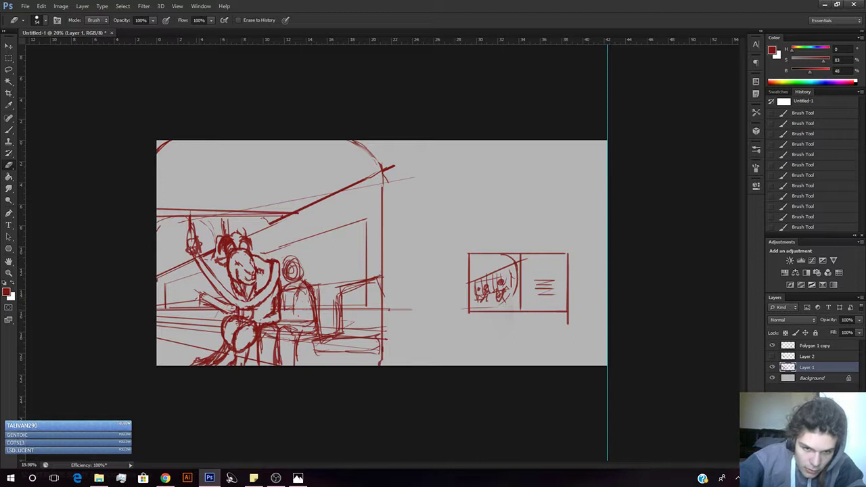
# Sketch a rounded hand at the end of the goat figure's lowered forearm, cleaning up its interior lines.
pyautogui.press('b')
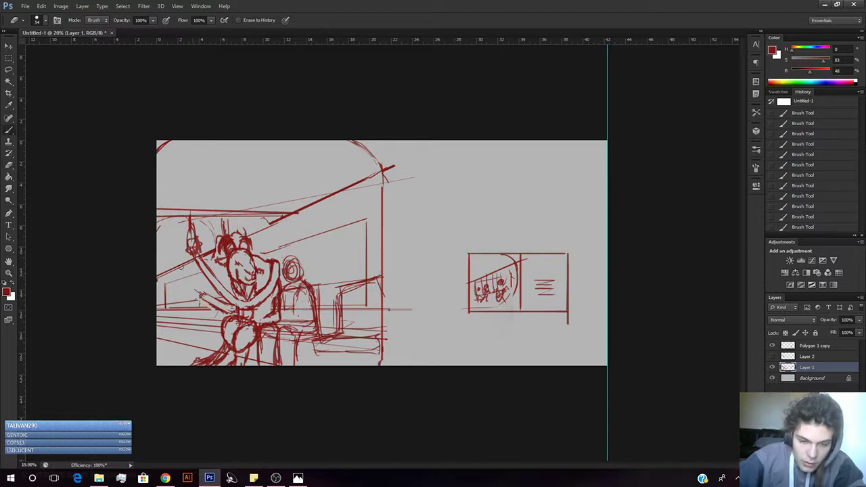
pyautogui.moveTo(200, 302)
pyautogui.mouseDown()
pyautogui.moveTo(207, 295)
pyautogui.moveTo(193, 303)
pyautogui.moveTo(209, 309)
pyautogui.moveTo(209, 291)
pyautogui.moveTo(208, 301)
pyautogui.mouseUp()
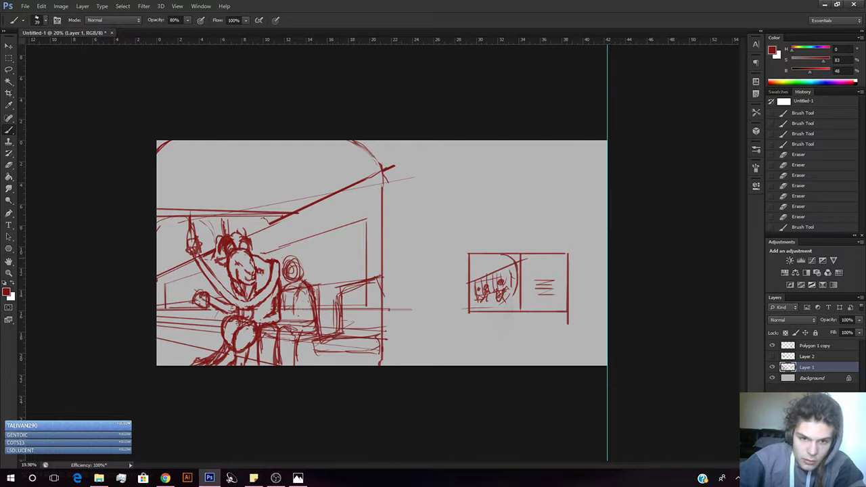
pyautogui.moveTo(201, 295)
pyautogui.mouseDown()
pyautogui.moveTo(207, 303)
pyautogui.moveTo(196, 309)
pyautogui.moveTo(205, 293)
pyautogui.moveTo(203, 307)
pyautogui.mouseUp()
pyautogui.press('e')
pyautogui.press('b')
pyautogui.moveTo(202, 300); pyautogui.dragTo(205, 306)
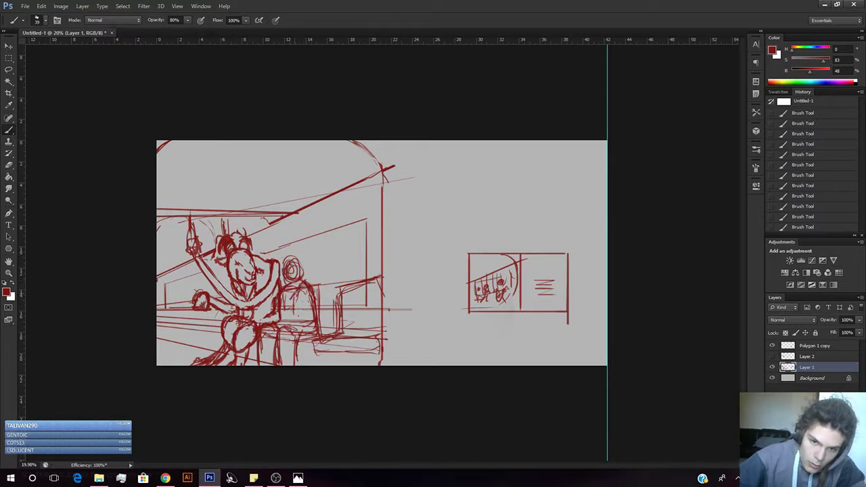
# Draw the torso, arm and lap lines of the seated hooded figure beside the goat, redoing the misplaced strokes.
pyautogui.moveTo(290, 298); pyautogui.dragTo(289, 316)
pyautogui.moveTo(291, 302)
pyautogui.mouseDown()
pyautogui.moveTo(290, 318)
pyautogui.moveTo(302, 316)
pyautogui.mouseUp()
pyautogui.moveTo(301, 302); pyautogui.dragTo(305, 321)
pyautogui.hotkey('ctrl', 'alt', 'z')
pyautogui.hotkey('ctrl', 'alt', 'z')
pyautogui.moveTo(305, 302)
pyautogui.mouseDown()
pyautogui.moveTo(307, 322)
pyautogui.moveTo(293, 323)
pyautogui.moveTo(301, 324)
pyautogui.mouseUp()
pyautogui.moveTo(291, 325)
pyautogui.mouseDown()
pyautogui.moveTo(306, 337)
pyautogui.moveTo(298, 335)
pyautogui.mouseUp()
pyautogui.moveTo(293, 327); pyautogui.dragTo(300, 336)
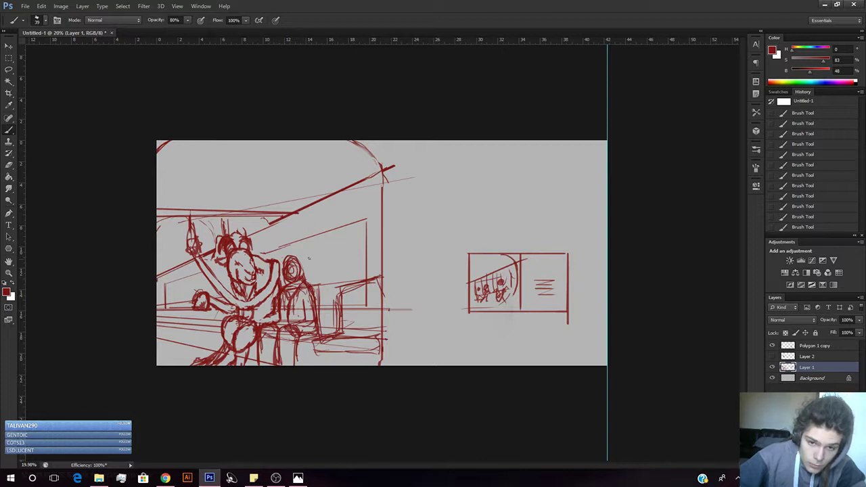
pyautogui.moveTo(314, 282)
pyautogui.mouseDown()
pyautogui.moveTo(323, 301)
pyautogui.moveTo(311, 323)
pyautogui.moveTo(315, 298)
pyautogui.mouseUp()
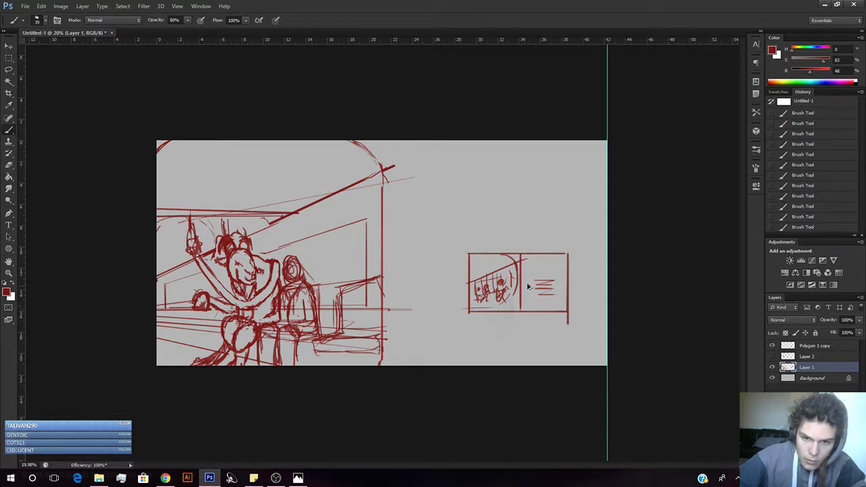
# Try a raised, bent arm behind the seated figure's head on a new layer, and delete that layer.
pyautogui.hotkey('ctrl', 'shift', 'n')
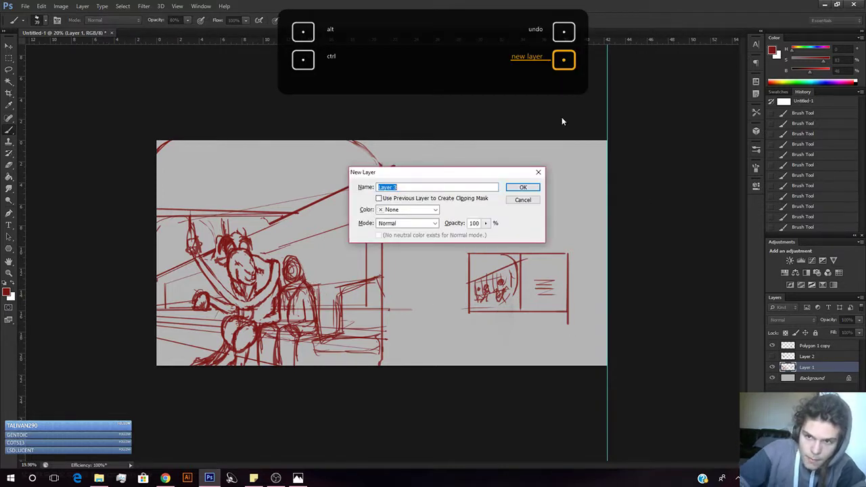
pyautogui.click(524, 189)
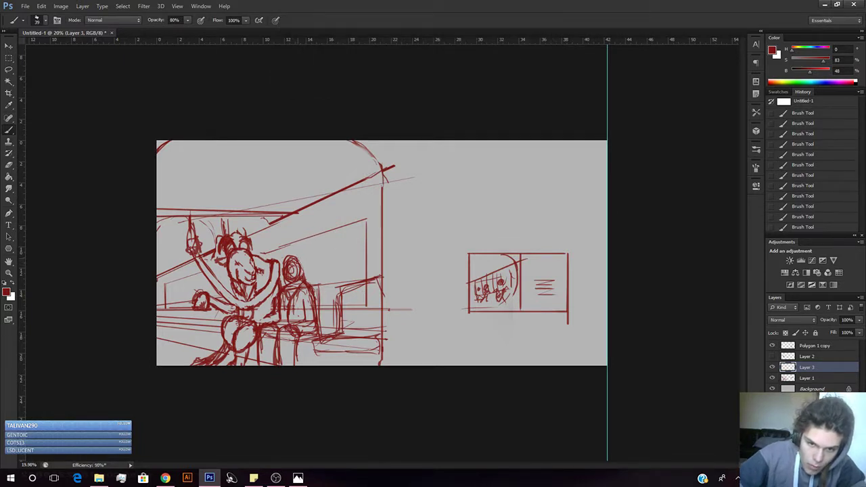
pyautogui.moveTo(305, 266); pyautogui.dragTo(324, 297)
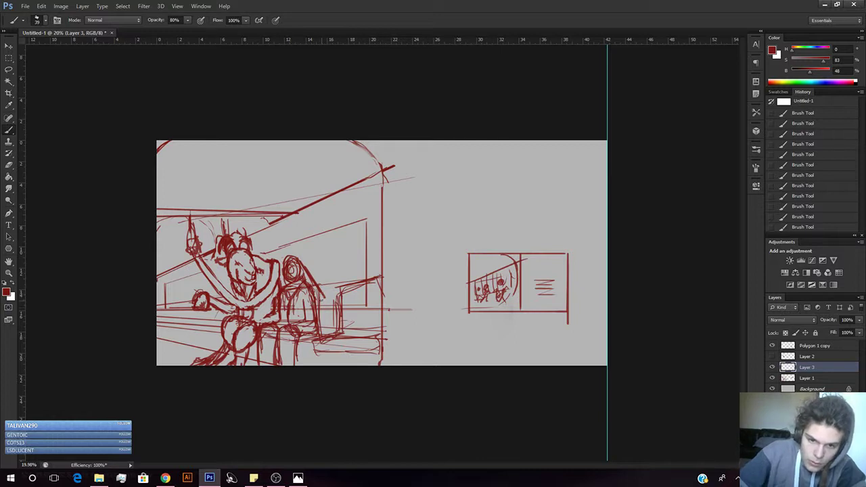
pyautogui.hotkey('ctrl', 'alt', 'z')
pyautogui.hotkey('ctrl', 'alt', 'z')
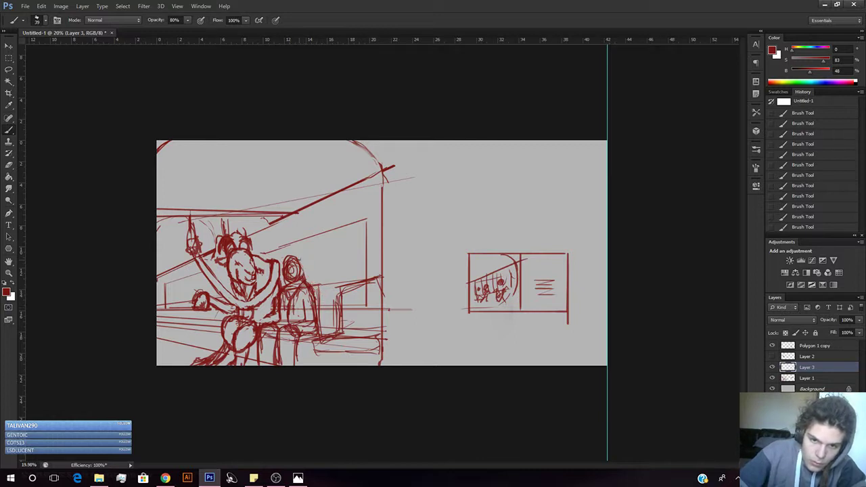
pyautogui.moveTo(296, 257); pyautogui.dragTo(322, 266)
pyautogui.moveTo(298, 258)
pyautogui.mouseDown()
pyautogui.moveTo(324, 286)
pyautogui.moveTo(309, 302)
pyautogui.mouseUp()
pyautogui.moveTo(298, 268)
pyautogui.mouseDown()
pyautogui.moveTo(307, 279)
pyautogui.moveTo(322, 276)
pyautogui.moveTo(315, 282)
pyautogui.mouseUp()
pyautogui.moveTo(317, 272)
pyautogui.mouseDown()
pyautogui.moveTo(311, 279)
pyautogui.moveTo(298, 270)
pyautogui.moveTo(325, 272)
pyautogui.mouseUp()
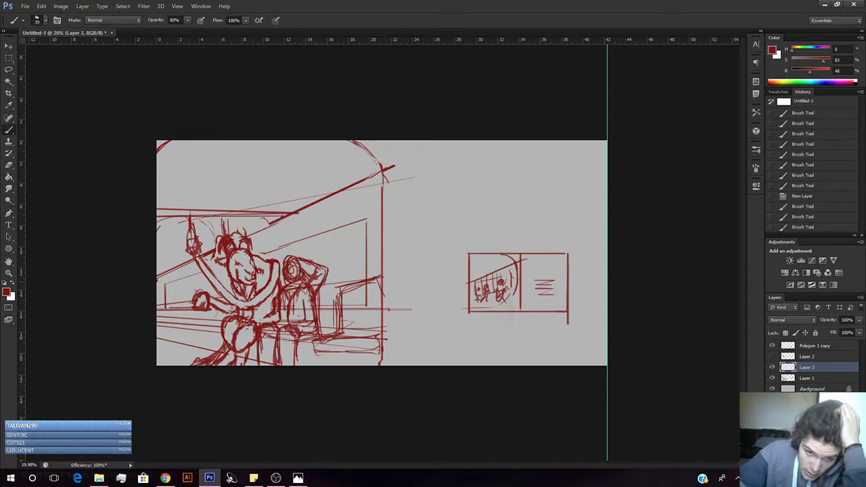
pyautogui.moveTo(269, 260)
pyautogui.mouseDown()
pyautogui.moveTo(278, 264)
pyautogui.moveTo(272, 297)
pyautogui.moveTo(278, 287)
pyautogui.mouseUp()
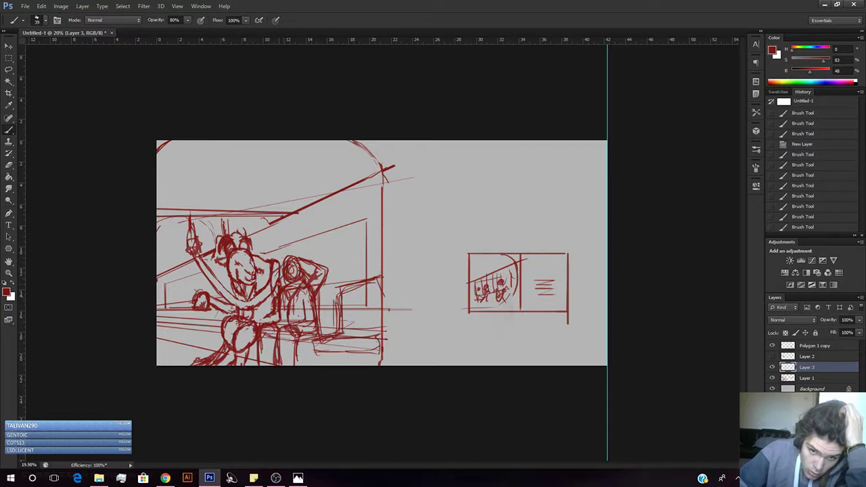
pyautogui.click(772, 367)
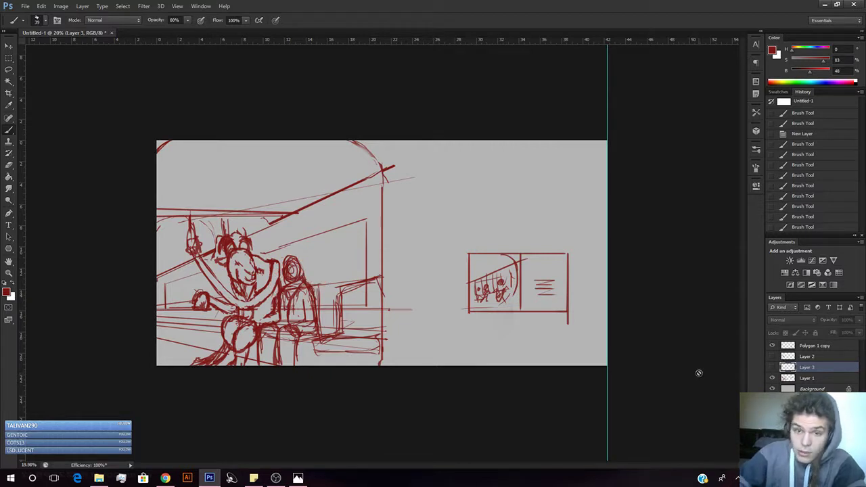
pyautogui.press('Delete')
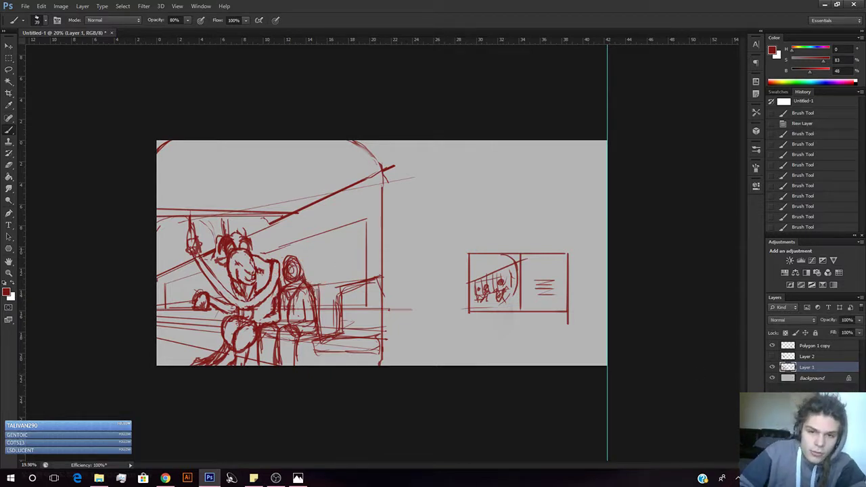
# Erase stray lines inside the seated figure's torso and refine the goat figure's side and hip outline next to it.
pyautogui.press('e')
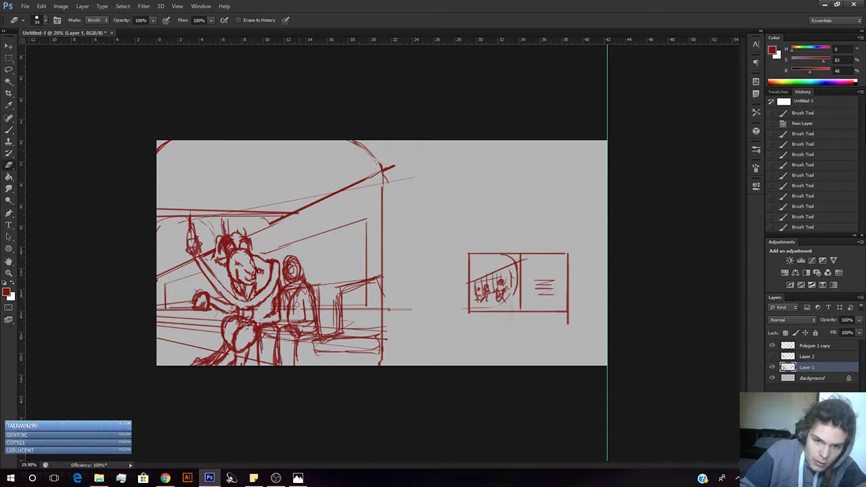
pyautogui.moveTo(303, 293)
pyautogui.mouseDown()
pyautogui.moveTo(307, 300)
pyautogui.moveTo(291, 319)
pyautogui.moveTo(284, 310)
pyautogui.moveTo(283, 324)
pyautogui.mouseUp()
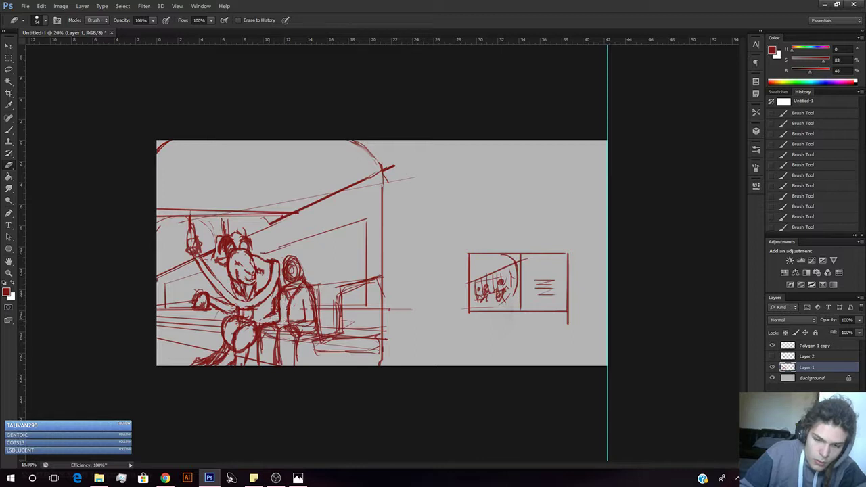
pyautogui.press('b')
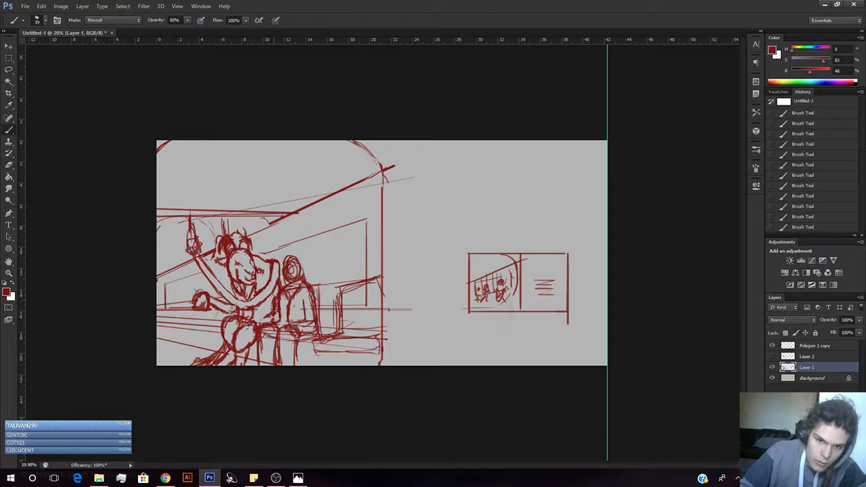
pyautogui.moveTo(268, 316); pyautogui.dragTo(272, 324)
pyautogui.moveTo(278, 290)
pyautogui.mouseDown()
pyautogui.moveTo(279, 318)
pyautogui.moveTo(278, 304)
pyautogui.mouseUp()
pyautogui.press('e')
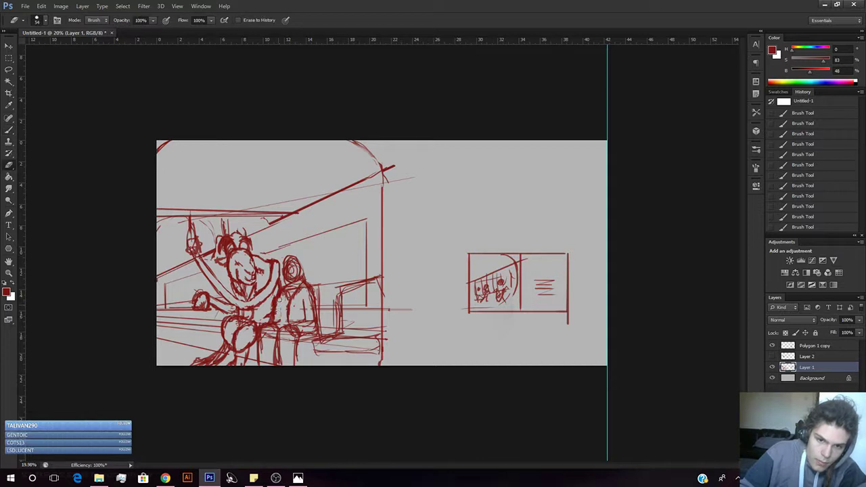
pyautogui.press('b')
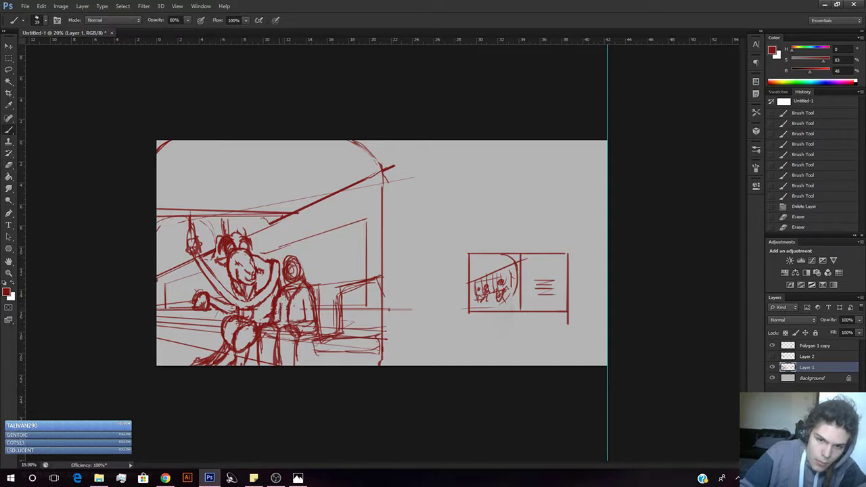
pyautogui.moveTo(280, 302); pyautogui.dragTo(278, 323)
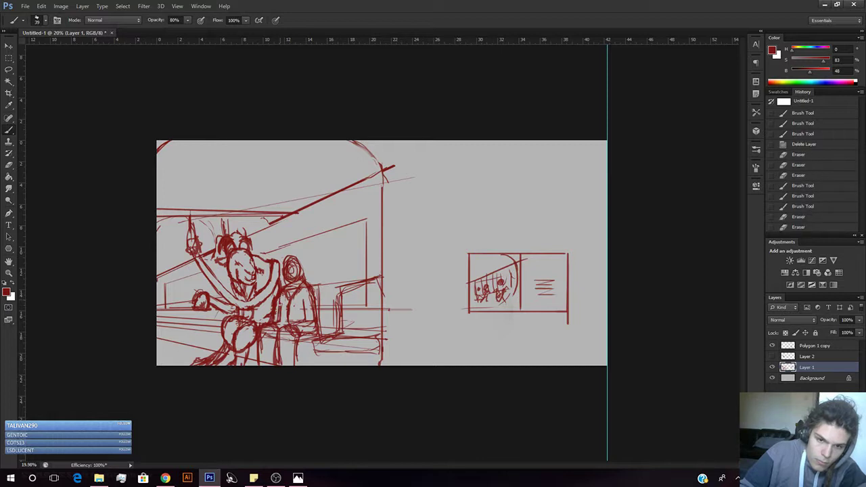
# Draw both arm outlines along the seated hooded figure's torso and clean up the lines around its lap and legs.
pyautogui.moveTo(281, 304); pyautogui.dragTo(285, 324)
pyautogui.moveTo(281, 306); pyautogui.dragTo(286, 322)
pyautogui.moveTo(303, 291)
pyautogui.mouseDown()
pyautogui.moveTo(291, 318)
pyautogui.moveTo(307, 318)
pyautogui.mouseUp()
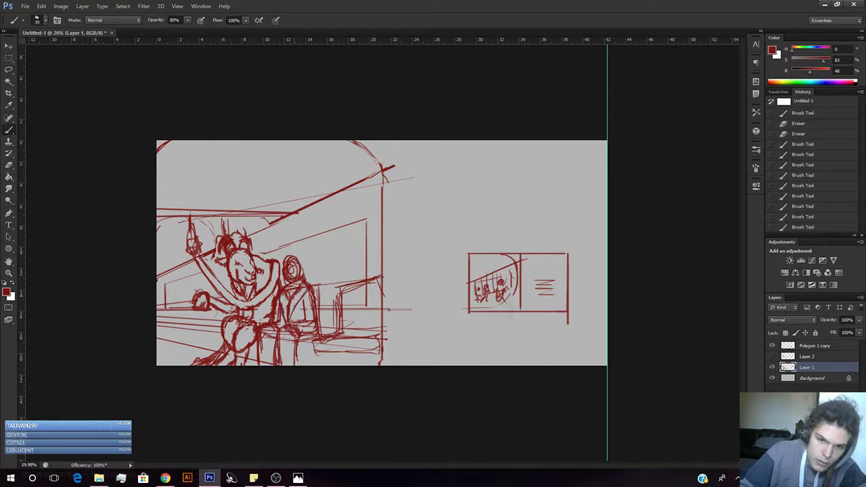
pyautogui.press('e')
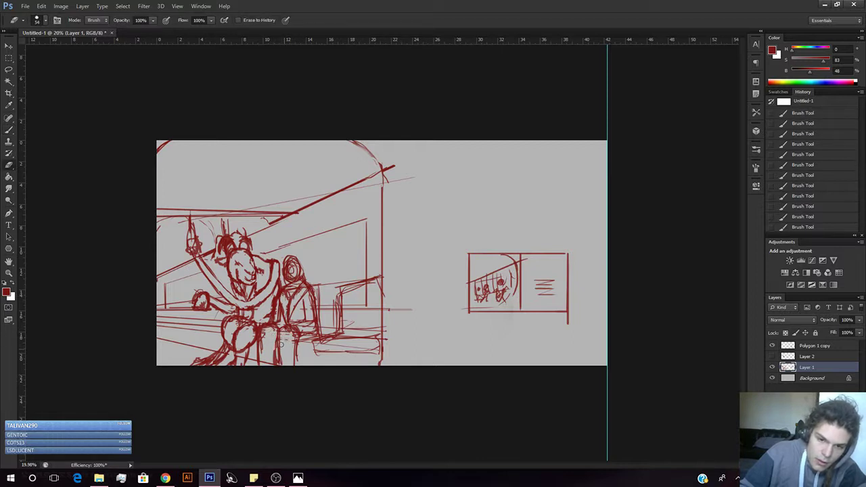
pyautogui.press('b')
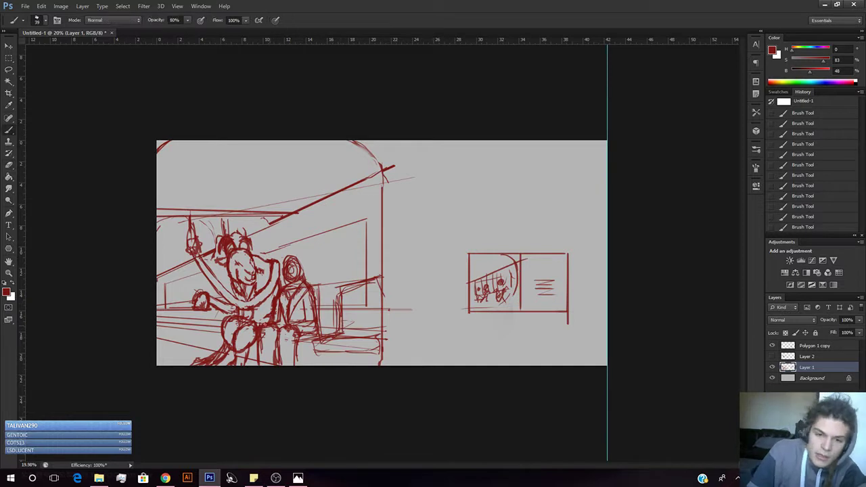
pyautogui.press('e')
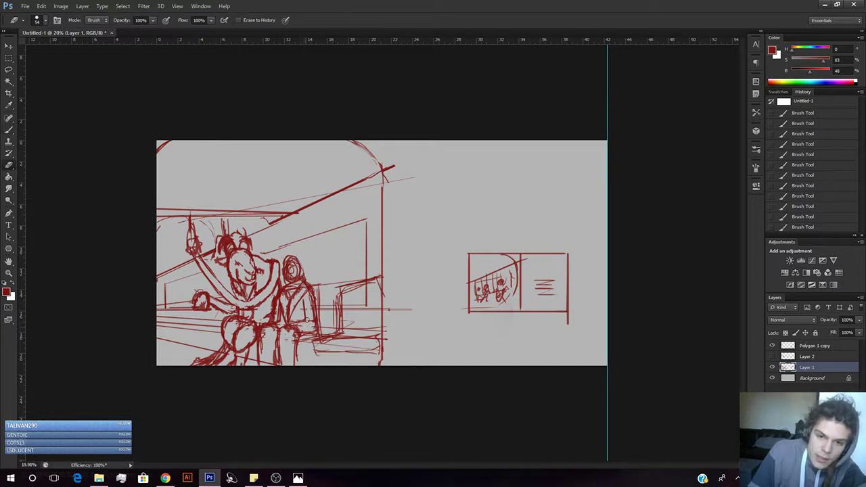
pyautogui.press('b')
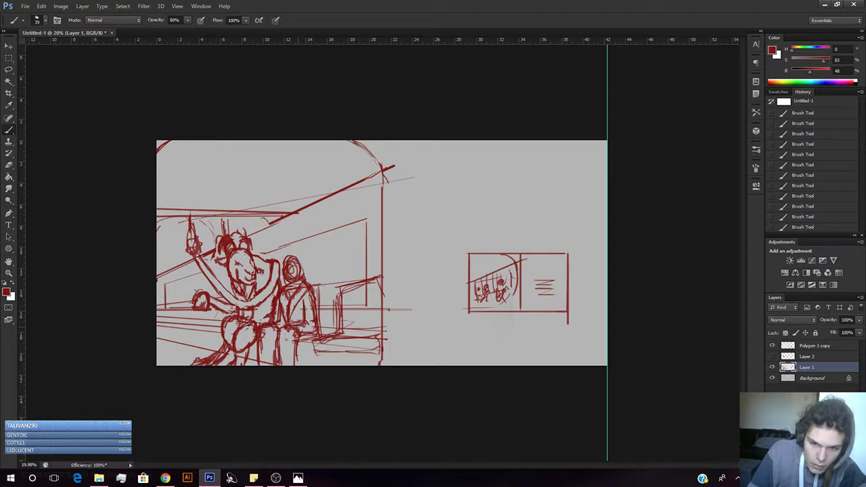
# Reinforce the hooded figure's outer forearm, erase stray torso lines and refine the face and neck inside the hood.
pyautogui.moveTo(305, 300); pyautogui.dragTo(307, 315)
pyautogui.press('e')
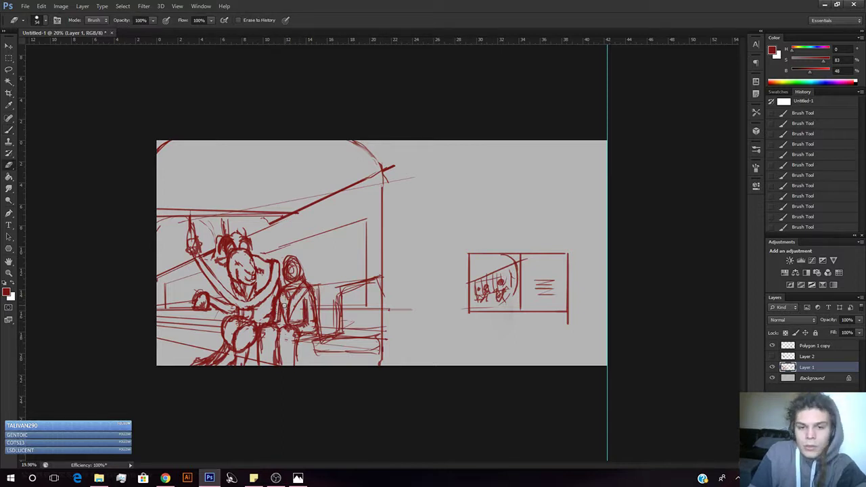
pyautogui.press('b')
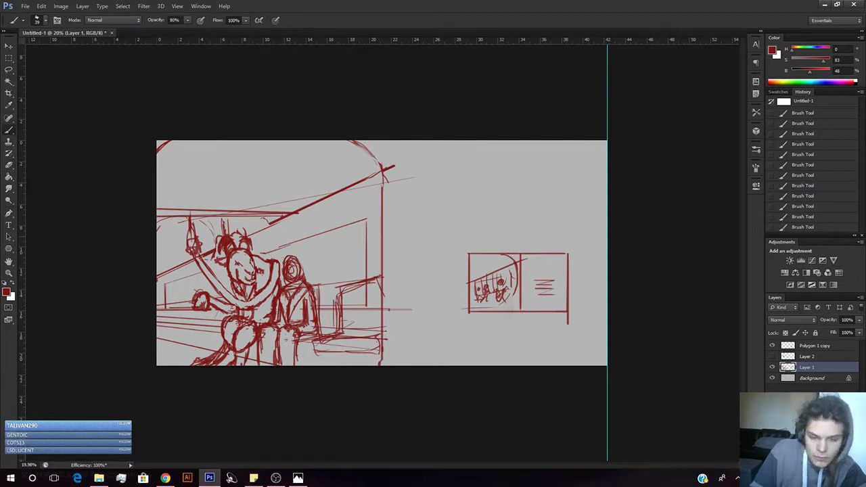
pyautogui.press('e')
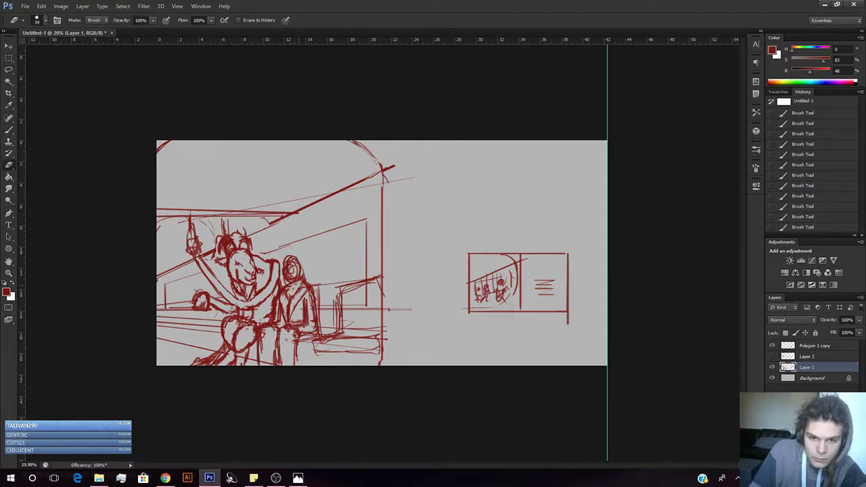
pyautogui.press('b')
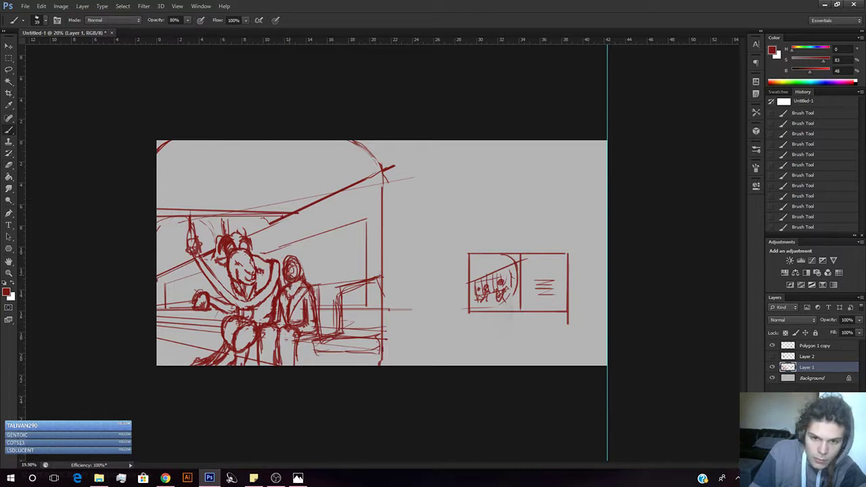
pyautogui.moveTo(287, 268)
pyautogui.mouseDown()
pyautogui.moveTo(301, 282)
pyautogui.moveTo(291, 298)
pyautogui.moveTo(296, 291)
pyautogui.mouseUp()
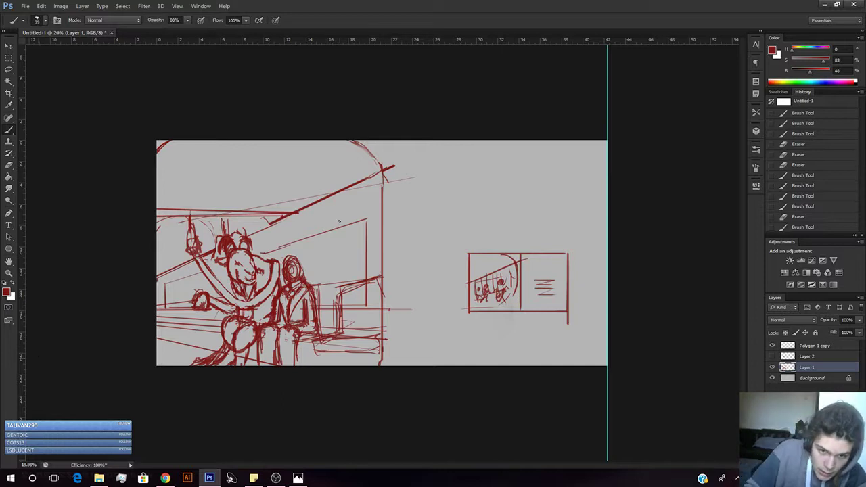
# Touch up the goat figure's shoulder and horn area, and erase excess lines in its lowered hand.
pyautogui.press('e')
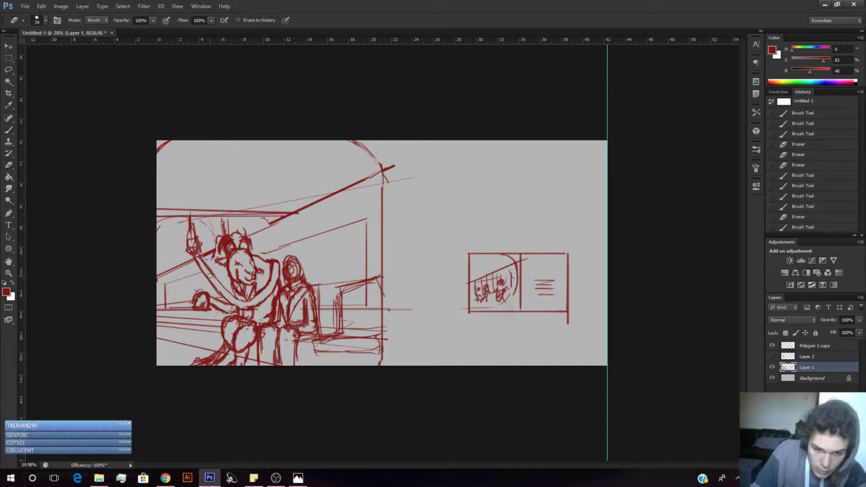
pyautogui.press('b')
pyautogui.moveTo(216, 256)
pyautogui.mouseDown()
pyautogui.moveTo(223, 262)
pyautogui.moveTo(251, 243)
pyautogui.mouseUp()
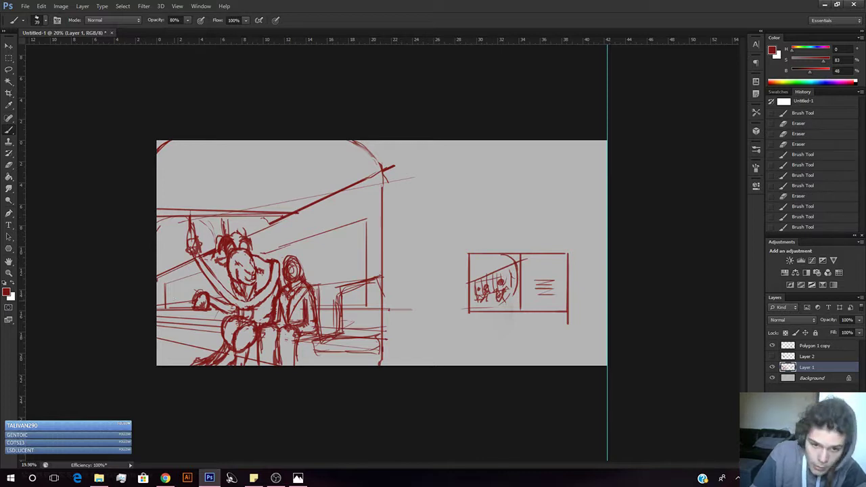
pyautogui.press('e')
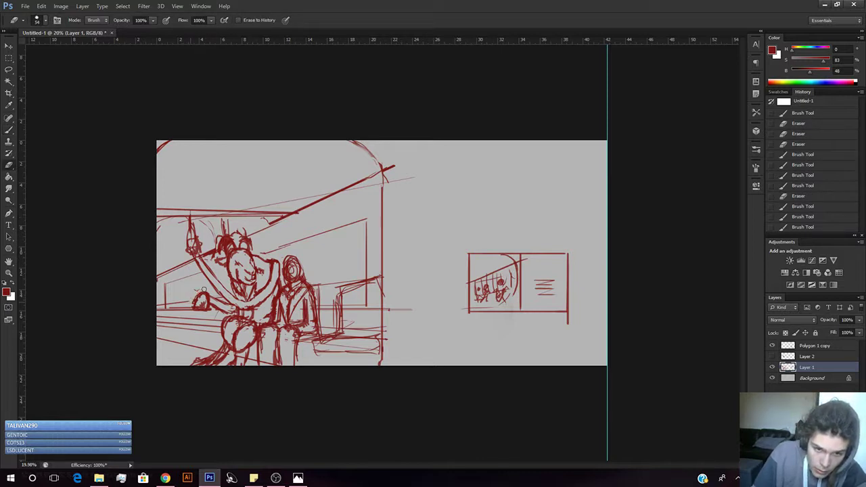
pyautogui.moveTo(195, 296); pyautogui.dragTo(206, 293)
pyautogui.moveTo(199, 302); pyautogui.dragTo(202, 303)
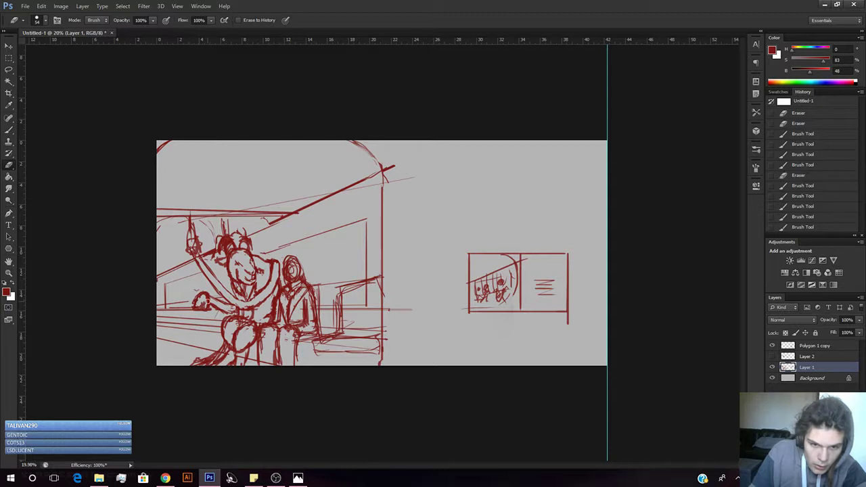
pyautogui.press('b')
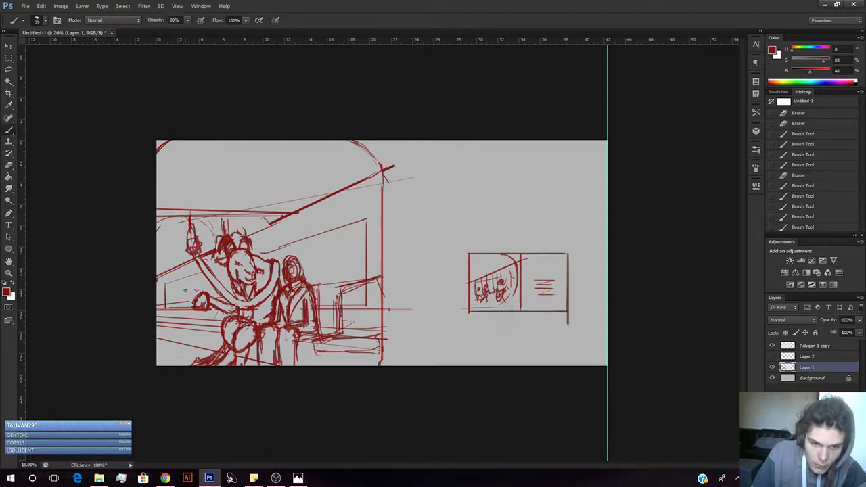
# Try a wide, elongated head for a third figure beside the goat's lowered hand, and undo its strokes.
pyautogui.moveTo(208, 293)
pyautogui.mouseDown()
pyautogui.moveTo(212, 299)
pyautogui.moveTo(190, 303)
pyautogui.mouseUp()
pyautogui.moveTo(190, 291)
pyautogui.mouseDown()
pyautogui.moveTo(191, 314)
pyautogui.moveTo(182, 306)
pyautogui.moveTo(172, 325)
pyautogui.moveTo(202, 330)
pyautogui.moveTo(215, 313)
pyautogui.moveTo(207, 333)
pyautogui.moveTo(215, 327)
pyautogui.mouseUp()
pyautogui.moveTo(186, 288)
pyautogui.mouseDown()
pyautogui.moveTo(174, 297)
pyautogui.moveTo(197, 287)
pyautogui.moveTo(174, 297)
pyautogui.mouseUp()
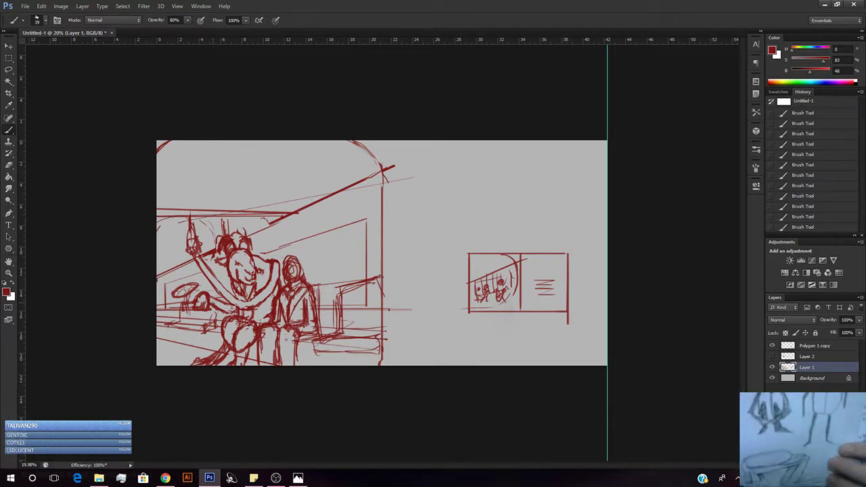
pyautogui.hotkey('alt', 'Tab')
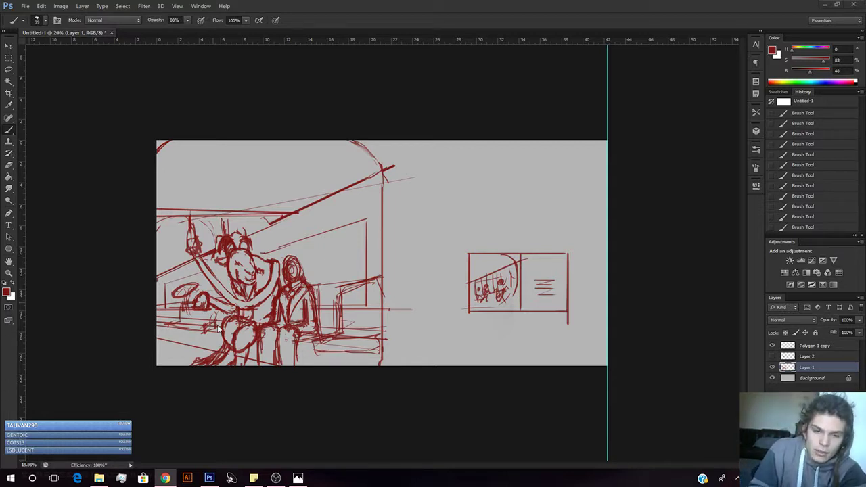
pyautogui.click(163, 281)
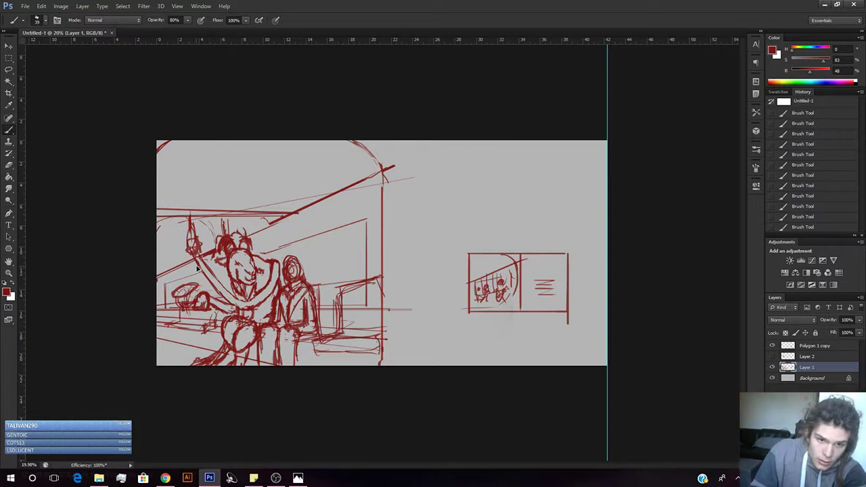
pyautogui.hotkey('ctrl', 'z')
pyautogui.hotkey('ctrl', 'alt', 'z')
pyautogui.hotkey('ctrl', 'alt', 'z')
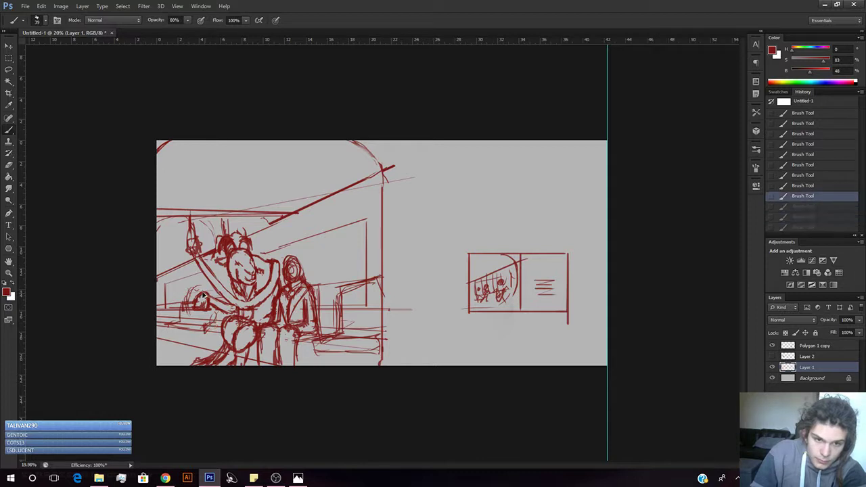
# Sketch a small seated third figure under the goat's lowered hand, with a rounded body, dangling legs and a head.
pyautogui.moveTo(189, 291)
pyautogui.mouseDown()
pyautogui.moveTo(183, 317)
pyautogui.moveTo(196, 285)
pyautogui.moveTo(208, 290)
pyautogui.moveTo(205, 321)
pyautogui.moveTo(180, 311)
pyautogui.moveTo(196, 322)
pyautogui.moveTo(210, 313)
pyautogui.moveTo(174, 324)
pyautogui.mouseUp()
pyautogui.moveTo(172, 327)
pyautogui.mouseDown()
pyautogui.moveTo(161, 352)
pyautogui.moveTo(167, 350)
pyautogui.mouseUp()
pyautogui.moveTo(205, 319)
pyautogui.mouseDown()
pyautogui.moveTo(192, 350)
pyautogui.moveTo(201, 354)
pyautogui.mouseUp()
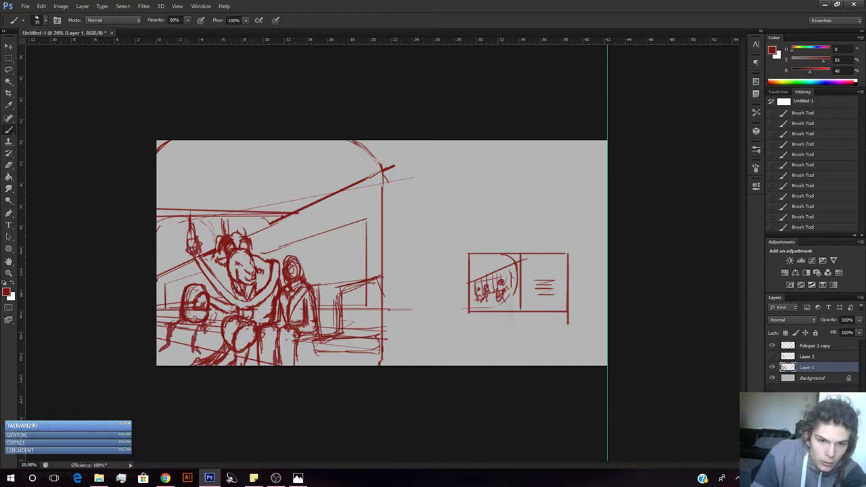
pyautogui.moveTo(185, 291)
pyautogui.mouseDown()
pyautogui.moveTo(205, 278)
pyautogui.moveTo(188, 294)
pyautogui.moveTo(199, 294)
pyautogui.moveTo(178, 264)
pyautogui.moveTo(205, 277)
pyautogui.moveTo(179, 290)
pyautogui.moveTo(169, 279)
pyautogui.mouseUp()
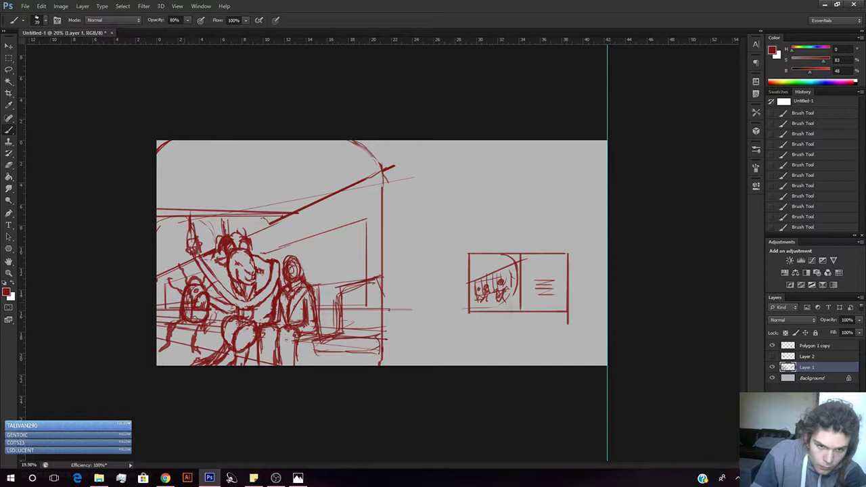
# Erase stray lines inside the third figure's body and remove its dangling legs.
pyautogui.press('e')
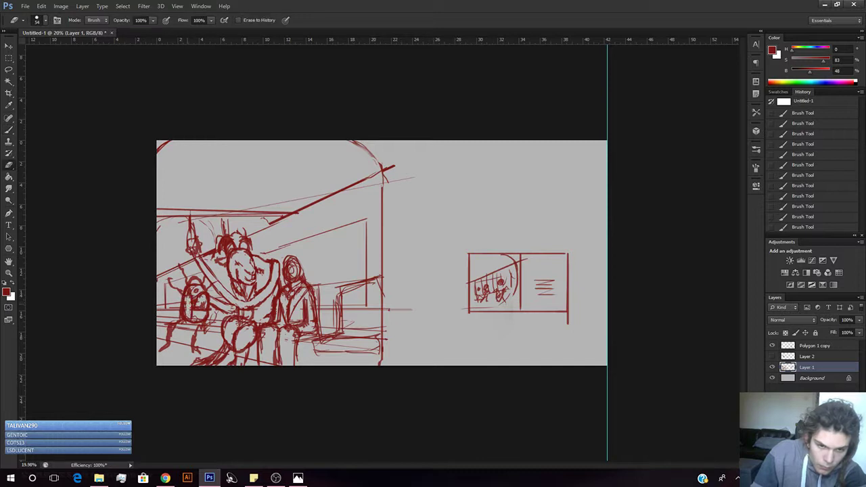
pyautogui.moveTo(188, 305); pyautogui.dragTo(189, 314)
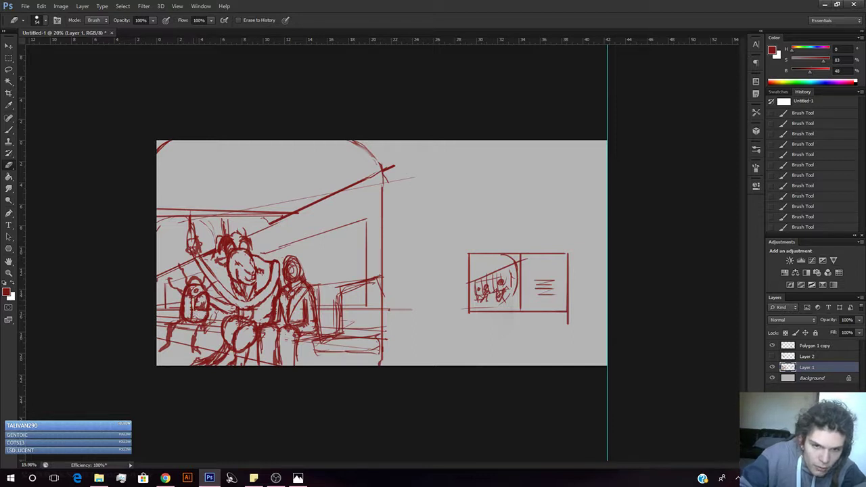
pyautogui.moveTo(209, 318); pyautogui.dragTo(213, 312)
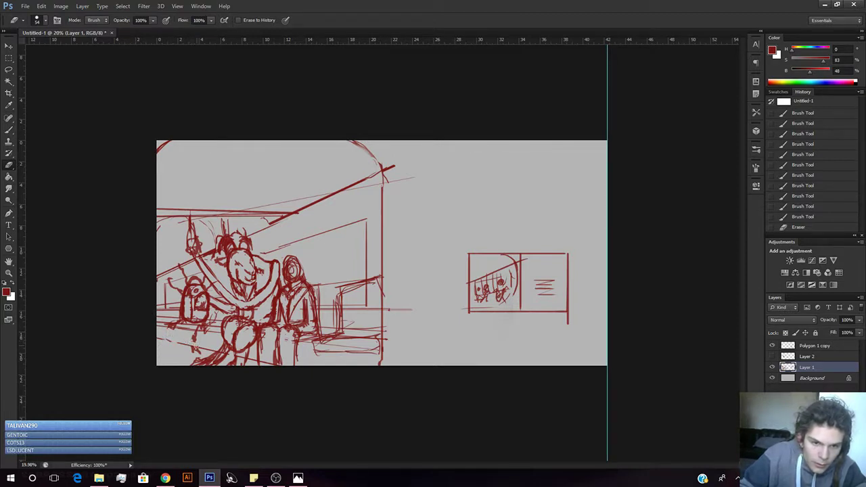
pyautogui.moveTo(195, 345)
pyautogui.mouseDown()
pyautogui.moveTo(197, 355)
pyautogui.moveTo(192, 348)
pyautogui.mouseUp()
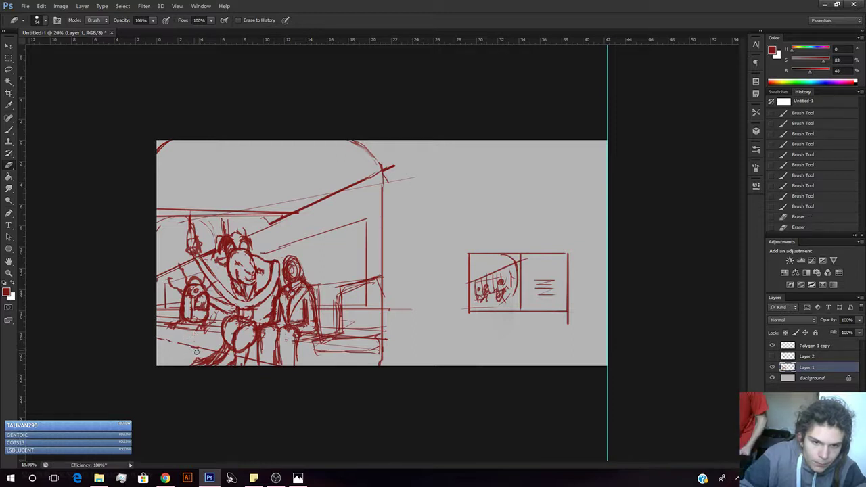
# Draw heavier robe lines down both sides of the third figure and across its base.
pyautogui.press('b')
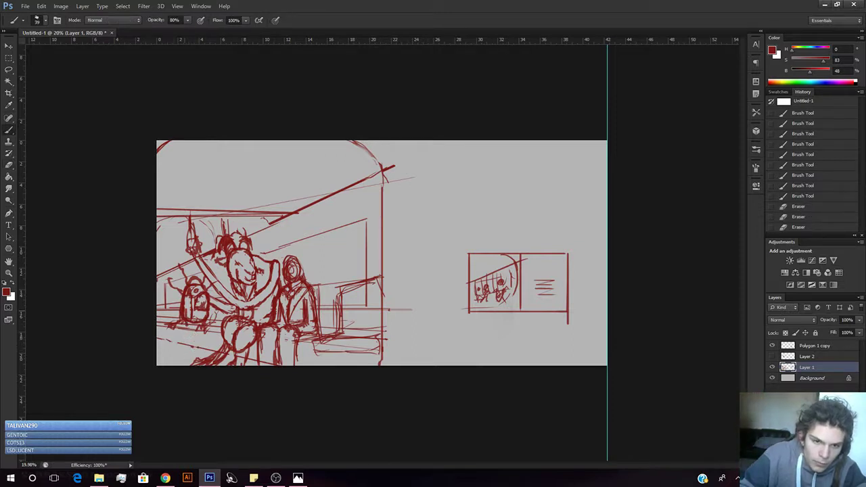
pyautogui.moveTo(185, 304)
pyautogui.mouseDown()
pyautogui.moveTo(181, 332)
pyautogui.moveTo(168, 329)
pyautogui.mouseUp()
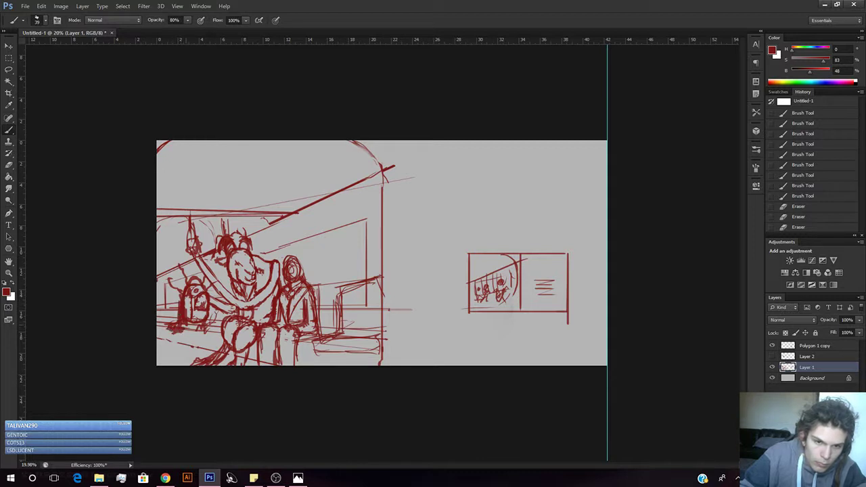
pyautogui.moveTo(188, 300)
pyautogui.mouseDown()
pyautogui.moveTo(186, 326)
pyautogui.moveTo(197, 324)
pyautogui.moveTo(194, 334)
pyautogui.moveTo(190, 317)
pyautogui.moveTo(183, 334)
pyautogui.moveTo(211, 339)
pyautogui.mouseUp()
pyautogui.moveTo(213, 325)
pyautogui.mouseDown()
pyautogui.moveTo(208, 340)
pyautogui.moveTo(190, 338)
pyautogui.moveTo(214, 328)
pyautogui.mouseUp()
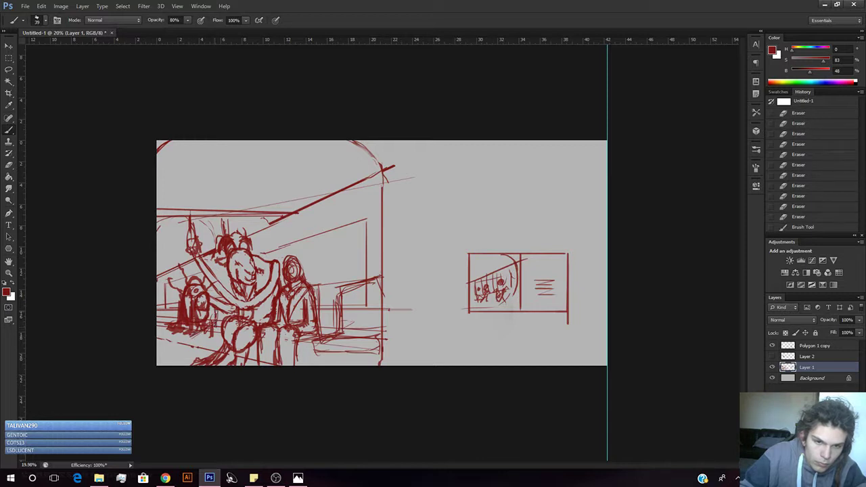
# Detail the goat's fingers on the third figure's shoulder and sketch the bench edge beneath that figure.
pyautogui.moveTo(213, 292); pyautogui.dragTo(211, 302)
pyautogui.moveTo(209, 298); pyautogui.dragTo(213, 304)
pyautogui.moveTo(207, 300); pyautogui.dragTo(211, 305)
pyautogui.moveTo(167, 328)
pyautogui.mouseDown()
pyautogui.moveTo(168, 341)
pyautogui.moveTo(195, 345)
pyautogui.mouseUp()
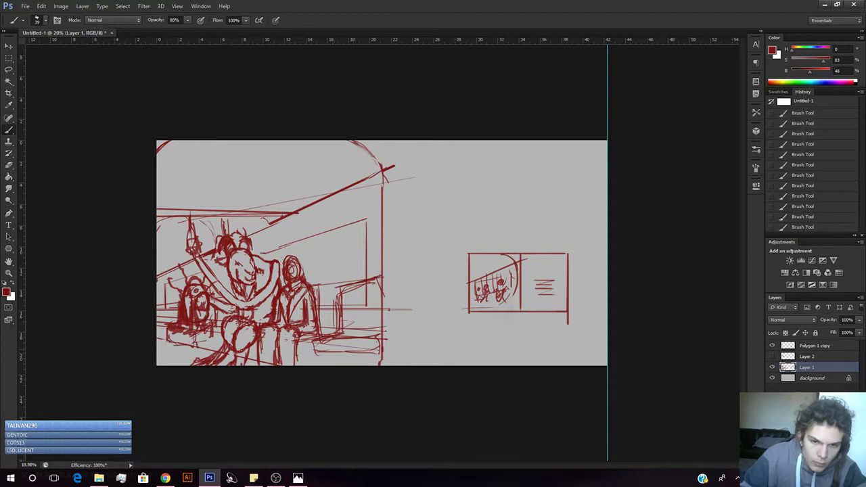
# Rework the bench edge beside the hooded figure, erasing the old lower lines and adding short new strokes.
pyautogui.moveTo(382, 352)
pyautogui.mouseDown()
pyautogui.moveTo(318, 351)
pyautogui.moveTo(381, 352)
pyautogui.mouseUp()
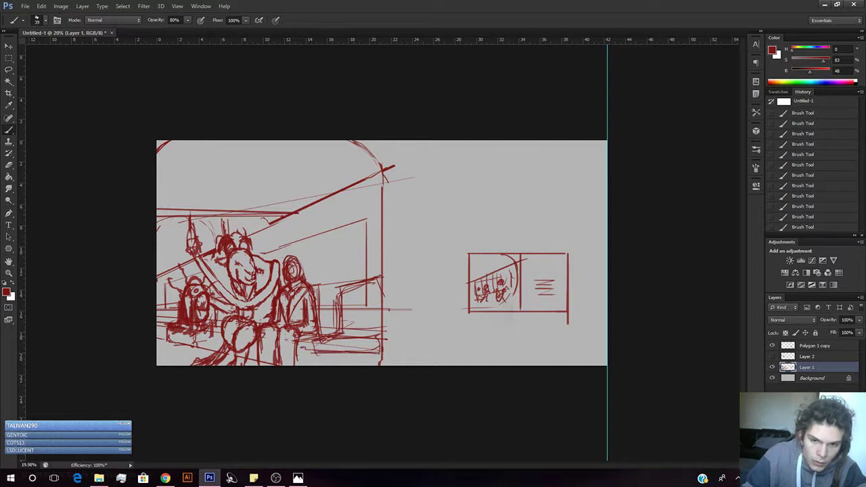
pyautogui.press('e')
pyautogui.moveTo(330, 339)
pyautogui.mouseDown()
pyautogui.moveTo(314, 341)
pyautogui.moveTo(366, 344)
pyautogui.moveTo(329, 340)
pyautogui.moveTo(344, 353)
pyautogui.moveTo(376, 351)
pyautogui.mouseUp()
pyautogui.press('b')
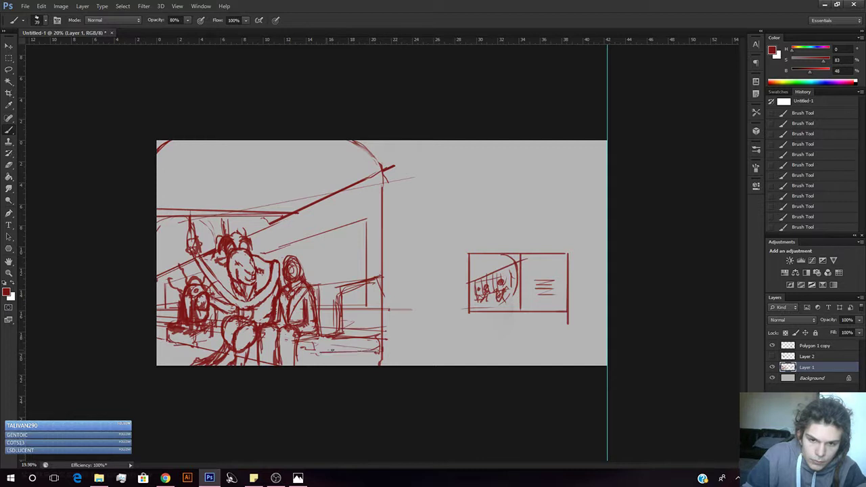
pyautogui.moveTo(317, 349); pyautogui.dragTo(375, 350)
pyautogui.moveTo(316, 347); pyautogui.dragTo(325, 347)
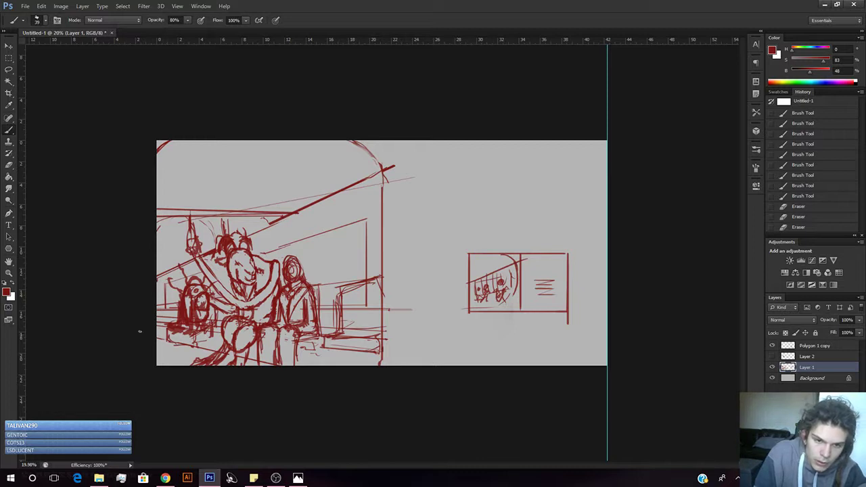
# Darken the third figure's robe and lap with more strokes, and erase excess lines around the goat's hand.
pyautogui.moveTo(172, 326)
pyautogui.mouseDown()
pyautogui.moveTo(219, 331)
pyautogui.moveTo(172, 333)
pyautogui.moveTo(192, 334)
pyautogui.moveTo(193, 321)
pyautogui.mouseUp()
pyautogui.moveTo(192, 314)
pyautogui.mouseDown()
pyautogui.moveTo(196, 325)
pyautogui.moveTo(170, 313)
pyautogui.moveTo(206, 300)
pyautogui.moveTo(203, 312)
pyautogui.moveTo(194, 314)
pyautogui.moveTo(205, 300)
pyautogui.moveTo(197, 311)
pyautogui.mouseUp()
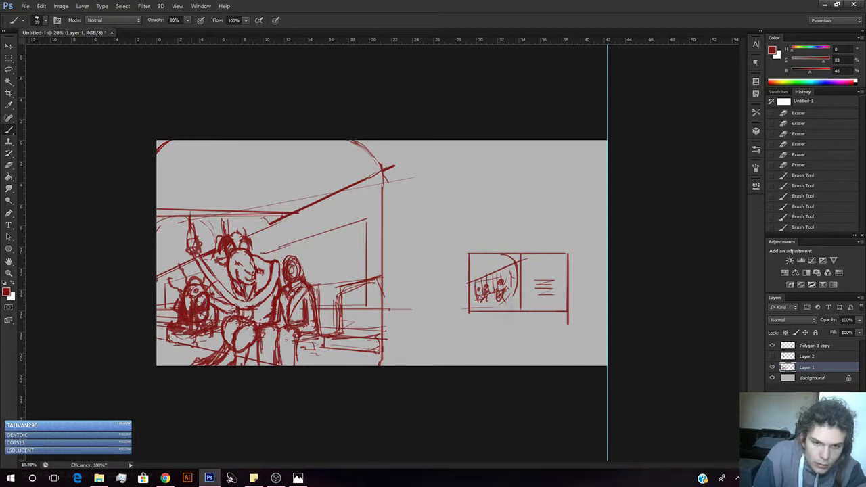
pyautogui.press('e')
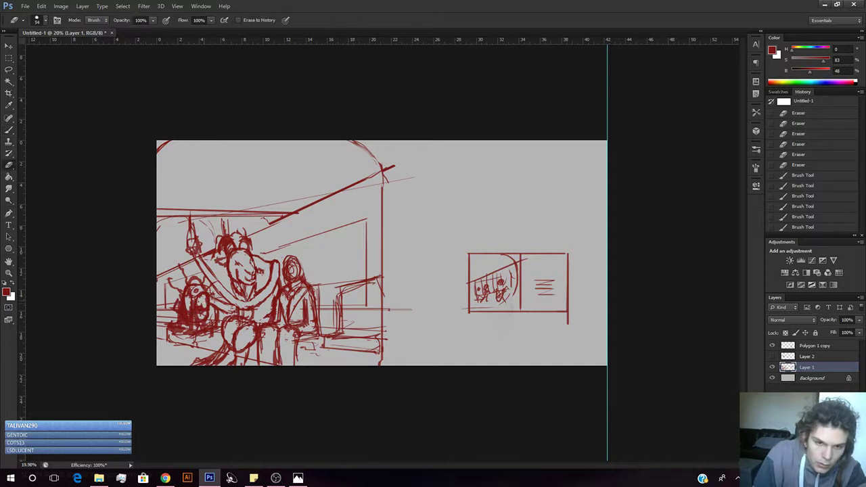
pyautogui.moveTo(201, 306); pyautogui.dragTo(201, 304)
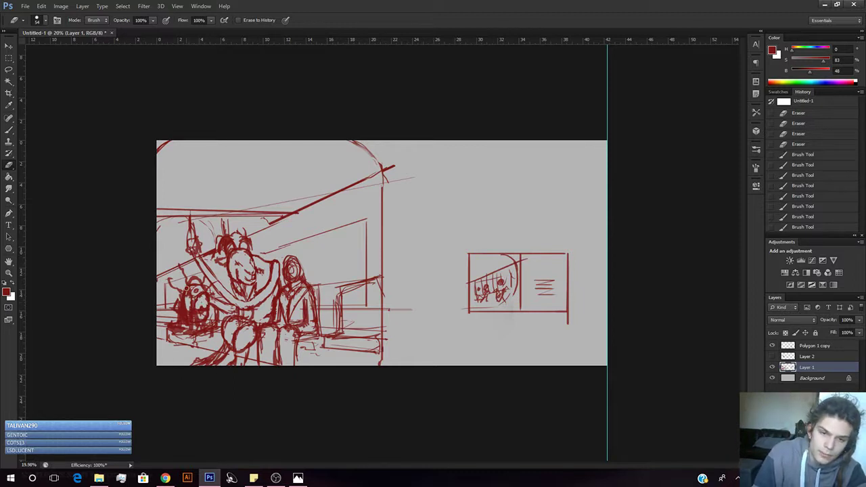
# Refine the seated figure left of the goat, erasing excess robe lines and adding short strokes to its robe and head.
pyautogui.moveTo(193, 314)
pyautogui.mouseDown()
pyautogui.moveTo(208, 293)
pyautogui.moveTo(205, 315)
pyautogui.moveTo(187, 316)
pyautogui.moveTo(189, 302)
pyautogui.moveTo(187, 324)
pyautogui.moveTo(190, 312)
pyautogui.mouseUp()
pyautogui.press('b')
pyautogui.moveTo(192, 303); pyautogui.dragTo(196, 313)
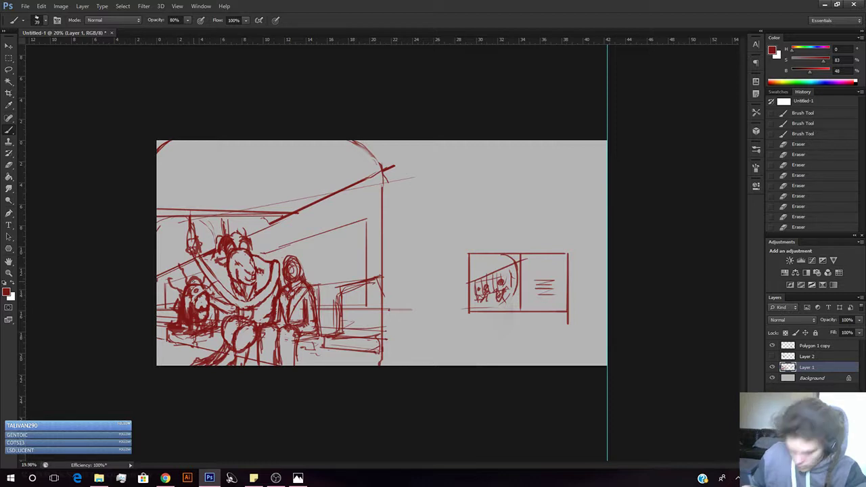
pyautogui.rightClick(402, 166)
pyautogui.click(121, 371)
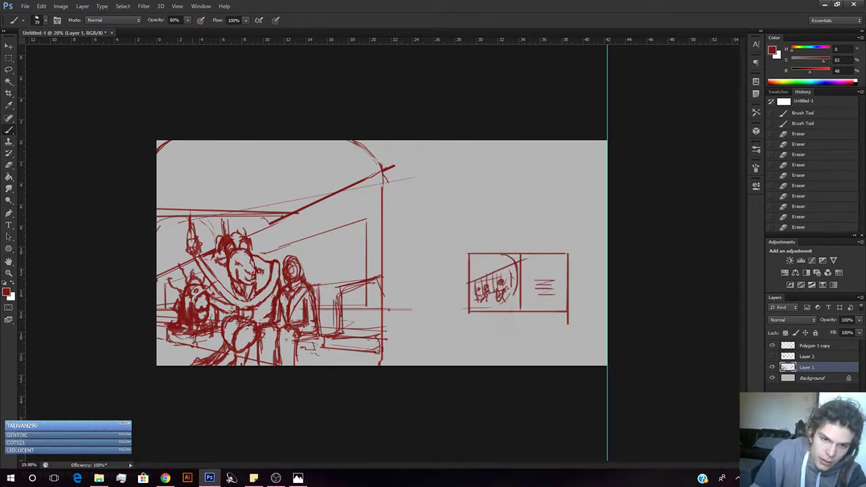
pyautogui.moveTo(192, 272); pyautogui.dragTo(201, 277)
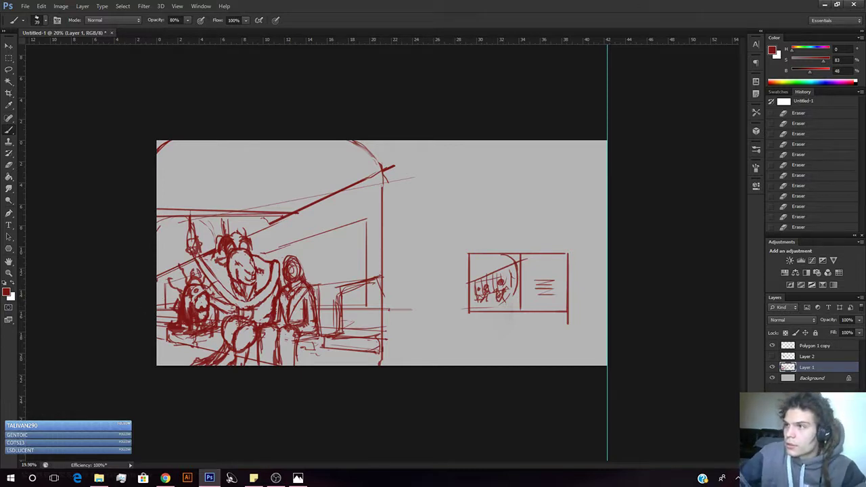
pyautogui.hotkey('alt', 'Tab')
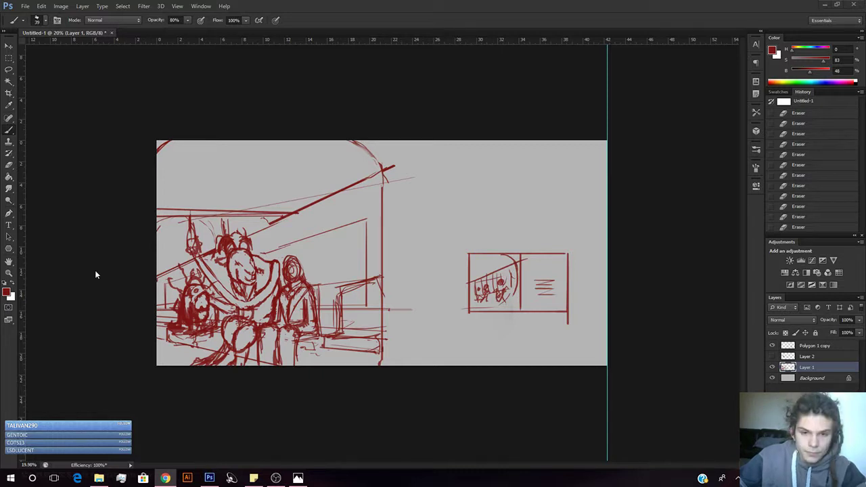
pyautogui.click(93, 321)
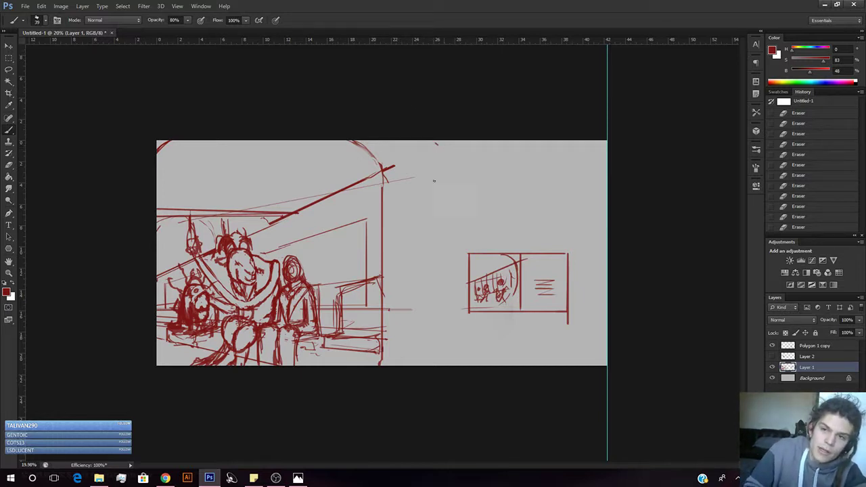
# Thicken the large arch's right curve and reinforce the diagonal beam line behind the goat's head.
pyautogui.moveTo(355, 140); pyautogui.dragTo(384, 179)
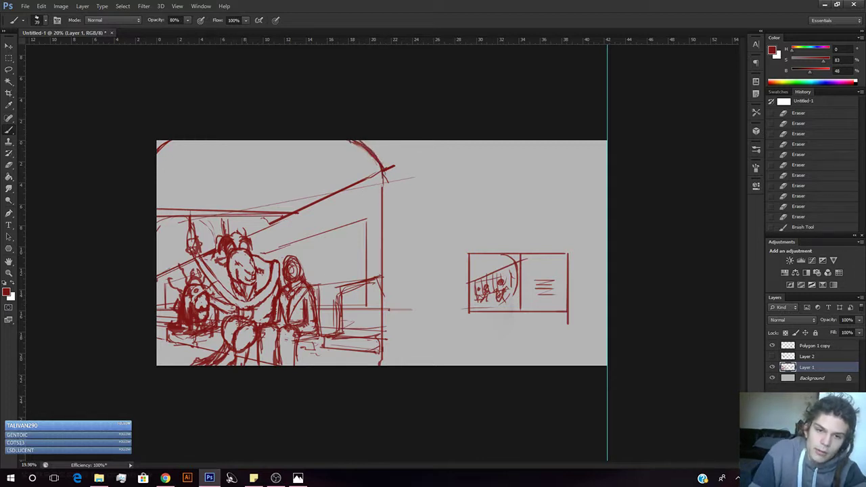
pyautogui.moveTo(240, 248)
pyautogui.mouseDown()
pyautogui.moveTo(249, 254)
pyautogui.moveTo(268, 226)
pyautogui.mouseUp()
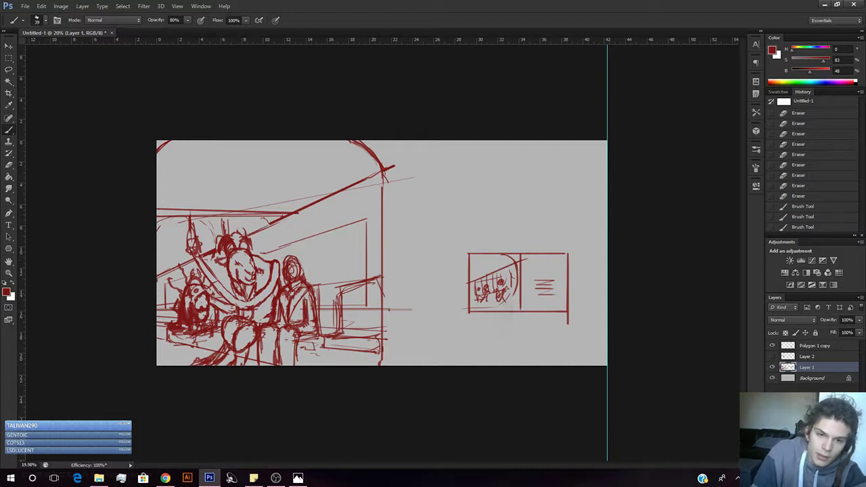
# Try sketching loose vertical and slanted strokes inside the wall panel beside the right-hand hooded figure.
pyautogui.moveTo(345, 259); pyautogui.dragTo(346, 279)
pyautogui.moveTo(361, 229)
pyautogui.mouseDown()
pyautogui.moveTo(360, 270)
pyautogui.moveTo(334, 284)
pyautogui.mouseUp()
pyautogui.moveTo(343, 253); pyautogui.dragTo(345, 278)
pyautogui.moveTo(329, 248)
pyautogui.mouseDown()
pyautogui.moveTo(333, 294)
pyautogui.moveTo(320, 283)
pyautogui.mouseUp()
pyautogui.moveTo(307, 249)
pyautogui.mouseDown()
pyautogui.moveTo(315, 270)
pyautogui.moveTo(307, 257)
pyautogui.moveTo(323, 292)
pyautogui.moveTo(322, 246)
pyautogui.moveTo(327, 311)
pyautogui.moveTo(336, 258)
pyautogui.moveTo(336, 289)
pyautogui.mouseUp()
pyautogui.moveTo(342, 252)
pyautogui.mouseDown()
pyautogui.moveTo(343, 288)
pyautogui.moveTo(351, 284)
pyautogui.moveTo(319, 283)
pyautogui.mouseUp()
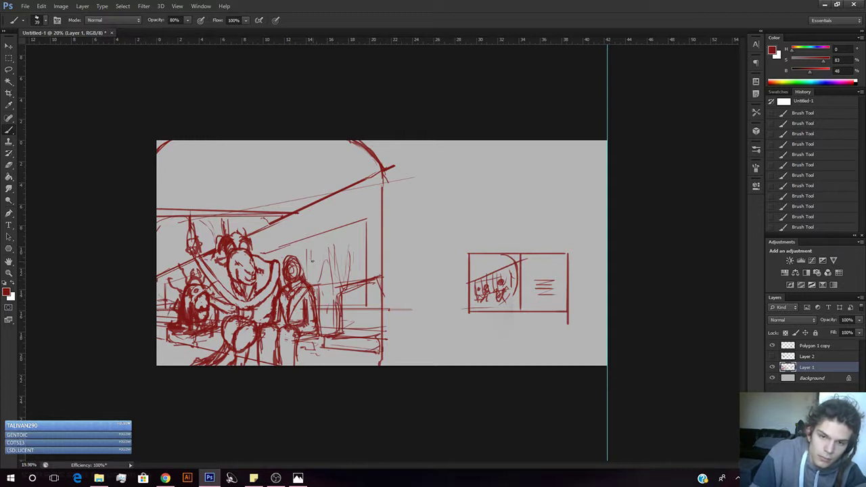
# Try outlining and shading a rounded block shape over the strokes inside the wall panel.
pyautogui.moveTo(352, 251)
pyautogui.mouseDown()
pyautogui.moveTo(324, 288)
pyautogui.moveTo(316, 253)
pyautogui.moveTo(359, 268)
pyautogui.moveTo(337, 282)
pyautogui.moveTo(317, 278)
pyautogui.moveTo(363, 272)
pyautogui.moveTo(352, 257)
pyautogui.moveTo(312, 249)
pyautogui.mouseUp()
pyautogui.moveTo(319, 246)
pyautogui.mouseDown()
pyautogui.moveTo(302, 249)
pyautogui.moveTo(335, 248)
pyautogui.moveTo(321, 249)
pyautogui.mouseUp()
pyautogui.moveTo(331, 248)
pyautogui.mouseDown()
pyautogui.moveTo(310, 249)
pyautogui.moveTo(310, 273)
pyautogui.moveTo(316, 250)
pyautogui.moveTo(358, 256)
pyautogui.moveTo(366, 278)
pyautogui.moveTo(316, 278)
pyautogui.moveTo(310, 266)
pyautogui.moveTo(329, 281)
pyautogui.moveTo(345, 275)
pyautogui.mouseUp()
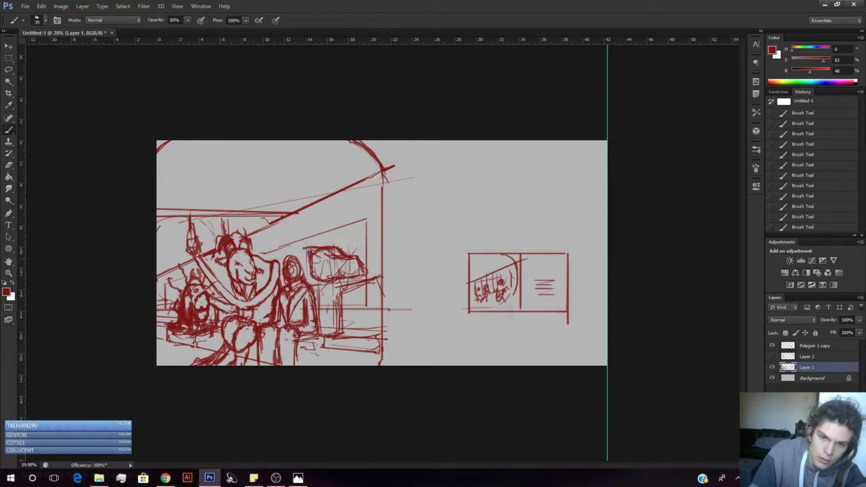
pyautogui.moveTo(251, 253); pyautogui.dragTo(259, 254)
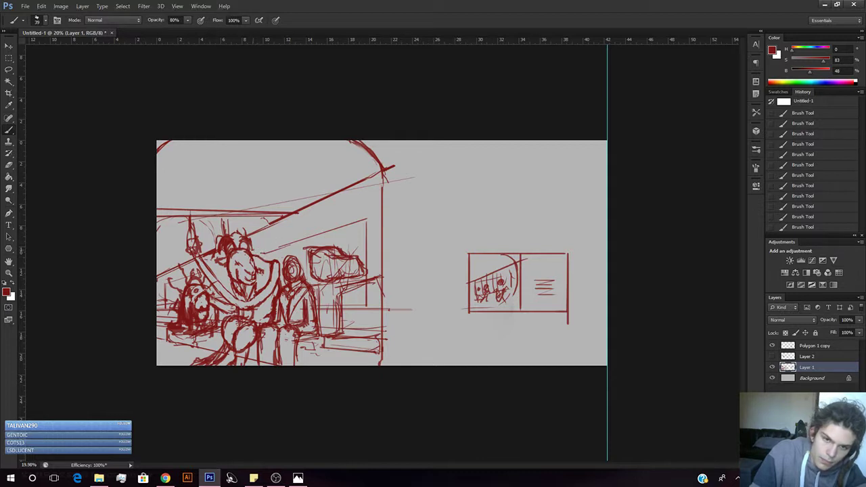
pyautogui.press('e')
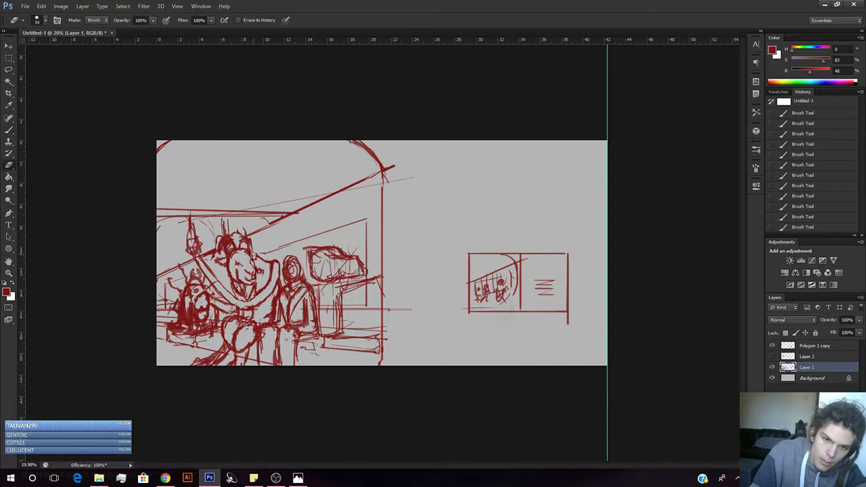
pyautogui.press('b')
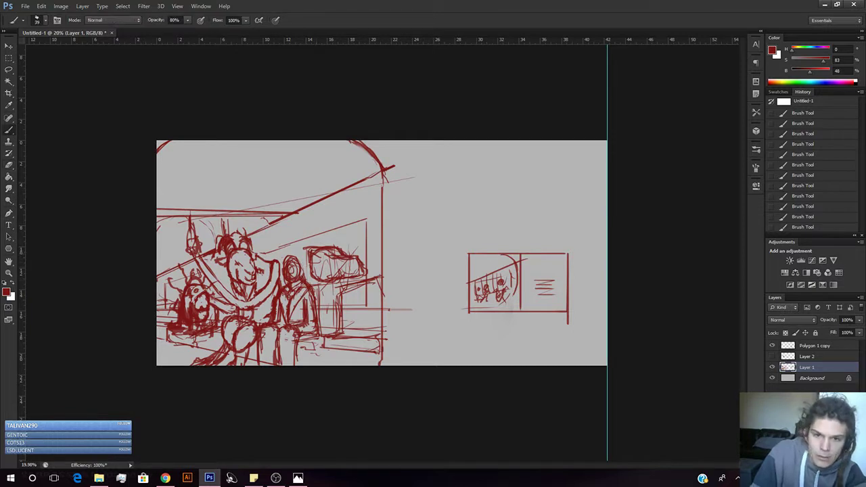
pyautogui.moveTo(304, 248)
pyautogui.mouseDown()
pyautogui.moveTo(311, 261)
pyautogui.moveTo(319, 248)
pyautogui.moveTo(320, 259)
pyautogui.moveTo(306, 259)
pyautogui.moveTo(357, 268)
pyautogui.moveTo(359, 260)
pyautogui.mouseUp()
pyautogui.press('e')
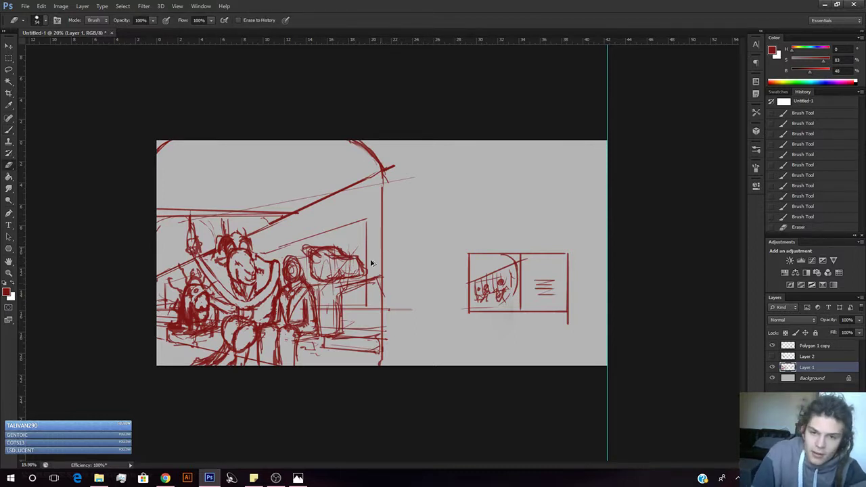
# Undo the block shape and strokes in the wall panel, and erase the leftover marks.
pyautogui.hotkey('ctrl', 'alt', 'z')
pyautogui.hotkey('ctrl', 'alt', 'z')
pyautogui.hotkey('ctrl', 'alt', 'z')
pyautogui.hotkey('ctrl', 'alt', 'z')
pyautogui.hotkey('ctrl', 'alt', 'z')
pyautogui.hotkey('ctrl', 'alt', 'z')
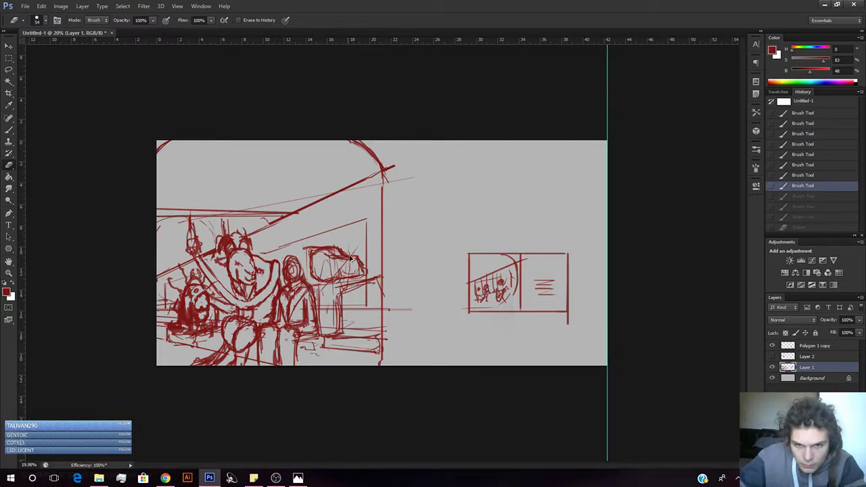
pyautogui.hotkey('ctrl', 'alt', 'z')
pyautogui.hotkey('ctrl', 'alt', 'z')
pyautogui.hotkey('ctrl', 'alt', 'z')
pyautogui.hotkey('ctrl', 'alt', 'z')
pyautogui.hotkey('ctrl', 'alt', 'z')
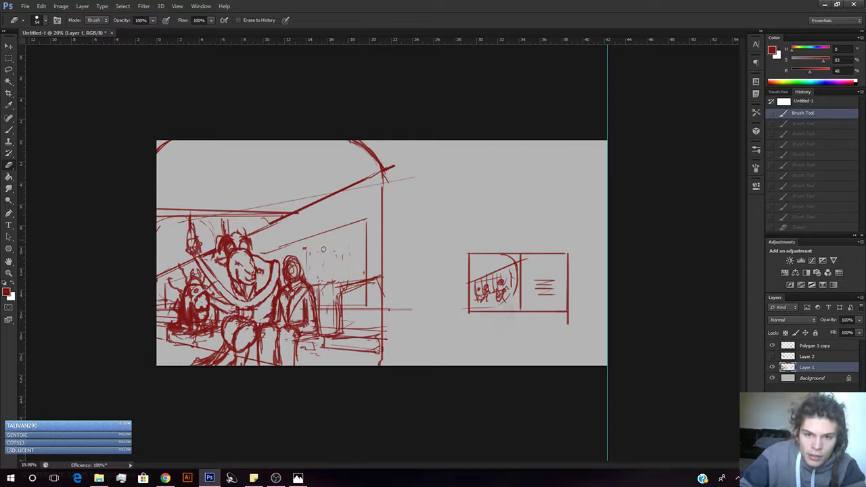
pyautogui.moveTo(352, 261)
pyautogui.mouseDown()
pyautogui.moveTo(362, 242)
pyautogui.moveTo(322, 278)
pyautogui.mouseUp()
# Draw a row of vertical strokes across the wall panel beside the hooded figure, undoing the first attempts.
pyautogui.press('b')
pyautogui.moveTo(326, 245); pyautogui.dragTo(331, 281)
pyautogui.moveTo(347, 255)
pyautogui.mouseDown()
pyautogui.moveTo(353, 261)
pyautogui.moveTo(319, 279)
pyautogui.moveTo(326, 281)
pyautogui.mouseUp()
pyautogui.hotkey('ctrl', 'alt', 'z')
pyautogui.hotkey('ctrl', 'alt', 'z')
pyautogui.hotkey('ctrl', 'alt', 'z')
pyautogui.hotkey('ctrl', 'alt', 'z')
pyautogui.moveTo(323, 263)
pyautogui.mouseDown()
pyautogui.moveTo(328, 282)
pyautogui.moveTo(336, 279)
pyautogui.mouseUp()
pyautogui.moveTo(335, 247); pyautogui.dragTo(343, 280)
pyautogui.moveTo(344, 257); pyautogui.dragTo(352, 278)
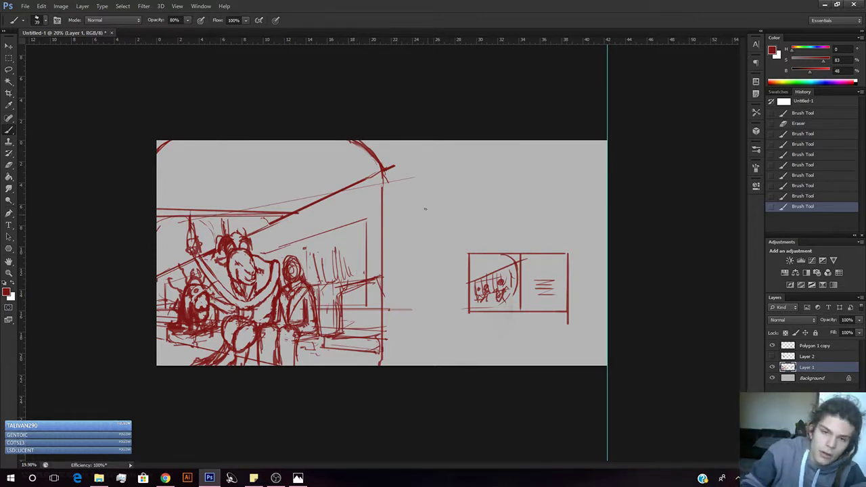
# Add short strokes along the wall panel's vertical row and sketch lines below the bench at the scene's lower left.
pyautogui.moveTo(303, 261); pyautogui.dragTo(304, 254)
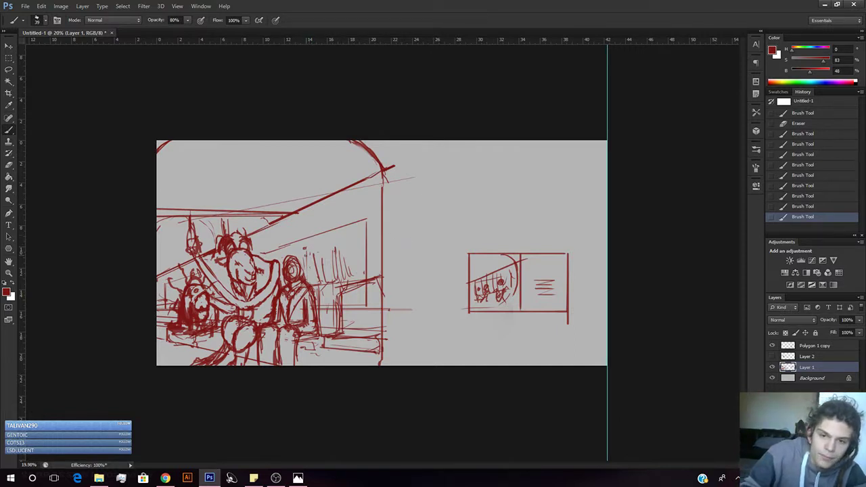
pyautogui.moveTo(306, 266)
pyautogui.mouseDown()
pyautogui.moveTo(309, 284)
pyautogui.moveTo(332, 275)
pyautogui.mouseUp()
pyautogui.moveTo(335, 253); pyautogui.dragTo(349, 271)
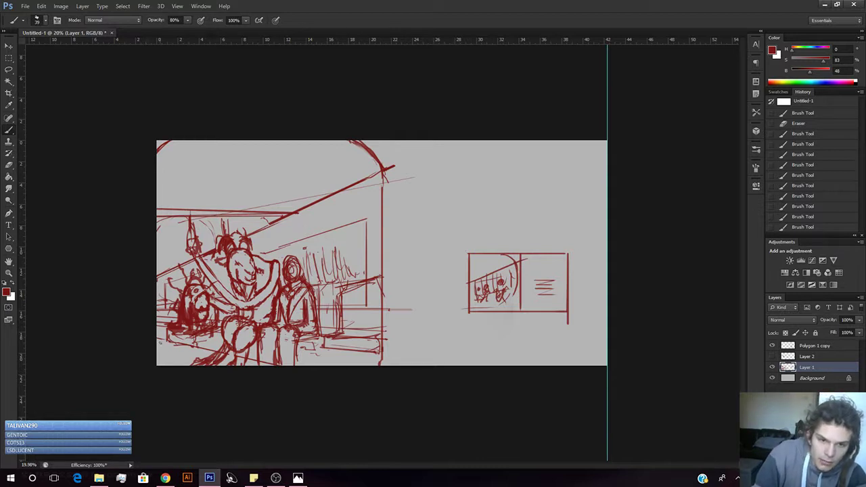
pyautogui.moveTo(172, 348)
pyautogui.mouseDown()
pyautogui.moveTo(185, 339)
pyautogui.moveTo(185, 359)
pyautogui.moveTo(167, 342)
pyautogui.moveTo(170, 361)
pyautogui.moveTo(164, 342)
pyautogui.mouseUp()
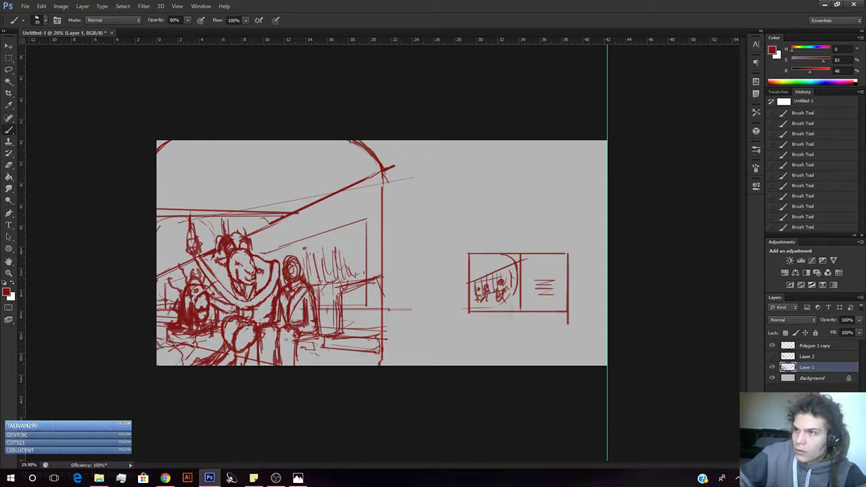
pyautogui.hotkey('alt', 'Tab')
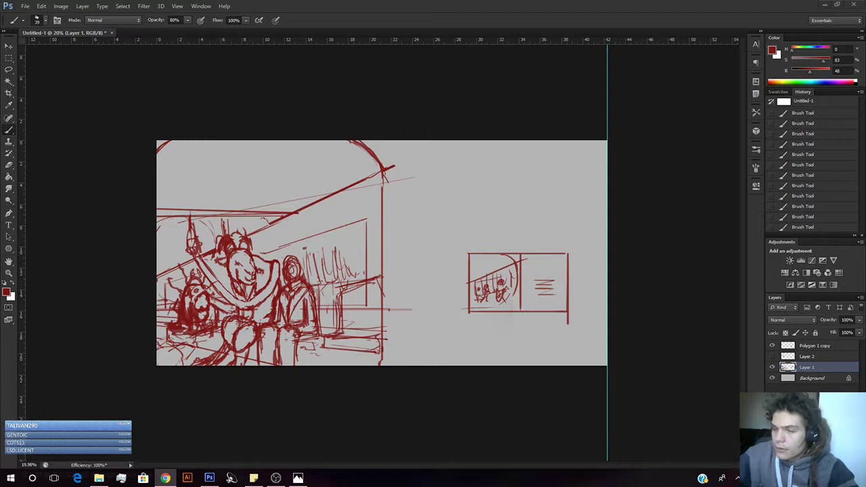
pyautogui.click(712, 183)
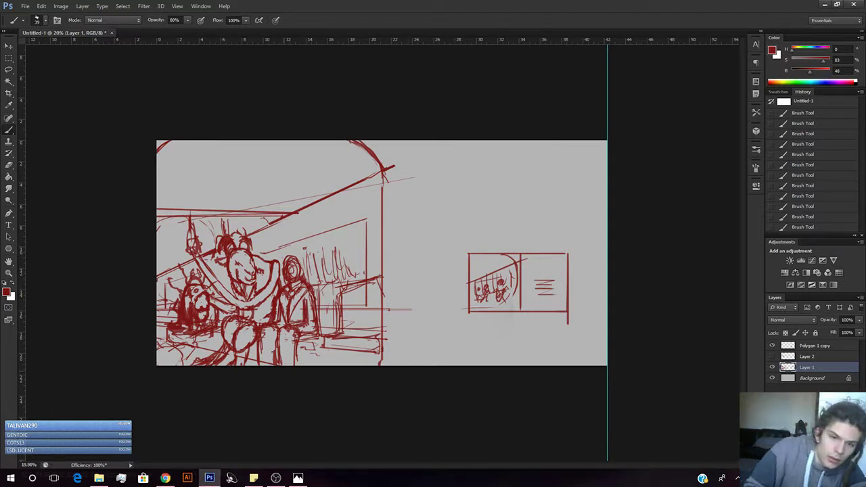
# Sketch a low arch above the horizontal beam behind the goat, and add a light curve beside its raised hand.
pyautogui.press('e')
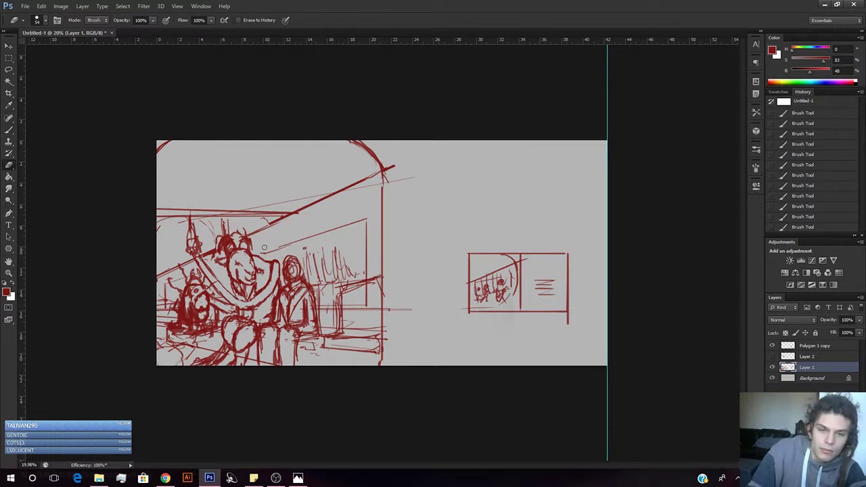
pyautogui.press('b')
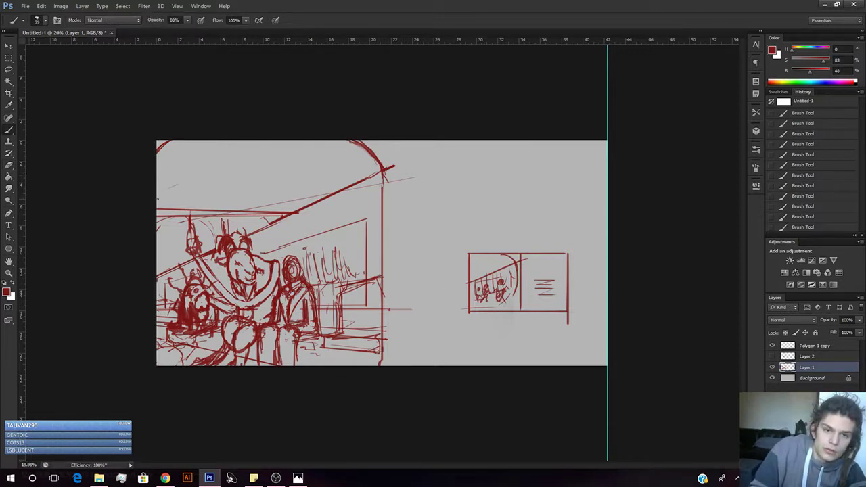
pyautogui.moveTo(163, 193)
pyautogui.mouseDown()
pyautogui.moveTo(233, 172)
pyautogui.moveTo(243, 192)
pyautogui.moveTo(278, 203)
pyautogui.mouseUp()
pyautogui.moveTo(215, 185)
pyautogui.mouseDown()
pyautogui.moveTo(261, 194)
pyautogui.moveTo(287, 211)
pyautogui.mouseUp()
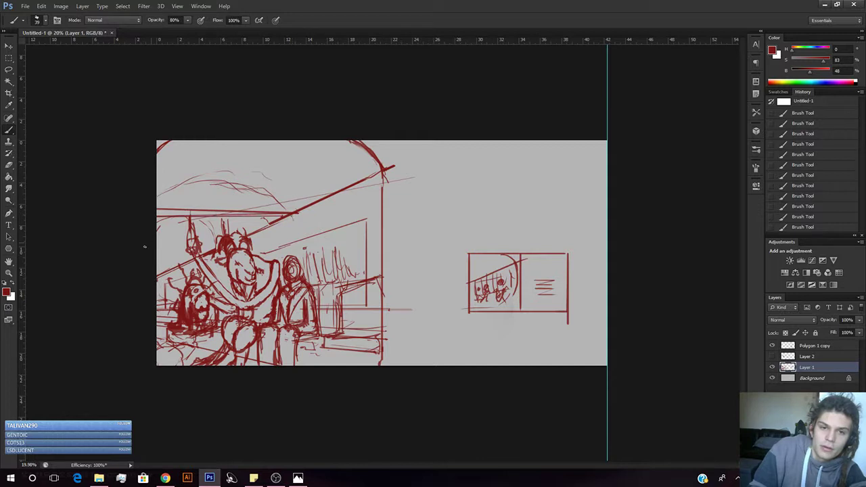
pyautogui.moveTo(166, 239); pyautogui.dragTo(184, 237)
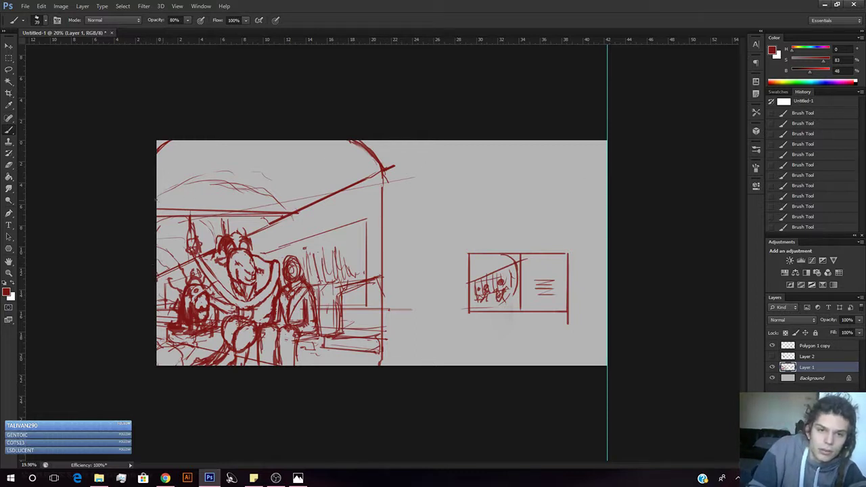
pyautogui.moveTo(184, 183)
pyautogui.mouseDown()
pyautogui.moveTo(235, 177)
pyautogui.moveTo(263, 186)
pyautogui.moveTo(287, 209)
pyautogui.mouseUp()
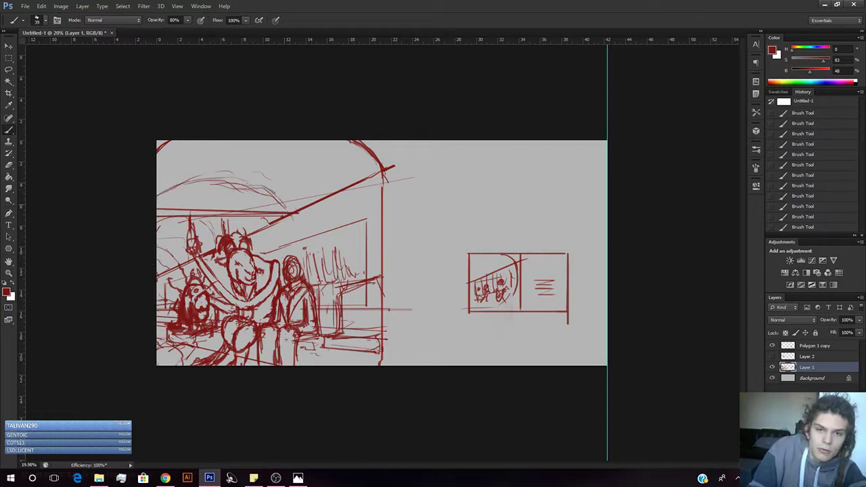
# Clean up the low arch by erasing stray lines and redrawing its right side, and erase excess lines beside the hooded figure's robe.
pyautogui.press('e')
pyautogui.moveTo(202, 185); pyautogui.dragTo(260, 193)
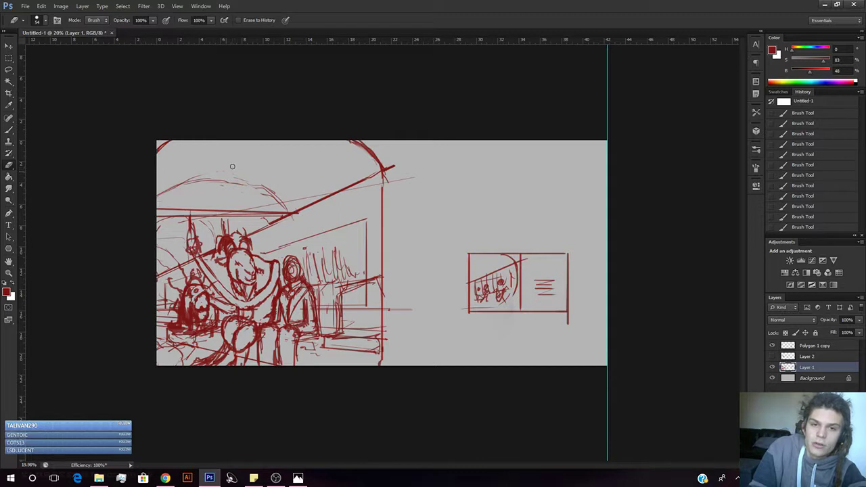
pyautogui.press('b')
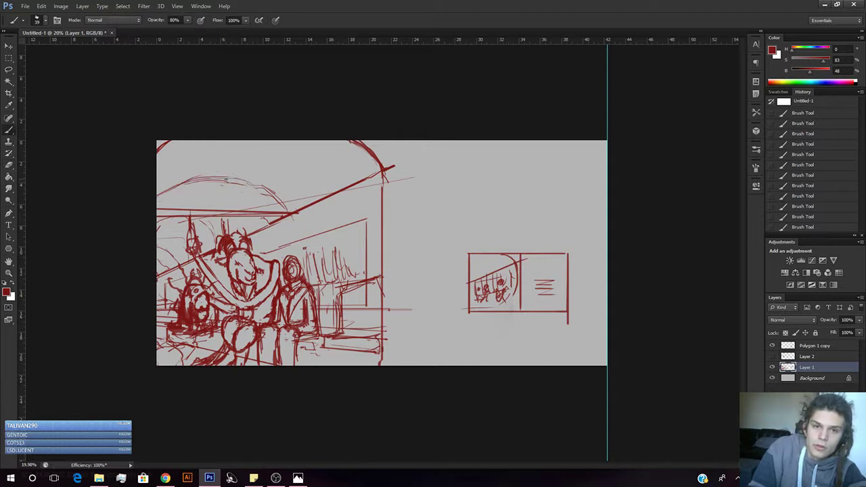
pyautogui.moveTo(229, 181)
pyautogui.mouseDown()
pyautogui.moveTo(267, 194)
pyautogui.moveTo(284, 213)
pyautogui.mouseUp()
pyautogui.press('e')
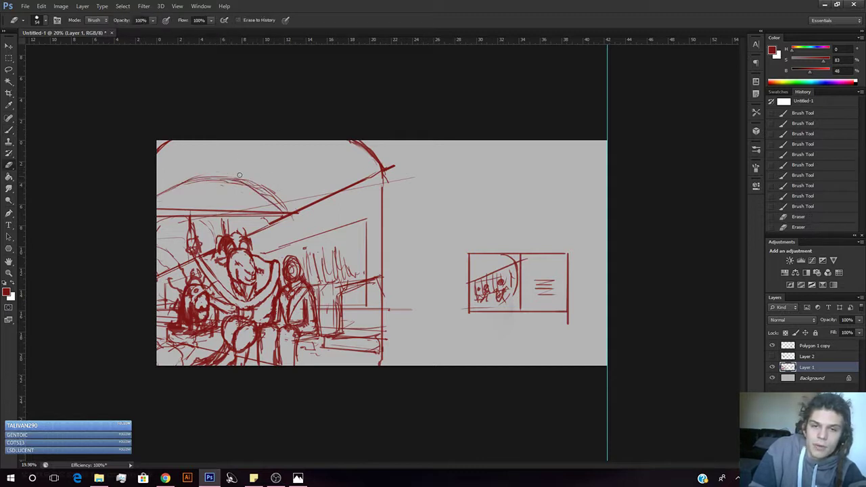
pyautogui.moveTo(249, 178)
pyautogui.mouseDown()
pyautogui.moveTo(243, 174)
pyautogui.moveTo(282, 207)
pyautogui.moveTo(316, 197)
pyautogui.mouseUp()
pyautogui.press('b')
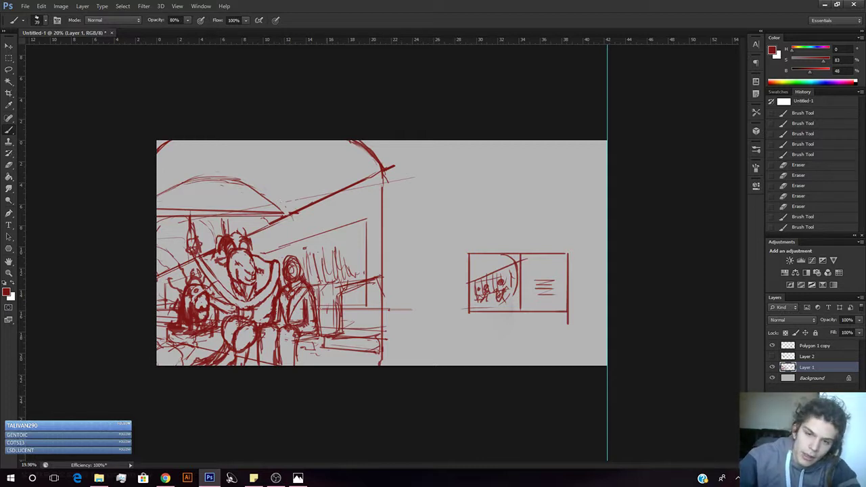
pyautogui.press('e')
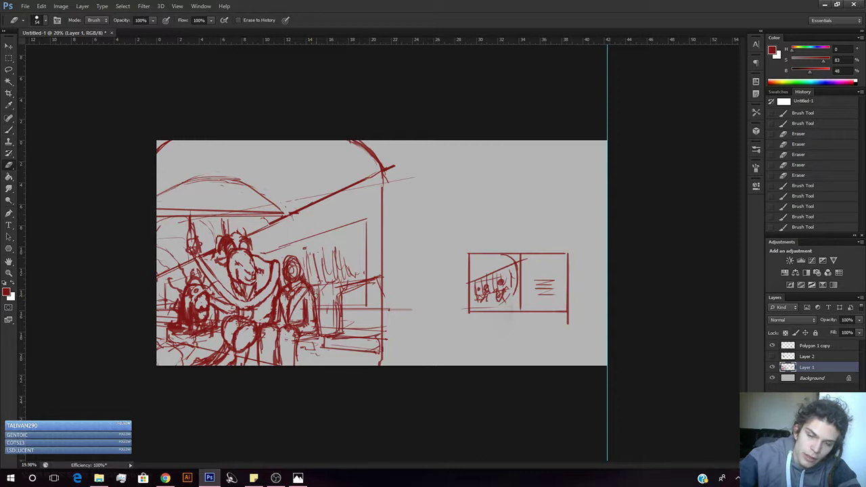
pyautogui.moveTo(310, 295); pyautogui.dragTo(310, 303)
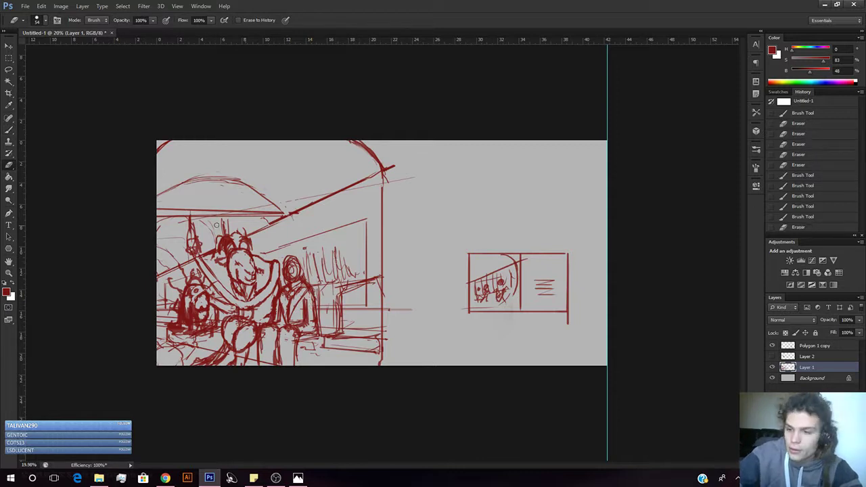
pyautogui.hotkey('alt', 'Tab')
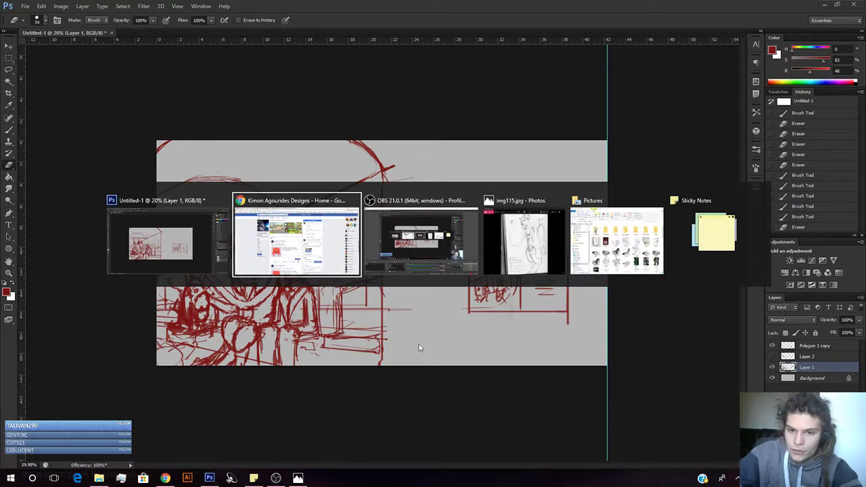
pyautogui.press('Escape')
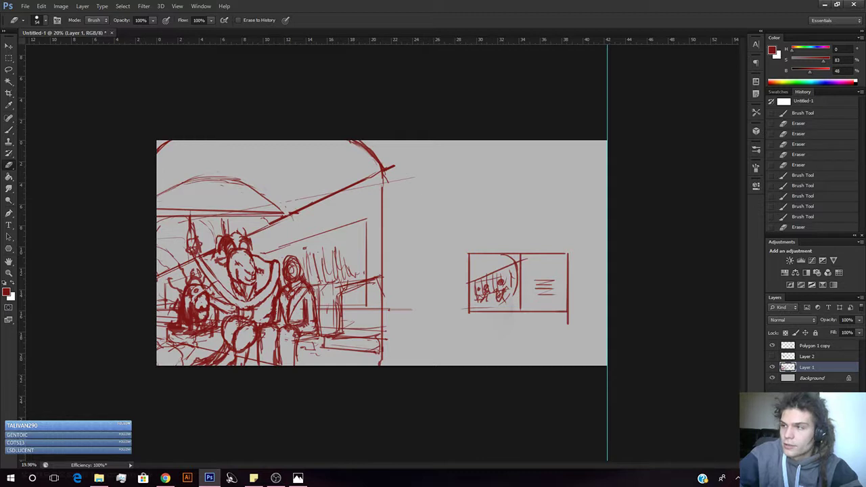
pyautogui.press('b')
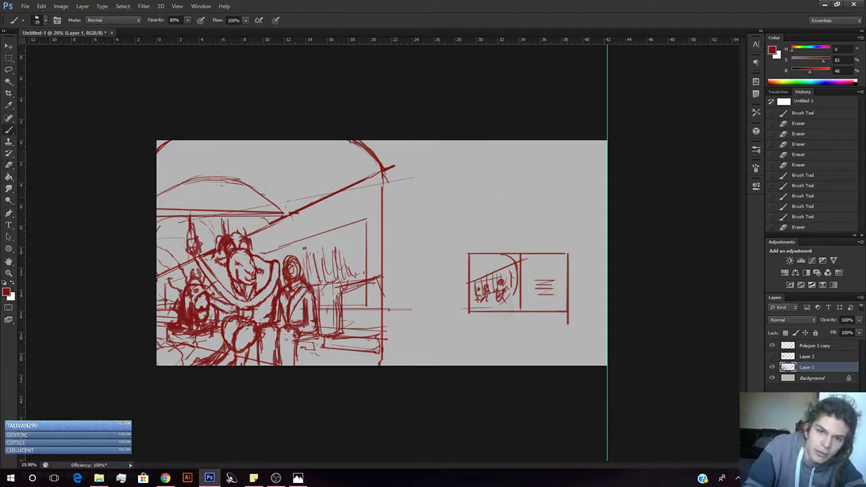
# Draw two long, slightly converging ceiling lines from the scene's left edge to the upper end of the diagonal beam.
pyautogui.moveTo(251, 234); pyautogui.dragTo(343, 193)
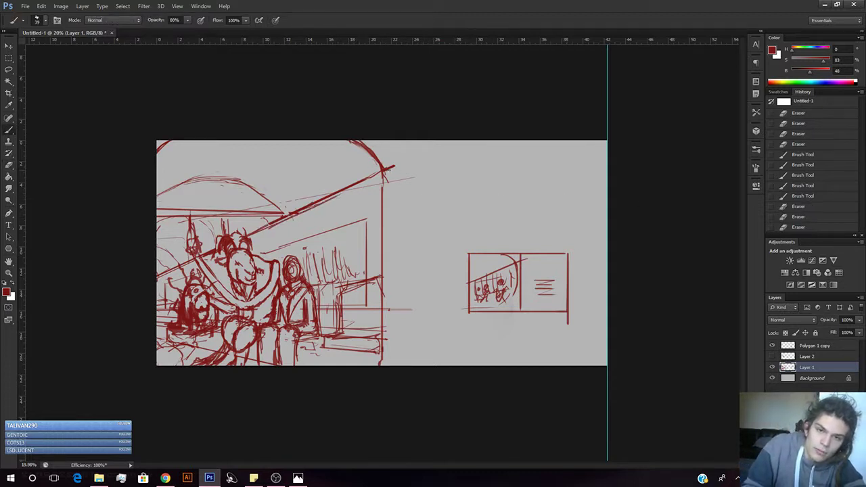
pyautogui.hotkey('ctrl', 'z')
pyautogui.moveTo(256, 230); pyautogui.dragTo(281, 219)
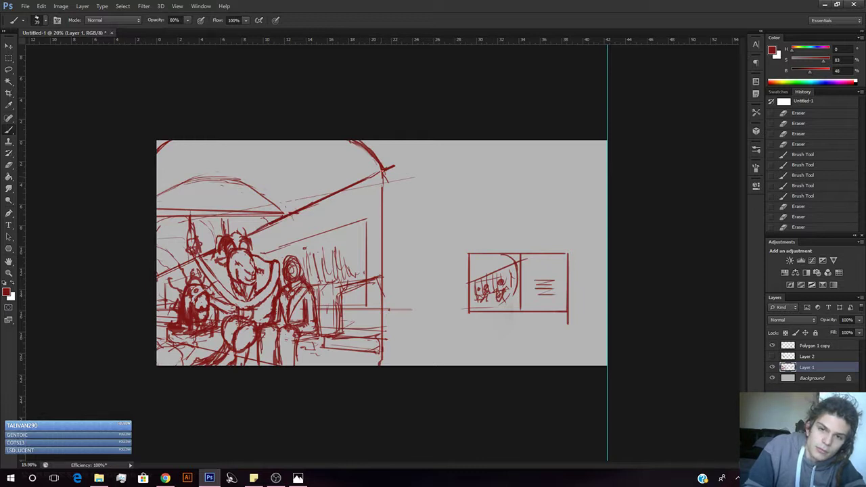
pyautogui.moveTo(153, 150); pyautogui.dragTo(382, 171)
pyautogui.moveTo(156, 151); pyautogui.dragTo(398, 178)
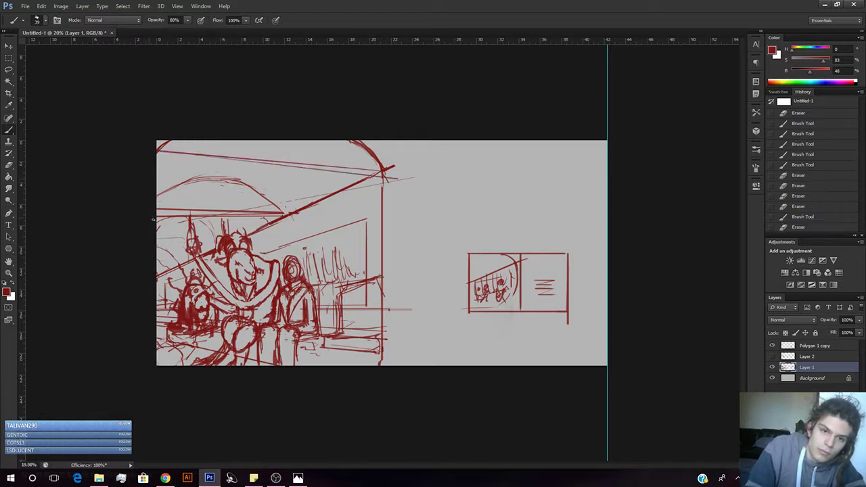
pyautogui.hotkey('ctrl', 'z')
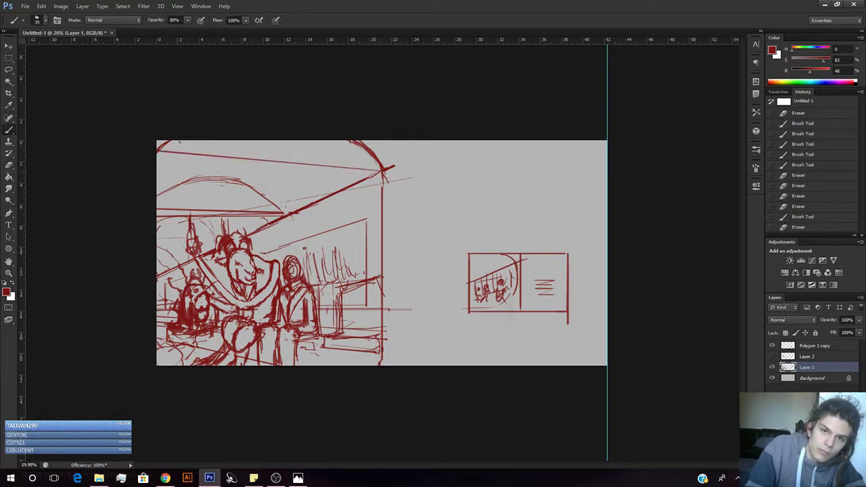
pyautogui.moveTo(157, 143); pyautogui.dragTo(383, 170)
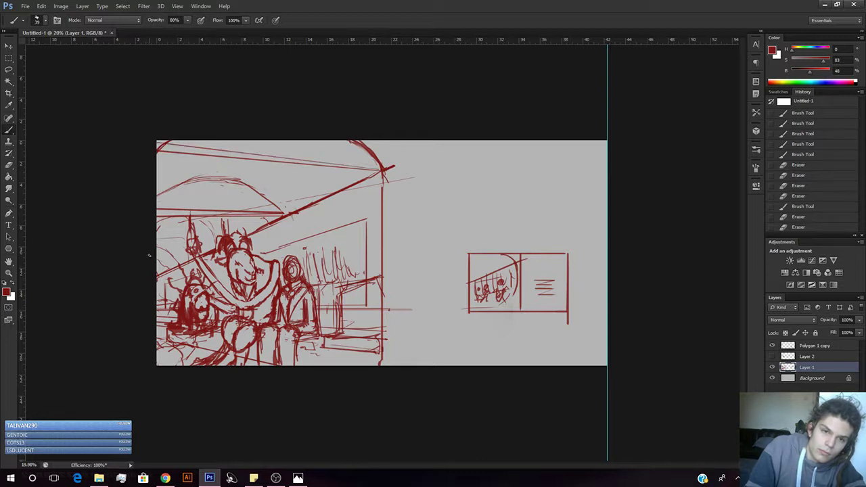
# Sketch an elongated lantern shape hanging from the junction of the arch, the diagonal beam and the vertical post.
pyautogui.moveTo(149, 255)
pyautogui.mouseDown()
pyautogui.moveTo(174, 262)
pyautogui.moveTo(173, 272)
pyautogui.mouseUp()
pyautogui.moveTo(377, 172); pyautogui.dragTo(377, 187)
pyautogui.moveTo(377, 174); pyautogui.dragTo(377, 205)
pyautogui.moveTo(377, 184); pyautogui.dragTo(388, 226)
pyautogui.moveTo(383, 195); pyautogui.dragTo(390, 224)
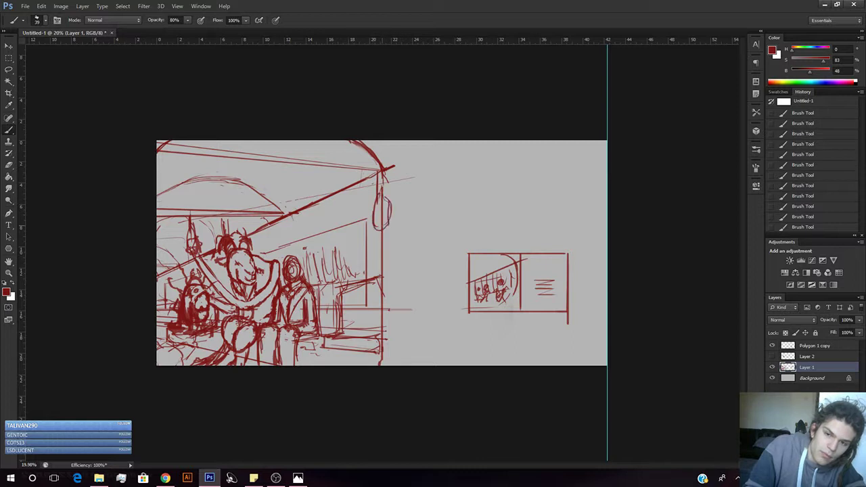
pyautogui.moveTo(383, 173); pyautogui.dragTo(387, 228)
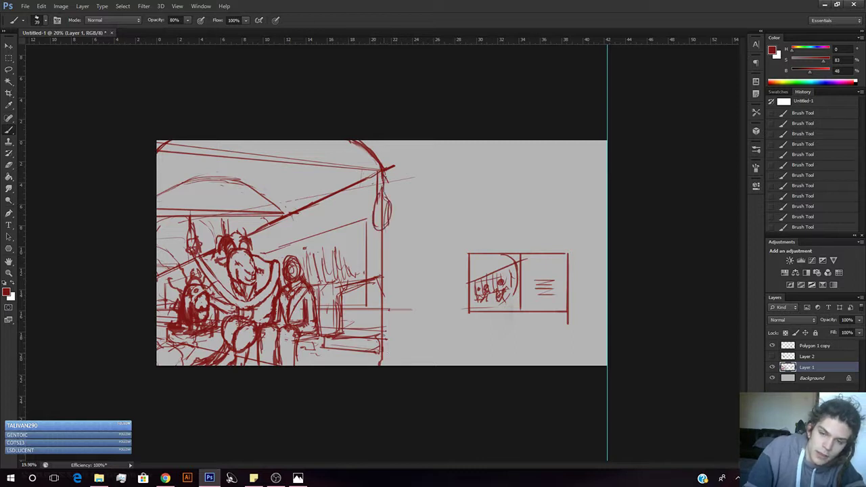
# Sketch light floor lines and a short upright stroke around the foot of the vertical post.
pyautogui.moveTo(383, 343)
pyautogui.mouseDown()
pyautogui.moveTo(393, 352)
pyautogui.moveTo(382, 365)
pyautogui.mouseUp()
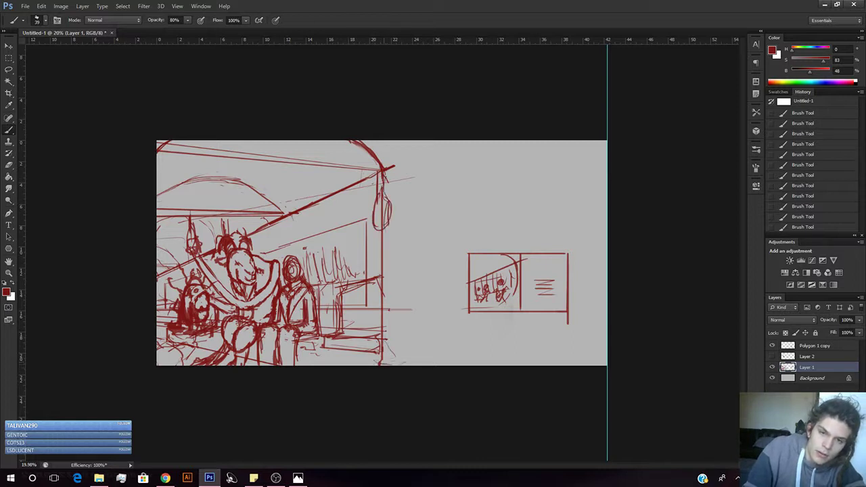
pyautogui.moveTo(395, 326); pyautogui.dragTo(391, 346)
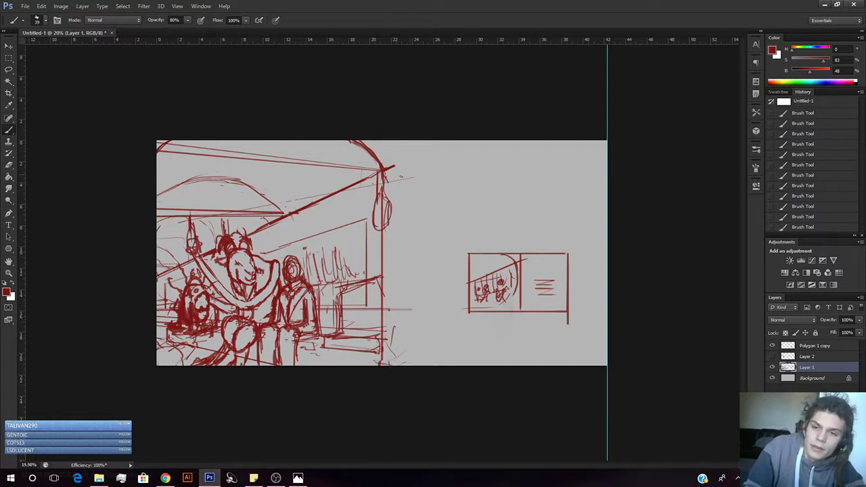
pyautogui.moveTo(382, 361); pyautogui.dragTo(443, 365)
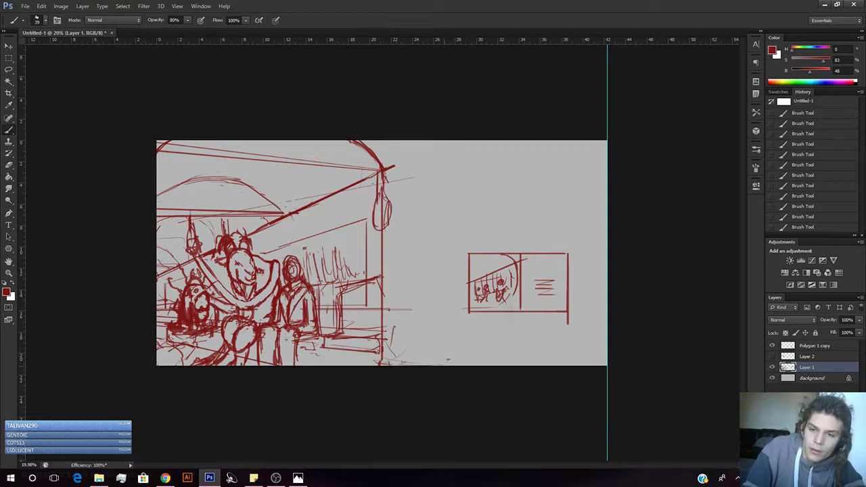
pyautogui.moveTo(453, 249); pyautogui.dragTo(547, 246)
pyautogui.moveTo(456, 261)
pyautogui.mouseDown()
pyautogui.moveTo(538, 257)
pyautogui.moveTo(520, 272)
pyautogui.mouseUp()
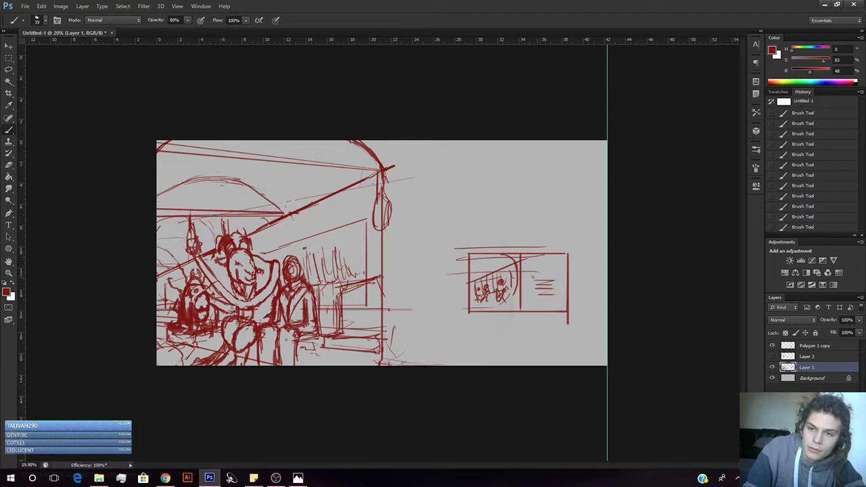
pyautogui.moveTo(451, 287); pyautogui.dragTo(544, 291)
pyautogui.hotkey('ctrl', 'alt', 'z')
pyautogui.hotkey('ctrl', 'alt', 'z')
pyautogui.hotkey('ctrl', 'alt', 'z')
pyautogui.hotkey('ctrl', 'alt', 'z')
pyautogui.hotkey('ctrl', 'alt', 'z')
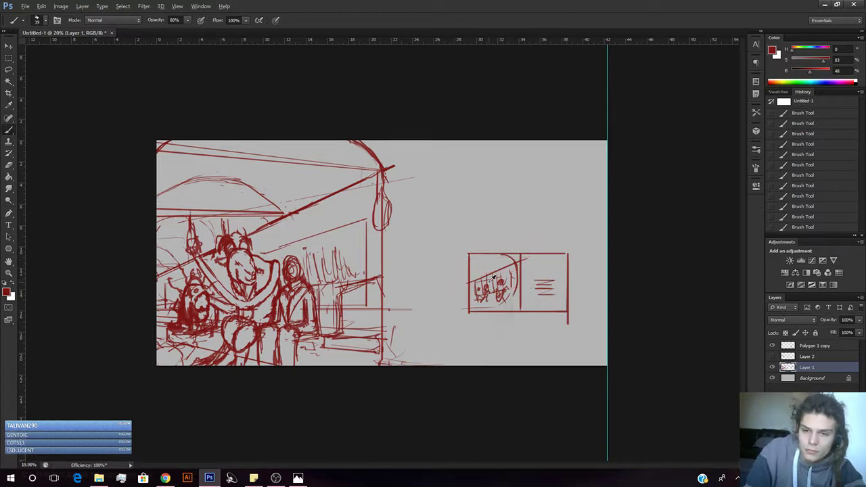
pyautogui.press('s')
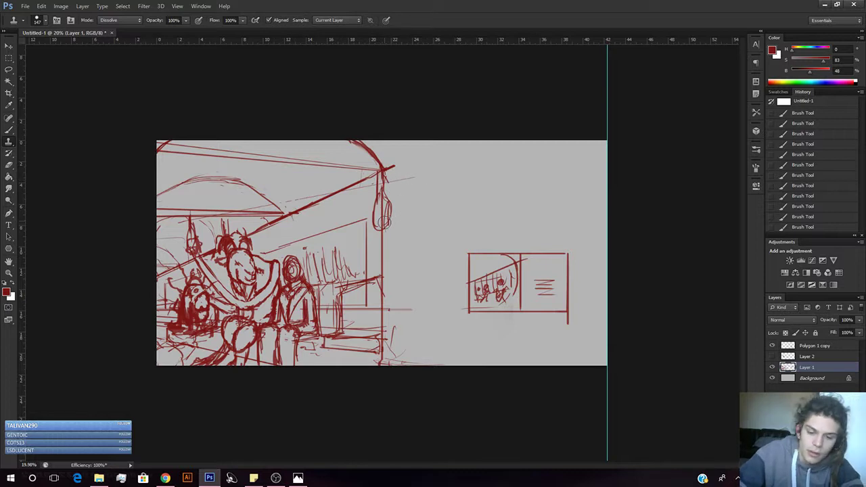
pyautogui.press('b')
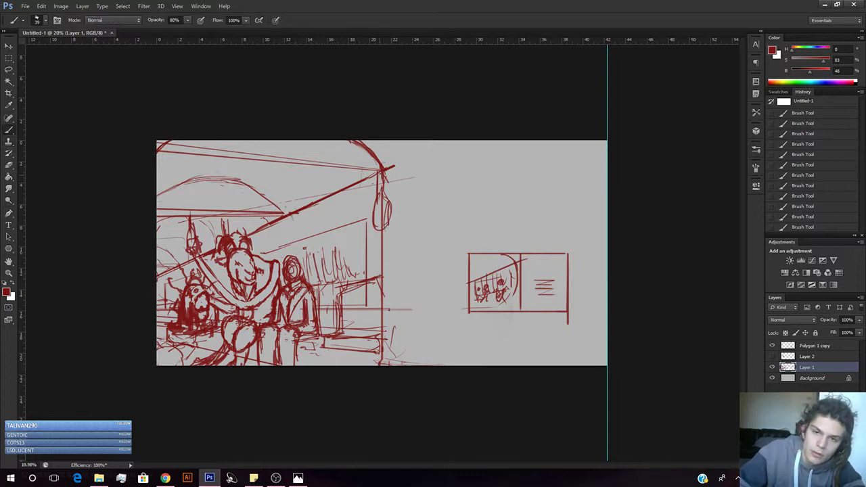
# Extend the diagonal beam to the canvas's top edge and the floor line to its bottom edge, and hatch the corners beyond them.
pyautogui.moveTo(393, 165); pyautogui.dragTo(446, 139)
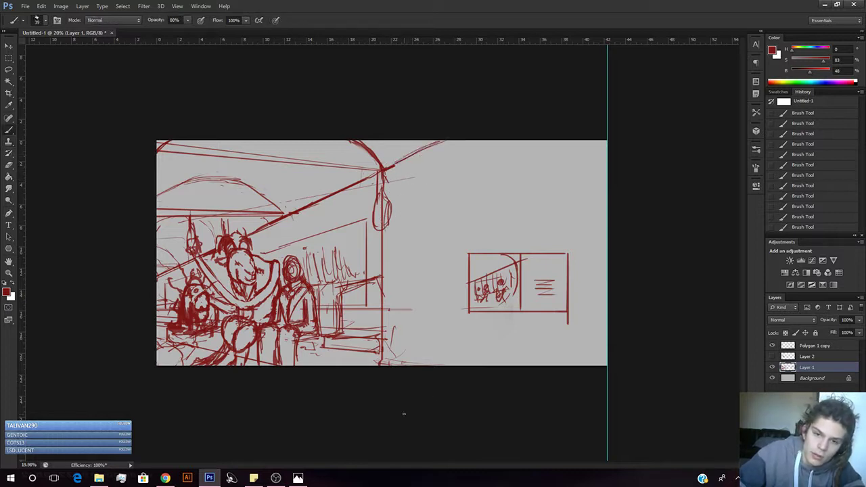
pyautogui.moveTo(393, 340)
pyautogui.mouseDown()
pyautogui.moveTo(421, 358)
pyautogui.moveTo(388, 350)
pyautogui.moveTo(488, 374)
pyautogui.mouseUp()
pyautogui.moveTo(372, 347); pyautogui.dragTo(457, 366)
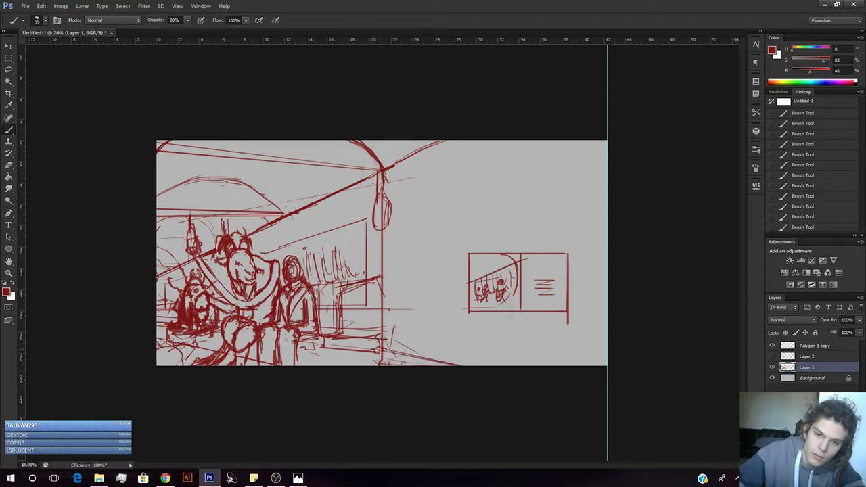
pyautogui.moveTo(375, 349); pyautogui.dragTo(461, 366)
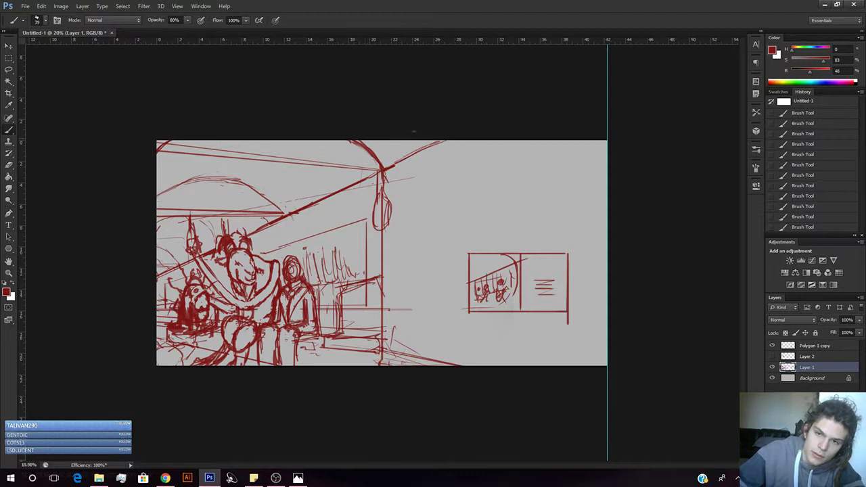
pyautogui.moveTo(371, 162)
pyautogui.mouseDown()
pyautogui.moveTo(386, 144)
pyautogui.moveTo(426, 140)
pyautogui.mouseUp()
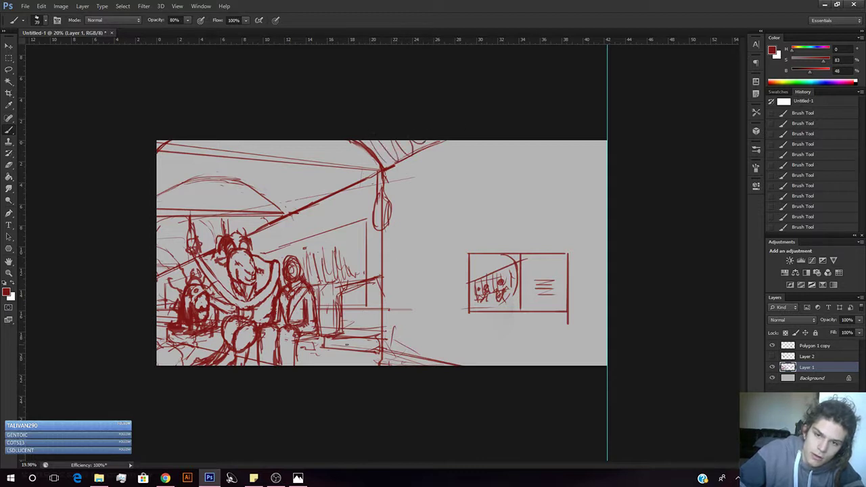
pyautogui.moveTo(375, 354); pyautogui.dragTo(432, 367)
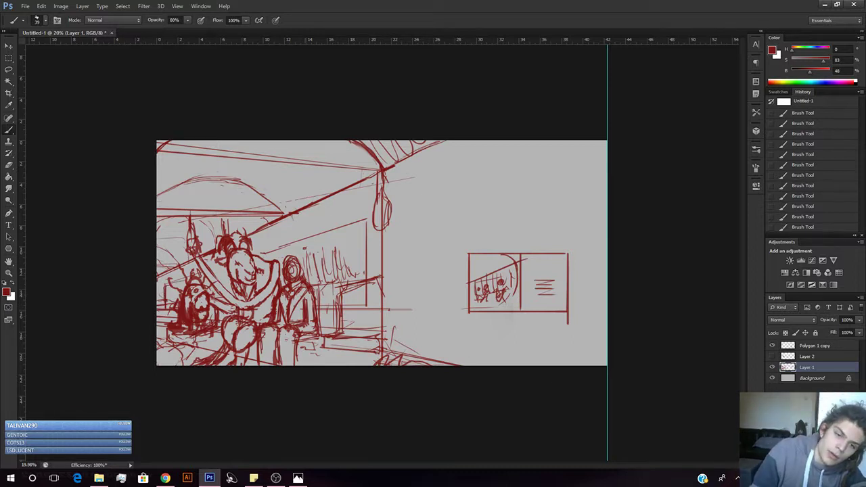
pyautogui.hotkey('alt', 'Tab')
pyautogui.hotkey('alt', 'Tab')
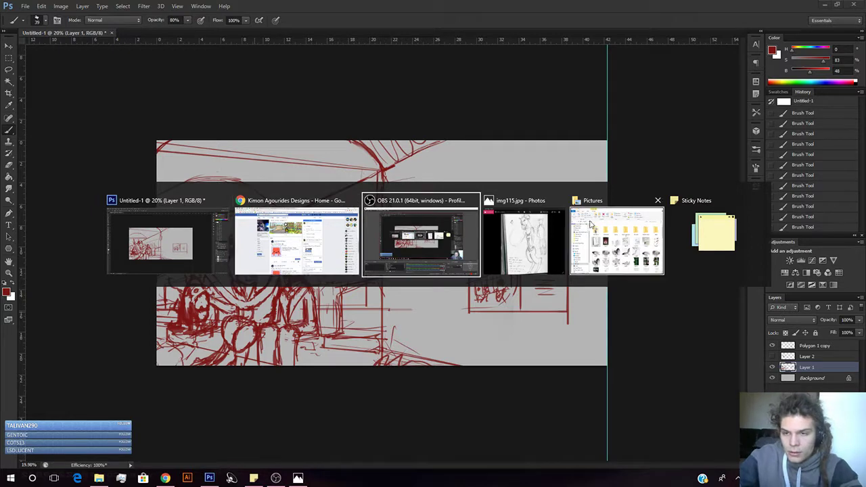
pyautogui.press('Escape')
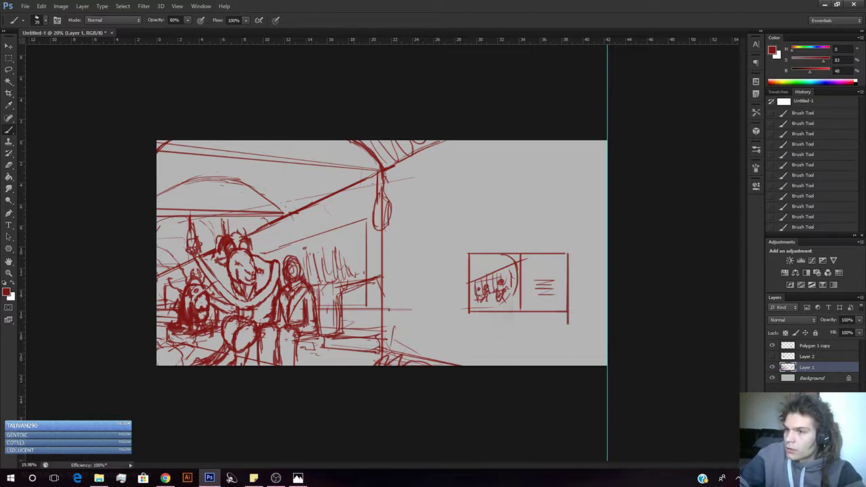
pyautogui.hotkey('alt', 'Tab')
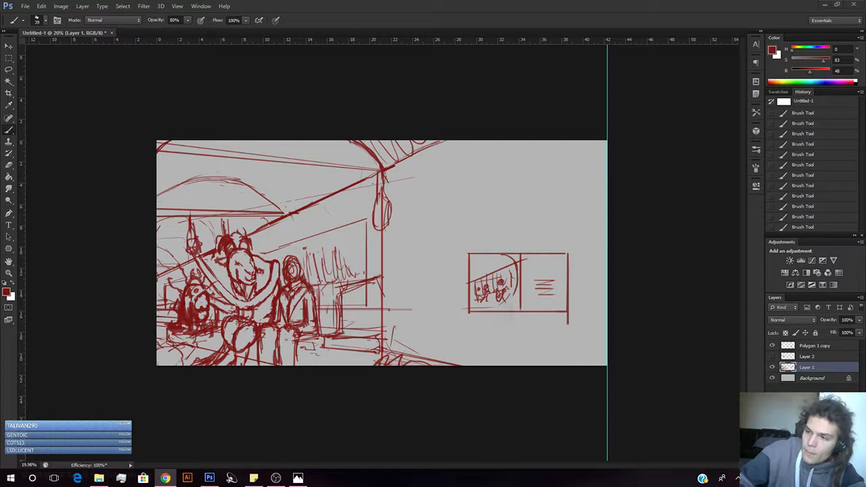
pyautogui.click(287, 305)
pyautogui.press('e')
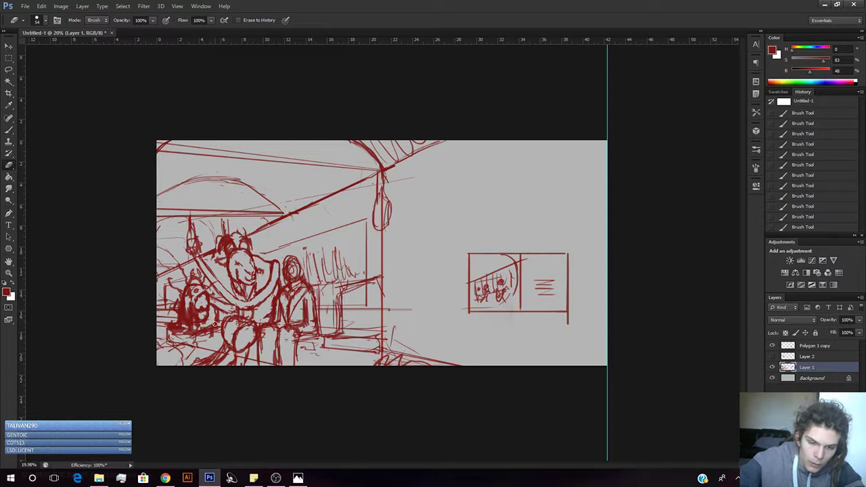
pyautogui.press('b')
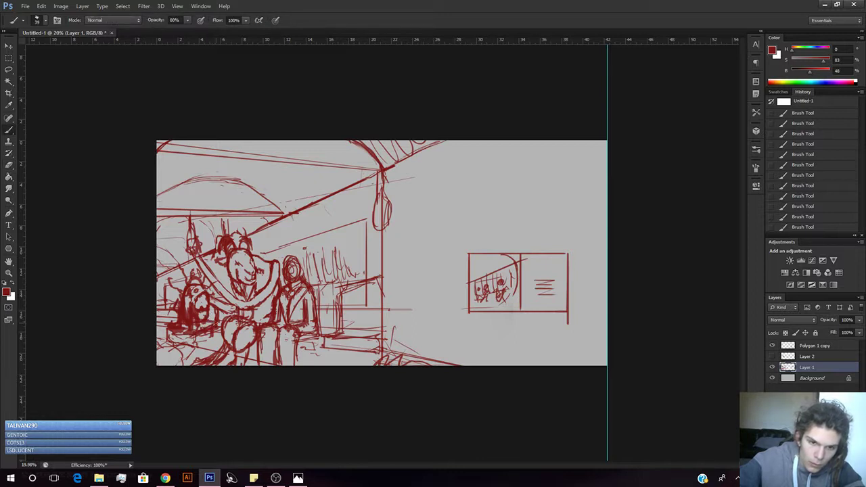
pyautogui.press('e')
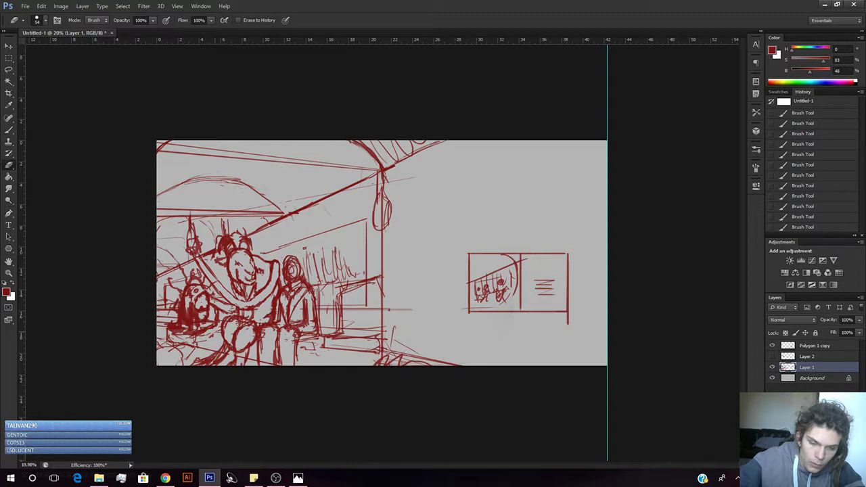
pyautogui.press('b')
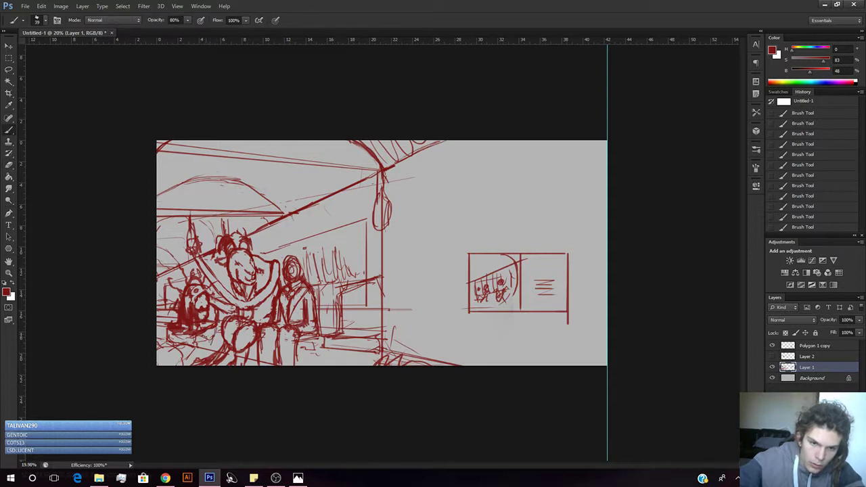
# Touch up the area beside the goat's raised knee, erasing stray marks and adding strokes along the knee and lower leg.
pyautogui.moveTo(201, 338); pyautogui.dragTo(200, 350)
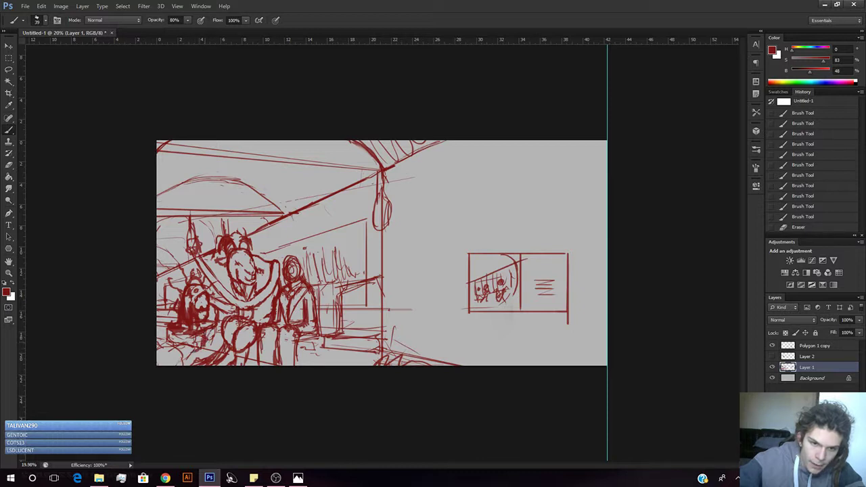
pyautogui.press('e')
pyautogui.moveTo(207, 331); pyautogui.dragTo(203, 334)
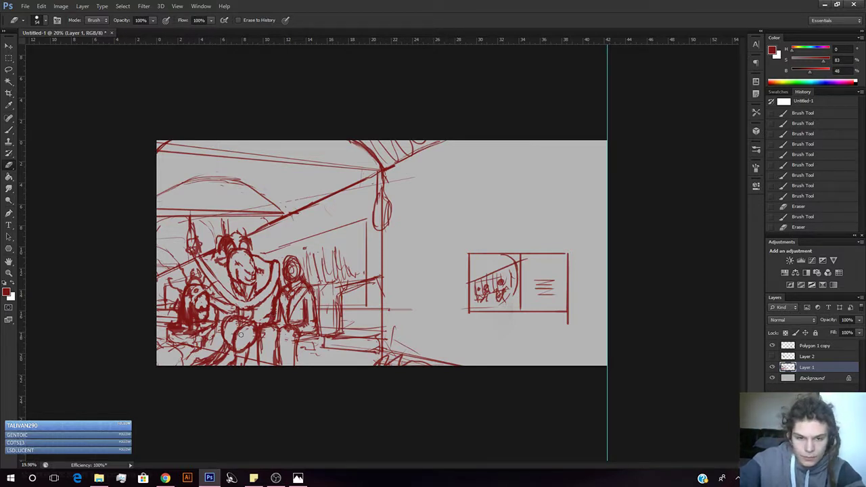
pyautogui.press('b')
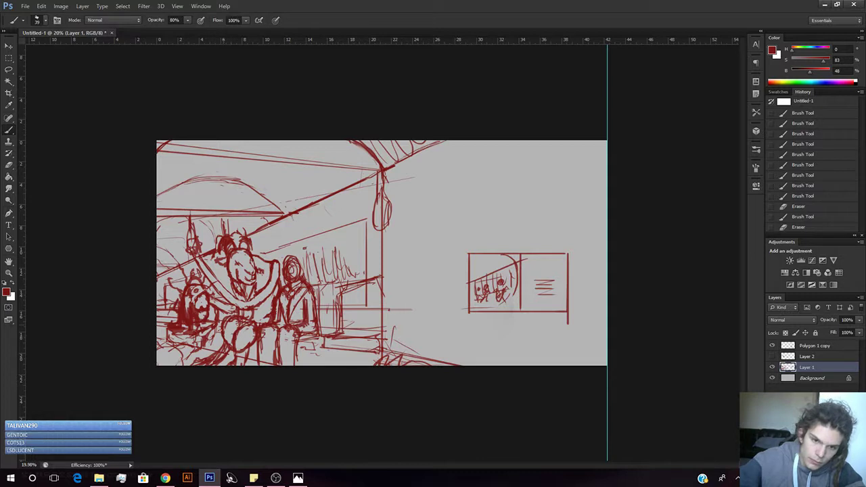
pyautogui.moveTo(221, 333); pyautogui.dragTo(225, 342)
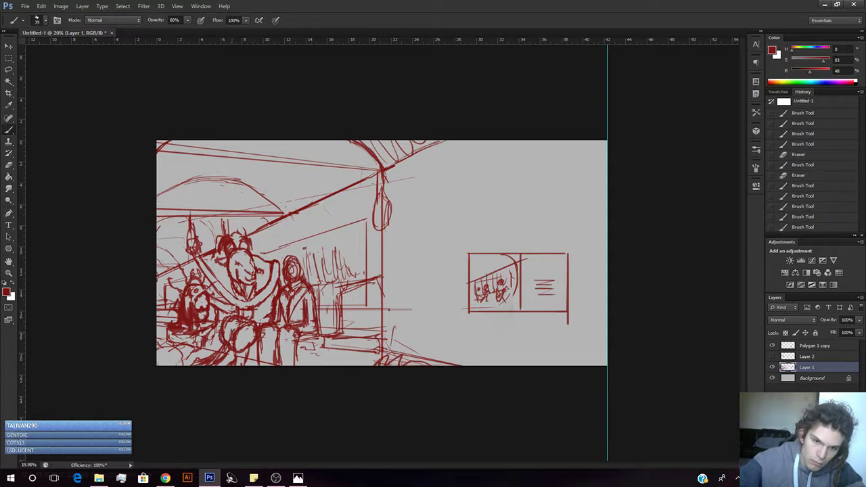
pyautogui.moveTo(231, 339)
pyautogui.mouseDown()
pyautogui.moveTo(240, 345)
pyautogui.moveTo(232, 361)
pyautogui.mouseUp()
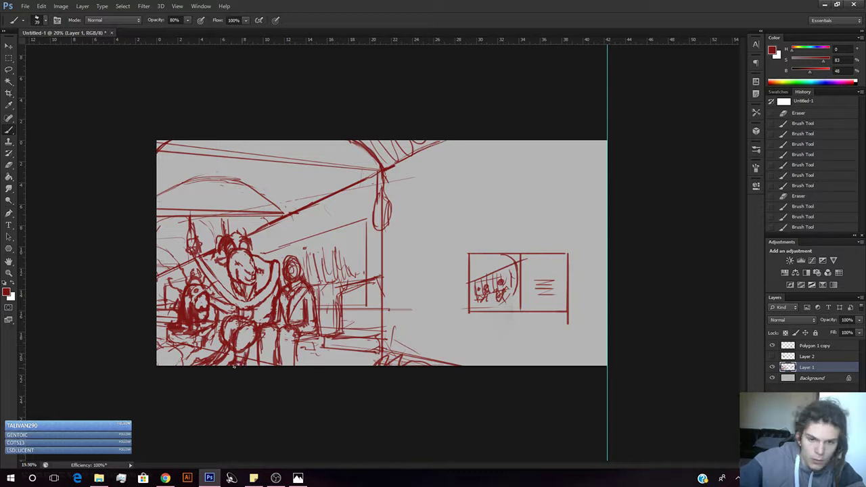
# Erase the crowded lines inside the goat's knee and redraw its rounded outline down the lower leg.
pyautogui.press('e')
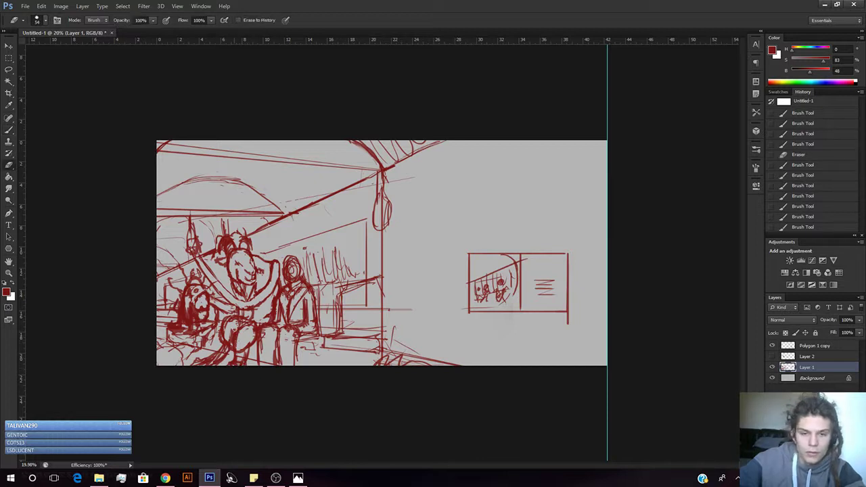
pyautogui.moveTo(237, 327); pyautogui.dragTo(236, 344)
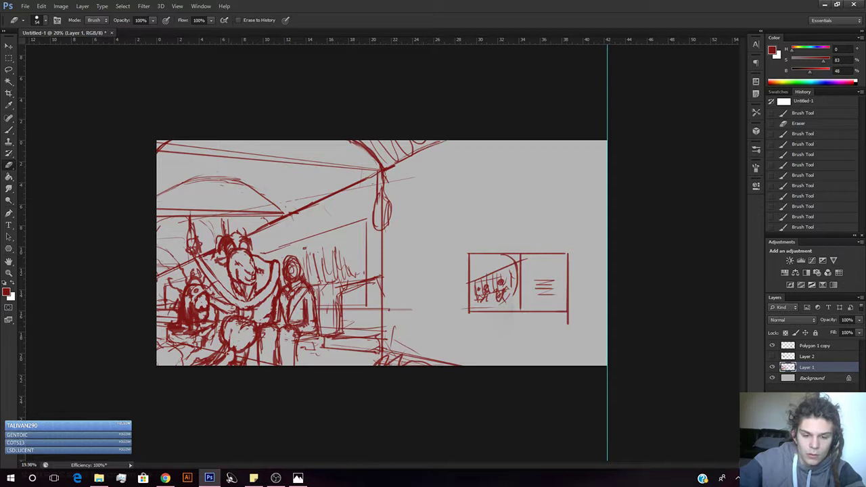
pyautogui.press('b')
pyautogui.moveTo(237, 324)
pyautogui.mouseDown()
pyautogui.moveTo(248, 331)
pyautogui.moveTo(238, 364)
pyautogui.mouseUp()
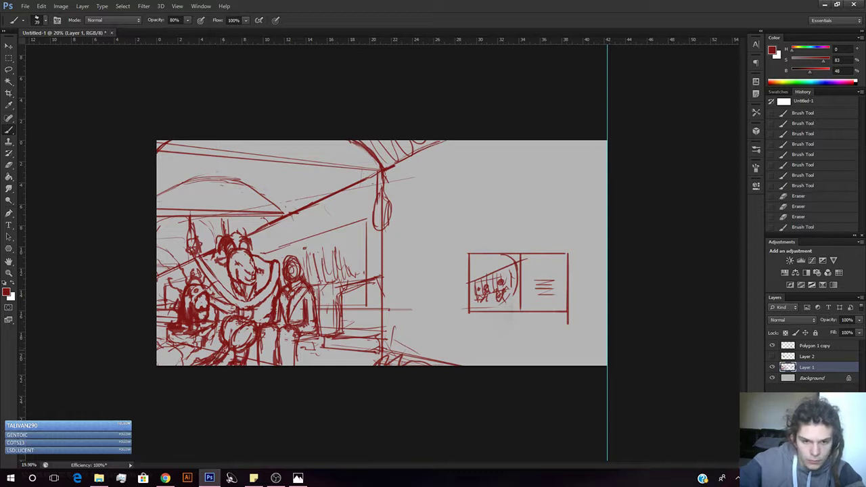
pyautogui.press('e')
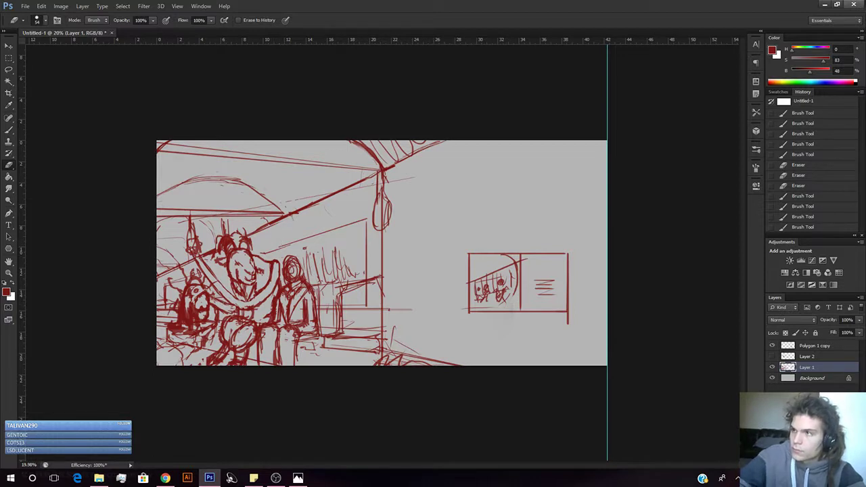
pyautogui.hotkey('alt', 'Tab')
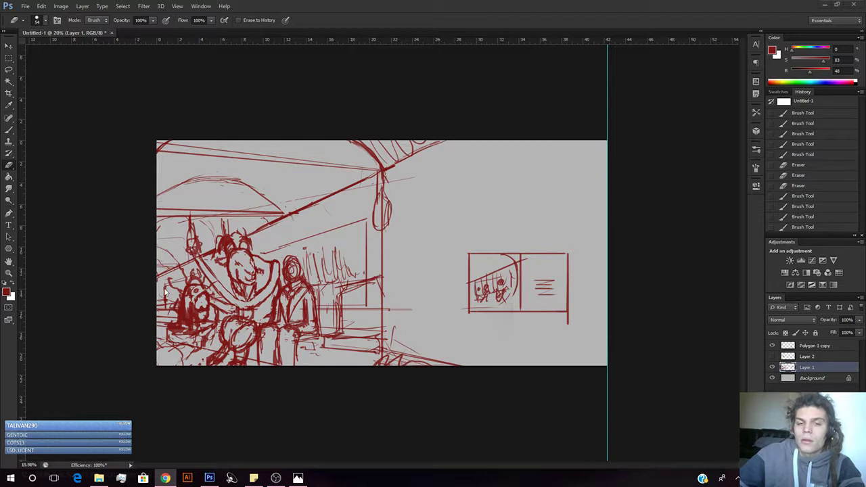
pyautogui.click(144, 288)
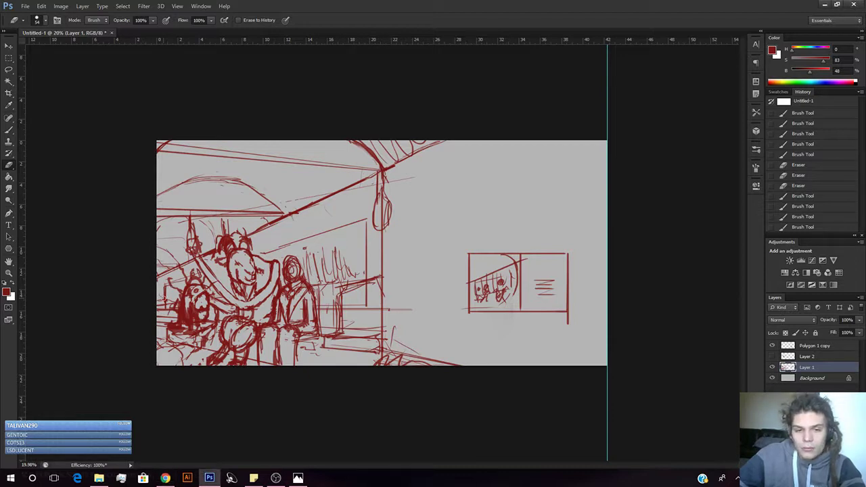
pyautogui.click(160, 299)
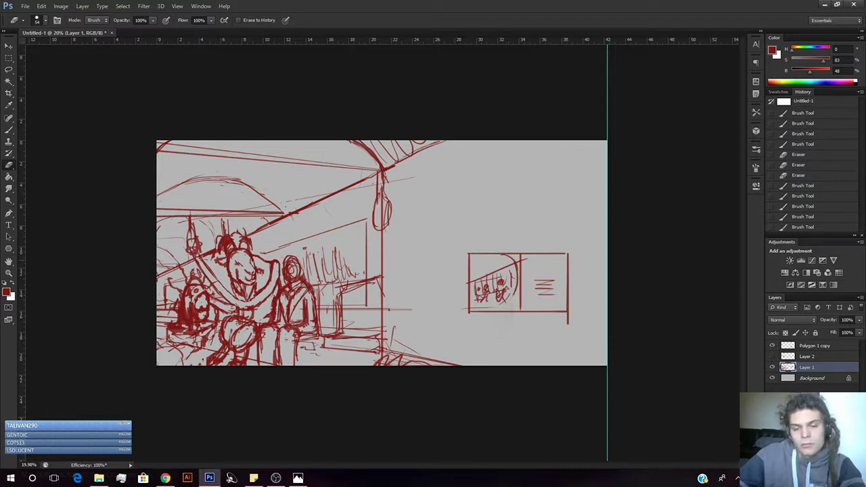
pyautogui.click(215, 282)
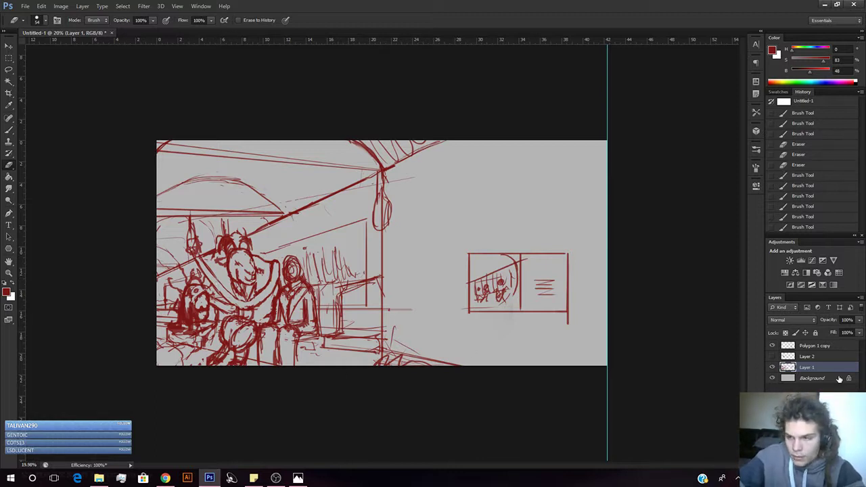
# Set the sketch layer, Layer 1, to Multiply blending and lower its opacity to 35%.
pyautogui.click(799, 320)
pyautogui.click(776, 116)
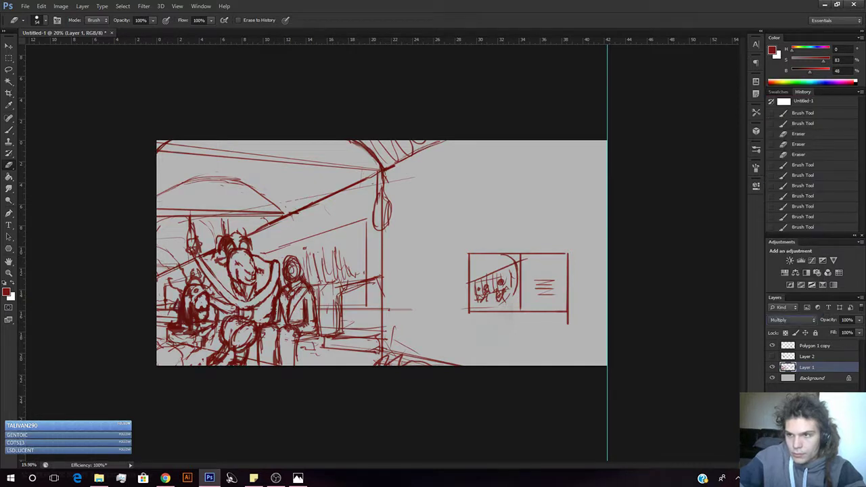
pyautogui.click(859, 320)
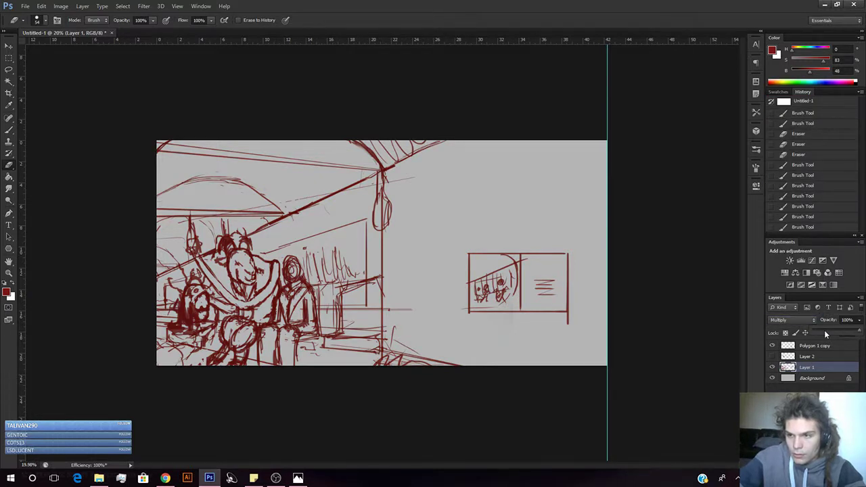
pyautogui.click(825, 331)
pyautogui.moveTo(836, 329); pyautogui.dragTo(829, 329)
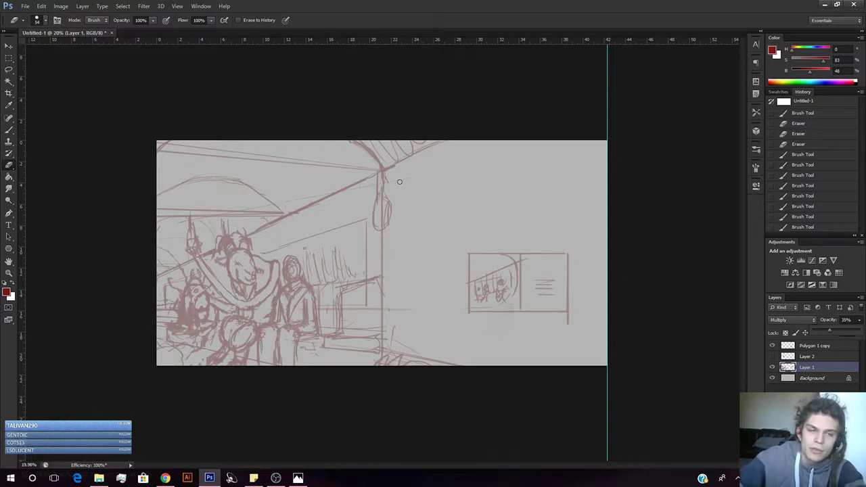
# Select the wall area below the diagonal beam, bounded by the vertical post, with the Polygonal Lasso.
pyautogui.click(9, 70)
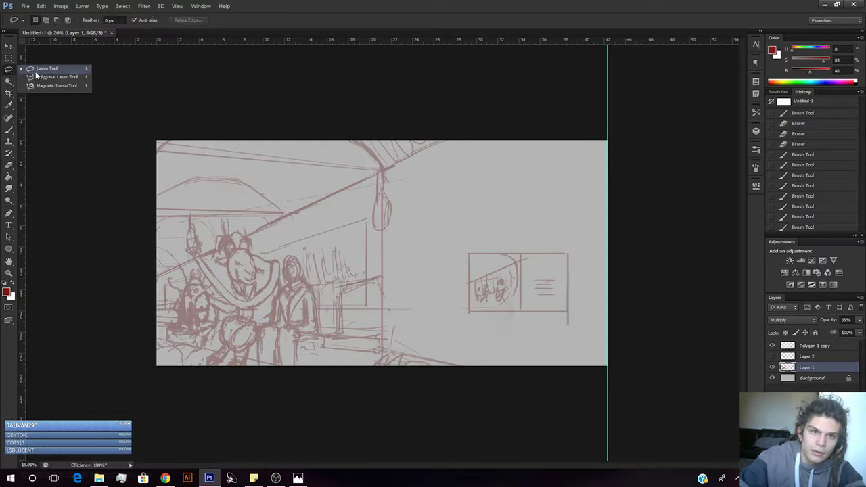
pyautogui.click(40, 77)
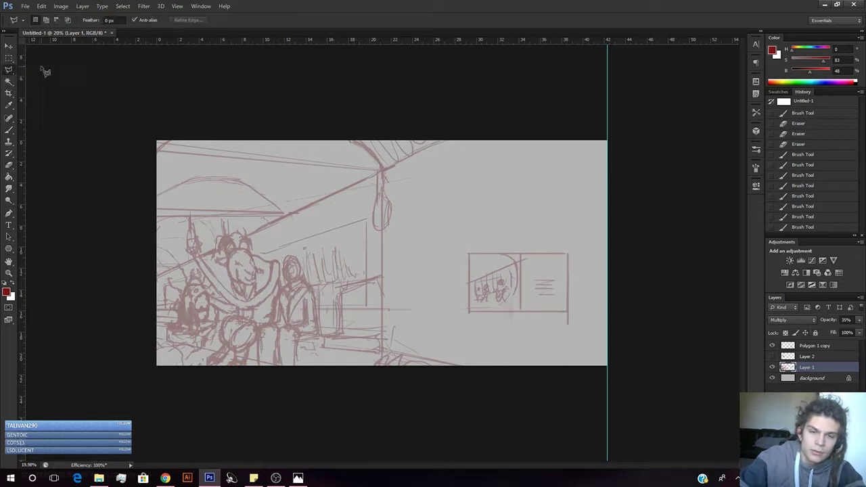
pyautogui.click(155, 277)
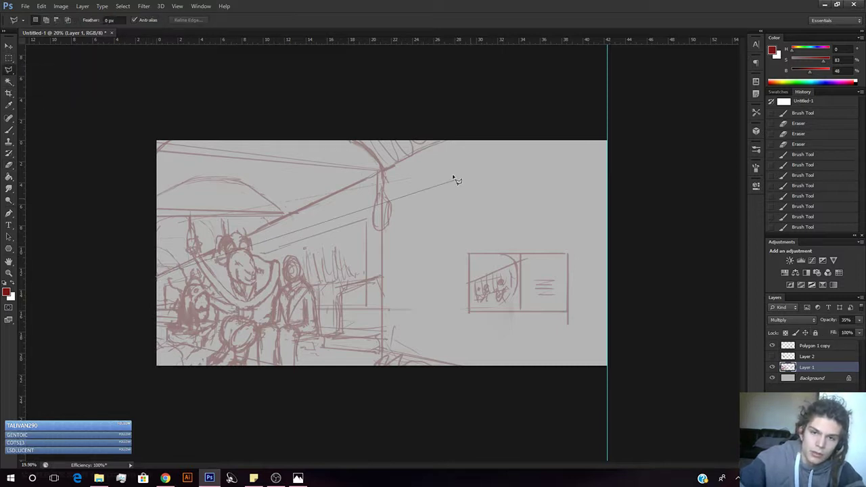
pyautogui.click(387, 172)
pyautogui.click(383, 369)
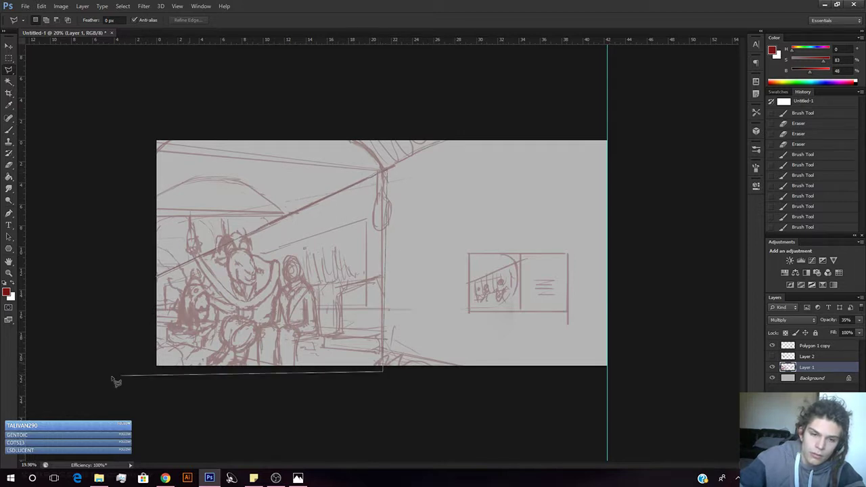
pyautogui.click(117, 367)
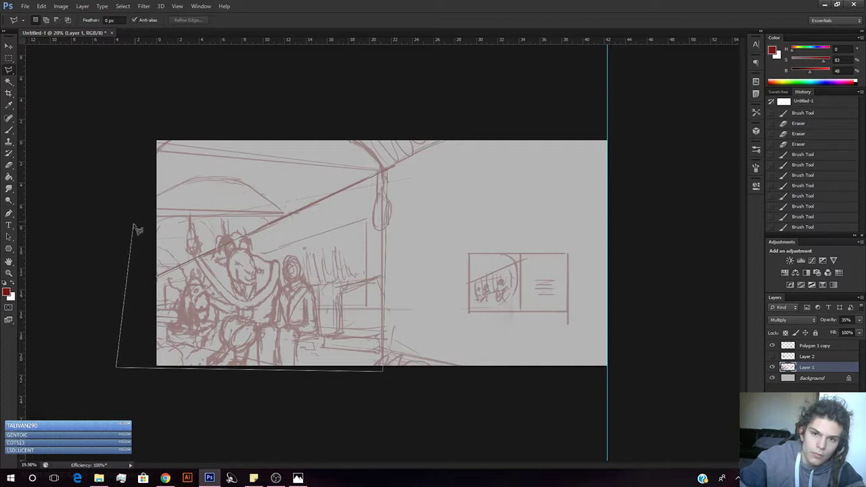
pyautogui.click(157, 278)
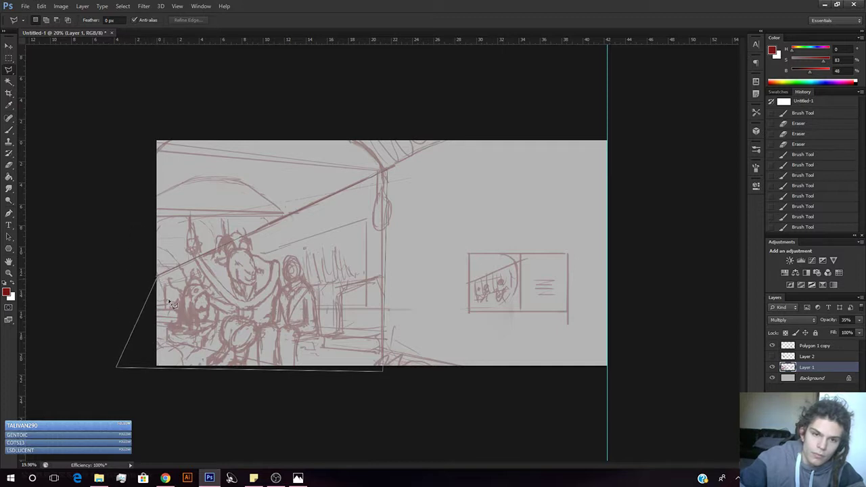
pyautogui.doubleClick(158, 279)
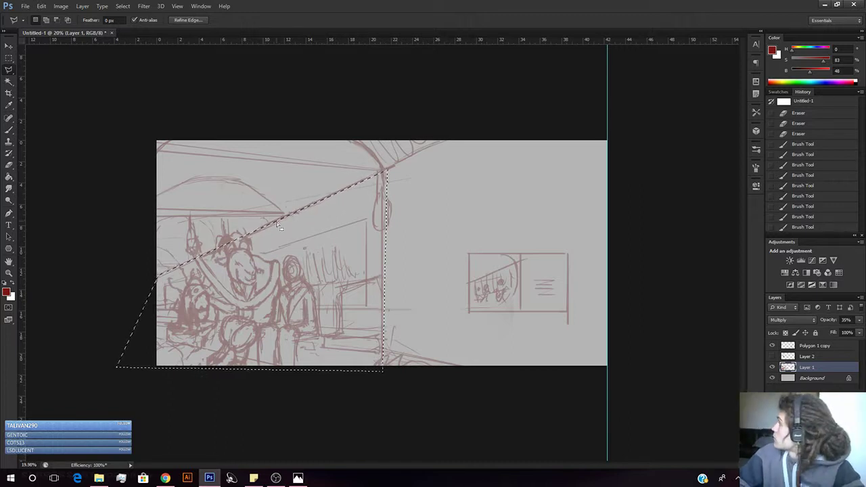
# Raise Layer 1's opacity to 100% and try a dark red Paint Bucket fill in the selected area, undoing the fill.
pyautogui.press('g')
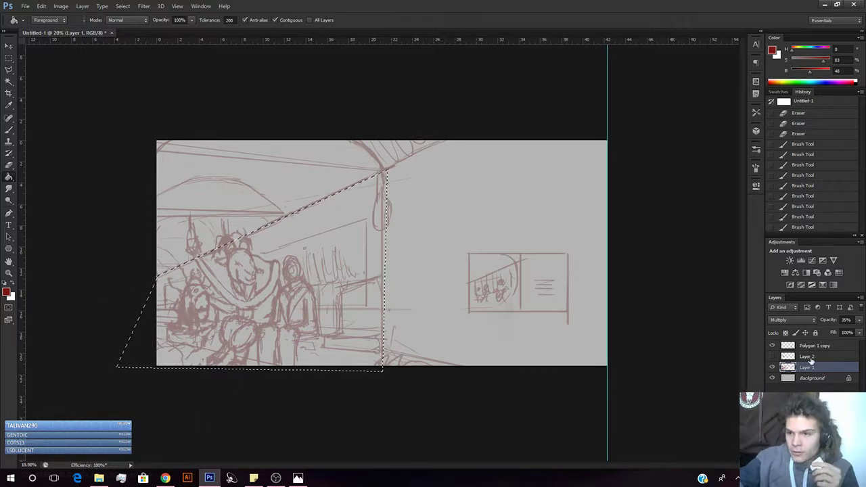
pyautogui.click(860, 321)
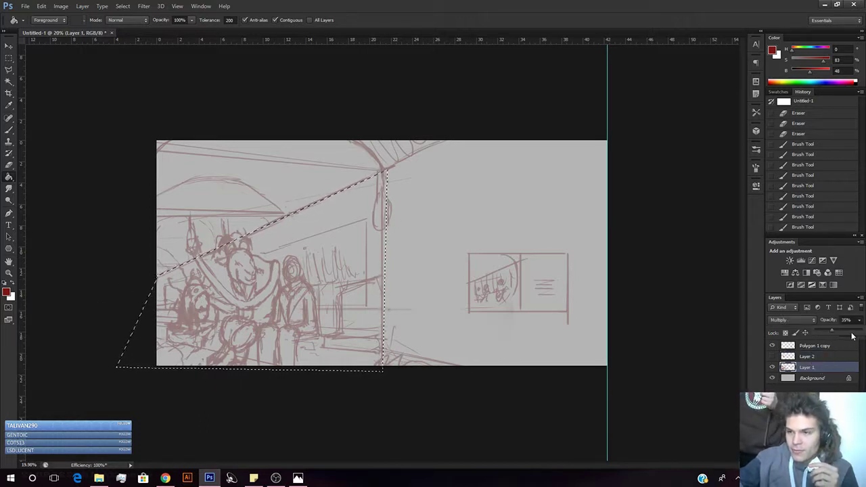
pyautogui.click(861, 331)
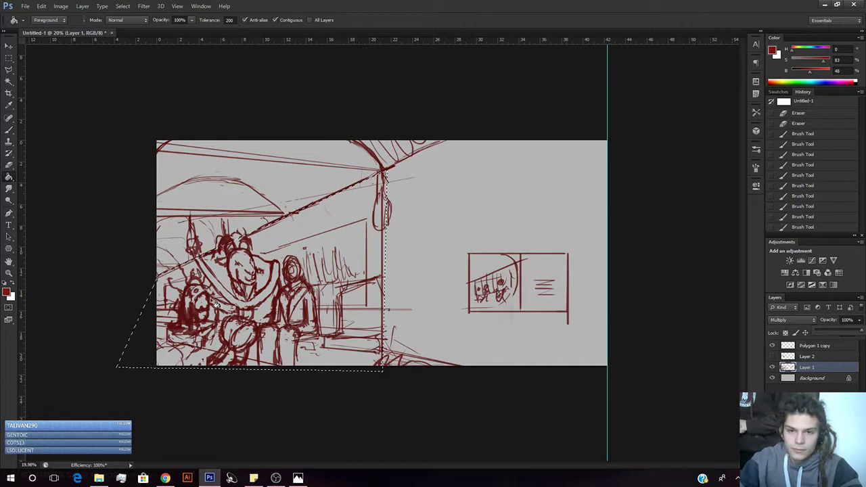
pyautogui.click(234, 287)
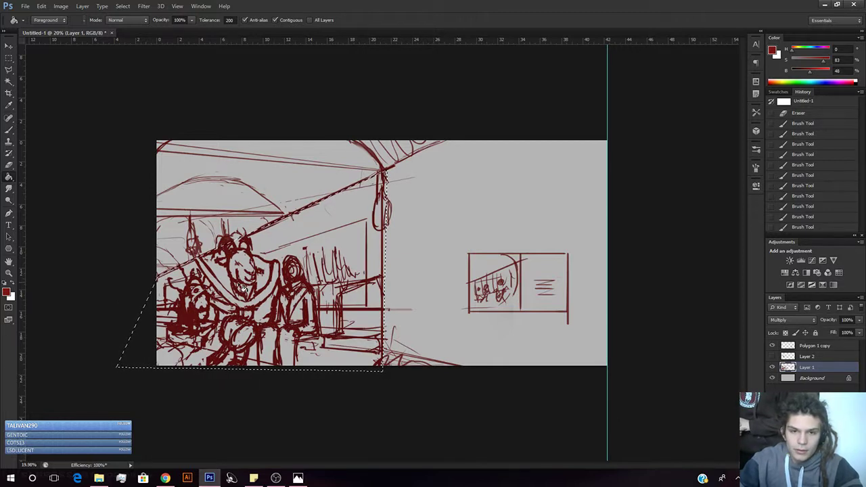
pyautogui.hotkey('ctrl', 'z')
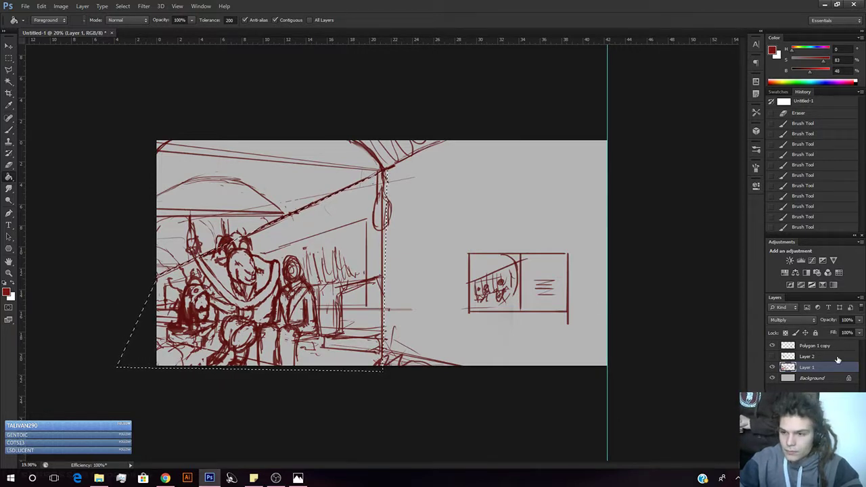
# Create a new layer, Layer 3, directly above the Background and beneath the sketch.
pyautogui.click(817, 383)
pyautogui.click(816, 383)
pyautogui.hotkey('ctrl', 'shift', 'n')
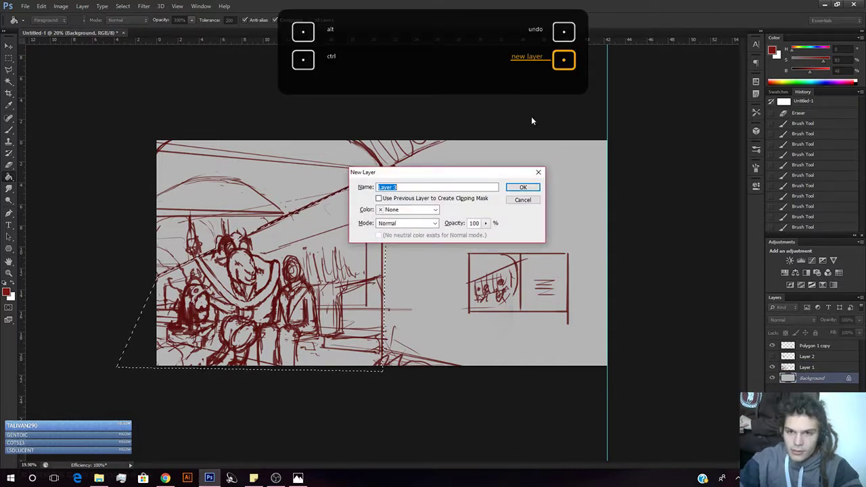
pyautogui.click(522, 188)
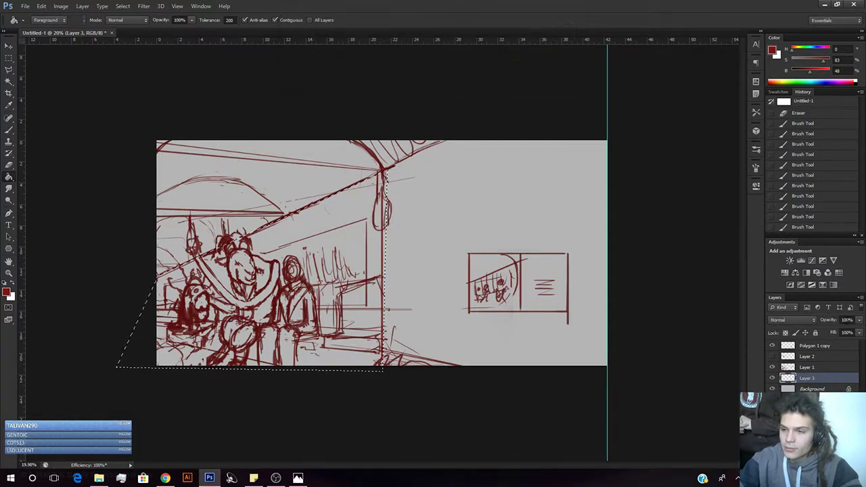
# Lower the opacity of the sketch layer, Layer 1, to 53%.
pyautogui.moveTo(859, 324); pyautogui.dragTo(842, 333)
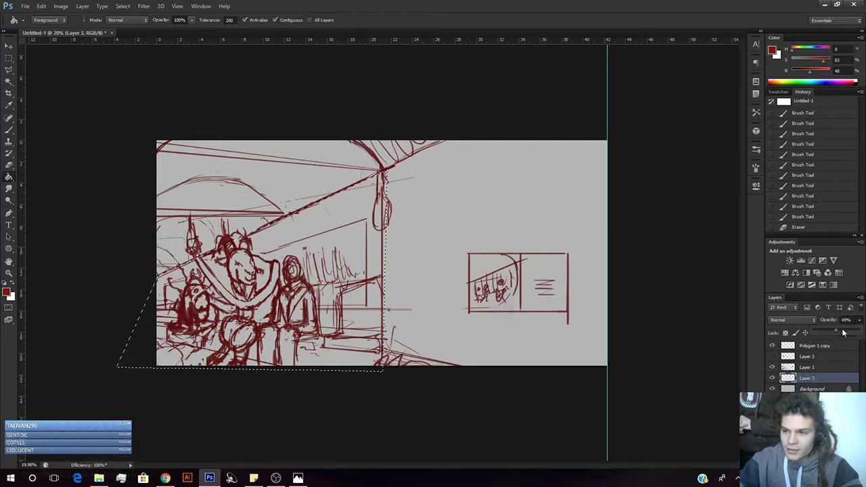
pyautogui.click(817, 366)
pyautogui.click(859, 320)
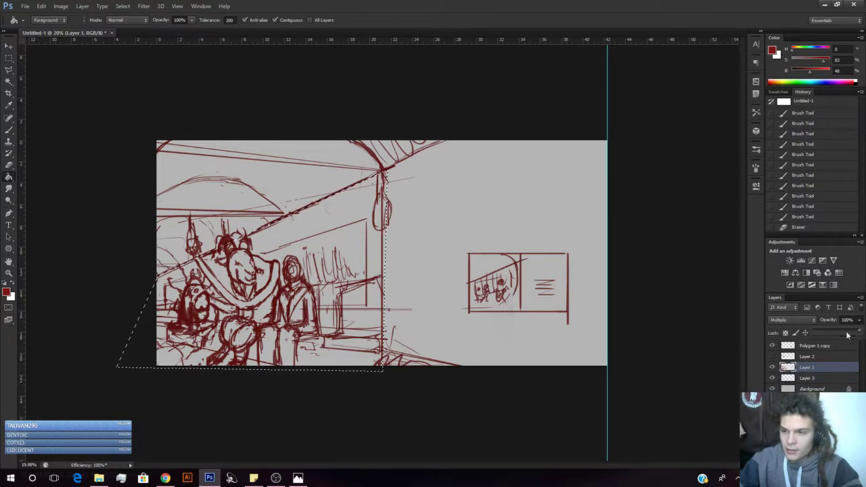
pyautogui.moveTo(852, 333); pyautogui.dragTo(836, 333)
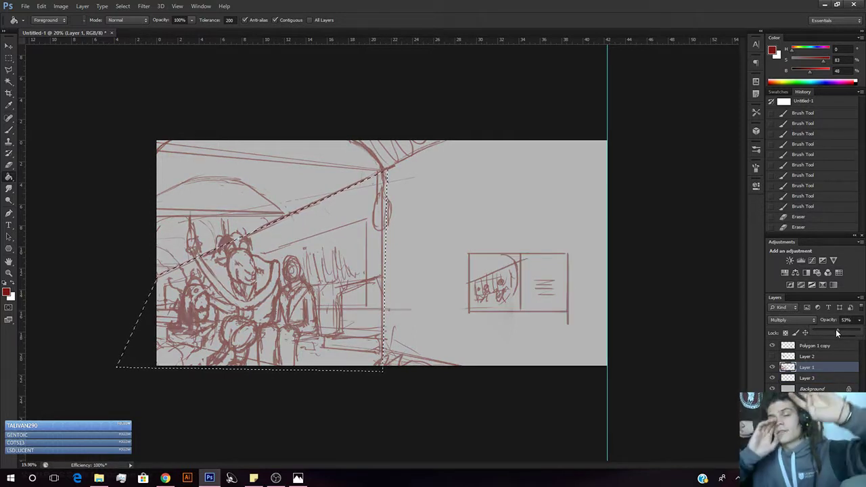
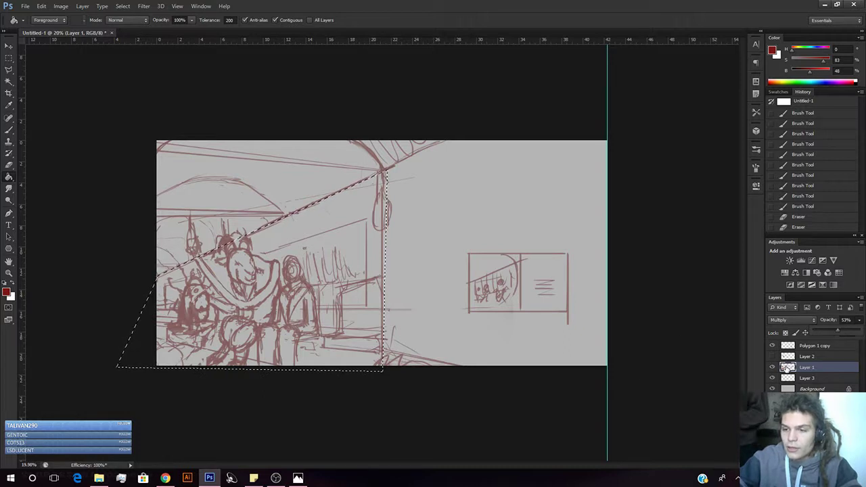
# Clear the selection and reselect the wall area below the diagonal beam with its edge tight along the vertical post.
pyautogui.hotkey('ctrl', 'd')
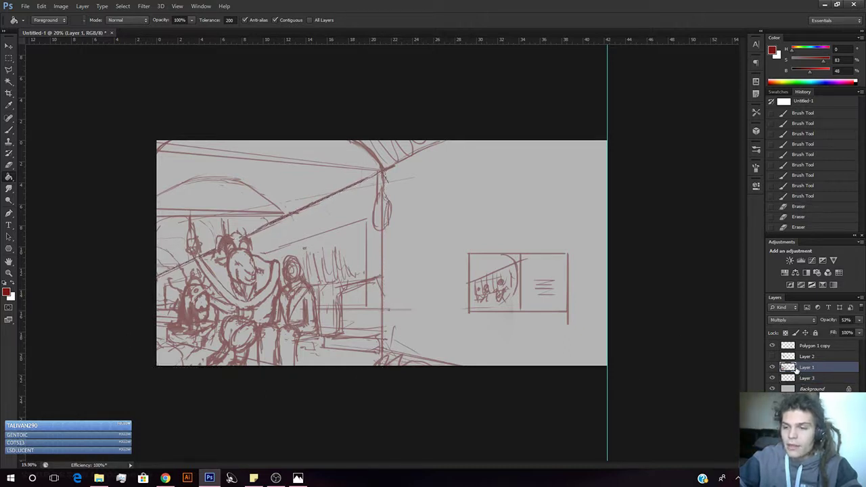
pyautogui.click(9, 70)
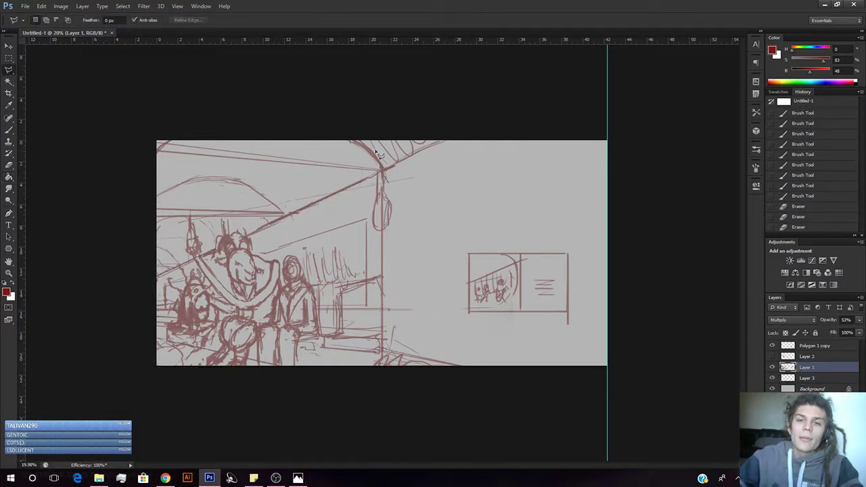
pyautogui.click(383, 371)
pyautogui.click(99, 379)
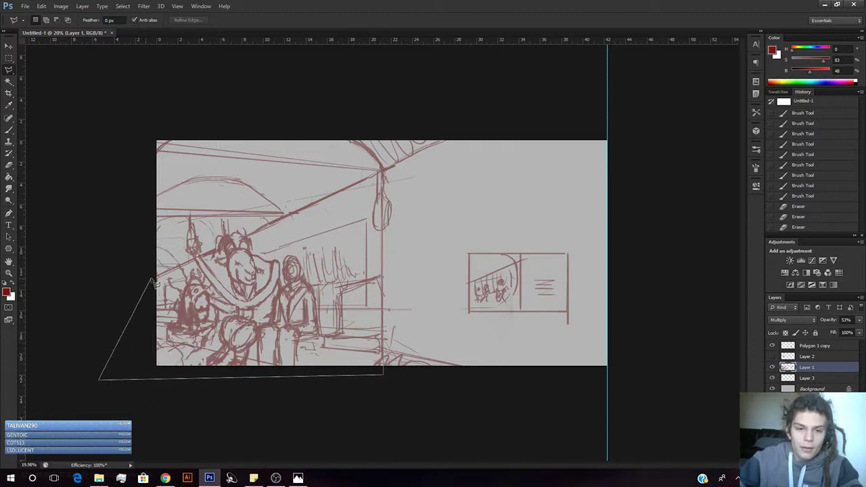
pyautogui.doubleClick(383, 174)
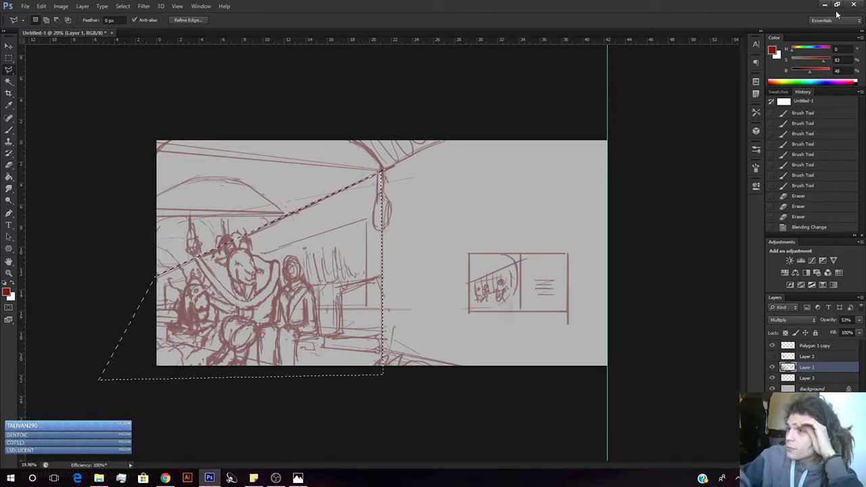
pyautogui.hotkey('alt', 'Tab')
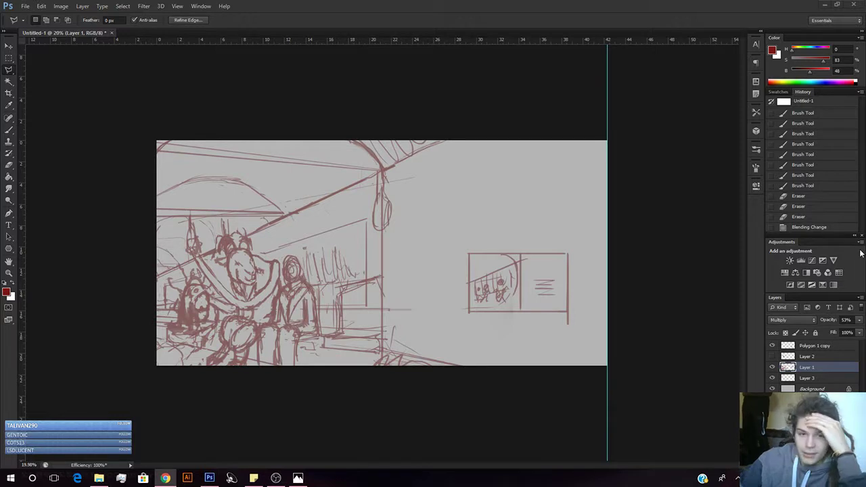
pyautogui.click(685, 263)
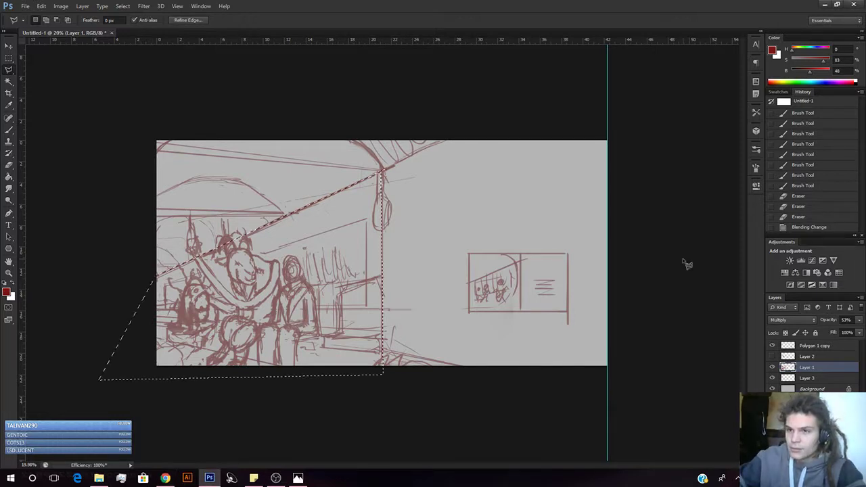
# Ready the Paint Bucket with a neutral grey foreground colour, #7a7a7a.
pyautogui.press('g')
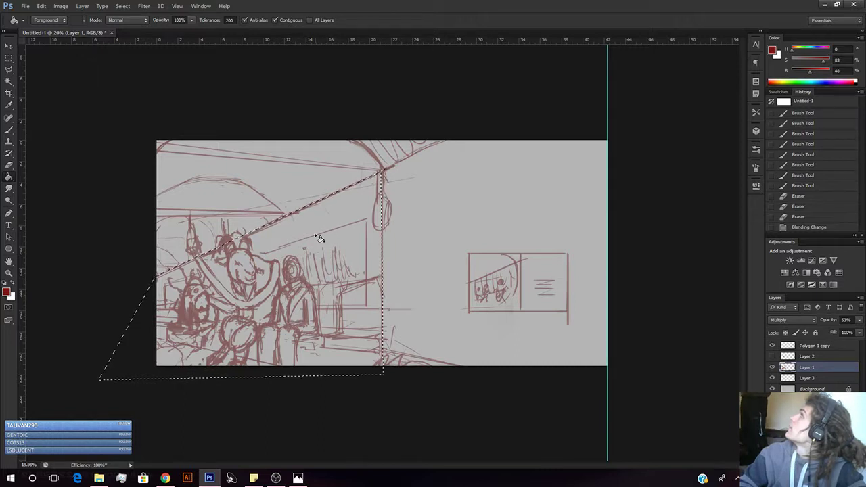
pyautogui.click(7, 292)
pyautogui.moveTo(88, 268)
pyautogui.mouseDown()
pyautogui.moveTo(75, 244)
pyautogui.moveTo(14, 238)
pyautogui.mouseUp()
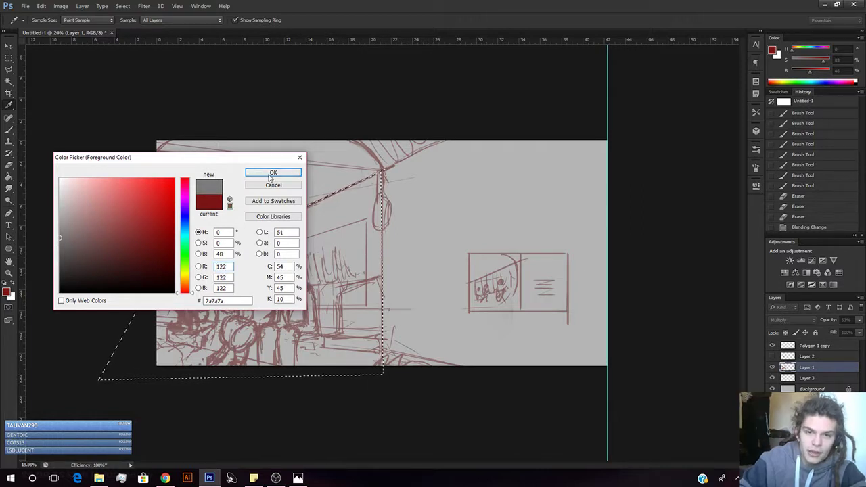
pyautogui.click(274, 173)
# Fill the selected wall area below the diagonal beam with the #7a7a7a grey on Layer 3, undoing the misplaced fill on the sketch layer.
pyautogui.click(381, 306)
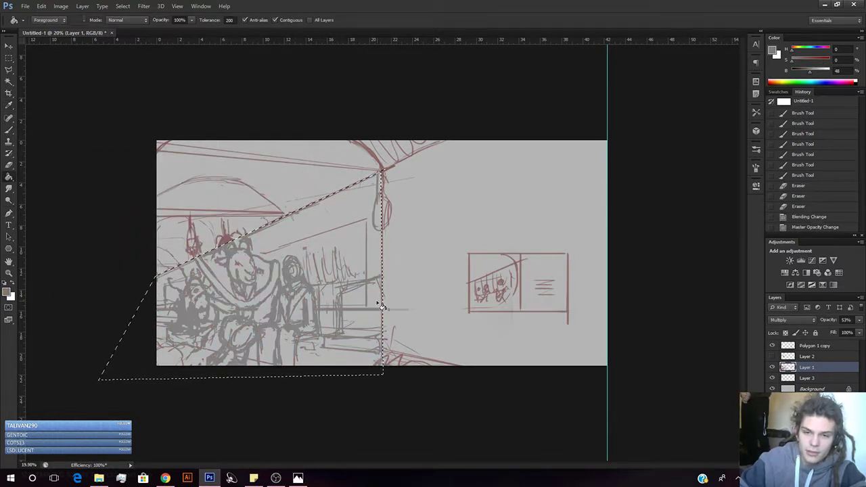
pyautogui.hotkey('ctrl', 'z')
pyautogui.hotkey('alt', '[')
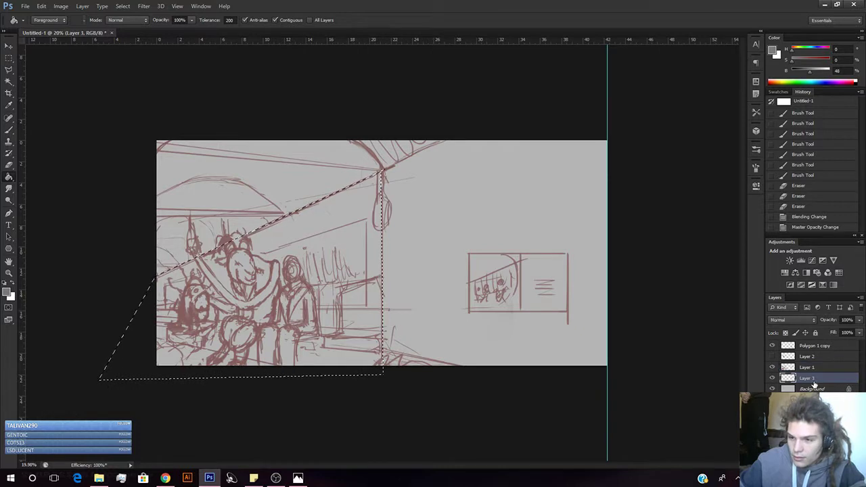
pyautogui.click(385, 364)
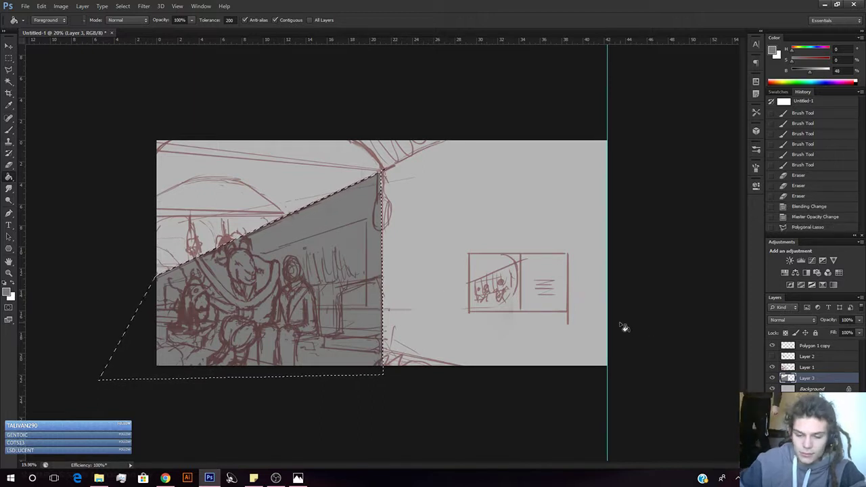
# Clear the wall selection and try outlining the area above the diagonal beam with the freehand Lasso.
pyautogui.click(9, 69)
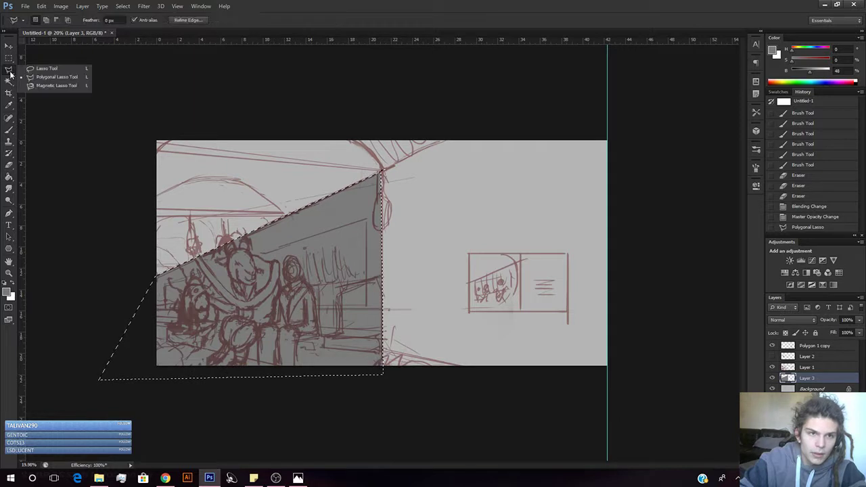
pyautogui.click(51, 69)
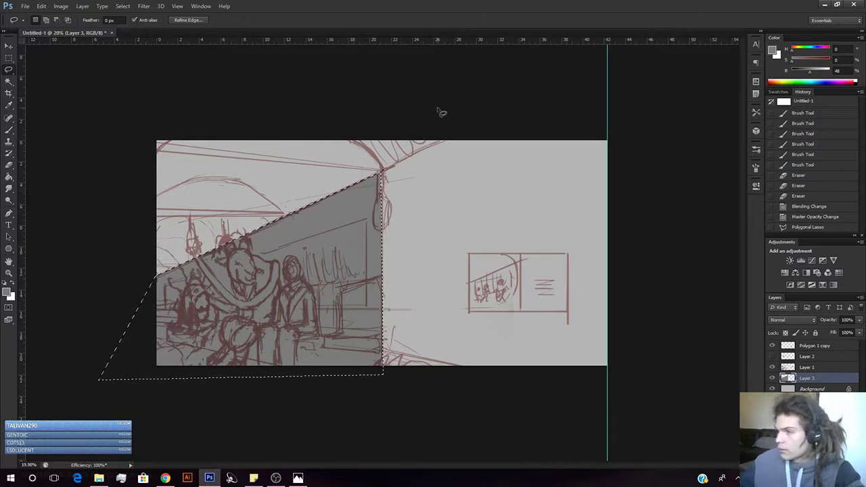
pyautogui.hotkey('ctrl', 'd')
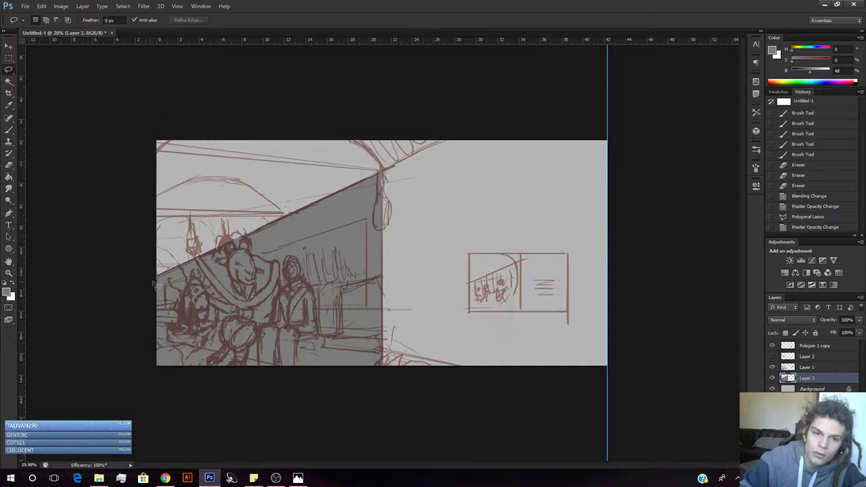
pyautogui.moveTo(239, 243)
pyautogui.mouseDown()
pyautogui.moveTo(382, 171)
pyautogui.moveTo(373, 154)
pyautogui.moveTo(107, 85)
pyautogui.mouseUp()
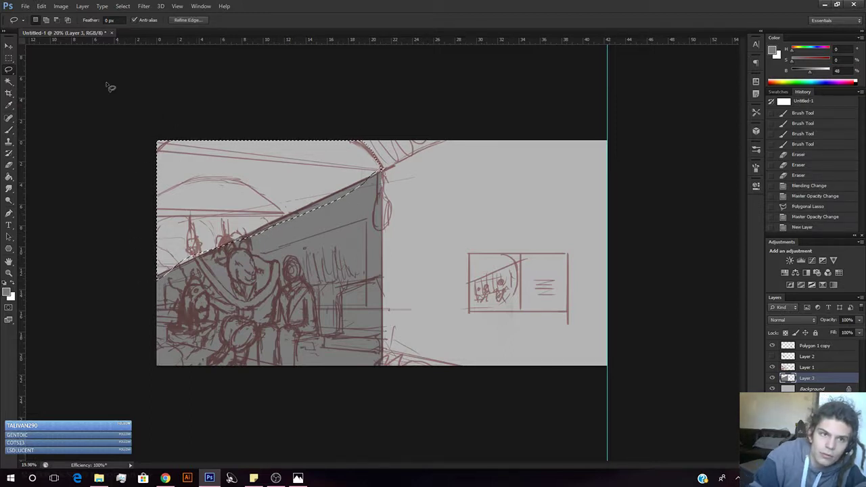
# Replace the freehand selection with a Polygonal Lasso outline around the area above the diagonal beam, extending slightly past the canvas edges.
pyautogui.rightClick(11, 71)
pyautogui.click(29, 76)
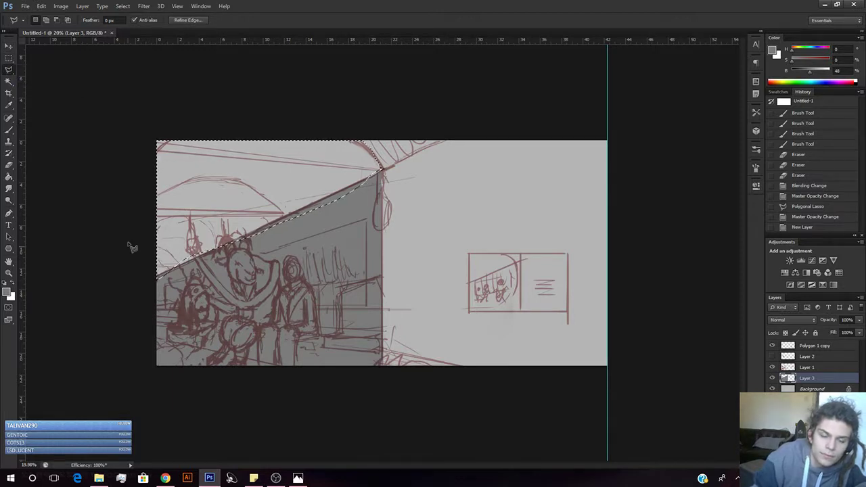
pyautogui.hotkey('ctrl', 'd')
pyautogui.click(150, 278)
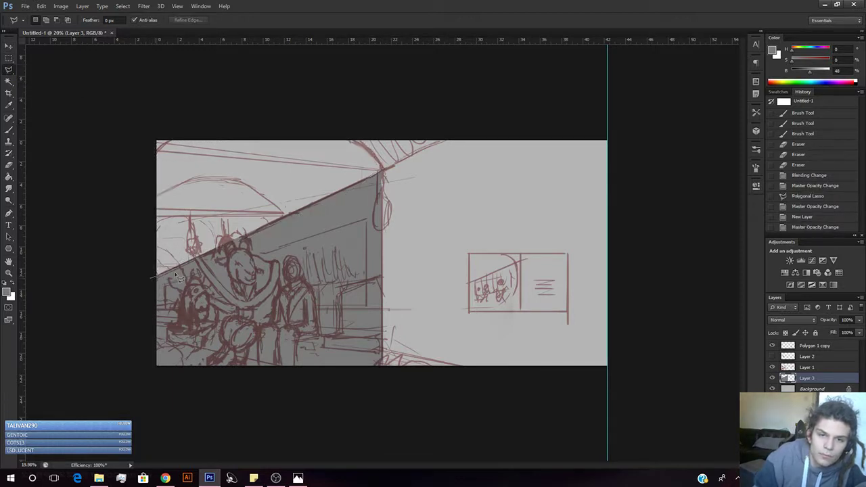
pyautogui.click(380, 168)
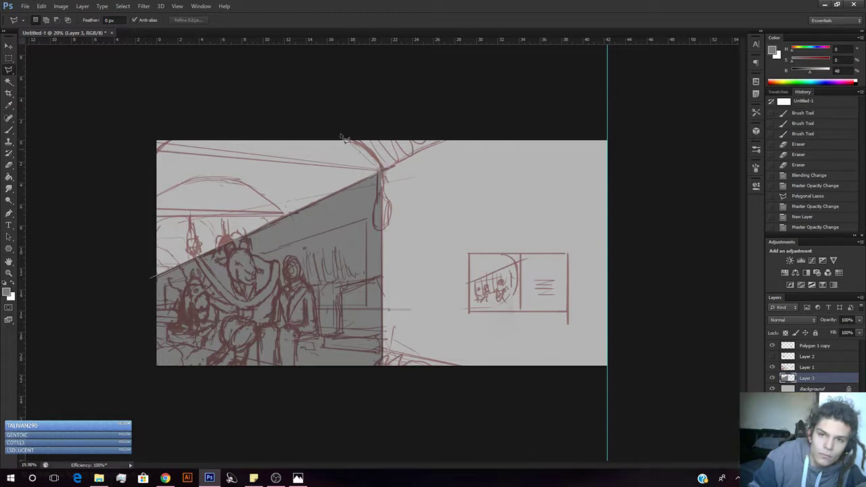
pyautogui.click(342, 135)
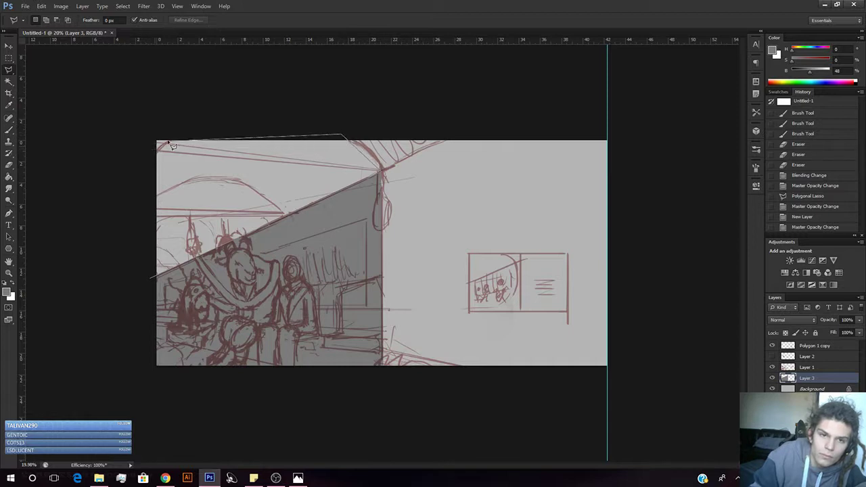
pyautogui.click(175, 140)
pyautogui.click(150, 155)
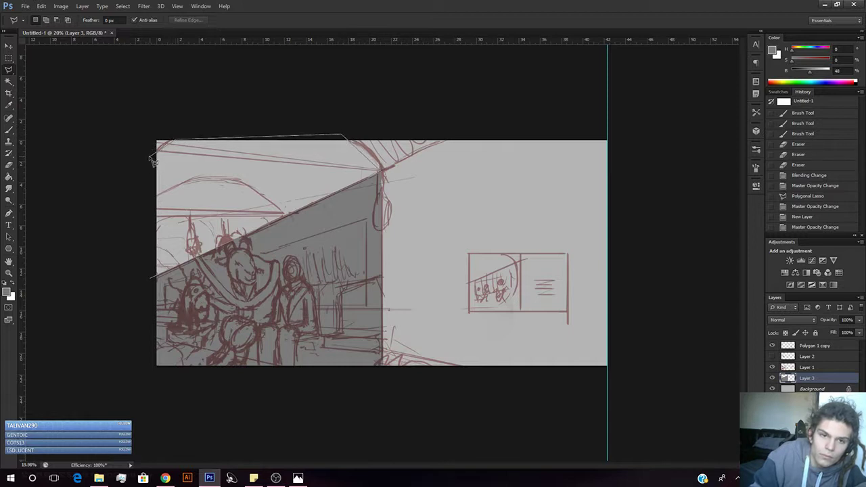
pyautogui.click(151, 278)
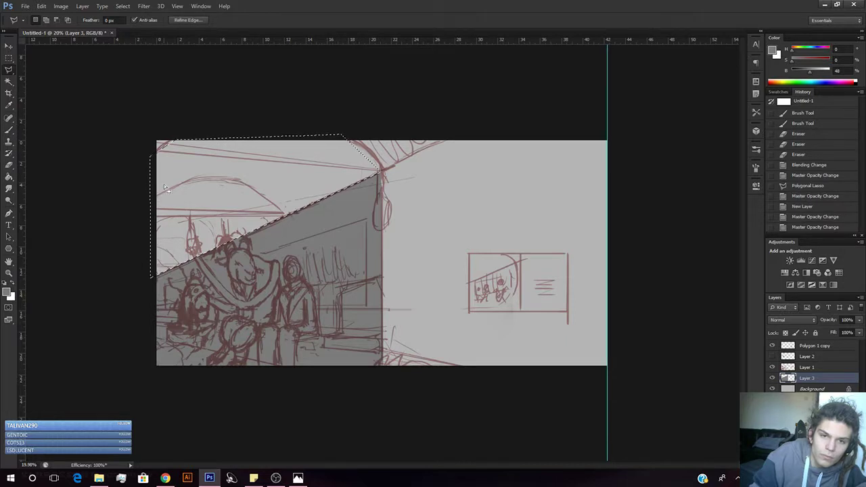
# Refine the selection's corners with freehand Lasso additions and subtractions so they follow the sketched arch's curve at both ends.
pyautogui.click(9, 71)
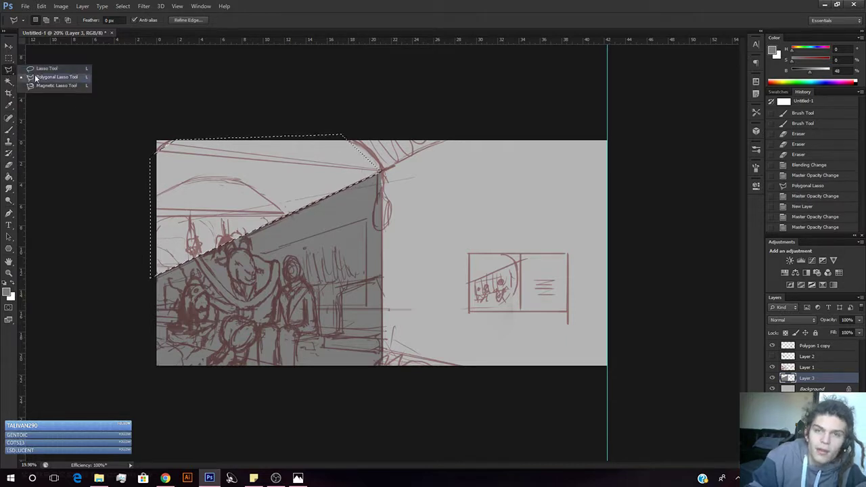
pyautogui.click(42, 70)
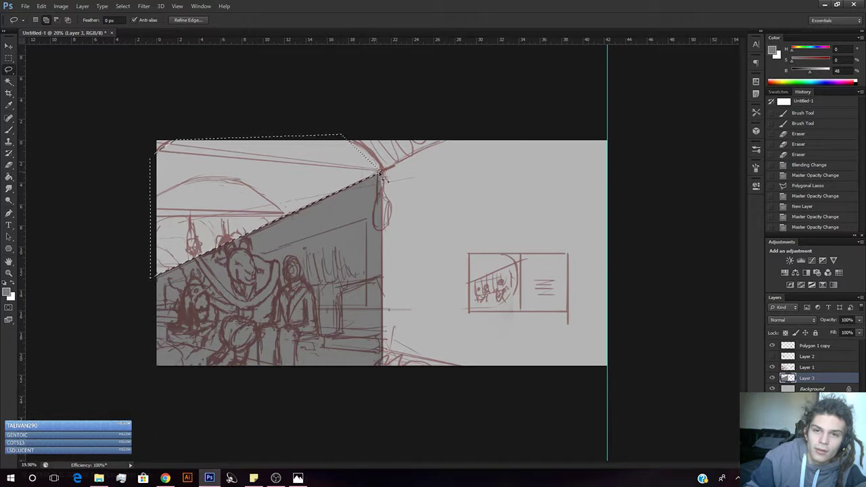
pyautogui.moveTo(383, 167)
pyautogui.mouseDown()
pyautogui.moveTo(370, 144)
pyautogui.moveTo(349, 141)
pyautogui.mouseUp()
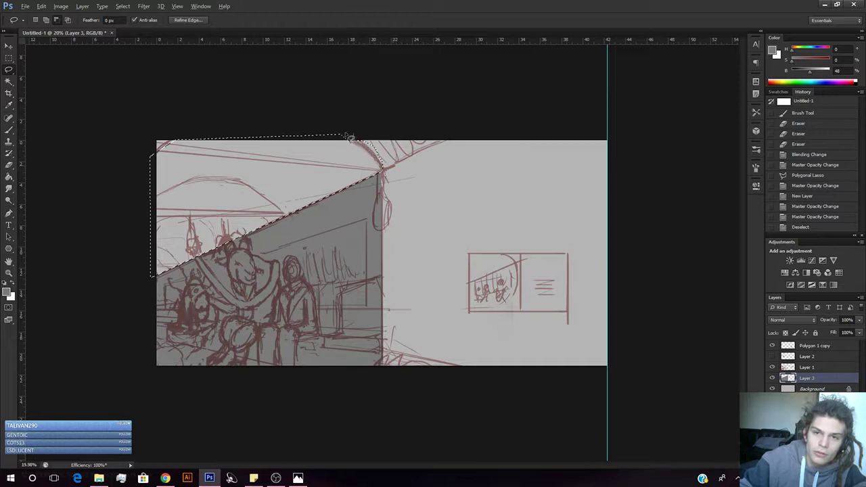
pyautogui.moveTo(345, 135); pyautogui.dragTo(370, 125)
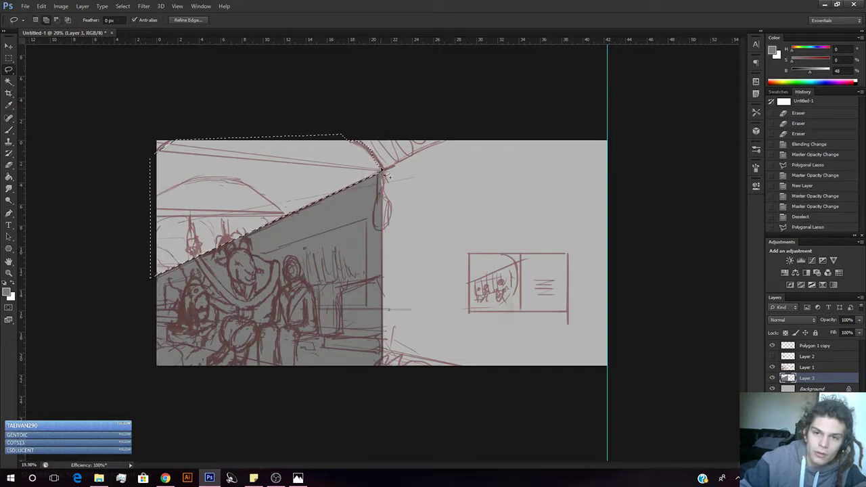
pyautogui.moveTo(352, 141); pyautogui.dragTo(373, 148)
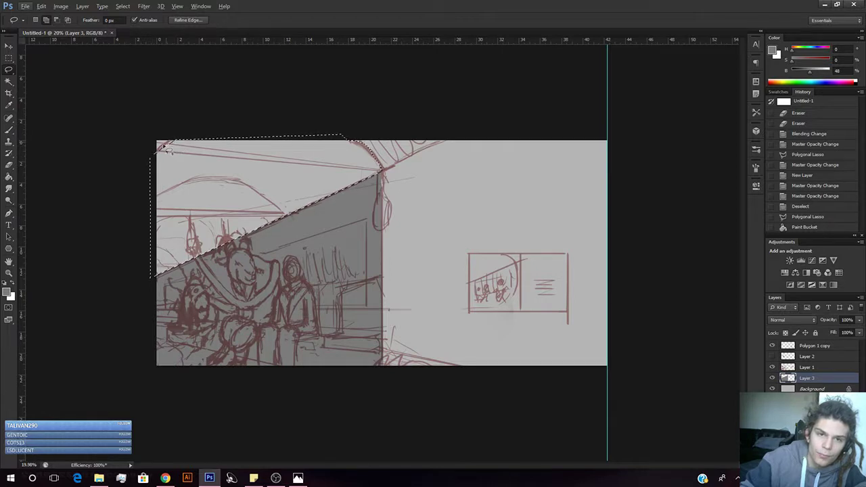
pyautogui.moveTo(155, 169); pyautogui.dragTo(157, 177)
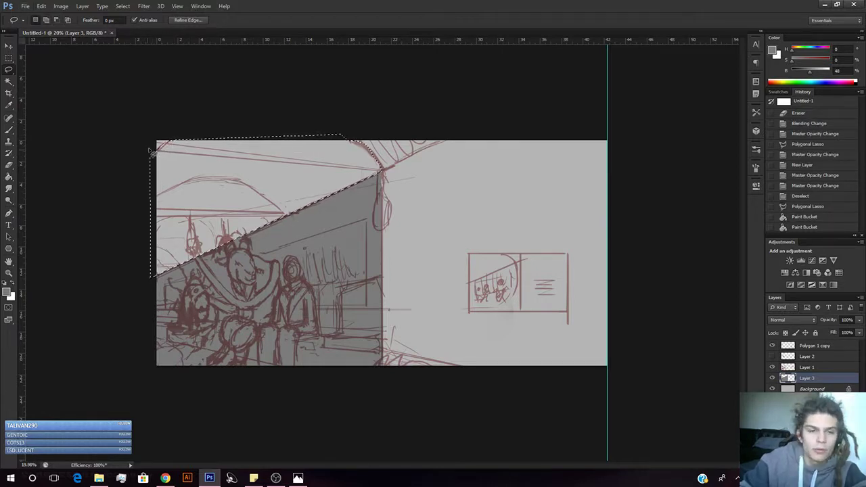
# Try Paint Bucket fills in the selected area above the beam with neutral greys at 36%, 64% and 56% brightness.
pyautogui.press('g')
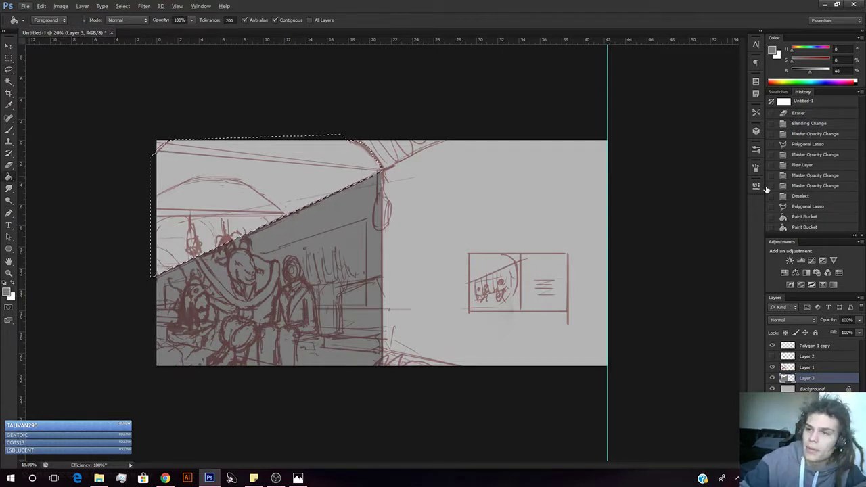
pyautogui.moveTo(809, 74); pyautogui.dragTo(806, 76)
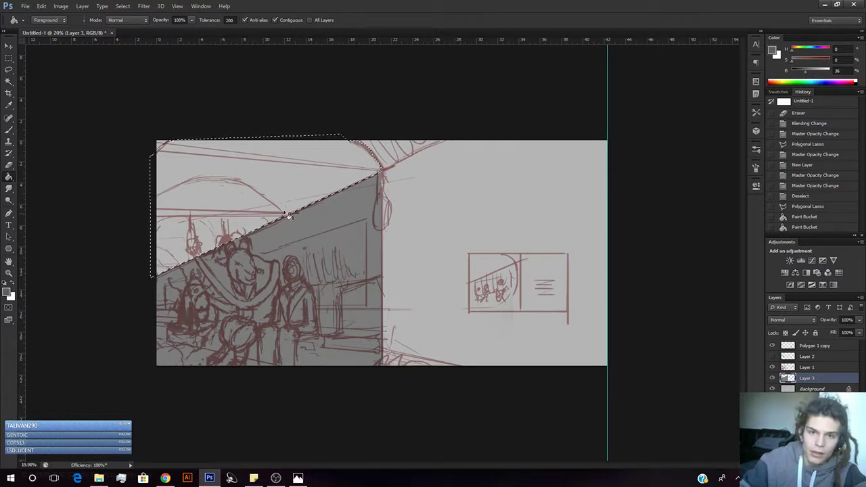
pyautogui.click(334, 175)
pyautogui.hotkey('ctrl', 'z')
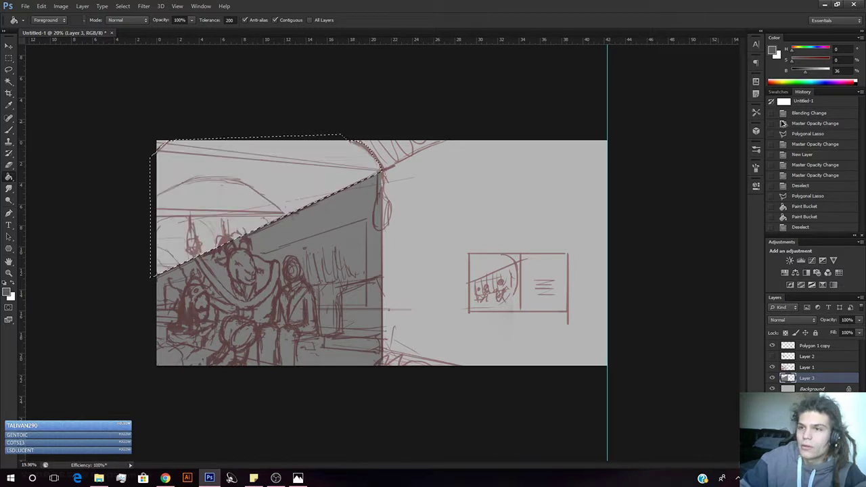
pyautogui.click(817, 70)
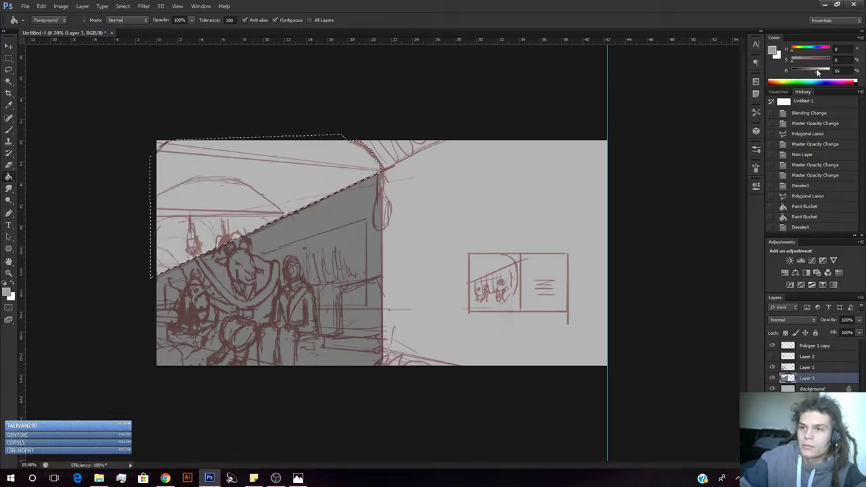
pyautogui.click(285, 161)
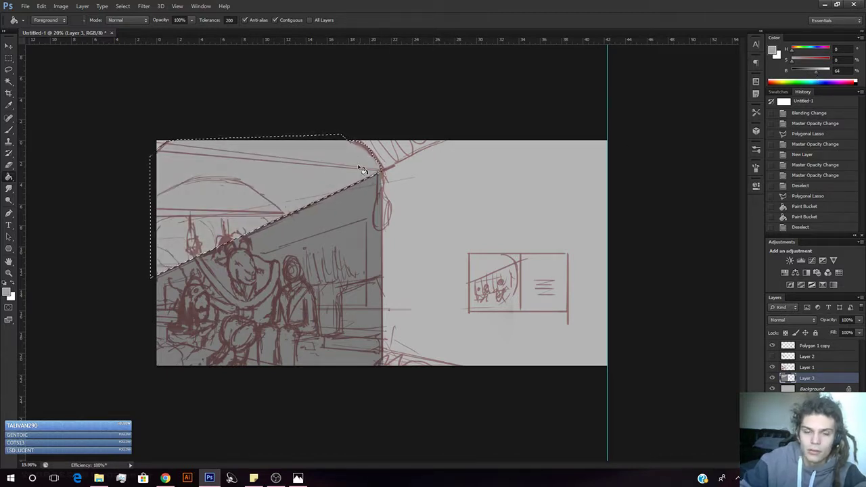
pyautogui.click(812, 70)
pyautogui.click(320, 181)
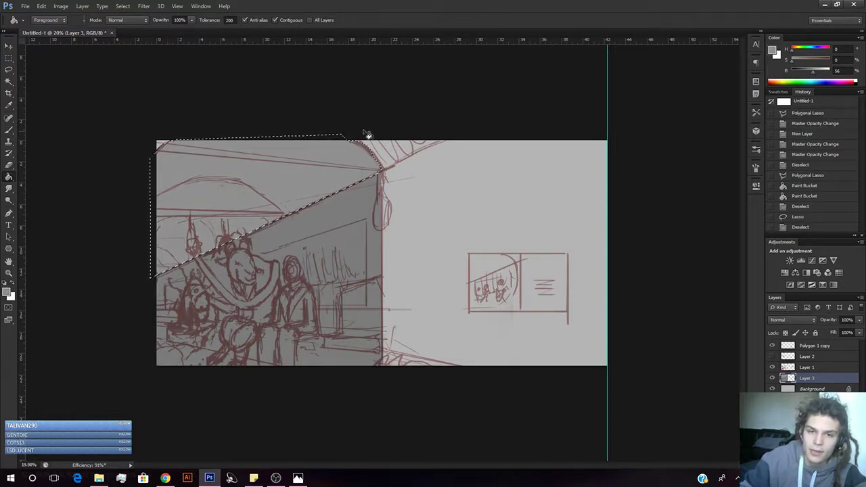
# Fill the selected area above the beam with a neutral grey at 54% brightness and clear the selection.
pyautogui.click(814, 73)
pyautogui.moveTo(813, 75); pyautogui.dragTo(812, 74)
pyautogui.click(320, 186)
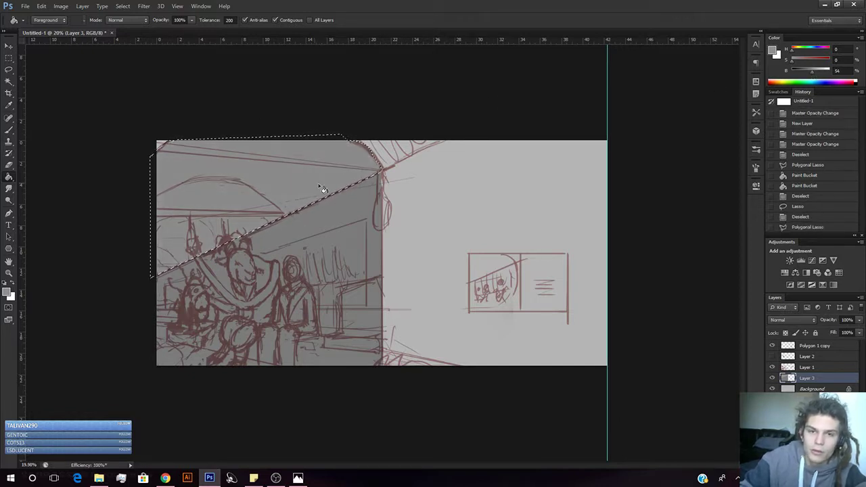
pyautogui.hotkey('ctrl', 'd')
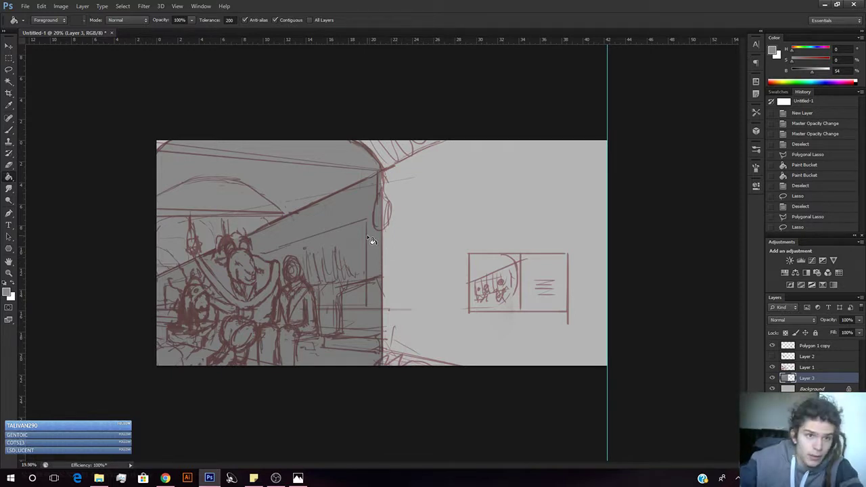
# Outline the slanted wall panel behind the figures with the Polygonal Lasso and fill it with the light grey sampled from the blank page area.
pyautogui.moveTo(9, 70); pyautogui.dragTo(48, 78)
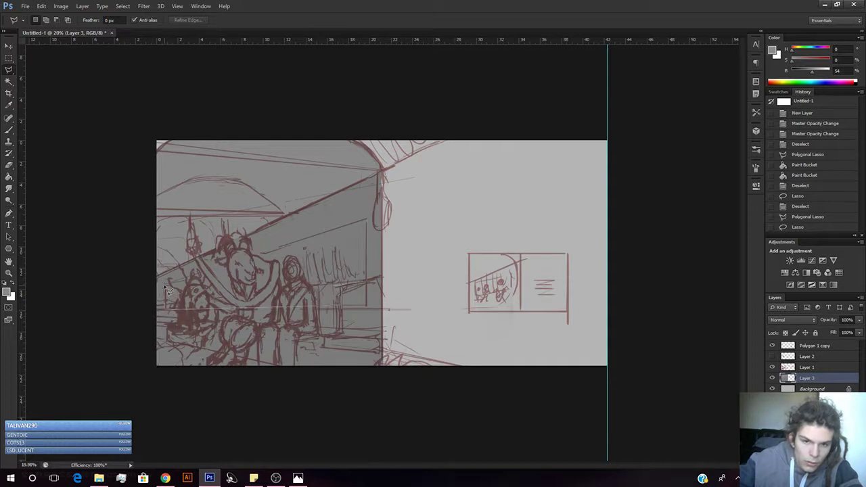
pyautogui.moveTo(168, 289); pyautogui.dragTo(368, 222)
pyautogui.press('g')
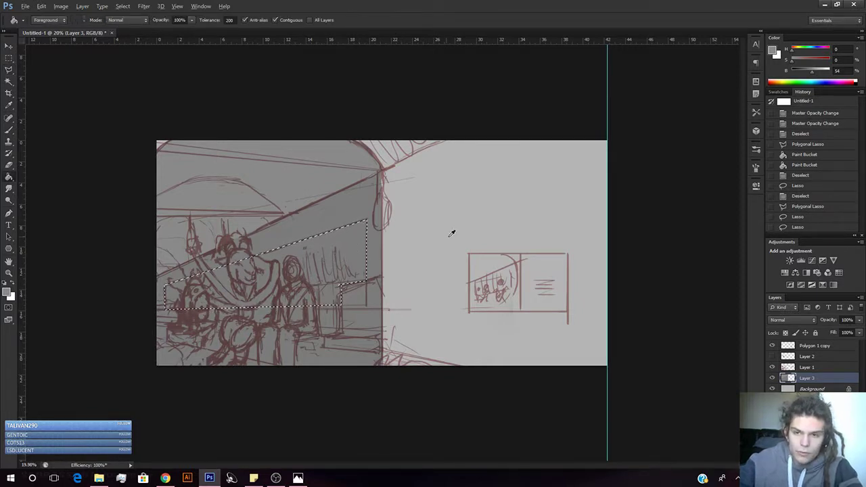
pyautogui.keyDown('alt'); pyautogui.click(565, 201); pyautogui.keyUp('alt')
pyautogui.click(342, 264)
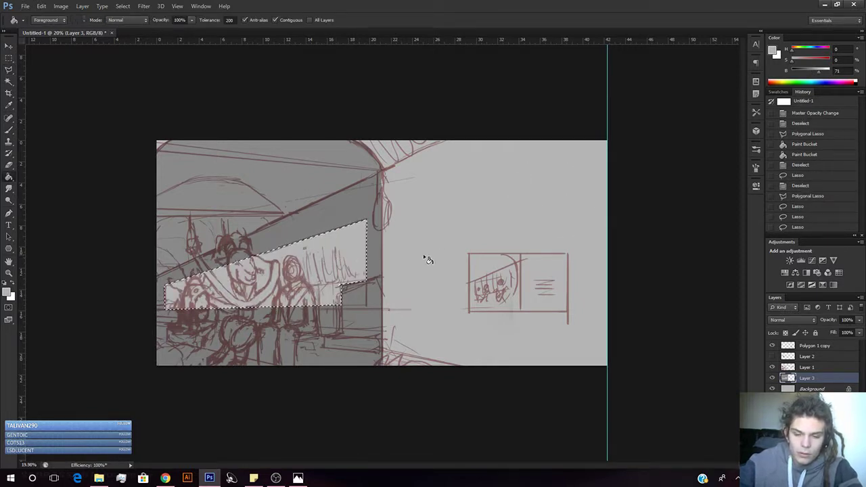
pyautogui.hotkey('ctrl', 'd')
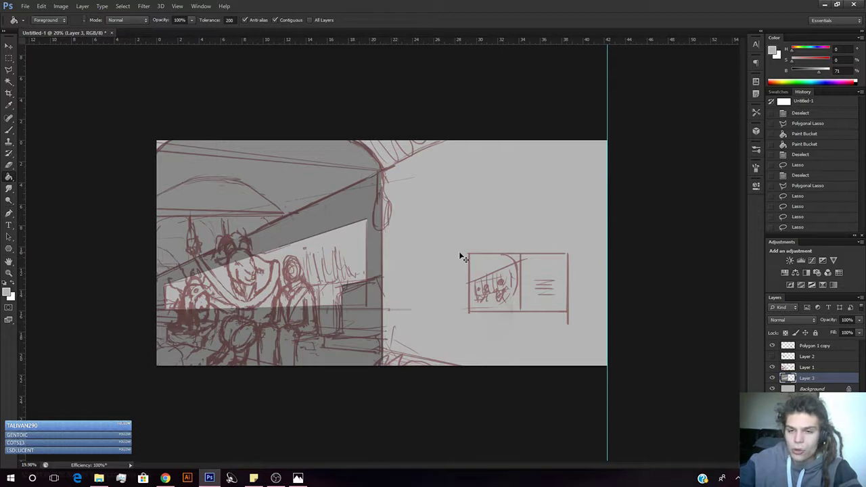
# Restore the wall panel selection, refill it with a grey at 58% brightness, and deselect it with the Brush ready.
pyautogui.moveTo(819, 72); pyautogui.dragTo(815, 74)
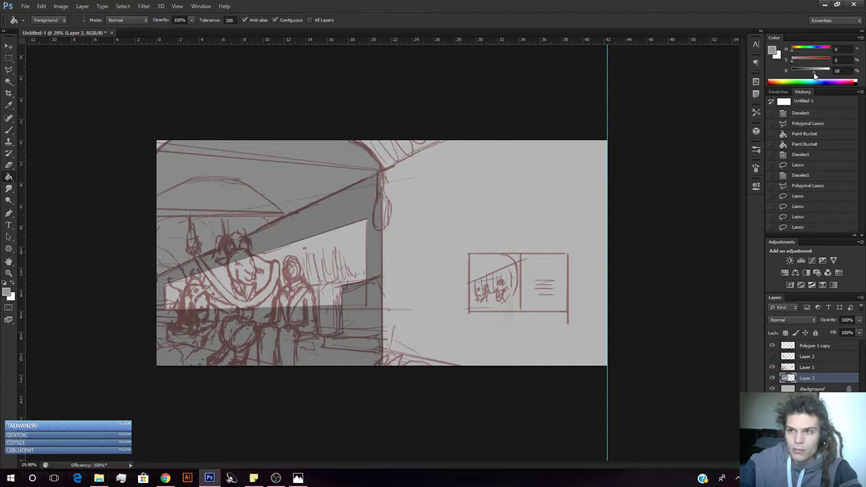
pyautogui.hotkey('ctrl', 'z')
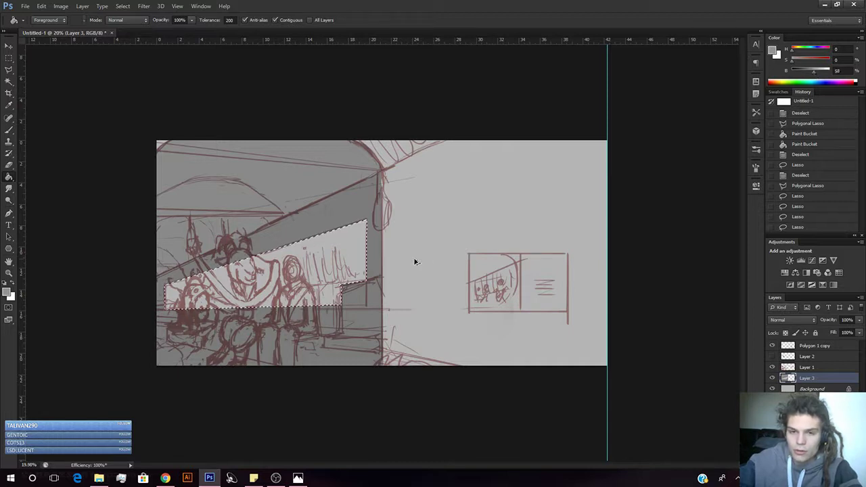
pyautogui.click(365, 262)
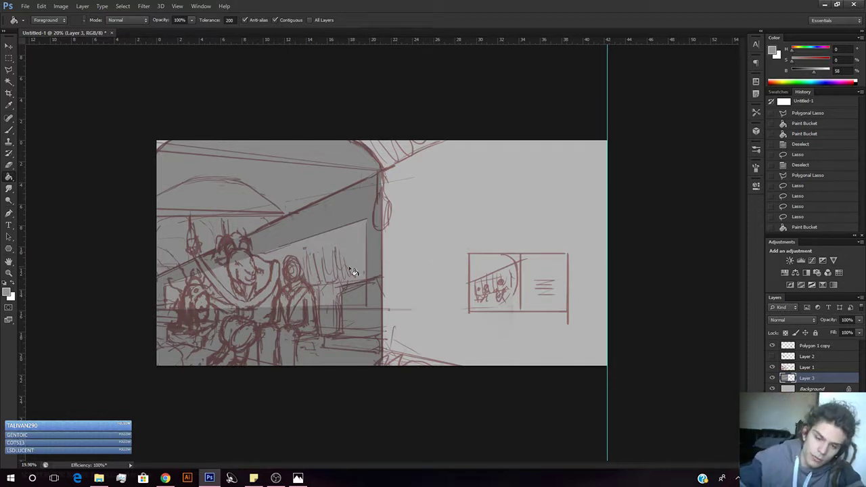
pyautogui.press('b')
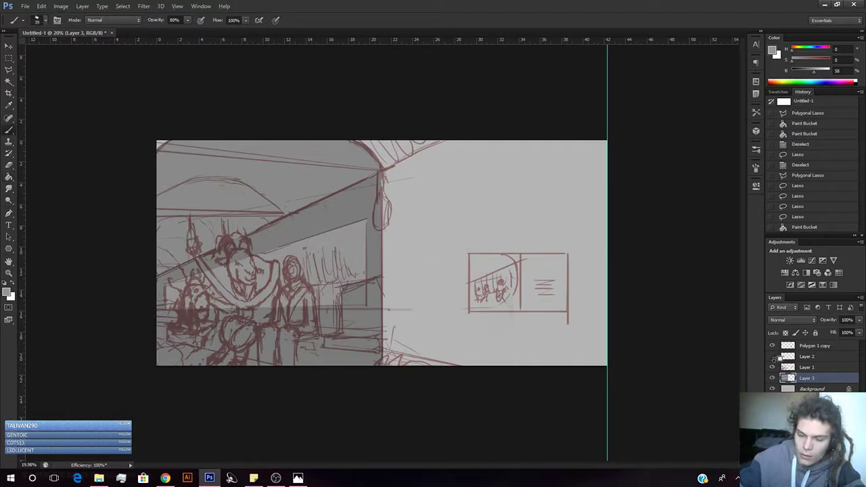
# Sample a 48% brightness grey from the figures, set the brush to 104 px and block in the figures' bodies, clearing the selection.
pyautogui.keyDown('alt'); pyautogui.click(308, 299); pyautogui.keyUp('alt')
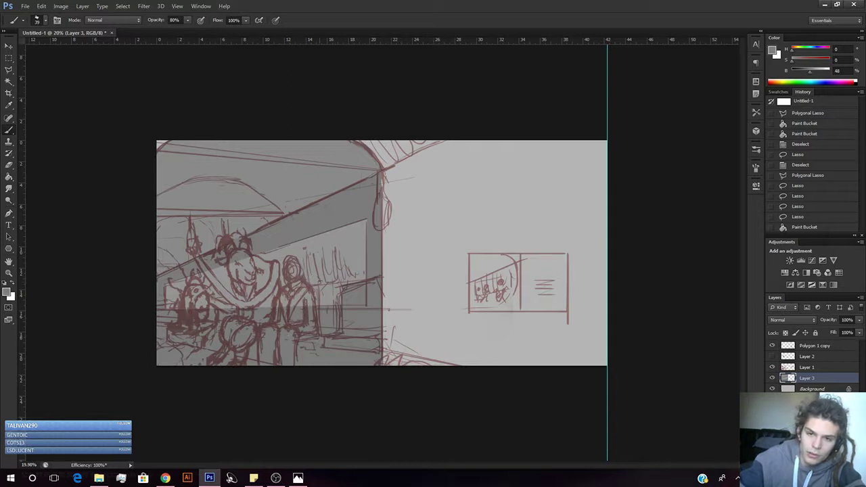
pyautogui.rightClick(320, 165)
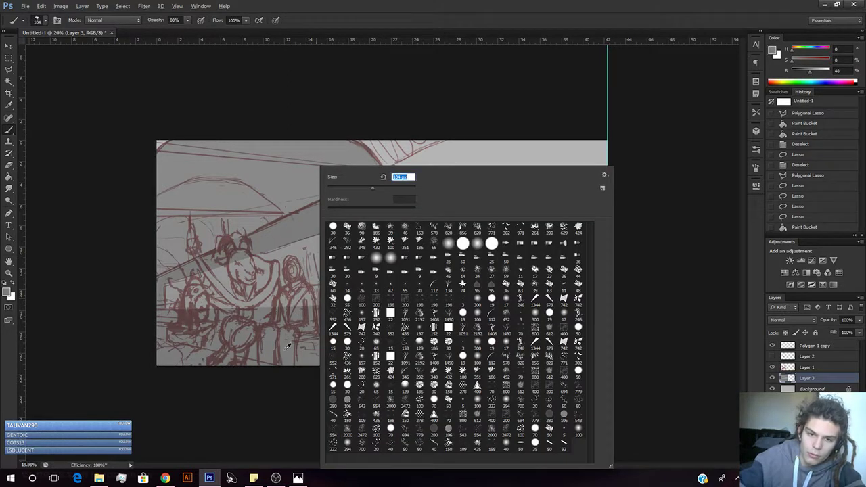
pyautogui.click(286, 348)
pyautogui.moveTo(292, 339); pyautogui.dragTo(288, 328)
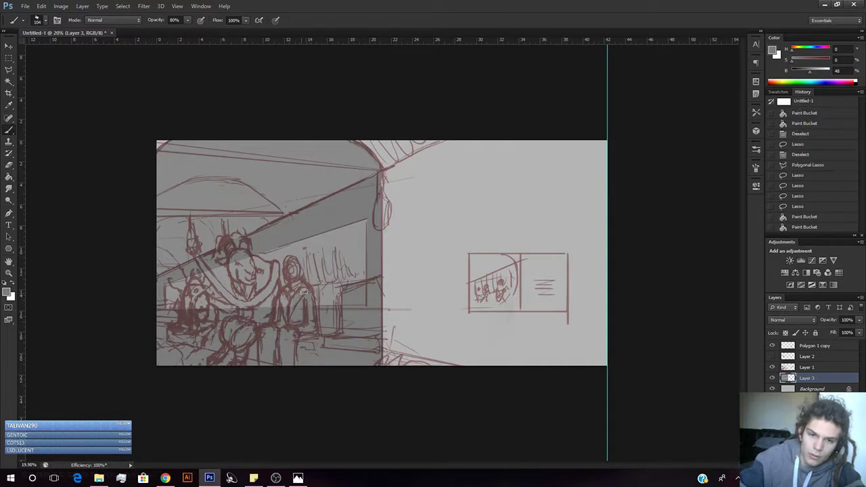
pyautogui.moveTo(280, 329)
pyautogui.mouseDown()
pyautogui.moveTo(301, 285)
pyautogui.moveTo(288, 272)
pyautogui.moveTo(289, 292)
pyautogui.moveTo(294, 261)
pyautogui.moveTo(295, 272)
pyautogui.moveTo(269, 305)
pyautogui.mouseUp()
pyautogui.hotkey('ctrl', 'd')
pyautogui.moveTo(269, 279)
pyautogui.mouseDown()
pyautogui.moveTo(265, 303)
pyautogui.moveTo(250, 293)
pyautogui.mouseUp()
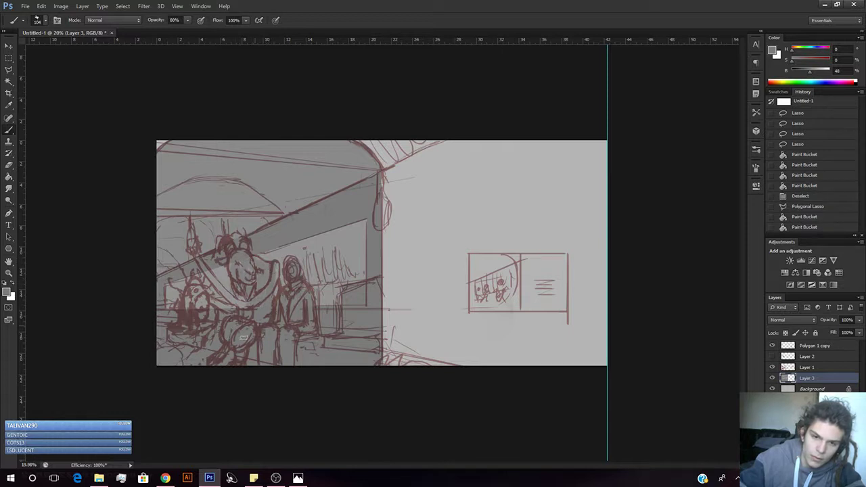
pyautogui.hotkey('ctrl', 'd')
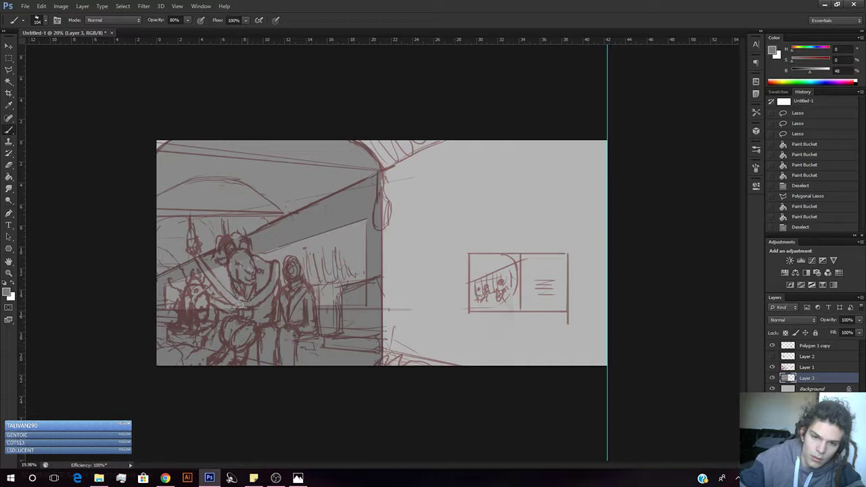
# Brush the 48% grey over the goat's collar and chest and the seated figure beside it.
pyautogui.moveTo(241, 305)
pyautogui.mouseDown()
pyautogui.moveTo(201, 269)
pyautogui.moveTo(250, 304)
pyautogui.moveTo(201, 263)
pyautogui.mouseUp()
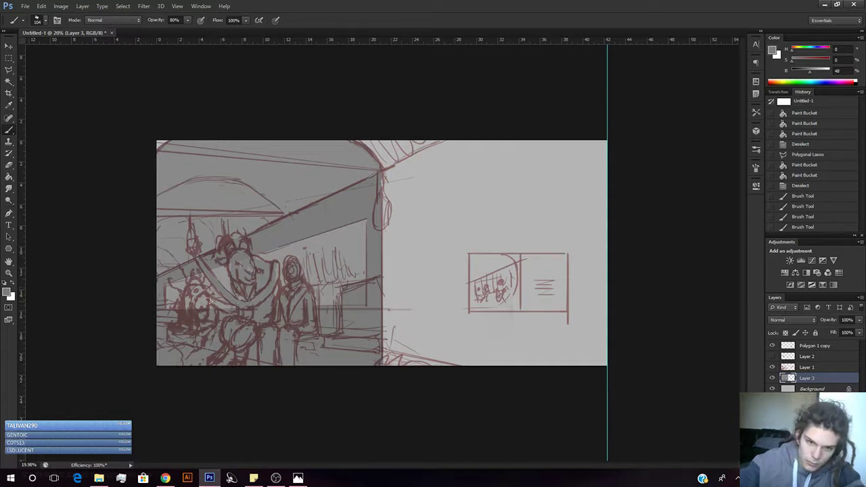
pyautogui.moveTo(234, 298); pyautogui.dragTo(249, 286)
pyautogui.moveTo(197, 316)
pyautogui.mouseDown()
pyautogui.moveTo(194, 289)
pyautogui.moveTo(203, 298)
pyautogui.mouseUp()
pyautogui.moveTo(280, 270); pyautogui.dragTo(270, 291)
pyautogui.moveTo(276, 282)
pyautogui.mouseDown()
pyautogui.moveTo(242, 264)
pyautogui.moveTo(251, 275)
pyautogui.moveTo(246, 255)
pyautogui.moveTo(251, 261)
pyautogui.moveTo(222, 255)
pyautogui.mouseUp()
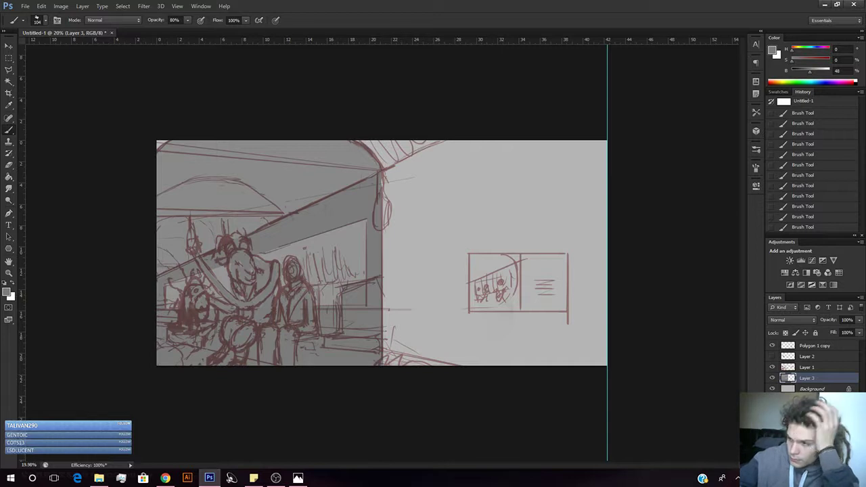
pyautogui.click(165, 478)
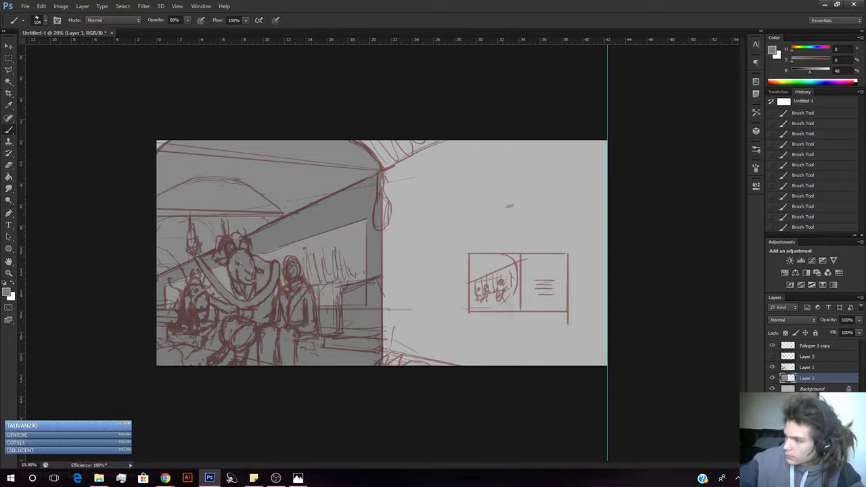
pyautogui.hotkey('alt', 'Tab')
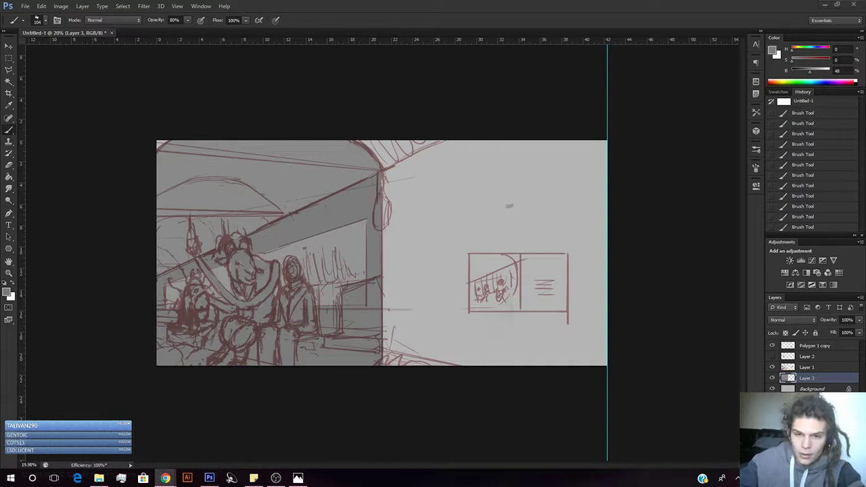
pyautogui.hotkey('alt', 'Tab')
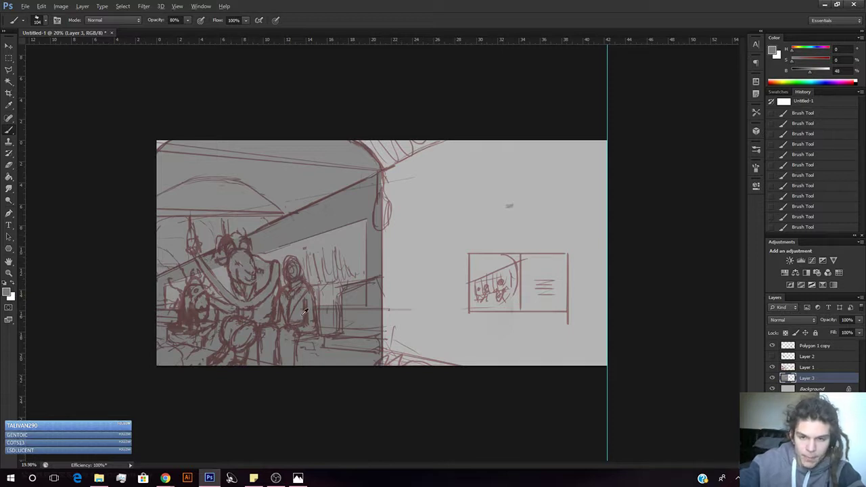
# Paint the standing figure's coat with a neutral grey at 27% brightness and its legs with one at 42%.
pyautogui.click(803, 71)
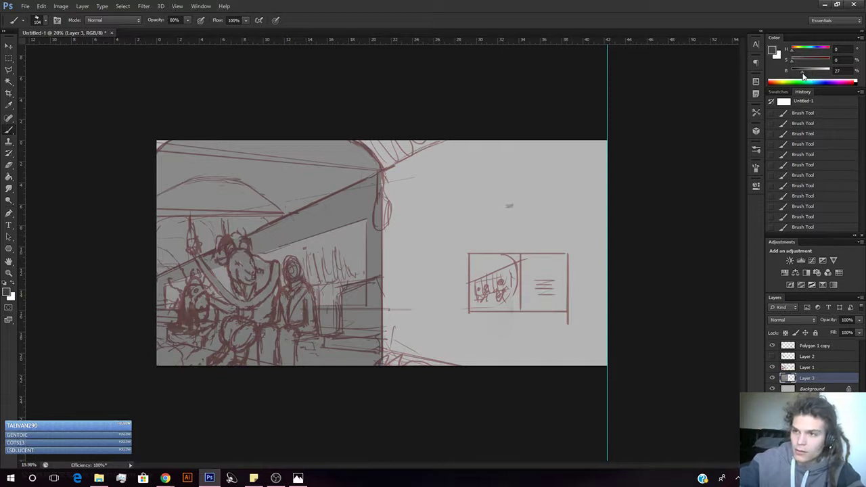
pyautogui.moveTo(286, 316)
pyautogui.mouseDown()
pyautogui.moveTo(284, 308)
pyautogui.moveTo(284, 320)
pyautogui.moveTo(299, 322)
pyautogui.moveTo(308, 292)
pyautogui.moveTo(313, 328)
pyautogui.moveTo(299, 333)
pyautogui.moveTo(297, 320)
pyautogui.moveTo(279, 310)
pyautogui.moveTo(300, 290)
pyautogui.moveTo(306, 297)
pyautogui.moveTo(293, 302)
pyautogui.mouseUp()
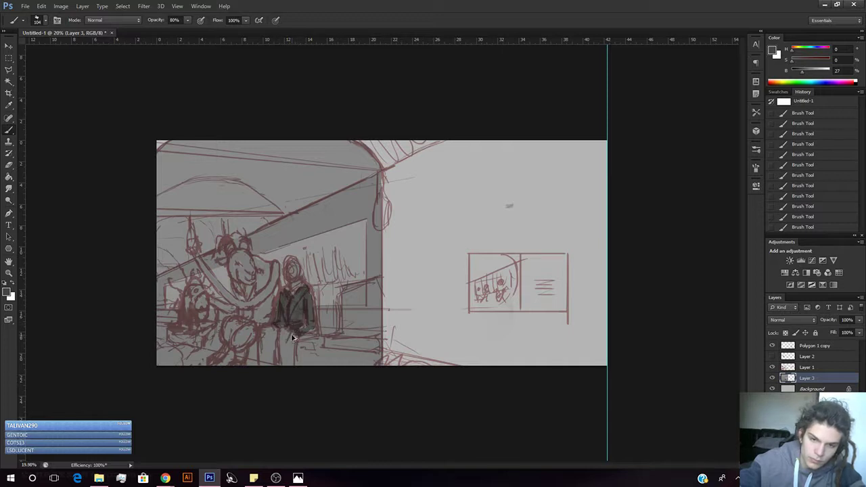
pyautogui.click(810, 71)
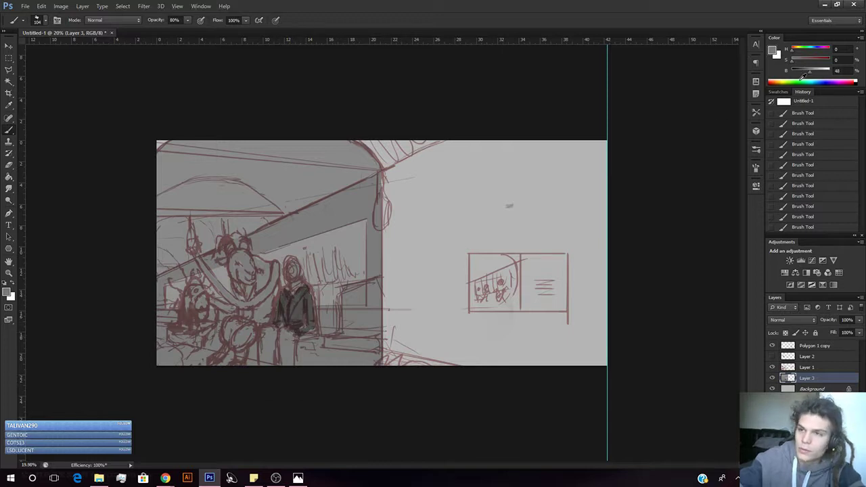
pyautogui.click(806, 71)
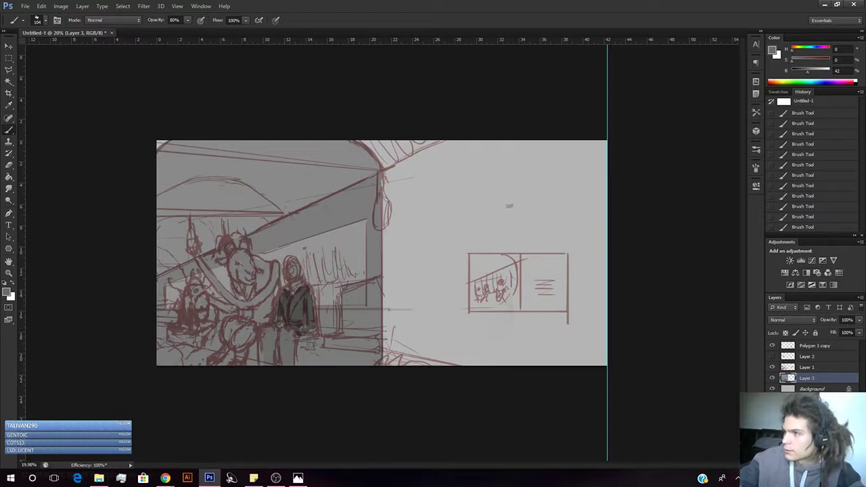
# Check the live stream dashboard on Twitch in Chrome and return to Photoshop.
pyautogui.hotkey('alt', 'Tab')
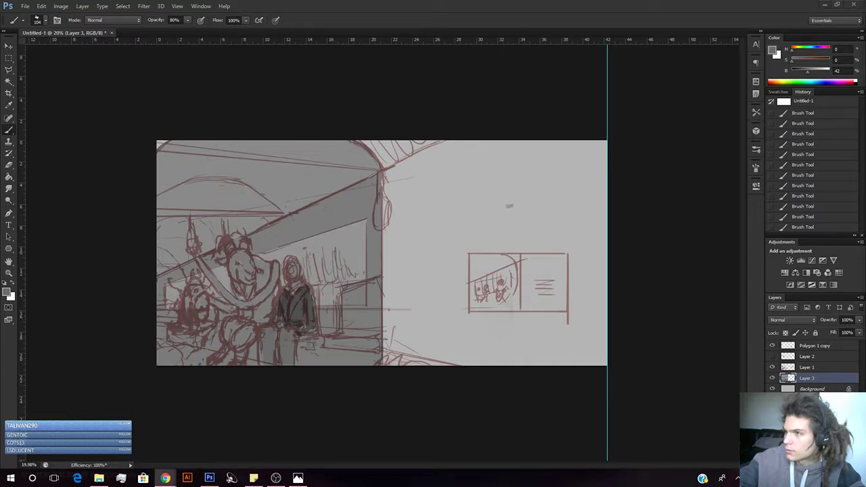
pyautogui.click(165, 479)
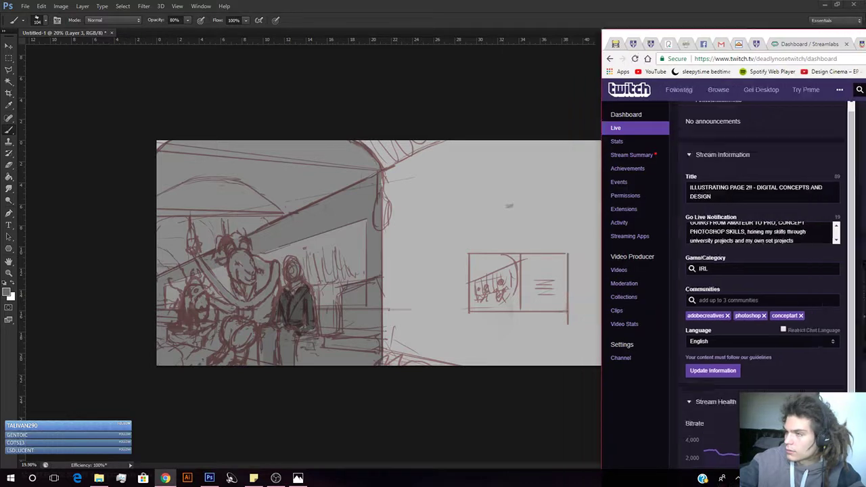
pyautogui.click(166, 479)
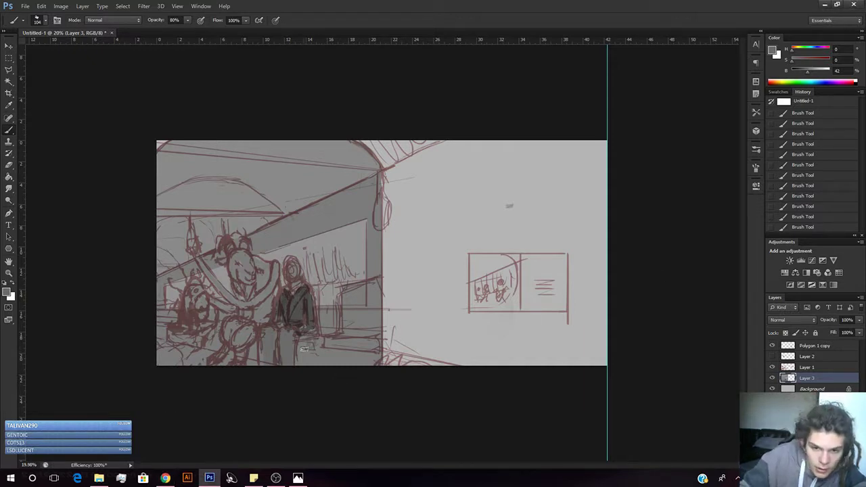
# Block in the body of the seated figure beside the goat with a dark neutral grey.
pyautogui.keyDown('alt'); pyautogui.click(304, 308); pyautogui.keyUp('alt')
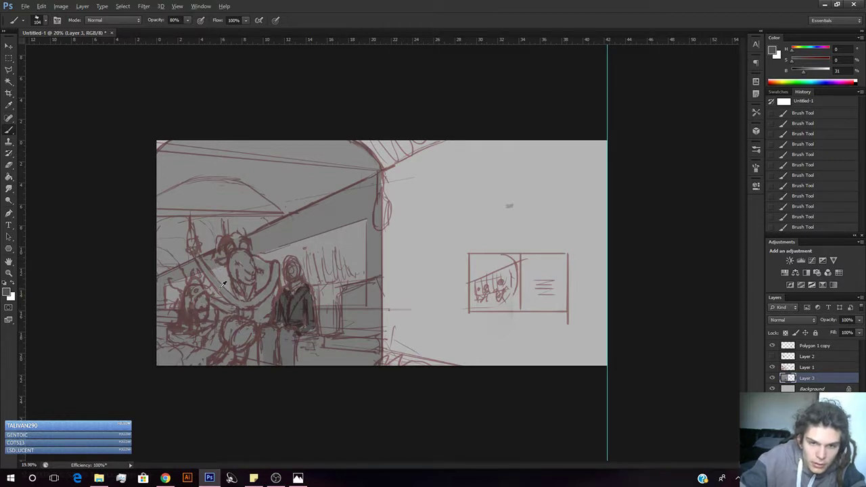
pyautogui.keyDown('alt'); pyautogui.click(197, 290); pyautogui.keyUp('alt')
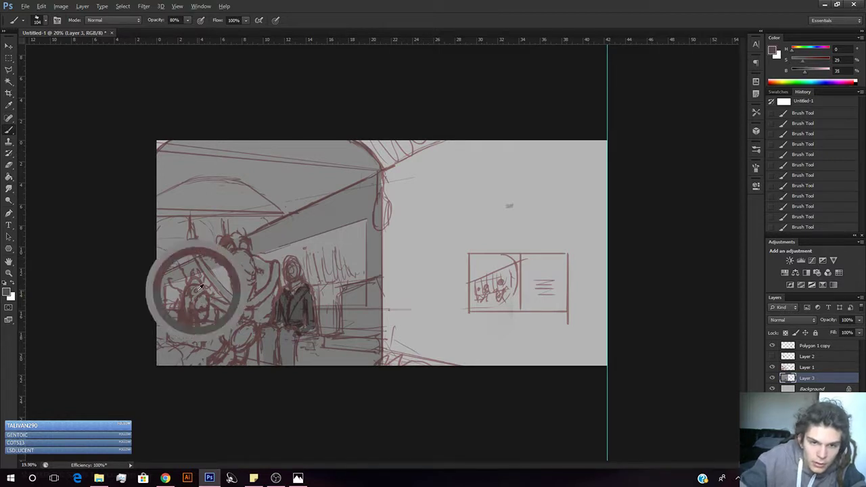
pyautogui.click(804, 72)
pyautogui.moveTo(192, 290)
pyautogui.mouseDown()
pyautogui.moveTo(187, 317)
pyautogui.moveTo(198, 289)
pyautogui.moveTo(192, 314)
pyautogui.moveTo(203, 316)
pyautogui.moveTo(196, 293)
pyautogui.moveTo(182, 314)
pyautogui.mouseUp()
# Try near-black strokes at 7% brightness on the seated figure's legs, and undo them.
pyautogui.click(795, 72)
pyautogui.click(793, 70)
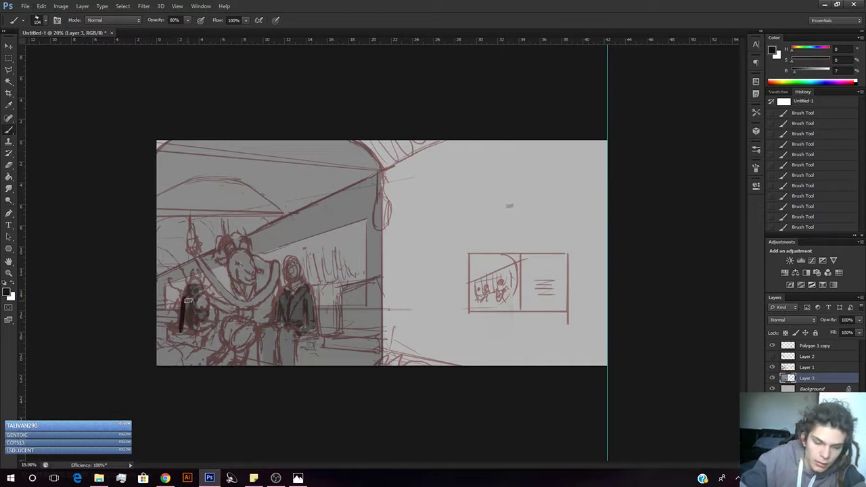
pyautogui.moveTo(183, 309)
pyautogui.mouseDown()
pyautogui.moveTo(172, 328)
pyautogui.moveTo(181, 299)
pyautogui.moveTo(179, 323)
pyautogui.moveTo(189, 329)
pyautogui.moveTo(183, 301)
pyautogui.moveTo(193, 319)
pyautogui.moveTo(191, 299)
pyautogui.moveTo(187, 335)
pyautogui.moveTo(191, 303)
pyautogui.moveTo(190, 322)
pyautogui.moveTo(203, 321)
pyautogui.moveTo(194, 302)
pyautogui.mouseUp()
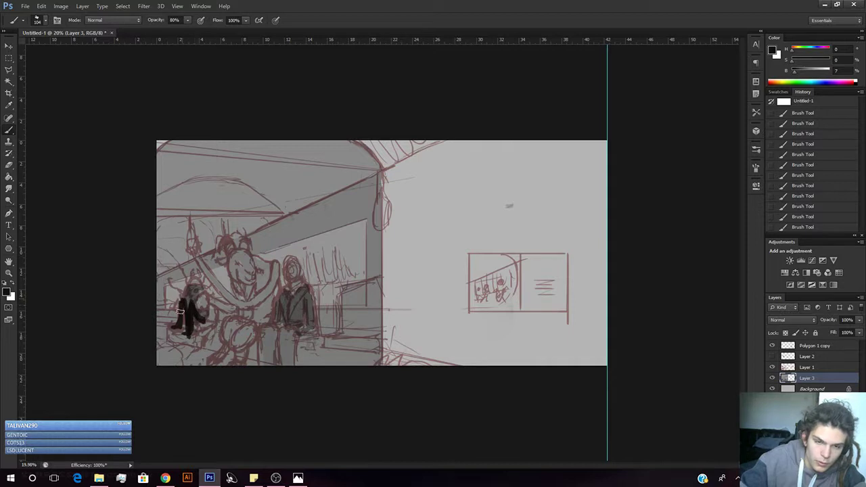
pyautogui.keyDown('alt'); pyautogui.click(195, 295); pyautogui.keyUp('alt')
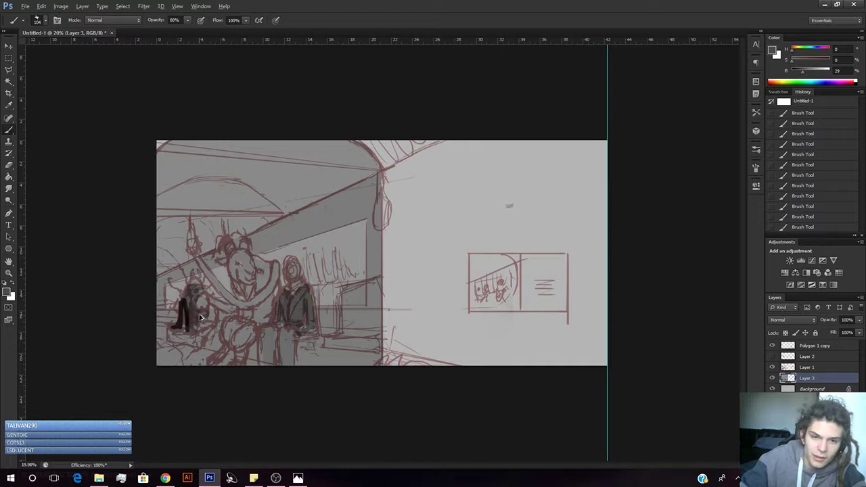
pyautogui.hotkey('ctrl', 'z')
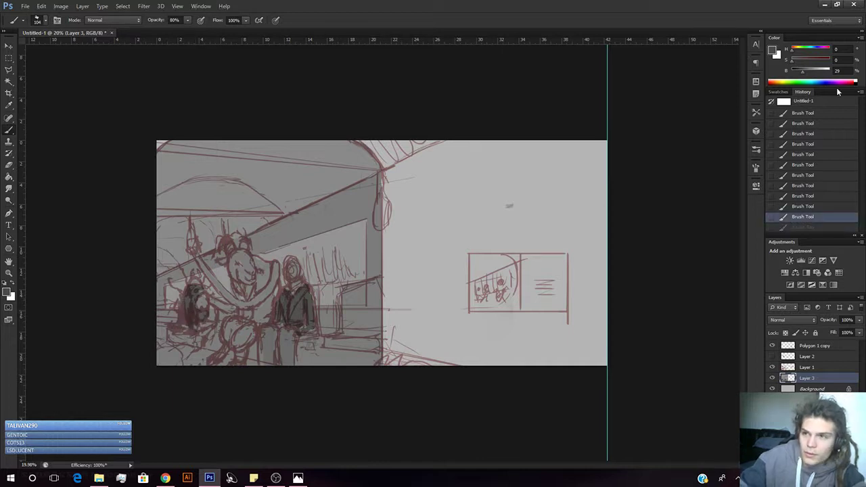
# Paint the seated figure's legs and the spiky strokes around its head with a grey at 21% brightness.
pyautogui.moveTo(803, 73); pyautogui.dragTo(799, 72)
pyautogui.moveTo(184, 306)
pyautogui.mouseDown()
pyautogui.moveTo(172, 329)
pyautogui.moveTo(200, 316)
pyautogui.moveTo(195, 308)
pyautogui.moveTo(194, 321)
pyautogui.moveTo(190, 303)
pyautogui.moveTo(189, 324)
pyautogui.moveTo(190, 309)
pyautogui.moveTo(199, 330)
pyautogui.moveTo(199, 320)
pyautogui.moveTo(180, 336)
pyautogui.moveTo(196, 305)
pyautogui.moveTo(170, 280)
pyautogui.moveTo(194, 284)
pyautogui.moveTo(183, 267)
pyautogui.moveTo(201, 281)
pyautogui.moveTo(193, 286)
pyautogui.moveTo(204, 276)
pyautogui.moveTo(205, 289)
pyautogui.moveTo(214, 282)
pyautogui.moveTo(210, 292)
pyautogui.moveTo(220, 274)
pyautogui.mouseUp()
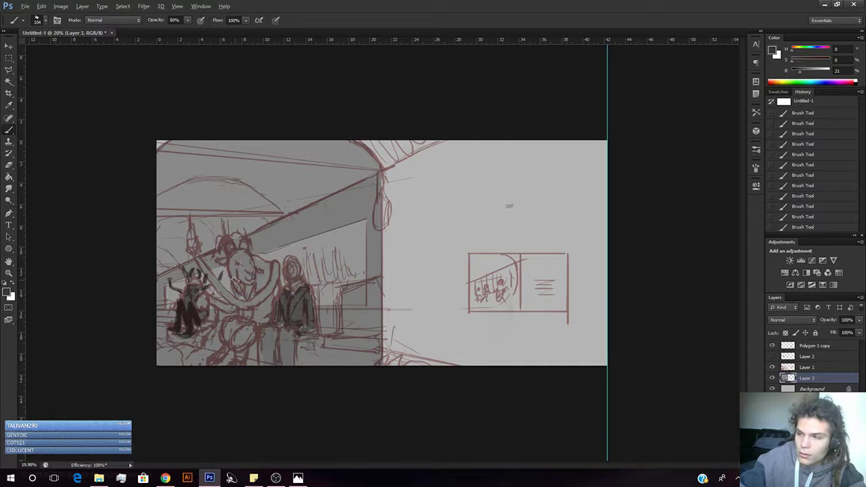
pyautogui.click(165, 479)
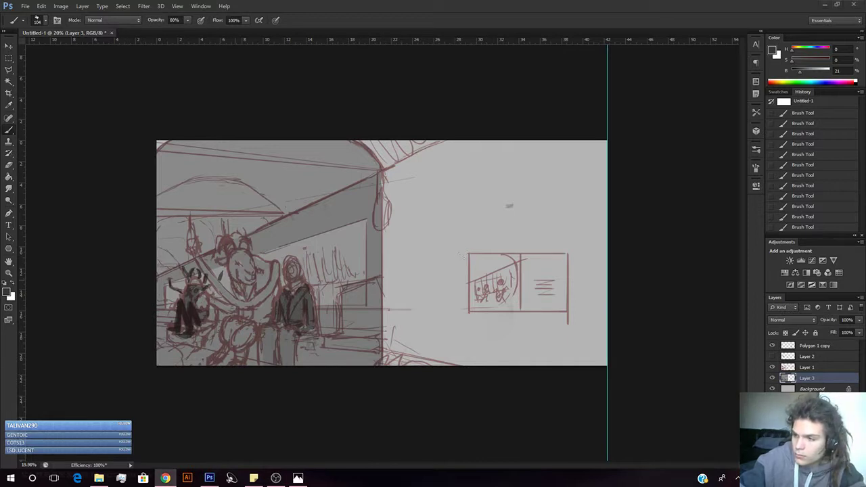
pyautogui.click(209, 479)
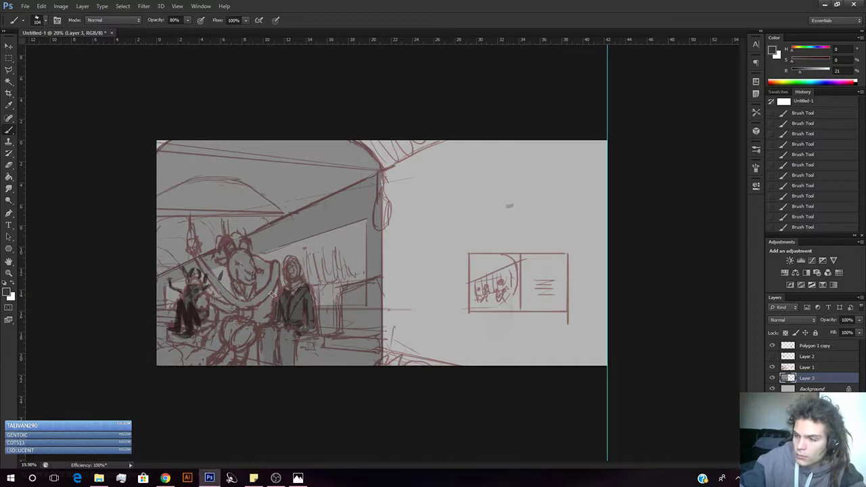
pyautogui.hotkey('alt', 'Tab')
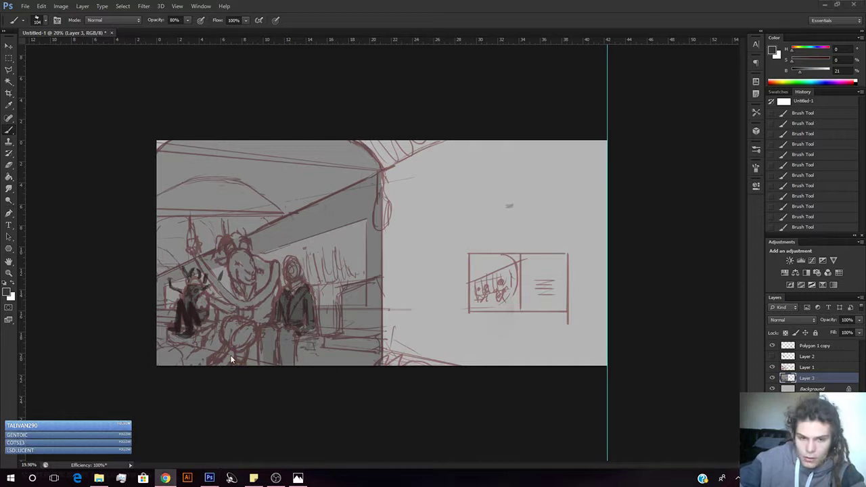
pyautogui.click(117, 357)
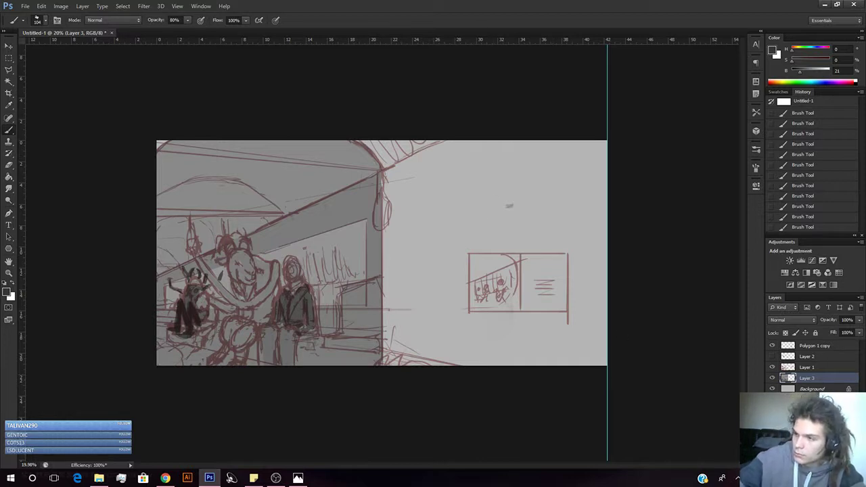
pyautogui.hotkey('alt', 'Tab')
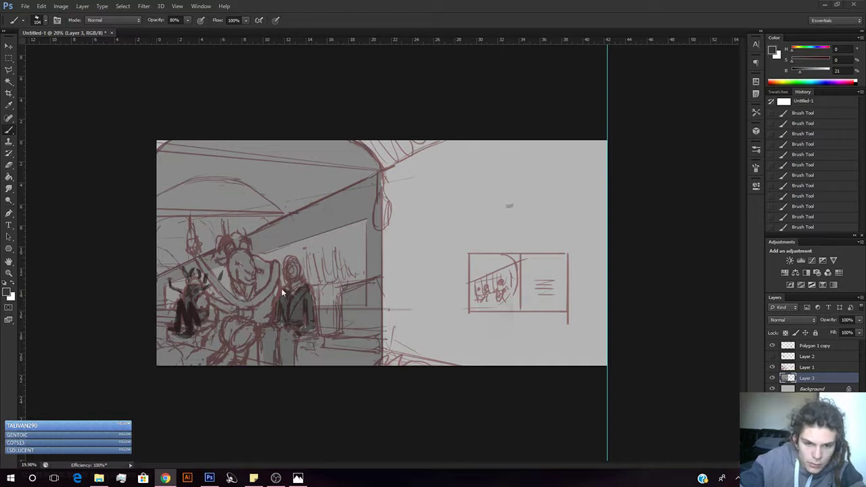
pyautogui.click(112, 343)
# Try a dark reddish tone sampled from the seated figure on its torso, and undo the strokes.
pyautogui.keyDown('alt'); pyautogui.click(183, 324); pyautogui.keyUp('alt')
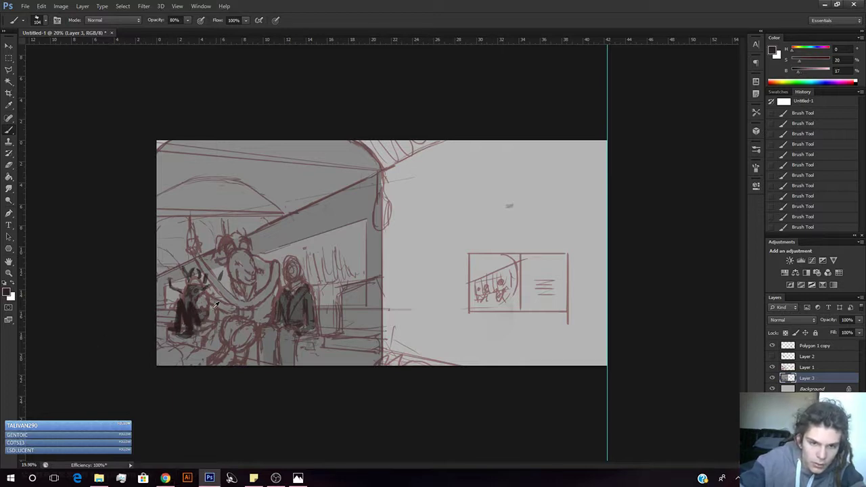
pyautogui.moveTo(206, 298); pyautogui.dragTo(197, 306)
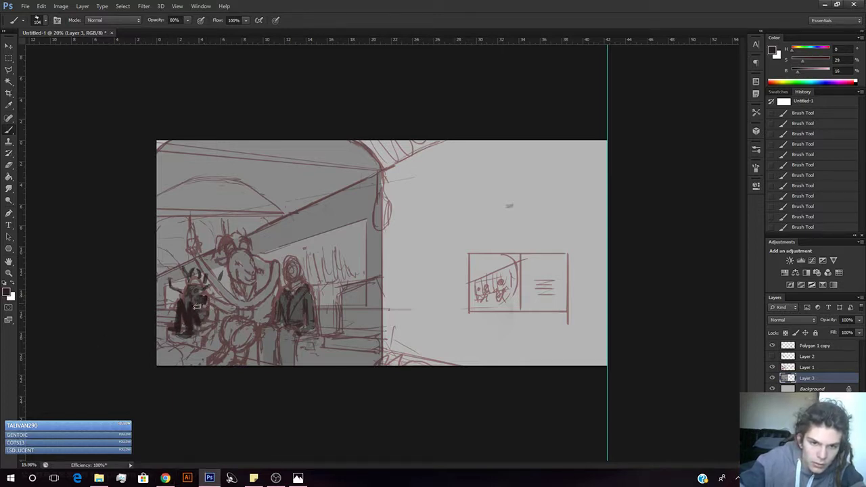
pyautogui.hotkey('ctrl', 'alt', 'z')
pyautogui.hotkey('ctrl', 'alt', 'z')
pyautogui.hotkey('ctrl', 'alt', 'z')
pyautogui.hotkey('ctrl', 'alt', 'z')
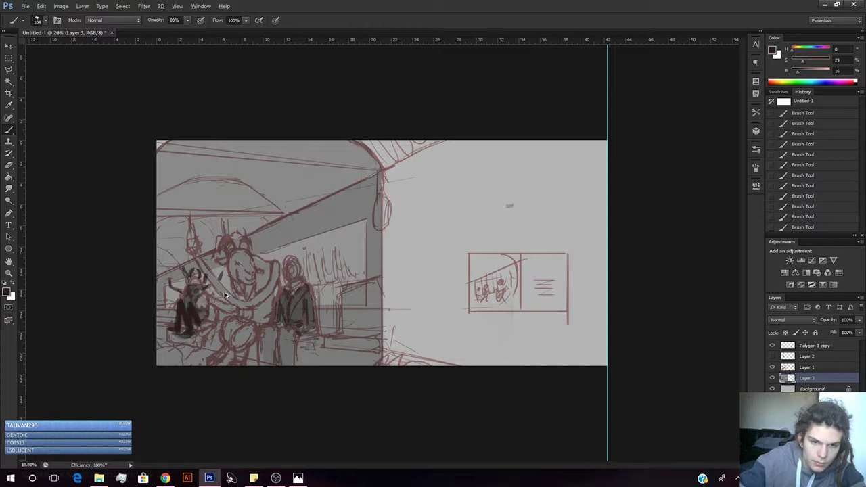
# Sample the 31% grey from the standing figure's coat and paint the seated figure's torso, foreground figure, shadow beside the goat's head and hanging lantern.
pyautogui.keyDown('alt'); pyautogui.click(285, 302); pyautogui.keyUp('alt')
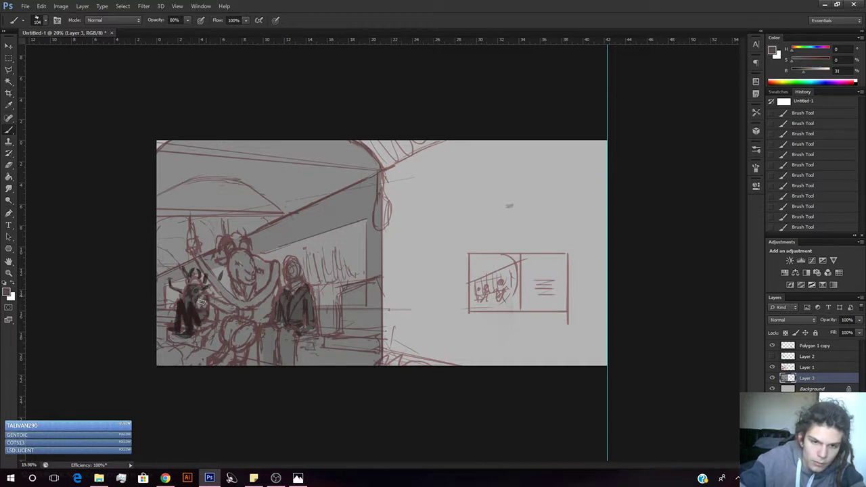
pyautogui.moveTo(206, 298); pyautogui.dragTo(201, 305)
pyautogui.moveTo(196, 240); pyautogui.dragTo(193, 248)
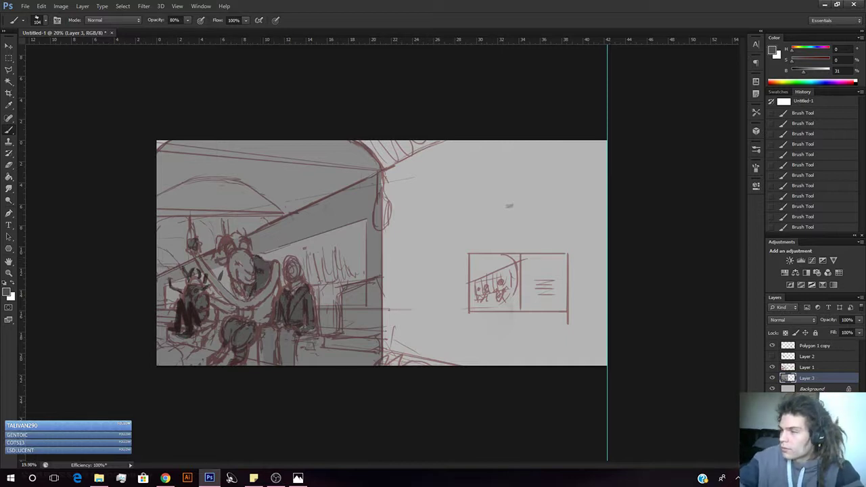
pyautogui.hotkey('alt', 'Tab')
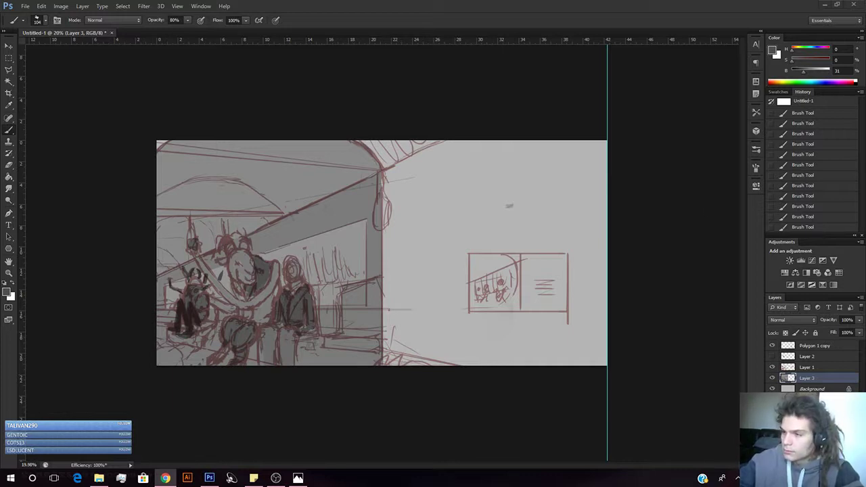
pyautogui.click(692, 9)
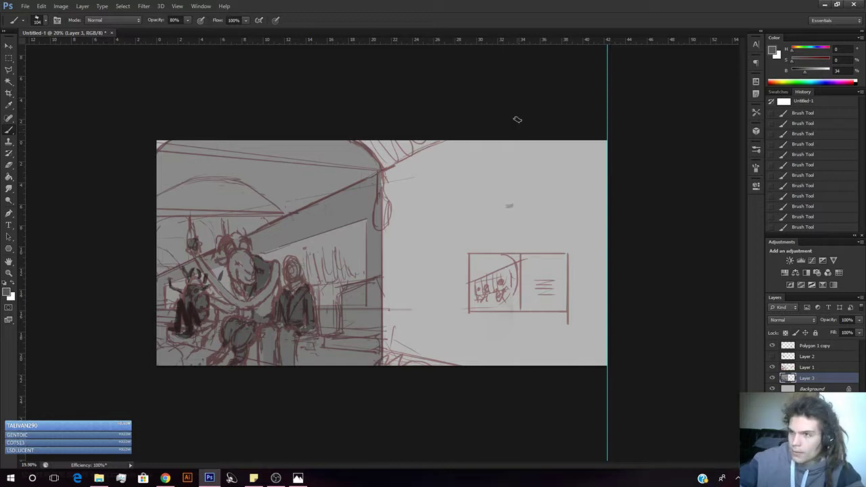
pyautogui.hotkey('alt', 'Tab')
pyautogui.click(536, 234)
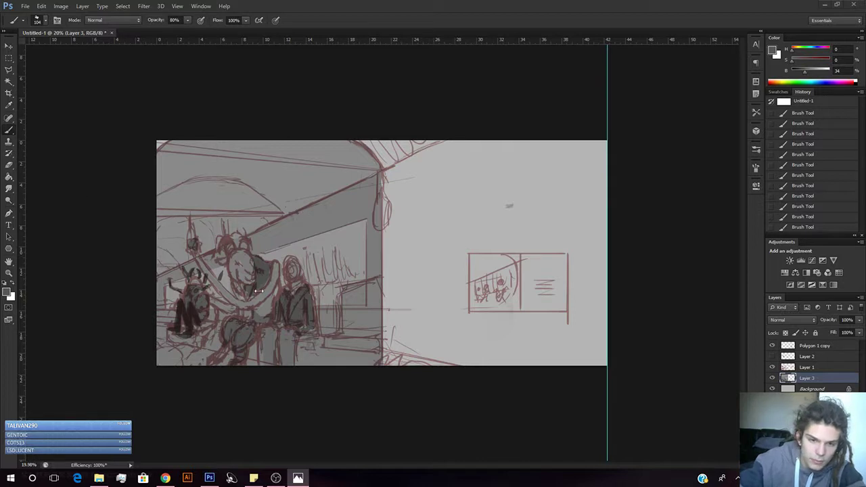
pyautogui.click(139, 310)
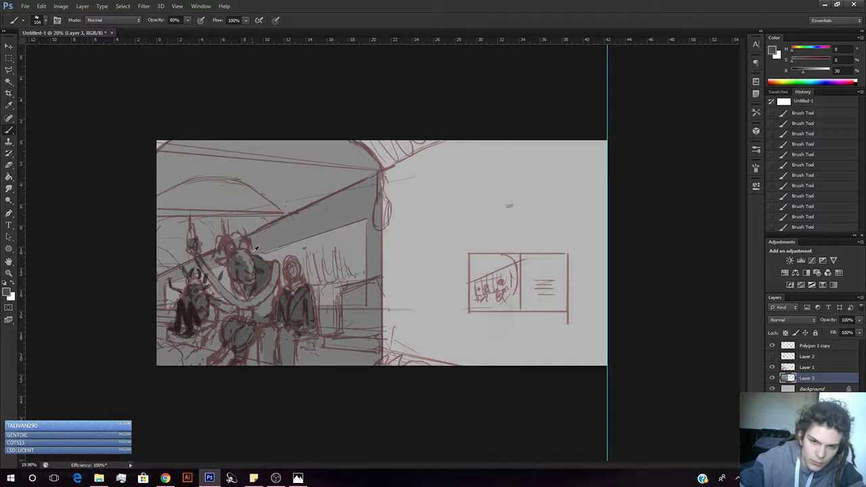
# Paint the goat's head in dark grey with a lighter muzzle and darker ears, using tones sampled from the head and the neighbouring figures.
pyautogui.hotkey('ctrl', 'alt', 'z')
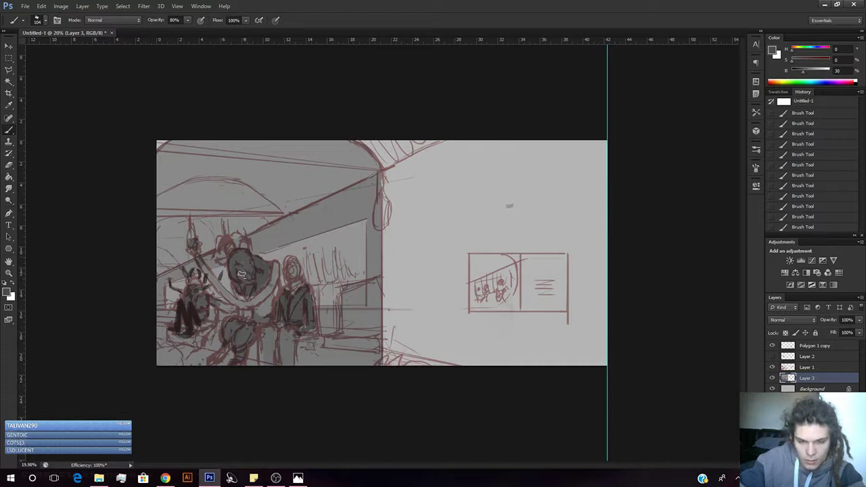
pyautogui.keyDown('alt'); pyautogui.click(257, 270); pyautogui.keyUp('alt')
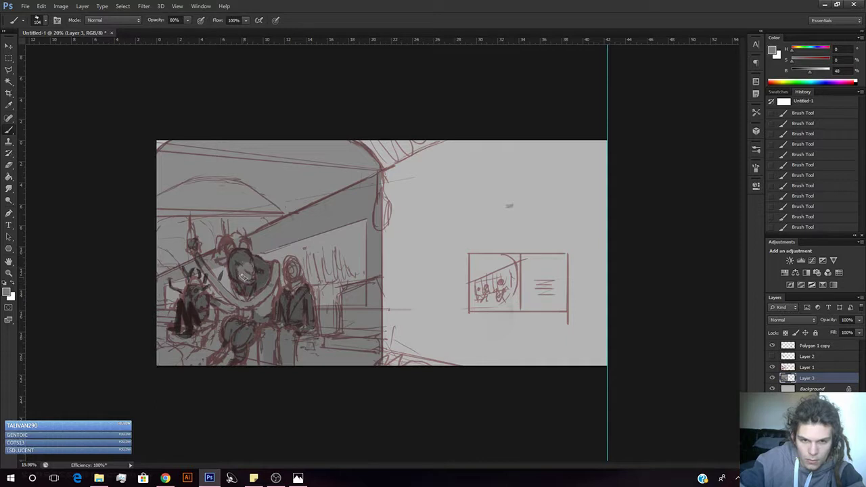
pyautogui.keyDown('alt'); pyautogui.click(236, 271); pyautogui.keyUp('alt')
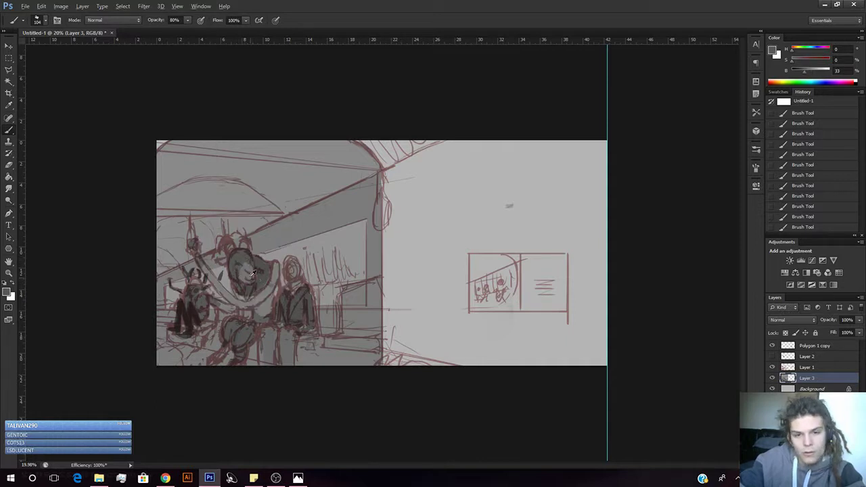
pyautogui.keyDown('alt'); pyautogui.click(249, 269); pyautogui.keyUp('alt')
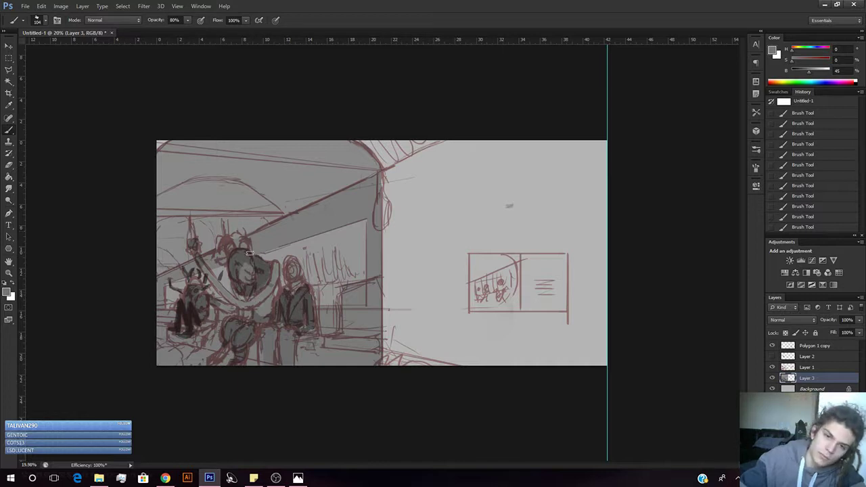
pyautogui.keyDown('alt'); pyautogui.click(236, 259); pyautogui.keyUp('alt')
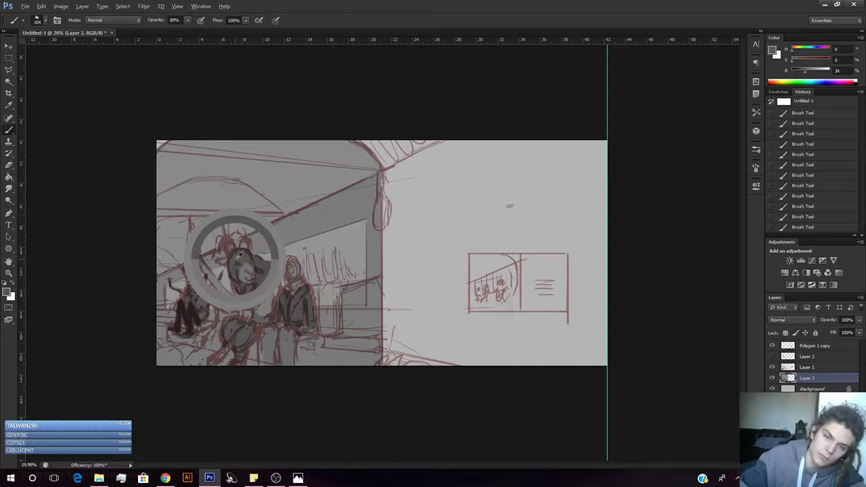
pyautogui.keyDown('alt'); pyautogui.click(190, 315); pyautogui.keyUp('alt')
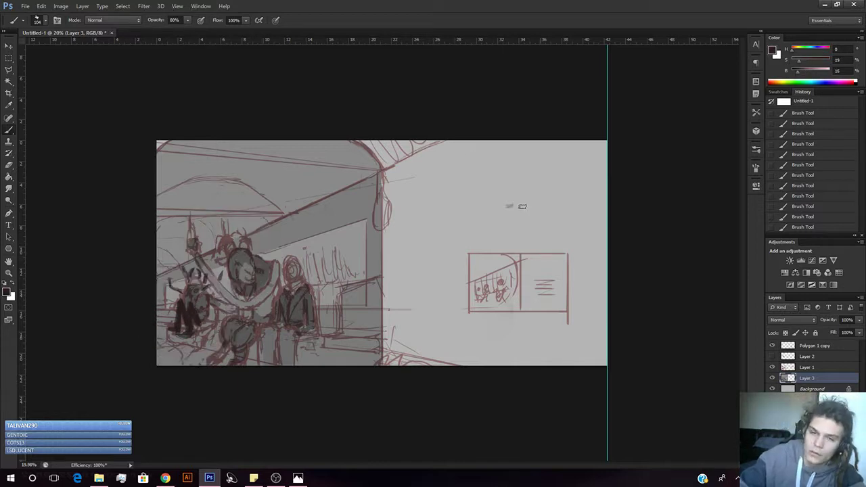
pyautogui.keyDown('alt'); pyautogui.click(288, 308); pyautogui.keyUp('alt')
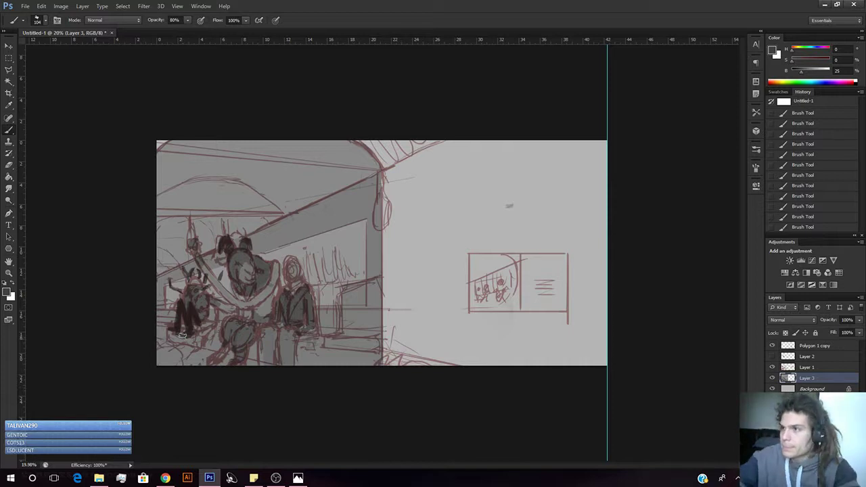
# Open the recent file Big_Book_DPS_1.psd, view its illustrated chapter page, and return to the Untitled-1 sketch.
pyautogui.click(25, 6)
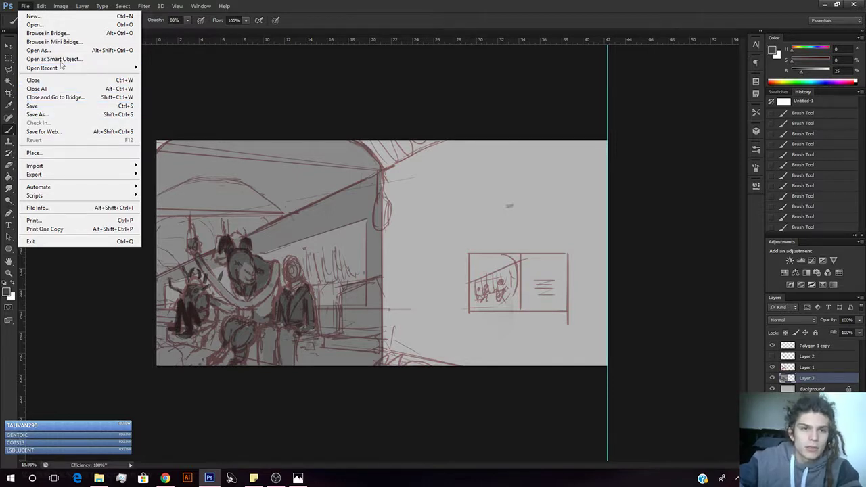
pyautogui.moveTo(71, 68)
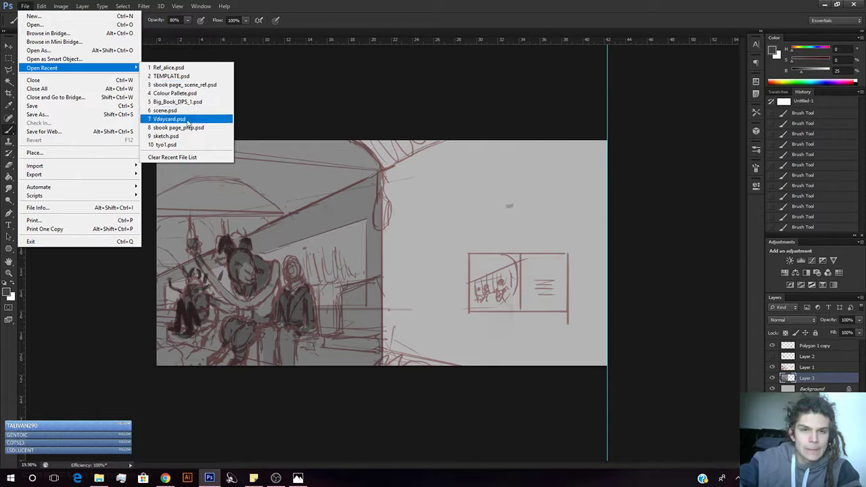
pyautogui.click(189, 101)
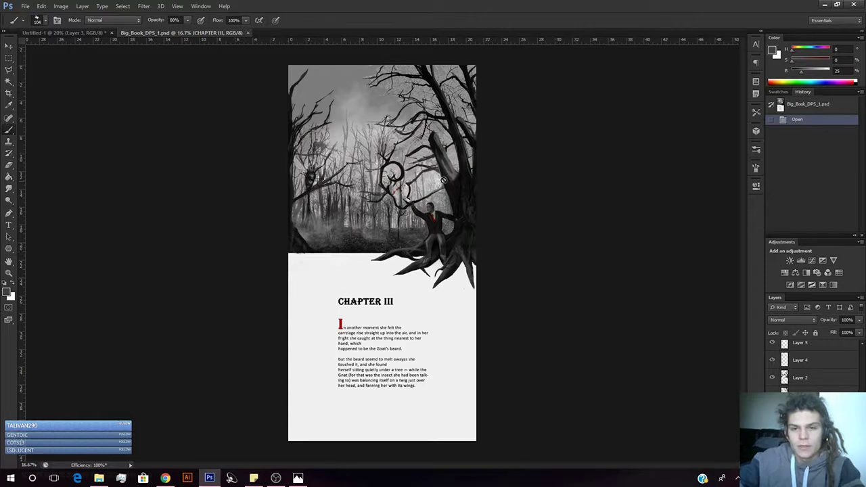
pyautogui.scroll(3, 409, 183)
pyautogui.scroll(-4, 438, 202)
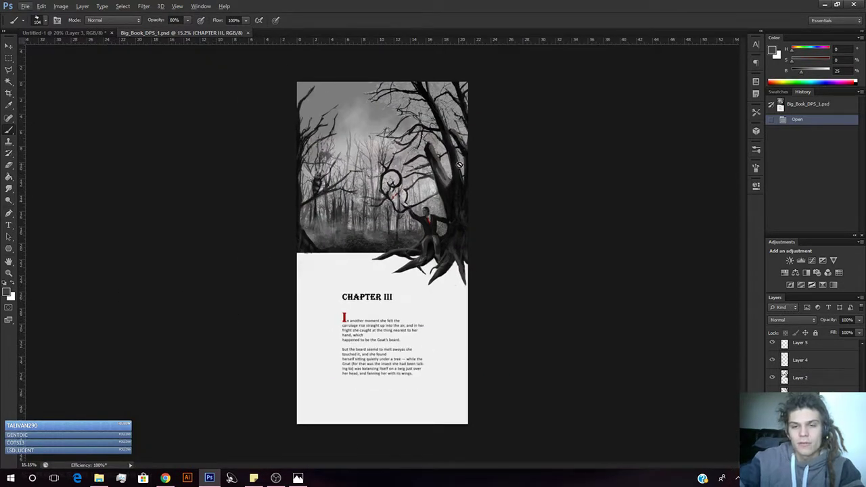
pyautogui.click(68, 34)
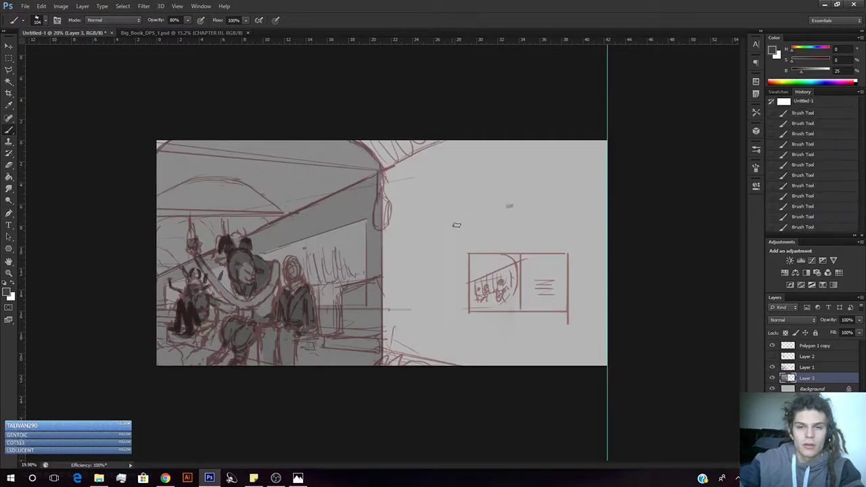
# Compare the whole Untitled-1 layout at a reduced size with the Big_Book_DPS_1.psd page.
pyautogui.press('z')
pyautogui.moveTo(478, 266); pyautogui.dragTo(250, 82)
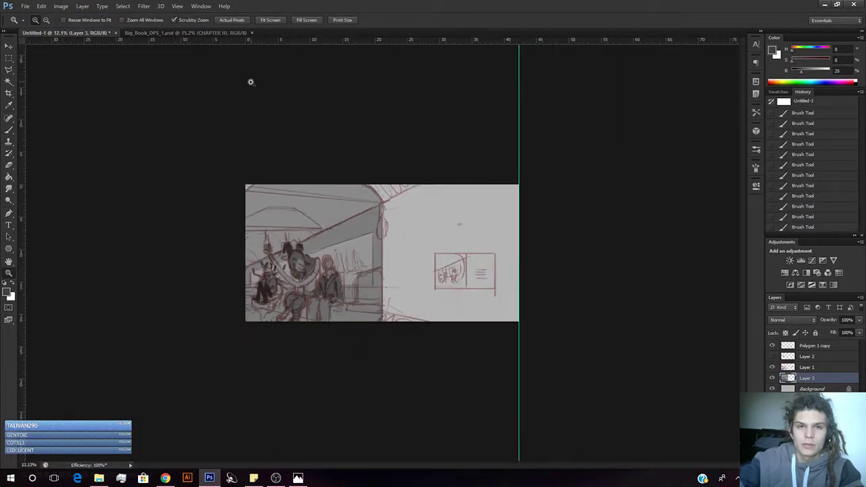
pyautogui.click(214, 32)
pyautogui.moveTo(379, 236)
pyautogui.mouseDown()
pyautogui.moveTo(350, 235)
pyautogui.moveTo(372, 233)
pyautogui.mouseUp()
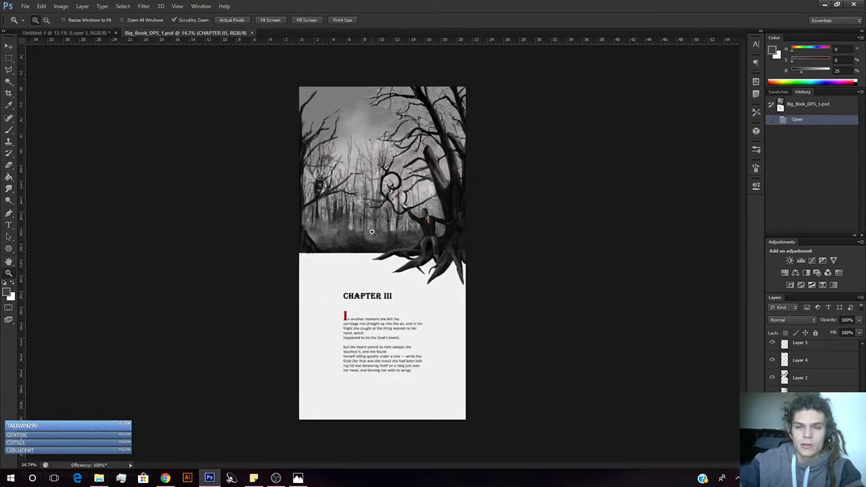
pyautogui.click(75, 33)
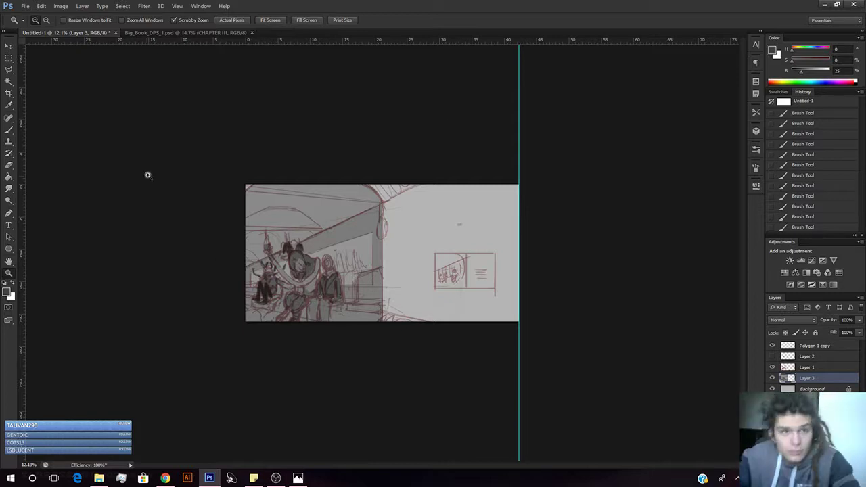
# Open the recent file sbook page_scene_ref.psd, examine the crouching creature illustration up close, and return to the Untitled-1 sketch.
pyautogui.click(25, 6)
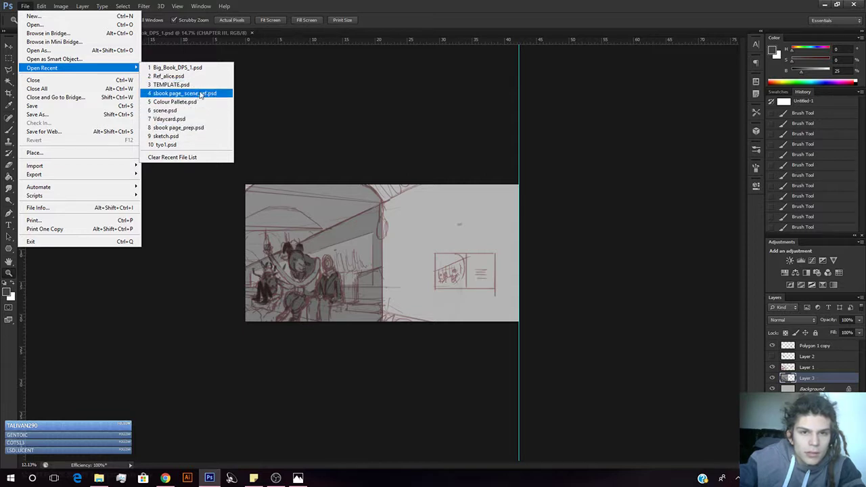
pyautogui.click(201, 94)
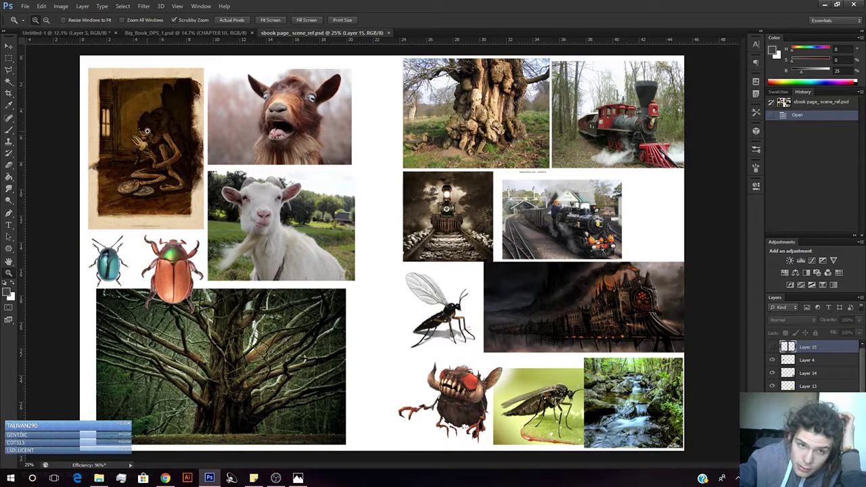
pyautogui.moveTo(147, 130)
pyautogui.mouseDown()
pyautogui.moveTo(181, 144)
pyautogui.moveTo(178, 152)
pyautogui.moveTo(236, 186)
pyautogui.mouseUp()
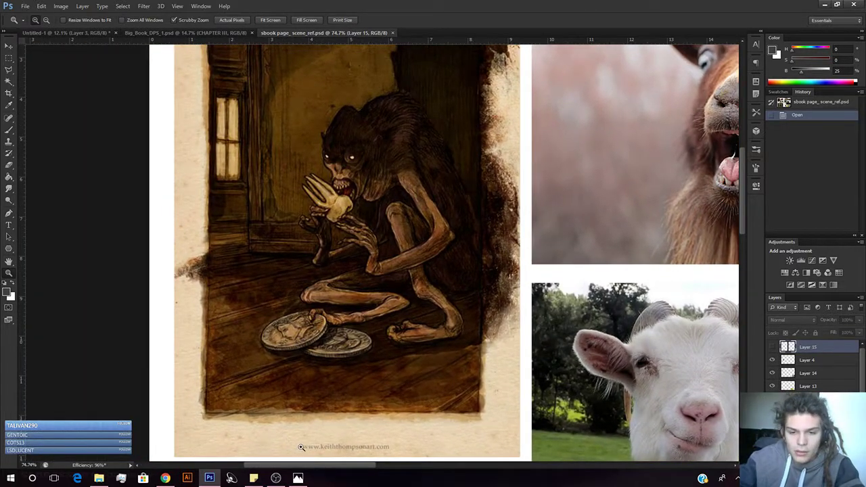
pyautogui.moveTo(398, 252)
pyautogui.mouseDown()
pyautogui.moveTo(386, 247)
pyautogui.moveTo(361, 299)
pyautogui.moveTo(340, 300)
pyautogui.moveTo(392, 276)
pyautogui.moveTo(378, 276)
pyautogui.moveTo(365, 246)
pyautogui.mouseUp()
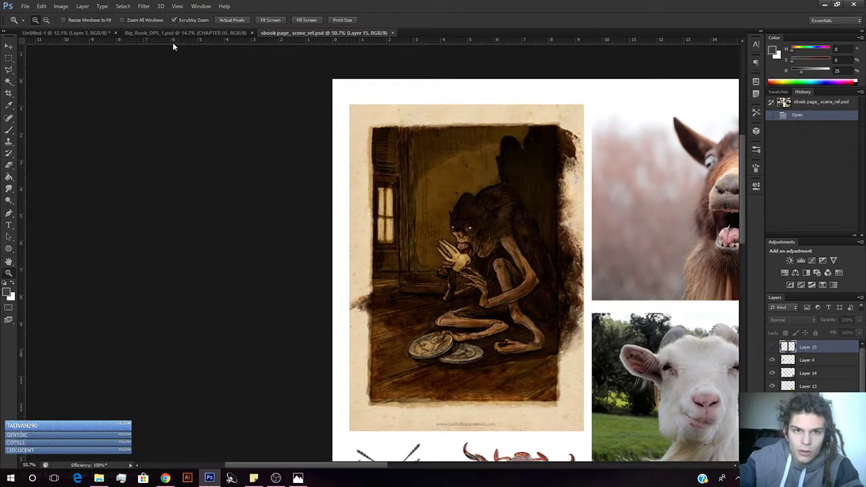
pyautogui.click(175, 33)
pyautogui.click(78, 32)
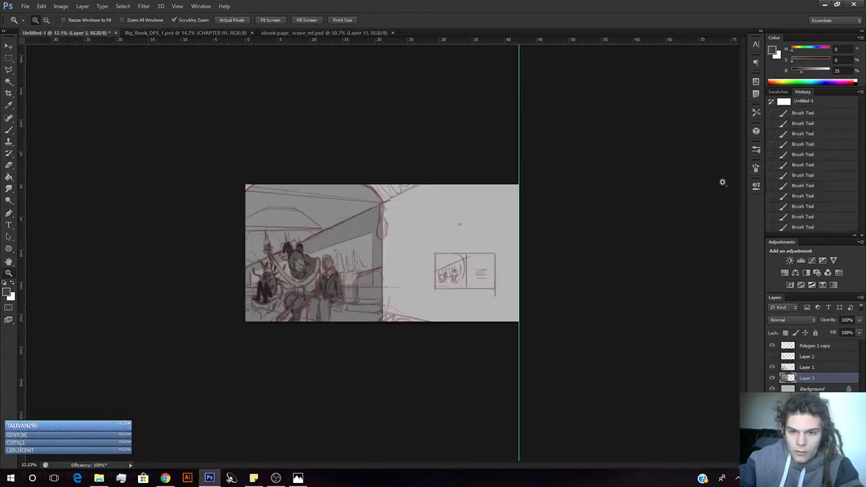
pyautogui.hotkey('alt', 'Tab')
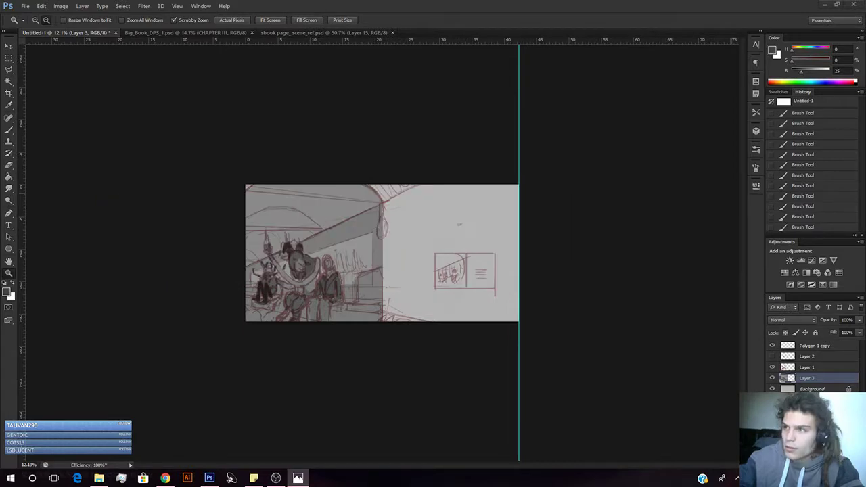
pyautogui.moveTo(865, 102)
pyautogui.mouseDown()
pyautogui.moveTo(350, 95)
pyautogui.moveTo(329, 116)
pyautogui.moveTo(865, 159)
pyautogui.mouseUp()
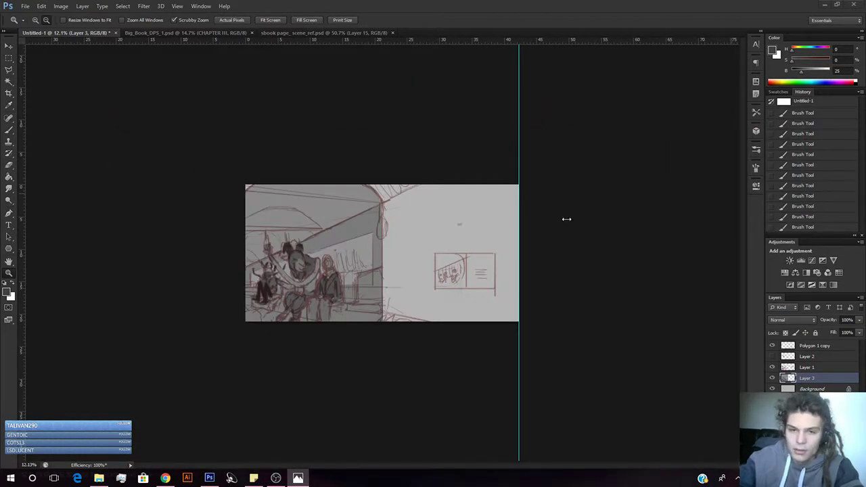
# Paint the seat at the interior's edge beside the blank page with a grey at 21% brightness.
pyautogui.moveTo(336, 268); pyautogui.dragTo(360, 266)
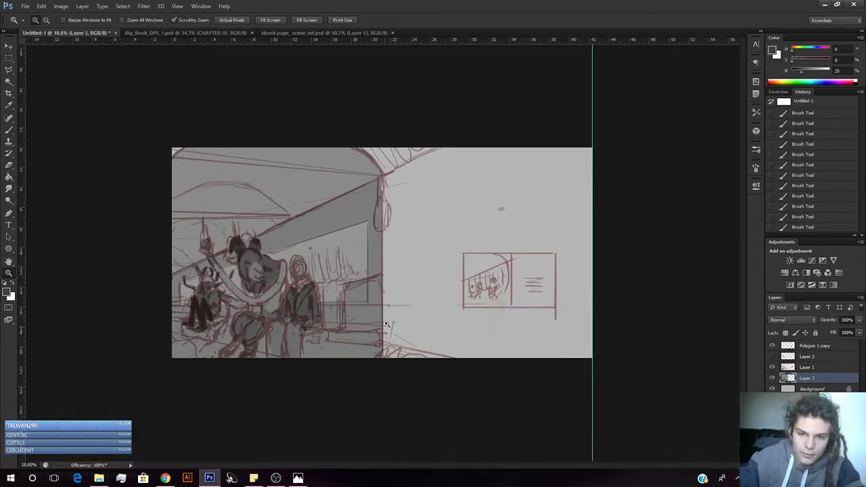
pyautogui.moveTo(391, 307); pyautogui.dragTo(403, 305)
pyautogui.press('b')
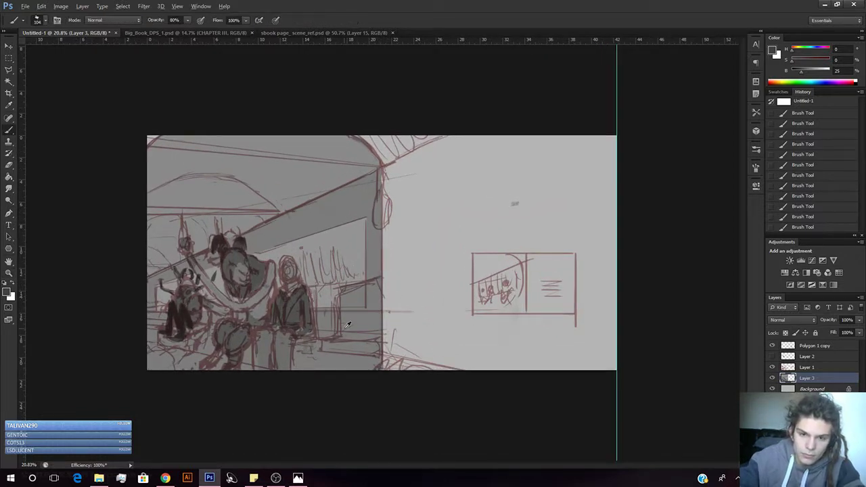
pyautogui.keyDown('alt'); pyautogui.click(298, 306); pyautogui.keyUp('alt')
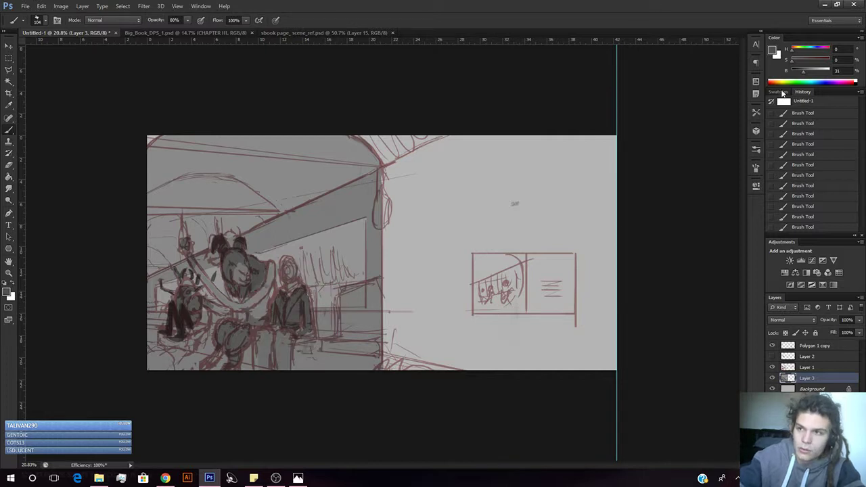
pyautogui.click(801, 75)
pyautogui.moveTo(352, 294)
pyautogui.mouseDown()
pyautogui.moveTo(349, 331)
pyautogui.moveTo(345, 296)
pyautogui.moveTo(334, 346)
pyautogui.moveTo(326, 348)
pyautogui.moveTo(333, 339)
pyautogui.moveTo(345, 354)
pyautogui.moveTo(353, 318)
pyautogui.moveTo(356, 342)
pyautogui.moveTo(358, 299)
pyautogui.moveTo(369, 314)
pyautogui.moveTo(369, 305)
pyautogui.moveTo(373, 351)
pyautogui.moveTo(373, 289)
pyautogui.moveTo(342, 289)
pyautogui.moveTo(382, 280)
pyautogui.moveTo(342, 295)
pyautogui.moveTo(343, 311)
pyautogui.moveTo(354, 290)
pyautogui.mouseUp()
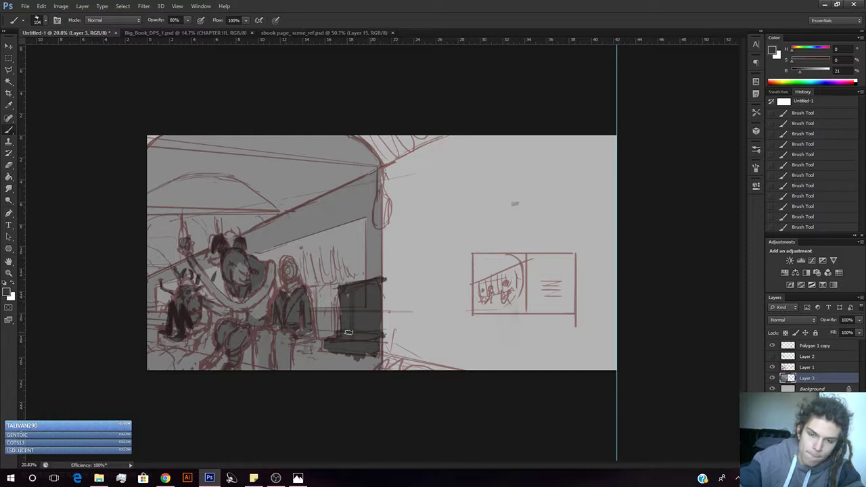
# Paint dark 21% grey along the standing figure's coat edge, around the seated figure's legs, and on the bench beneath it.
pyautogui.moveTo(349, 332)
pyautogui.mouseDown()
pyautogui.moveTo(349, 294)
pyautogui.moveTo(351, 315)
pyautogui.moveTo(304, 341)
pyautogui.moveTo(314, 290)
pyautogui.moveTo(315, 333)
pyautogui.moveTo(304, 342)
pyautogui.moveTo(310, 285)
pyautogui.moveTo(310, 311)
pyautogui.mouseUp()
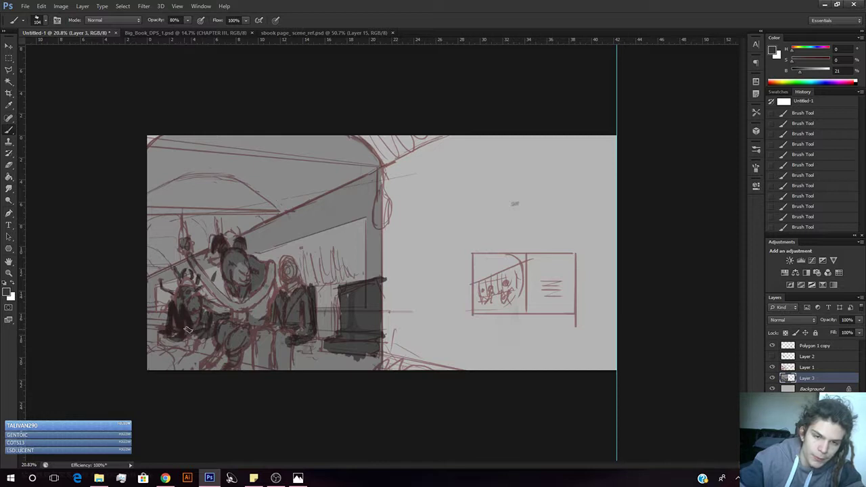
pyautogui.moveTo(170, 337)
pyautogui.mouseDown()
pyautogui.moveTo(161, 342)
pyautogui.moveTo(194, 336)
pyautogui.mouseUp()
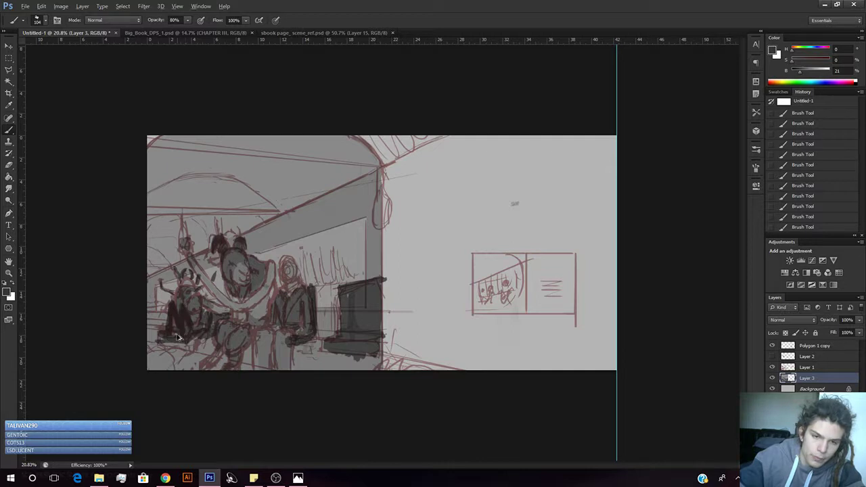
pyautogui.moveTo(179, 342)
pyautogui.mouseDown()
pyautogui.moveTo(169, 340)
pyautogui.moveTo(192, 339)
pyautogui.mouseUp()
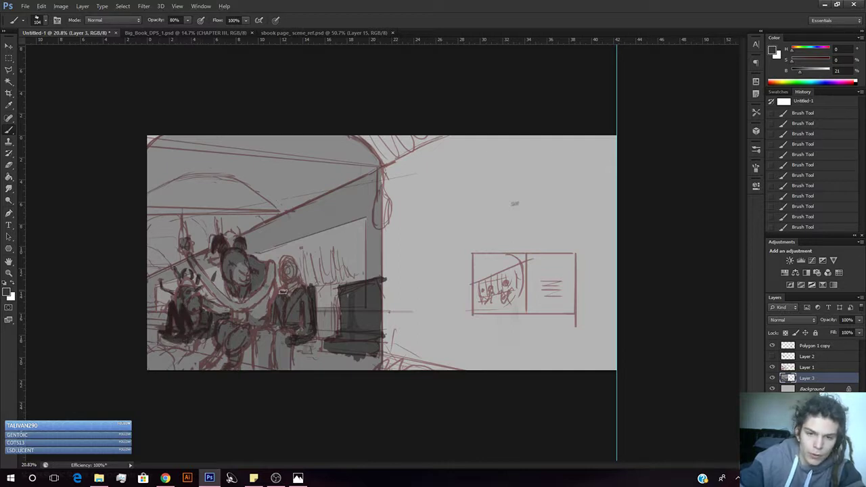
pyautogui.moveTo(162, 323)
pyautogui.mouseDown()
pyautogui.moveTo(143, 324)
pyautogui.moveTo(151, 332)
pyautogui.moveTo(150, 318)
pyautogui.moveTo(161, 316)
pyautogui.mouseUp()
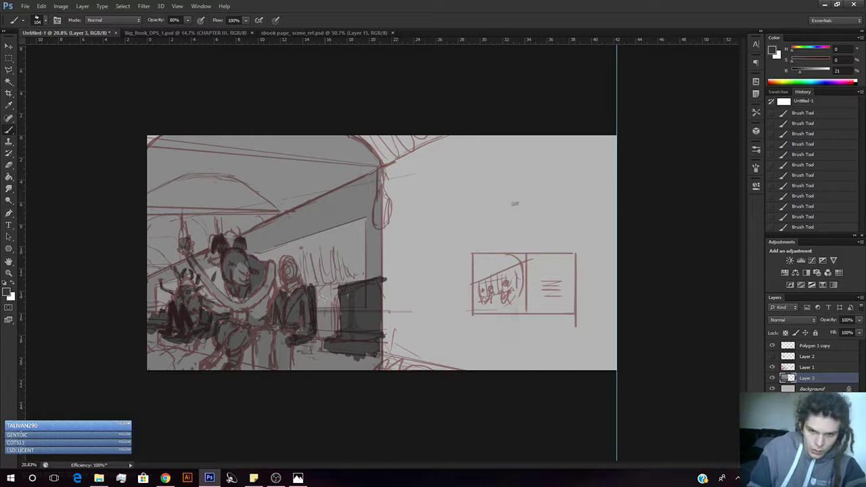
# Fill the seat area between the standing figure and the dark end seat with the 21% grey.
pyautogui.moveTo(321, 290)
pyautogui.mouseDown()
pyautogui.moveTo(364, 282)
pyautogui.moveTo(317, 291)
pyautogui.moveTo(332, 291)
pyautogui.moveTo(314, 293)
pyautogui.moveTo(320, 309)
pyautogui.moveTo(334, 301)
pyautogui.moveTo(322, 327)
pyautogui.moveTo(334, 316)
pyautogui.moveTo(335, 301)
pyautogui.moveTo(332, 334)
pyautogui.moveTo(316, 322)
pyautogui.moveTo(317, 333)
pyautogui.moveTo(328, 303)
pyautogui.moveTo(321, 334)
pyautogui.mouseUp()
pyautogui.moveTo(337, 300); pyautogui.dragTo(324, 333)
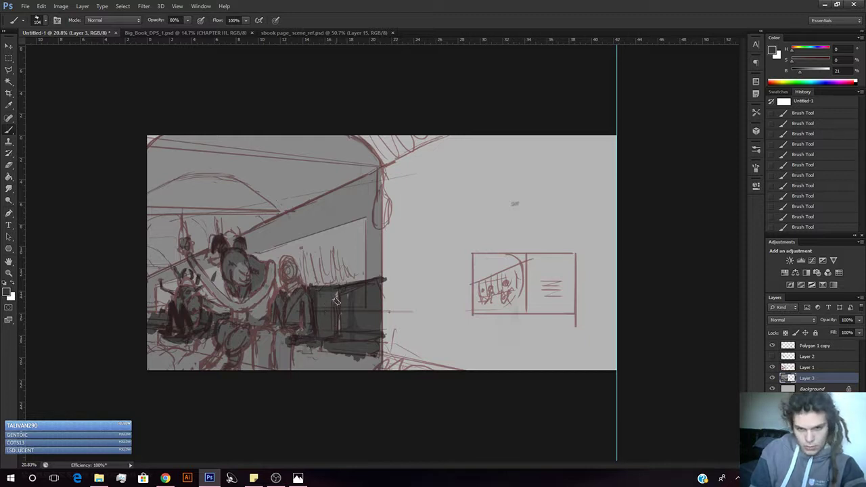
pyautogui.moveTo(337, 301); pyautogui.dragTo(329, 345)
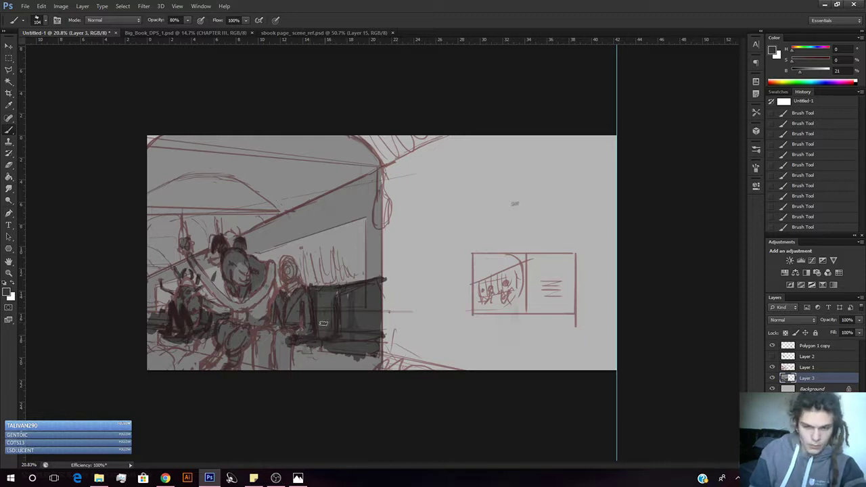
pyautogui.moveTo(802, 70); pyautogui.dragTo(811, 70)
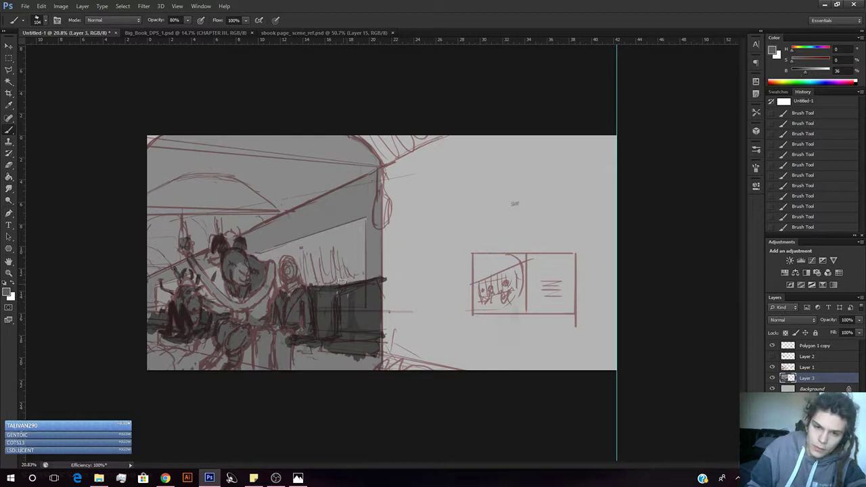
pyautogui.moveTo(333, 308)
pyautogui.mouseDown()
pyautogui.moveTo(328, 296)
pyautogui.moveTo(323, 334)
pyautogui.mouseUp()
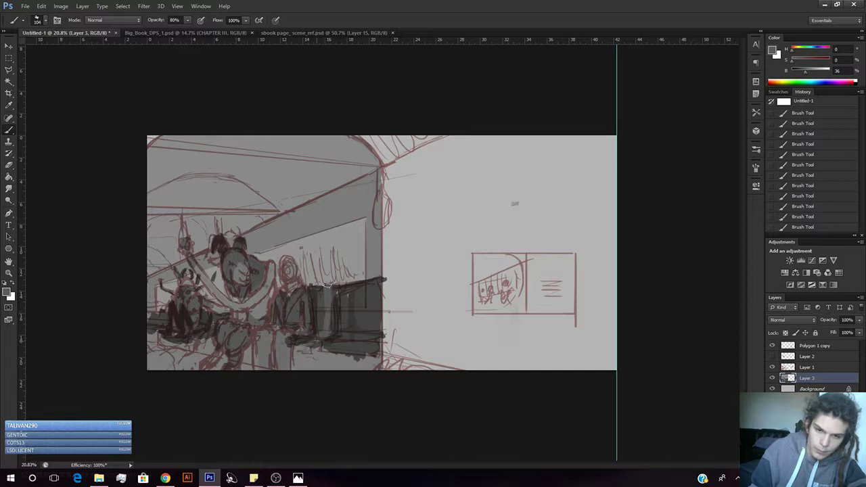
pyautogui.keyDown('alt'); pyautogui.click(319, 302); pyautogui.keyUp('alt')
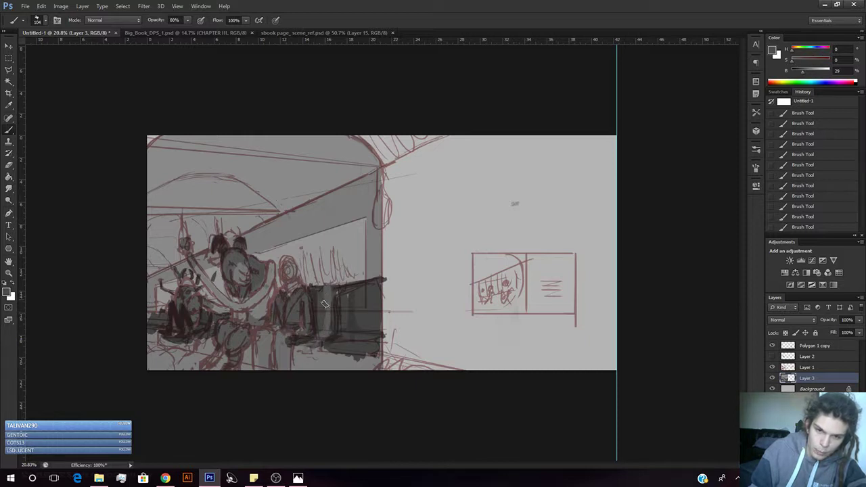
pyautogui.keyDown('alt'); pyautogui.click(323, 328); pyautogui.keyUp('alt')
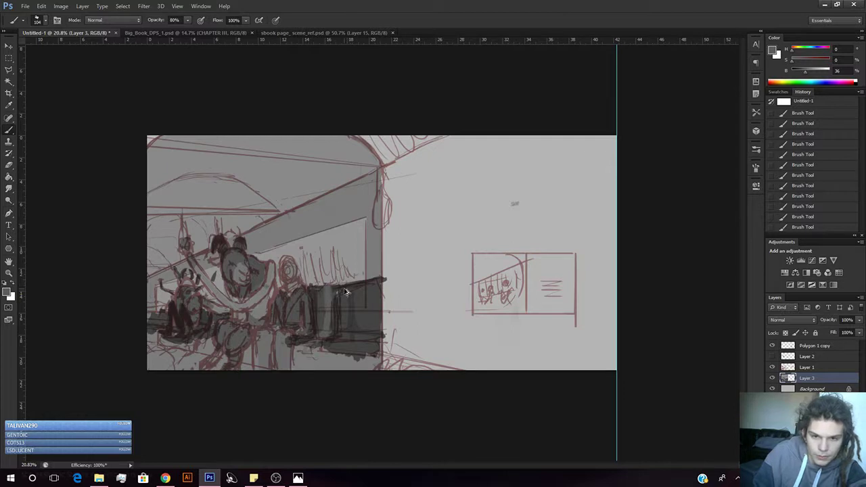
pyautogui.hotkey('ctrl', 'alt', 'z')
pyautogui.hotkey('ctrl', 'alt', 'z')
pyautogui.hotkey('ctrl', 'alt', 'z')
pyautogui.hotkey('ctrl', 'alt', 'z')
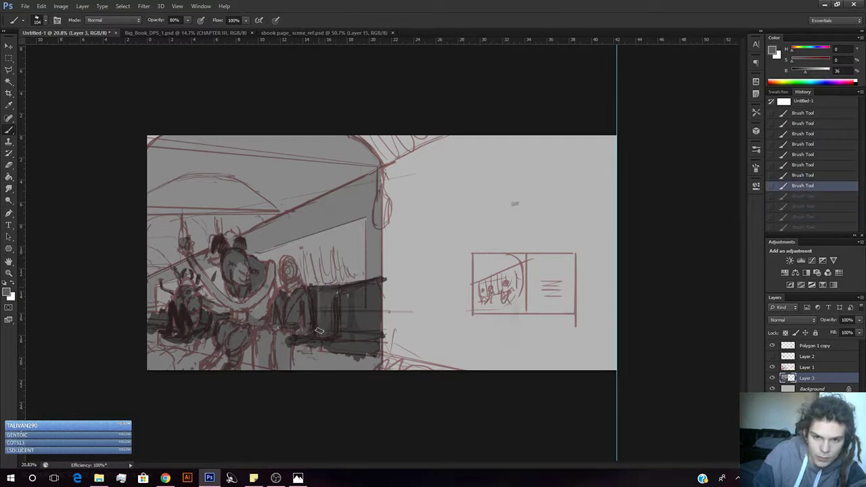
# Paint lighter vertical strips down the middle seat and the end seat with a grey at 36% brightness.
pyautogui.moveTo(319, 331); pyautogui.dragTo(321, 301)
pyautogui.moveTo(322, 296)
pyautogui.mouseDown()
pyautogui.moveTo(320, 342)
pyautogui.moveTo(319, 314)
pyautogui.moveTo(319, 334)
pyautogui.moveTo(299, 343)
pyautogui.moveTo(321, 337)
pyautogui.mouseUp()
pyautogui.moveTo(371, 287); pyautogui.dragTo(370, 327)
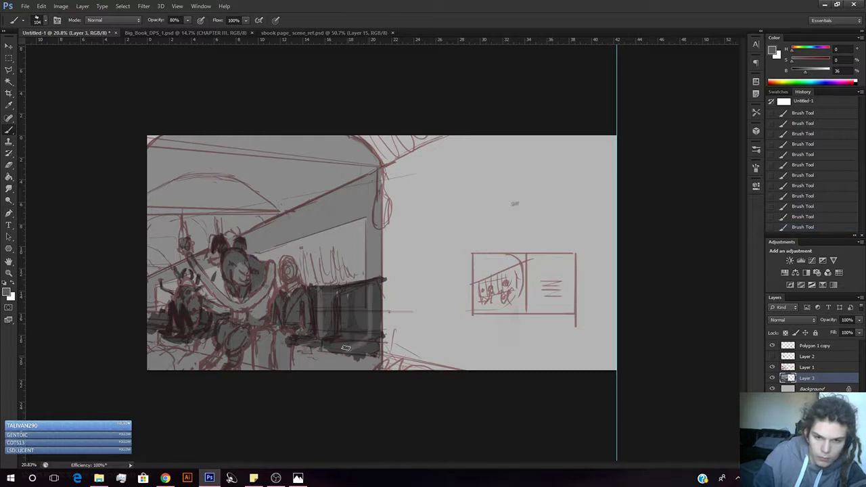
# Paint the area beneath the bench at the end seat with a sampled grey at 27% brightness.
pyautogui.keyDown('alt'); pyautogui.click(336, 343); pyautogui.keyUp('alt')
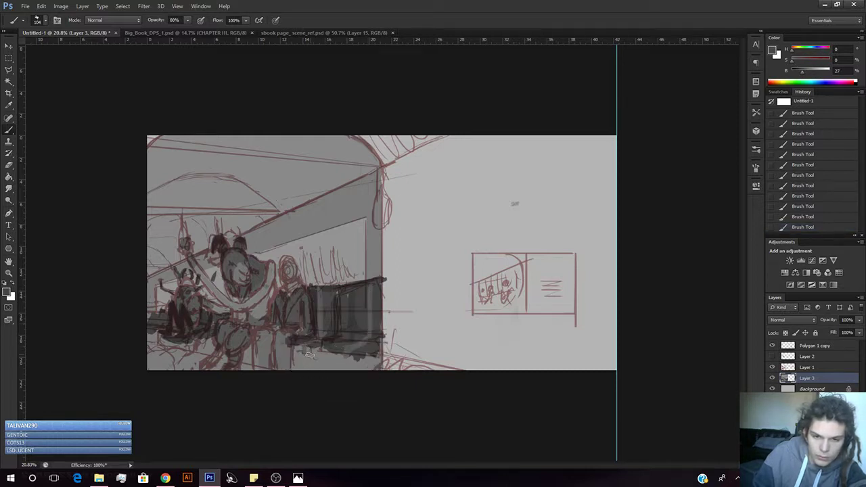
pyautogui.moveTo(307, 347)
pyautogui.mouseDown()
pyautogui.moveTo(324, 362)
pyautogui.moveTo(353, 358)
pyautogui.mouseUp()
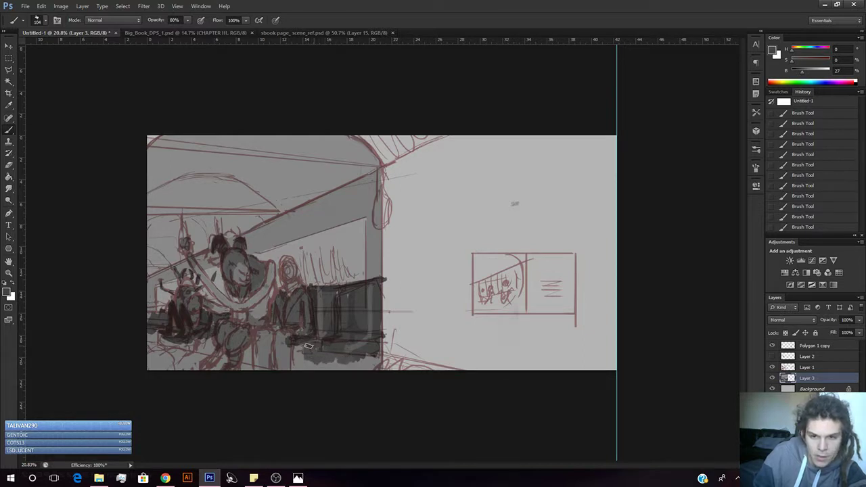
pyautogui.keyDown('alt'); pyautogui.click(344, 351); pyautogui.keyUp('alt')
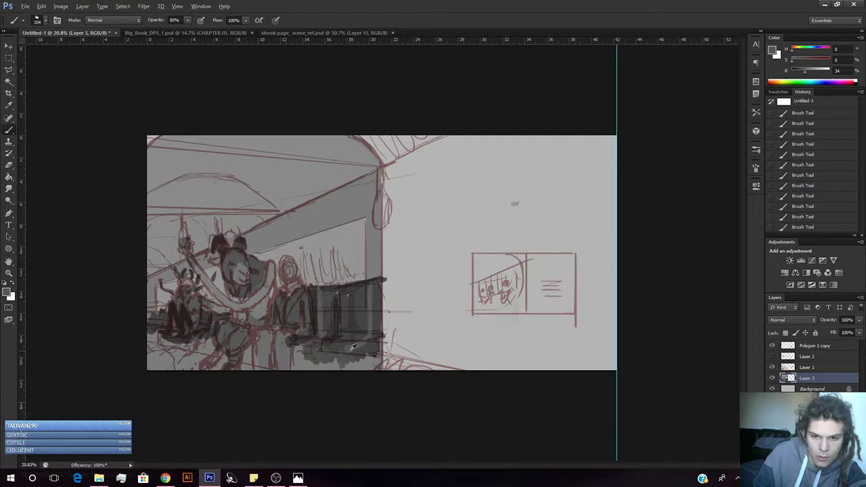
pyautogui.keyDown('alt'); pyautogui.click(352, 347); pyautogui.keyUp('alt')
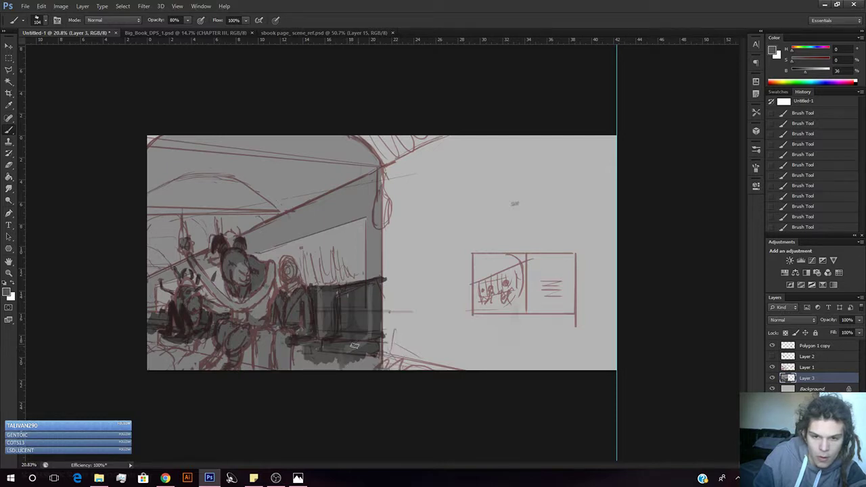
pyautogui.keyDown('alt'); pyautogui.click(316, 340); pyautogui.keyUp('alt')
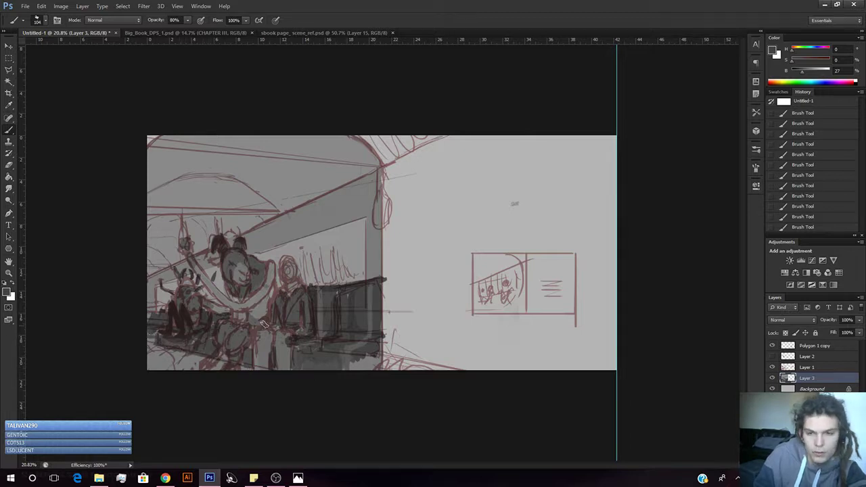
# Toggle the red sketch on Layer 1 off and on repeatedly to examine the grey blocking without its lines.
pyautogui.click(772, 367)
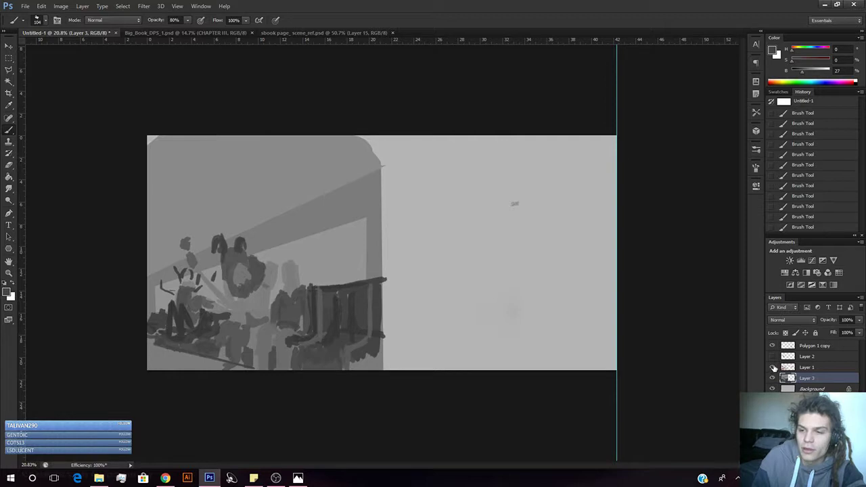
pyautogui.click(773, 367)
pyautogui.click(774, 369)
pyautogui.click(773, 367)
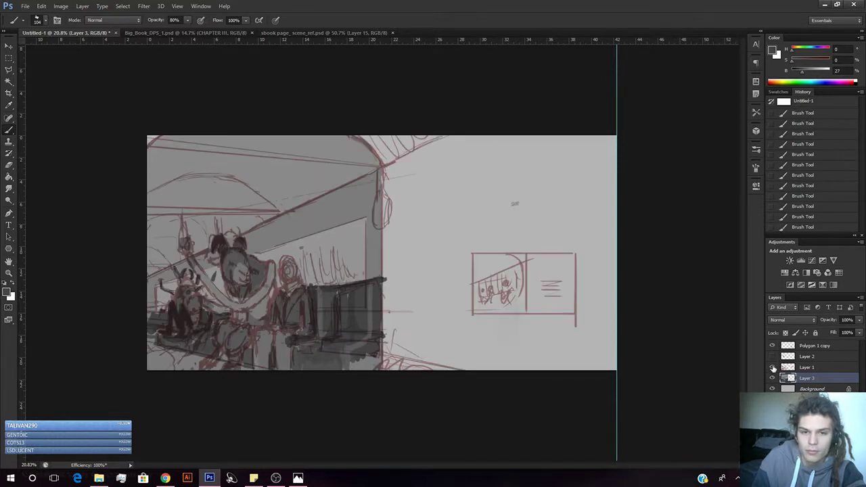
pyautogui.click(773, 367)
pyautogui.click(774, 367)
pyautogui.click(774, 367)
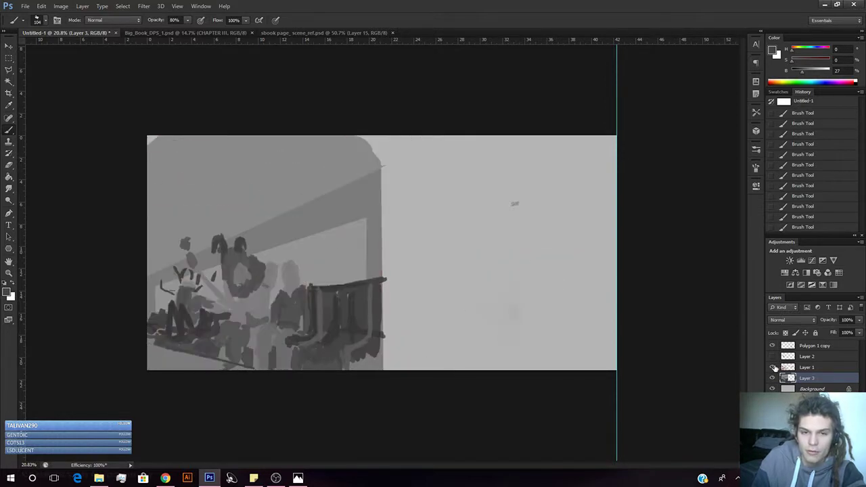
pyautogui.click(773, 368)
pyautogui.click(774, 367)
pyautogui.click(774, 368)
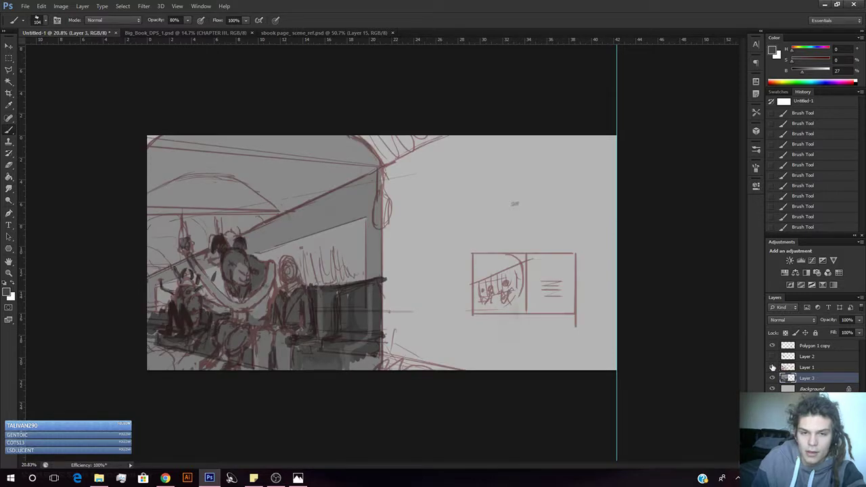
pyautogui.click(772, 367)
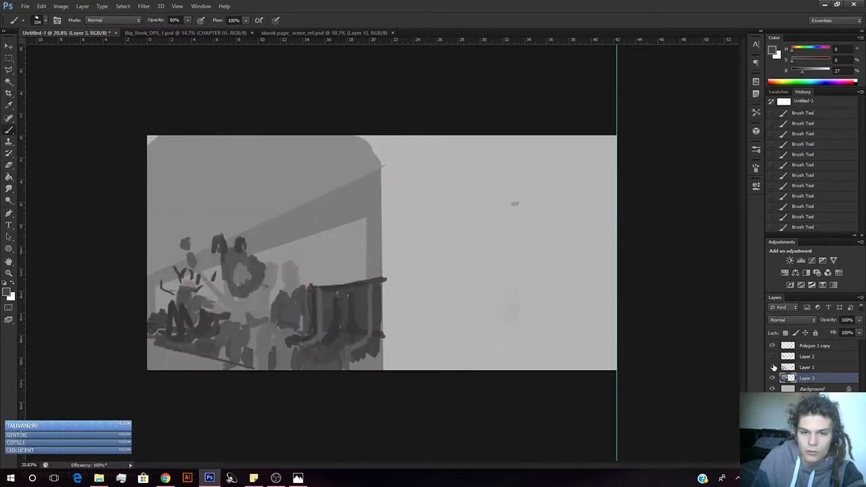
pyautogui.press('z')
pyautogui.moveTo(617, 326); pyautogui.dragTo(673, 297)
pyautogui.click(772, 367)
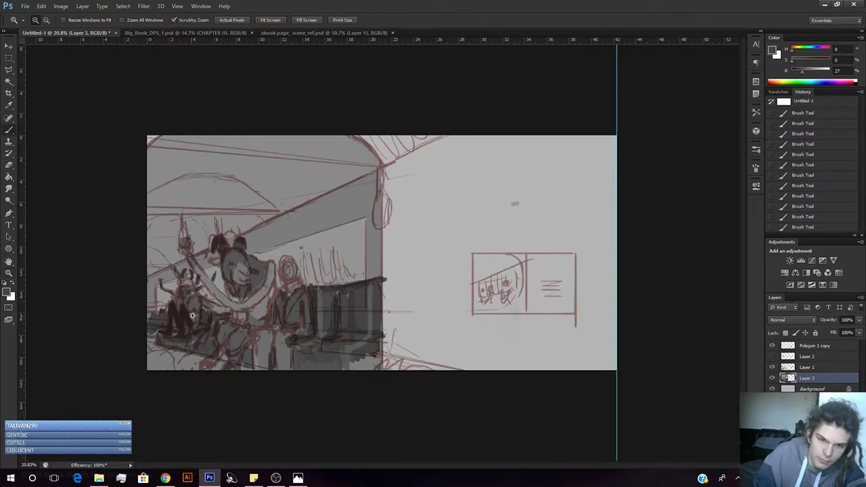
# Fill the outer corners above the interior's curved roof, including the hatched wedge over the blank page, with a grey at 15% brightness.
pyautogui.press('b')
pyautogui.keyDown('alt'); pyautogui.click(150, 318); pyautogui.keyUp('alt')
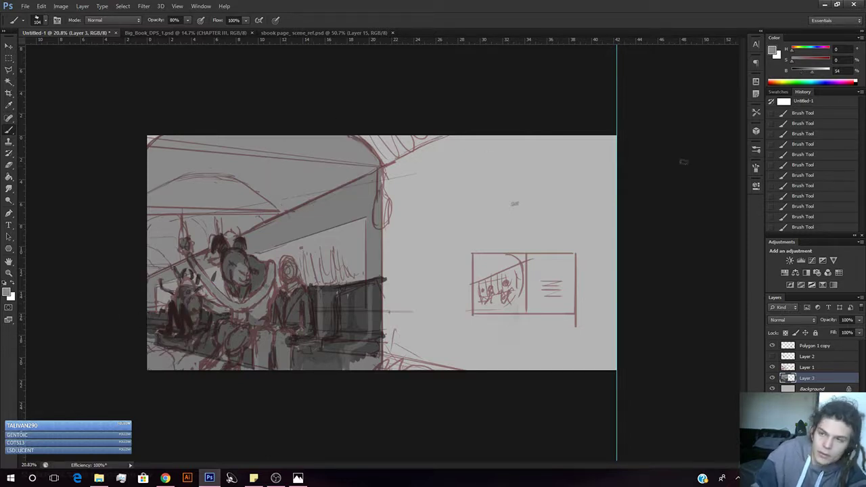
pyautogui.click(806, 72)
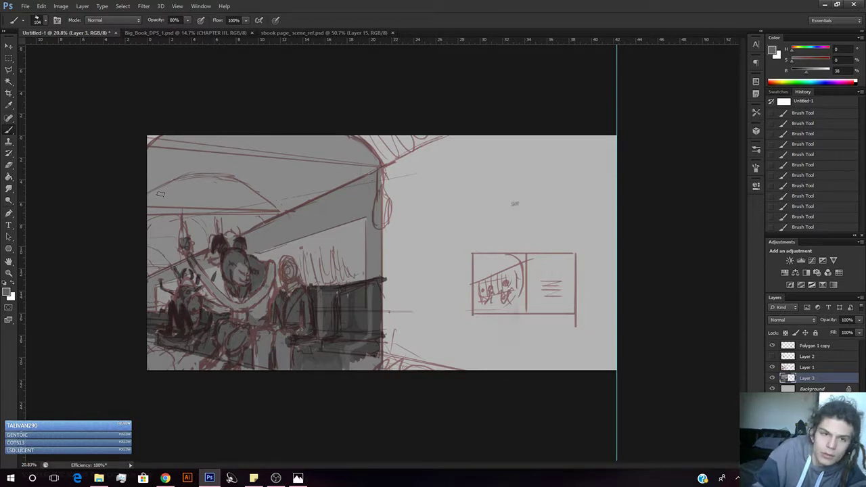
pyautogui.click(797, 72)
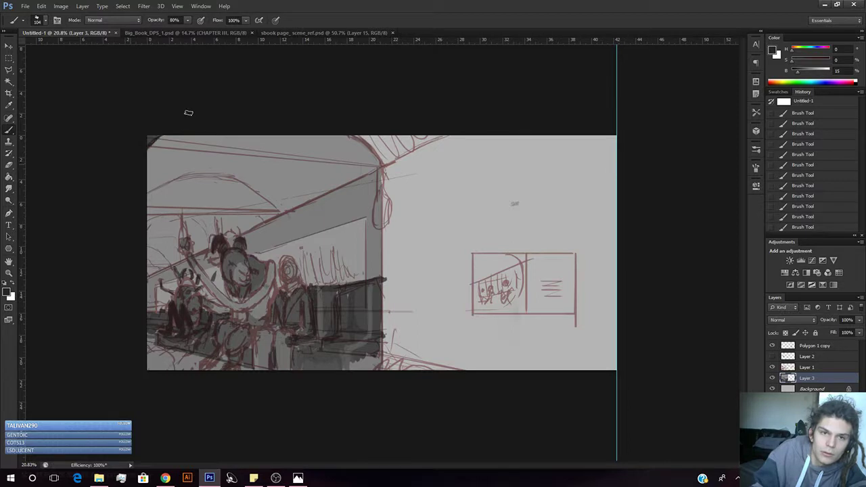
pyautogui.moveTo(354, 131)
pyautogui.mouseDown()
pyautogui.moveTo(388, 163)
pyautogui.moveTo(382, 145)
pyautogui.moveTo(367, 140)
pyautogui.moveTo(391, 154)
pyautogui.moveTo(364, 135)
pyautogui.moveTo(403, 145)
pyautogui.moveTo(447, 135)
pyautogui.mouseUp()
pyautogui.moveTo(393, 160); pyautogui.dragTo(437, 136)
pyautogui.moveTo(430, 138)
pyautogui.mouseDown()
pyautogui.moveTo(394, 146)
pyautogui.moveTo(384, 137)
pyautogui.mouseUp()
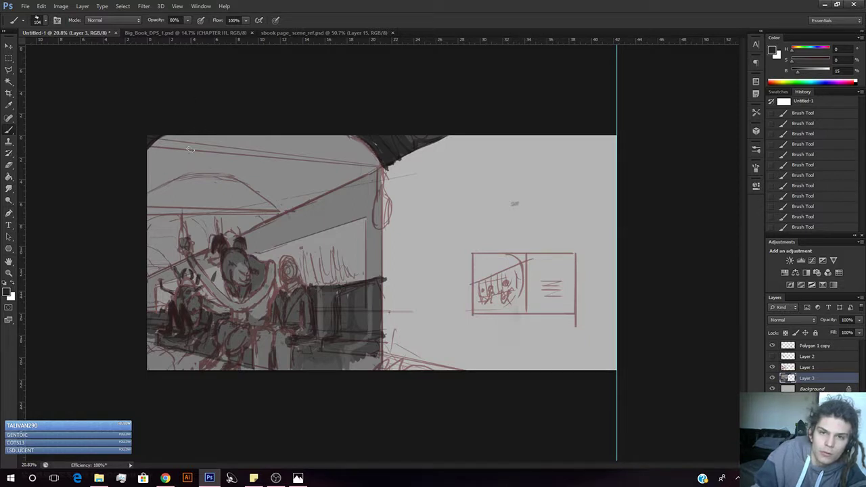
# Set the brush size to 82 and paint the sketched wedge along the blank page's lower edge beside the interior in 15% grey.
pyautogui.rightClick(211, 160)
pyautogui.moveTo(228, 173); pyautogui.dragTo(212, 172)
pyautogui.click(97, 336)
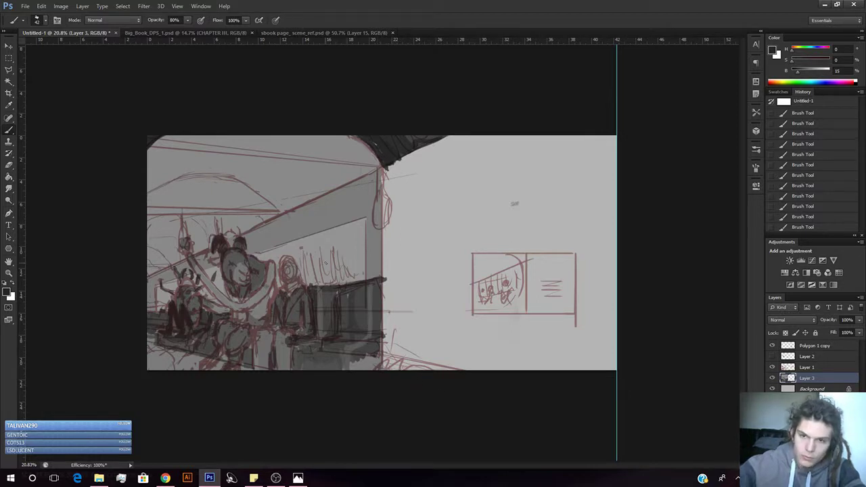
pyautogui.rightClick(409, 251)
pyautogui.moveTo(443, 189); pyautogui.dragTo(459, 189)
pyautogui.moveTo(382, 369)
pyautogui.mouseDown()
pyautogui.moveTo(380, 360)
pyautogui.moveTo(461, 400)
pyautogui.mouseUp()
pyautogui.moveTo(389, 360)
pyautogui.mouseDown()
pyautogui.moveTo(441, 384)
pyautogui.moveTo(414, 369)
pyautogui.moveTo(455, 381)
pyautogui.mouseUp()
pyautogui.moveTo(404, 358)
pyautogui.mouseDown()
pyautogui.moveTo(439, 373)
pyautogui.moveTo(397, 363)
pyautogui.moveTo(445, 373)
pyautogui.moveTo(401, 363)
pyautogui.mouseUp()
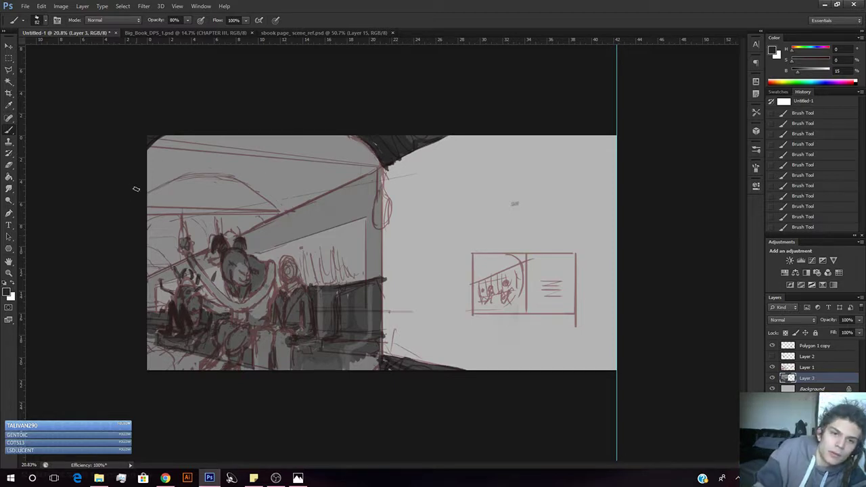
# Trace the curved arches on the interior's ceiling and back wall with broken dark strokes in 15% grey.
pyautogui.moveTo(182, 179); pyautogui.dragTo(236, 180)
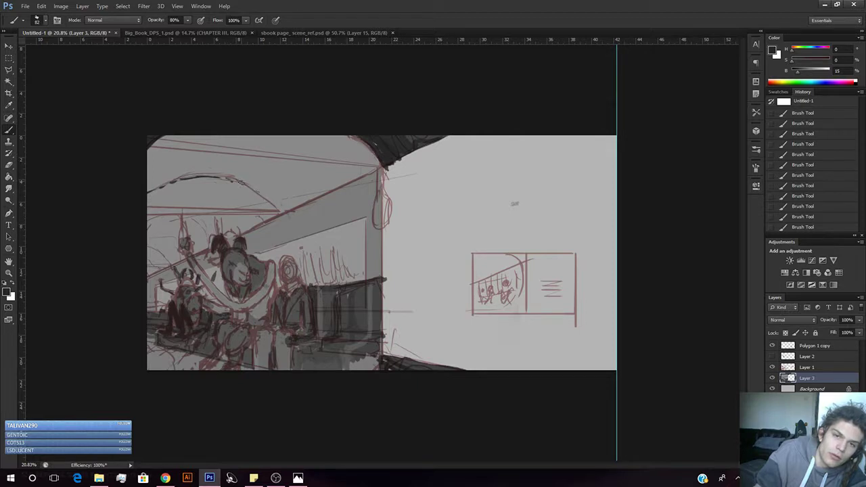
pyautogui.moveTo(239, 180); pyautogui.dragTo(276, 205)
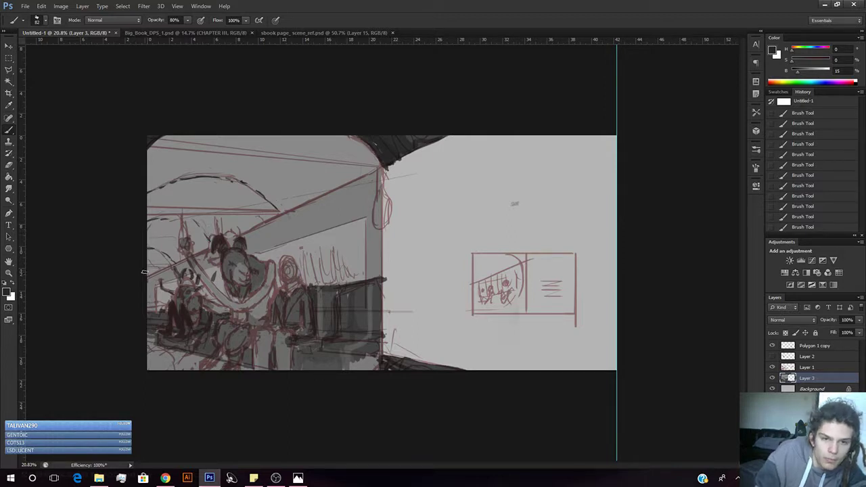
# Preview Layer 2's bright red head sketch, delete that layer, and compare the picture with and without the Layer 1 sketch.
pyautogui.press('z')
pyautogui.moveTo(331, 281)
pyautogui.mouseDown()
pyautogui.moveTo(274, 277)
pyautogui.moveTo(318, 289)
pyautogui.mouseUp()
pyautogui.click(772, 356)
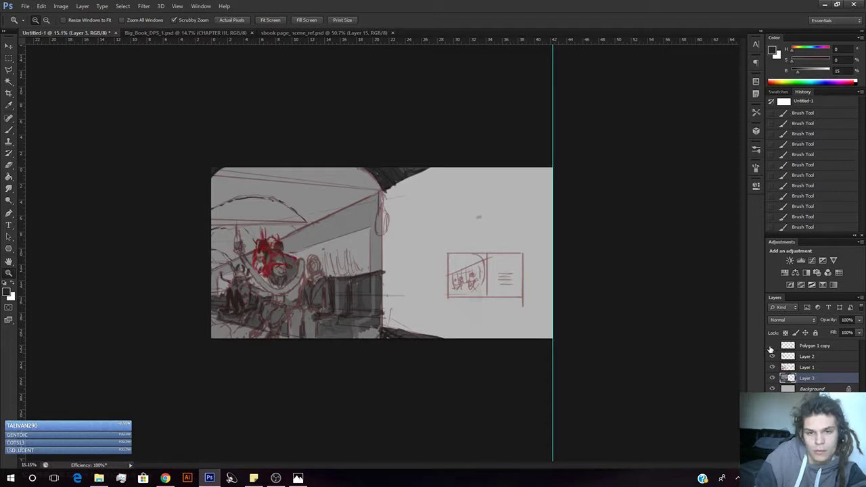
pyautogui.click(773, 356)
pyautogui.click(807, 356)
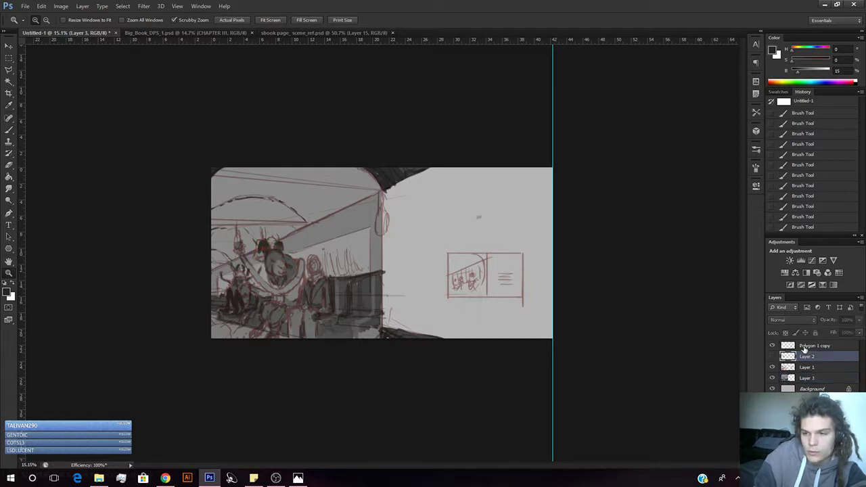
pyautogui.press('Delete')
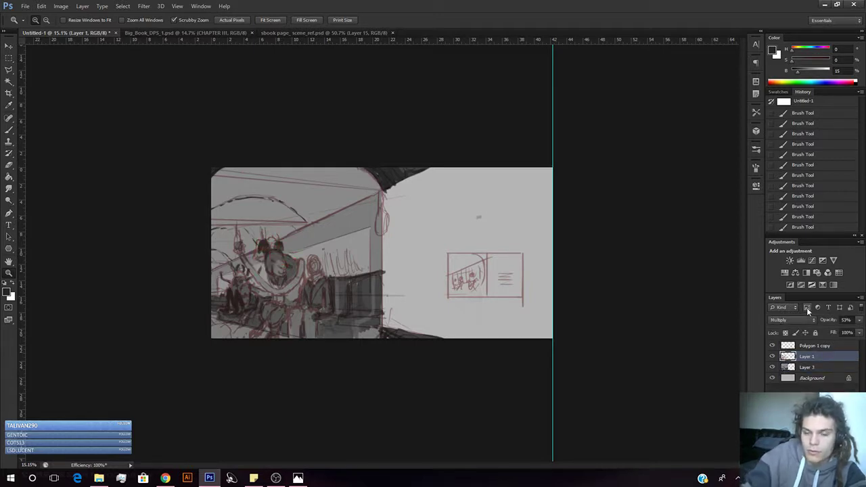
pyautogui.click(772, 369)
pyautogui.click(772, 368)
pyautogui.click(771, 357)
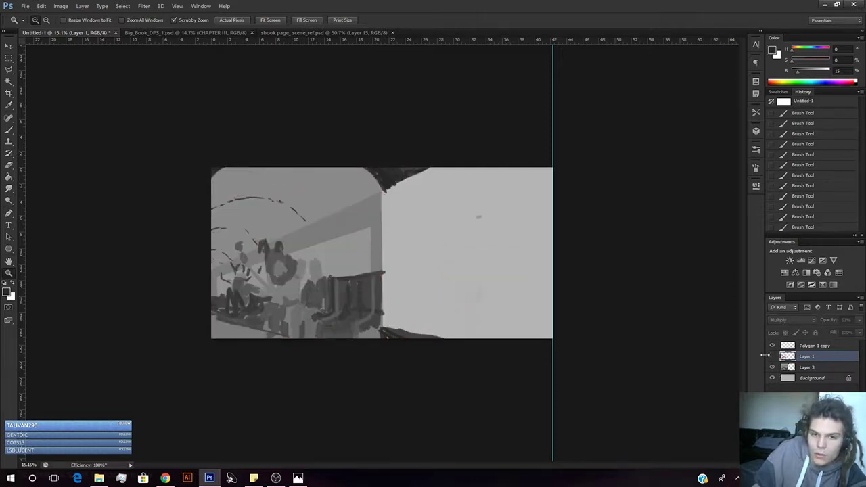
pyautogui.click(773, 357)
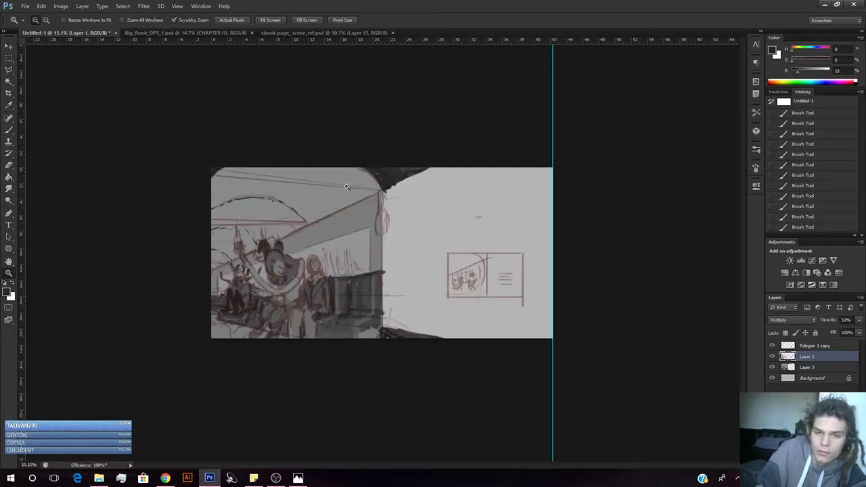
# On Layer 1, paint the long ceiling beam and the horizontal line beneath the large arch with a sampled 17% grey.
pyautogui.press('b')
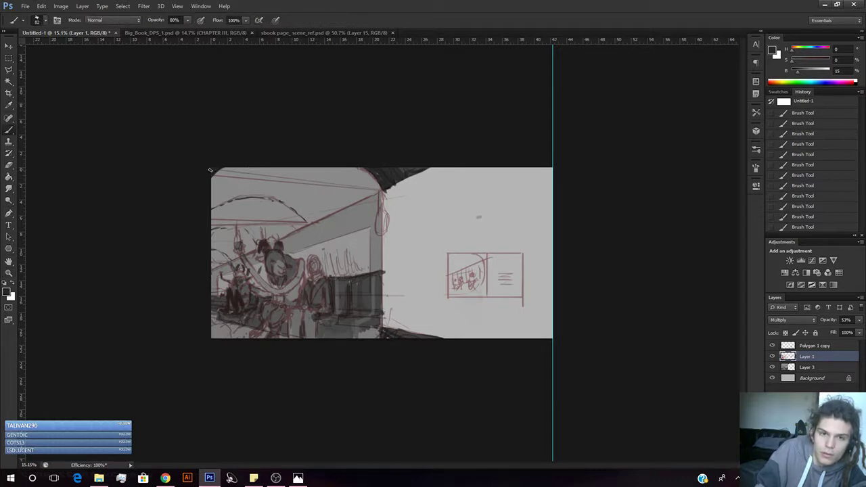
pyautogui.keyDown('alt'); pyautogui.click(212, 171); pyautogui.keyUp('alt')
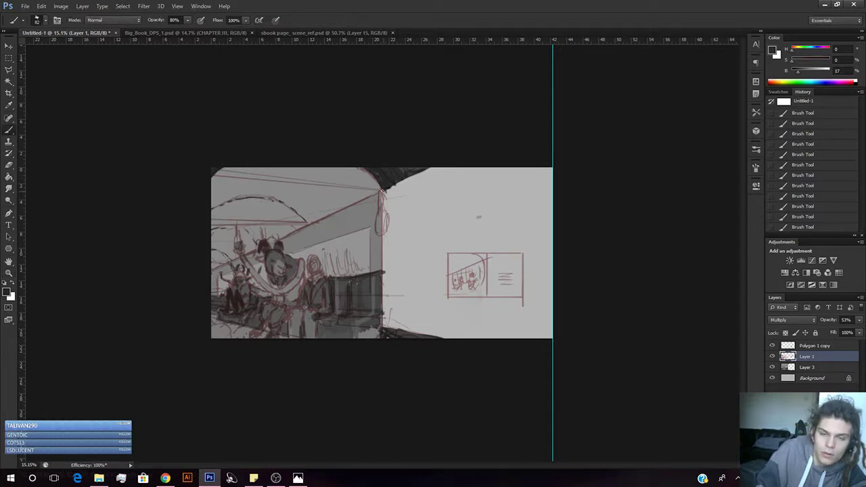
pyautogui.moveTo(205, 174); pyautogui.dragTo(339, 186)
pyautogui.keyDown('shift'); pyautogui.click(381, 194); pyautogui.keyUp('shift')
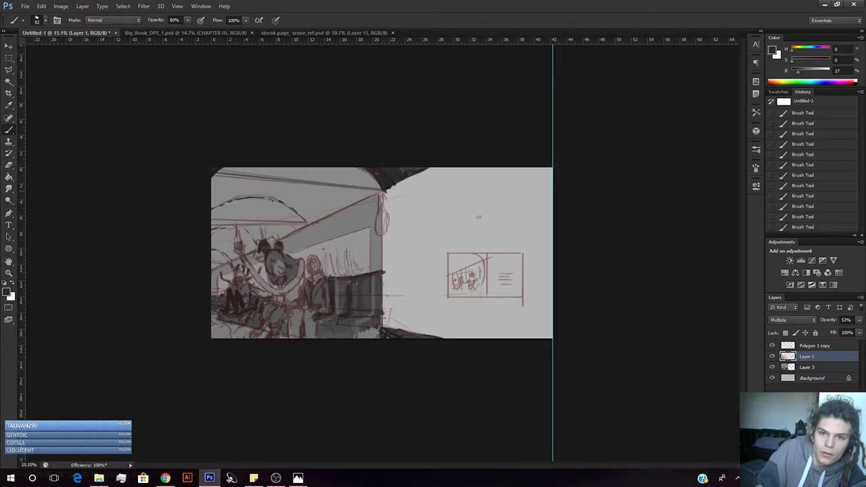
pyautogui.moveTo(380, 188); pyautogui.dragTo(319, 180)
pyautogui.moveTo(200, 171); pyautogui.dragTo(287, 178)
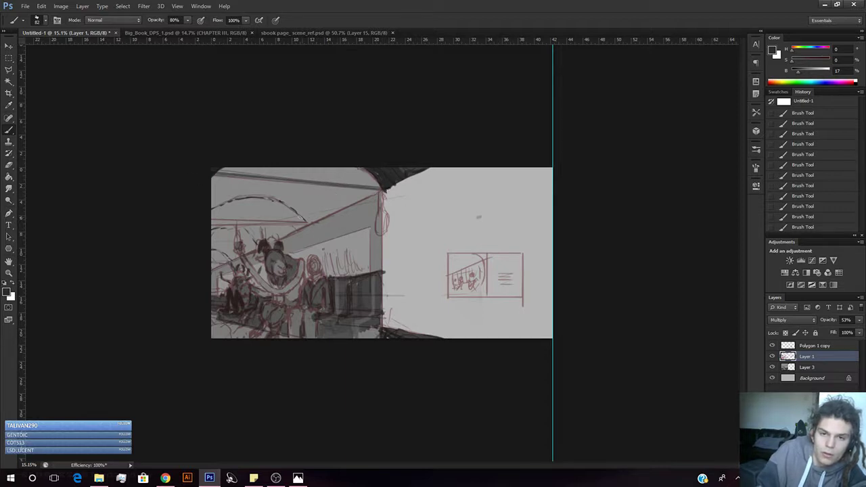
pyautogui.moveTo(208, 220); pyautogui.dragTo(309, 224)
pyautogui.moveTo(220, 222)
pyautogui.mouseDown()
pyautogui.moveTo(196, 215)
pyautogui.moveTo(280, 222)
pyautogui.mouseUp()
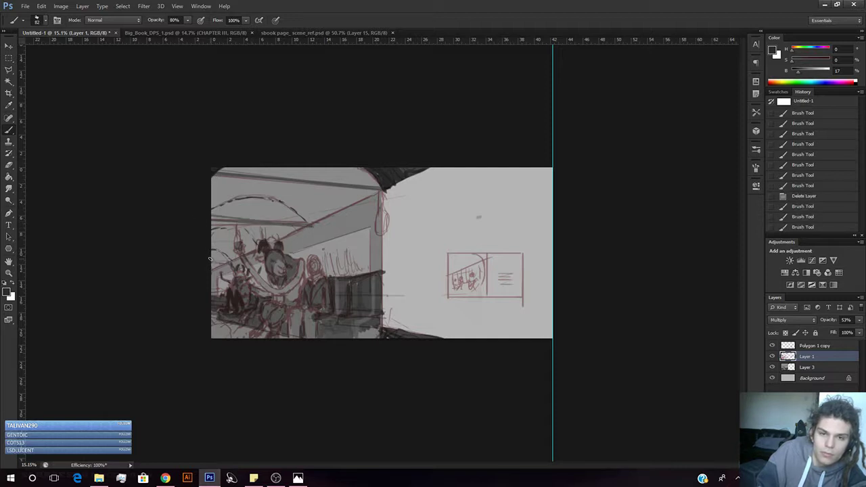
# Paint dark strokes on Layer 1 over the small lower arch and the two hanging straps in 17% grey.
pyautogui.moveTo(210, 260)
pyautogui.mouseDown()
pyautogui.moveTo(231, 265)
pyautogui.moveTo(238, 252)
pyautogui.mouseUp()
pyautogui.moveTo(239, 231); pyautogui.dragTo(244, 247)
pyautogui.moveTo(383, 191)
pyautogui.mouseDown()
pyautogui.moveTo(385, 215)
pyautogui.moveTo(385, 204)
pyautogui.mouseUp()
# On Layer 3, paint the long ceiling beam and the horizontal line beneath the large arch with a sampled 10% grey.
pyautogui.keyDown('alt'); pyautogui.click(387, 181); pyautogui.keyUp('alt')
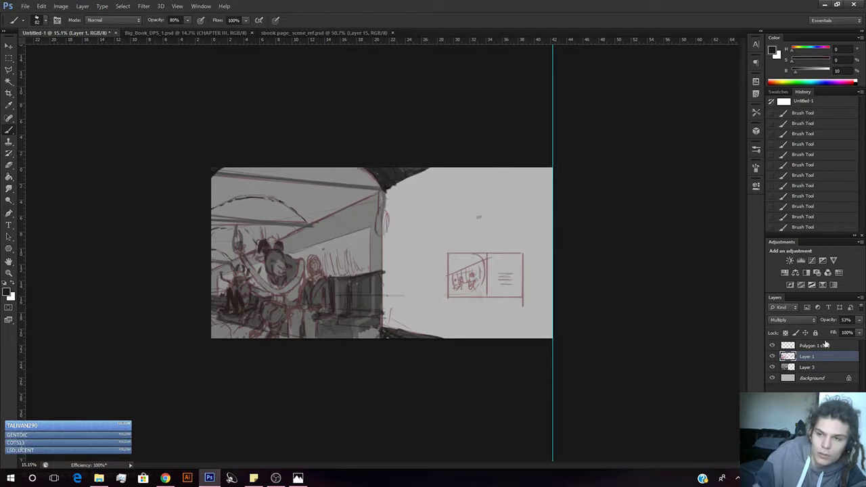
pyautogui.click(826, 366)
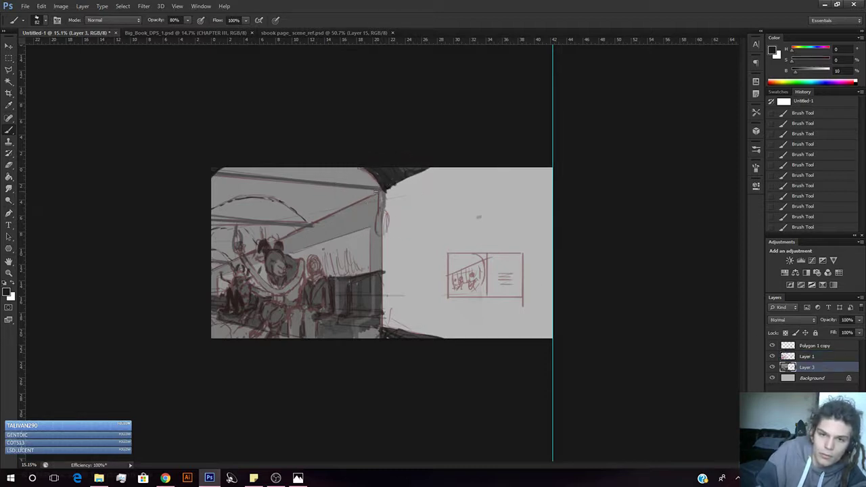
pyautogui.moveTo(383, 189); pyautogui.dragTo(195, 171)
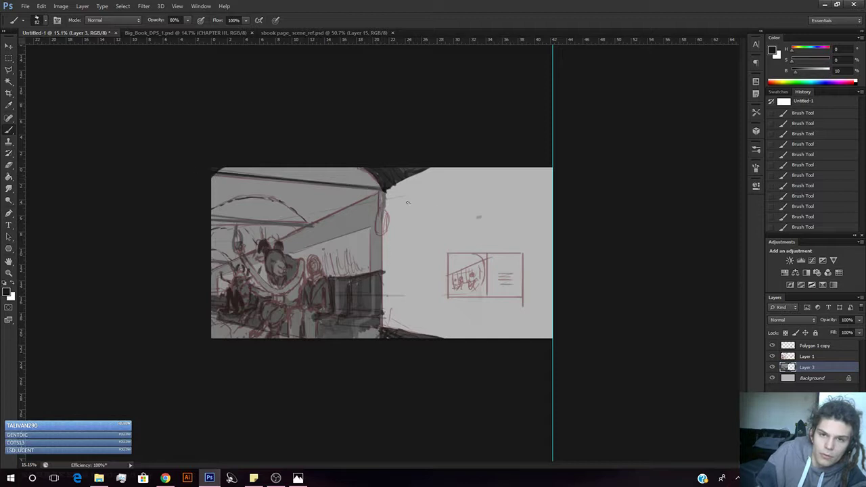
pyautogui.moveTo(389, 189); pyautogui.dragTo(292, 181)
pyautogui.moveTo(190, 216)
pyautogui.mouseDown()
pyautogui.moveTo(310, 226)
pyautogui.moveTo(195, 218)
pyautogui.mouseUp()
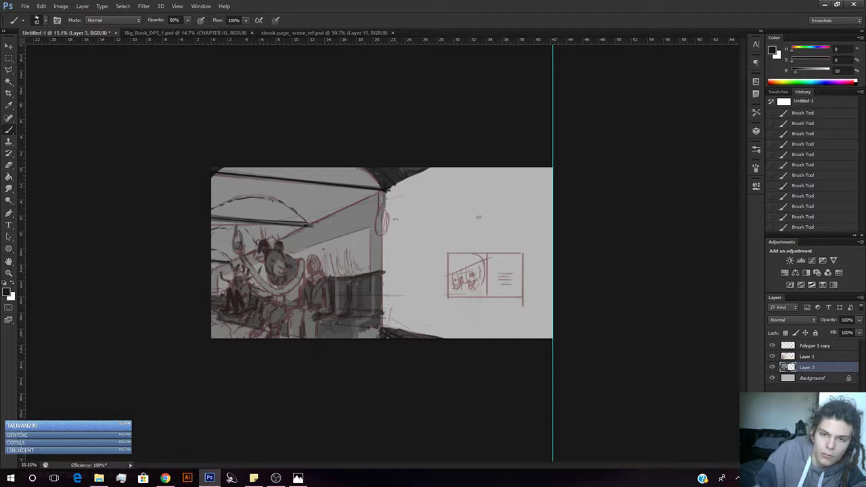
# Paint the looped hanging strap at the edge between the interior and the blank page in dark grey on Layer 3.
pyautogui.moveTo(382, 190)
pyautogui.mouseDown()
pyautogui.moveTo(387, 231)
pyautogui.moveTo(381, 211)
pyautogui.moveTo(383, 229)
pyautogui.moveTo(376, 229)
pyautogui.mouseUp()
pyautogui.press('e')
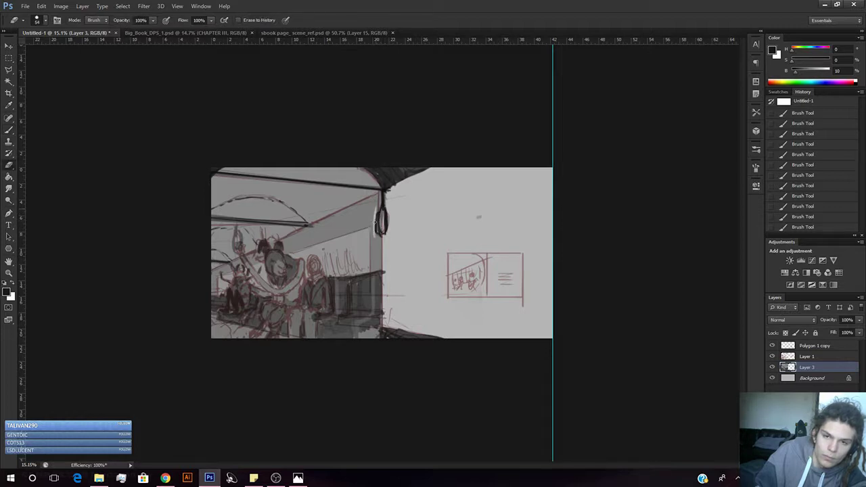
pyautogui.hotkey('ctrl', 'z')
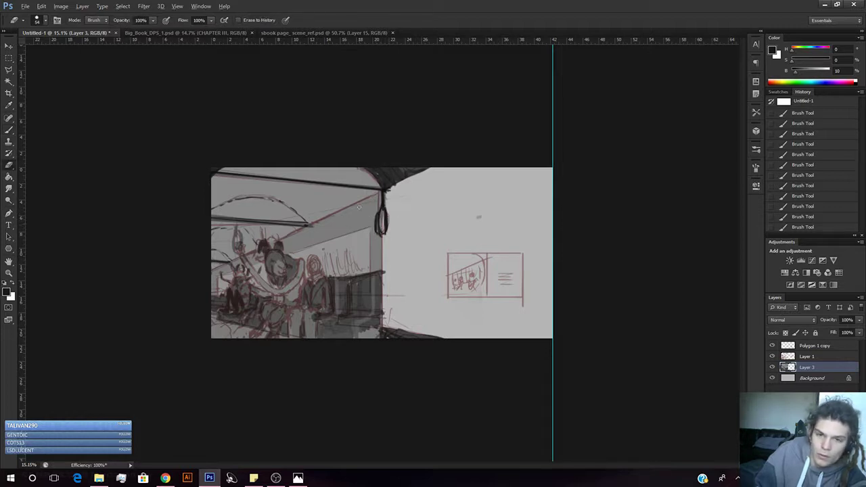
pyautogui.press('b')
pyautogui.keyDown('alt'); pyautogui.click(377, 208); pyautogui.keyUp('alt')
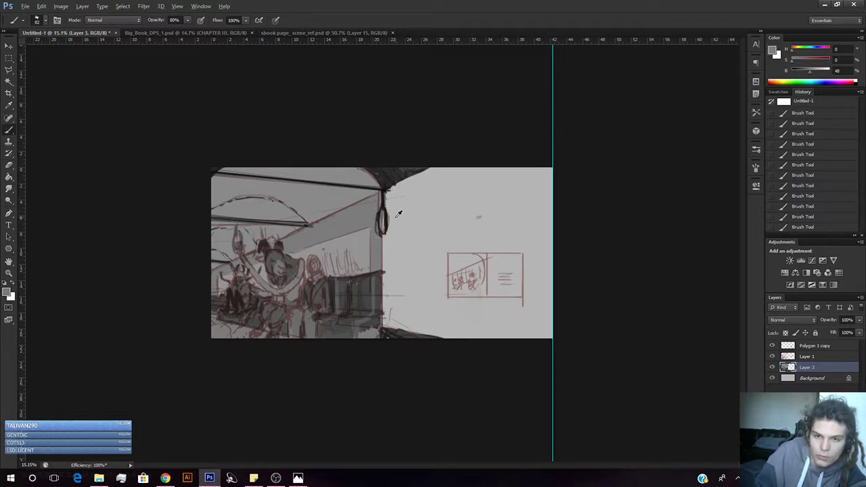
# Trim the loop of the strap beside the blank page with the Eraser and repaint its outline in a sampled 13% grey.
pyautogui.press('e')
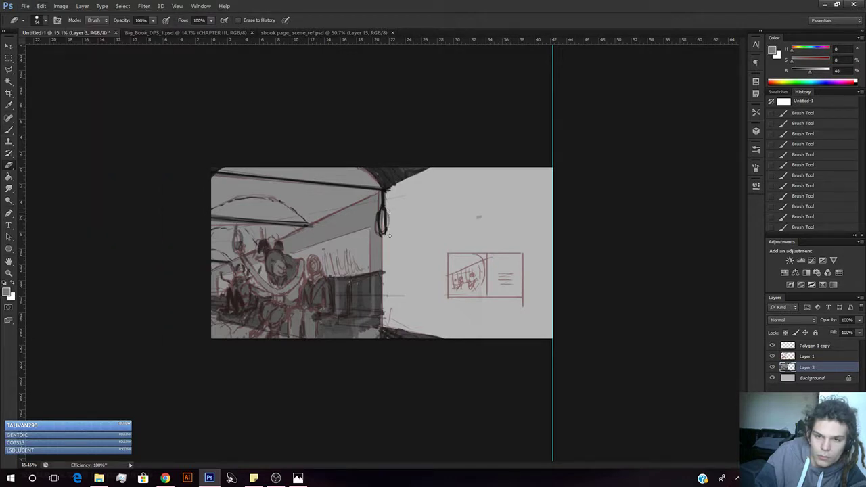
pyautogui.moveTo(388, 234); pyautogui.dragTo(385, 230)
pyautogui.press('b')
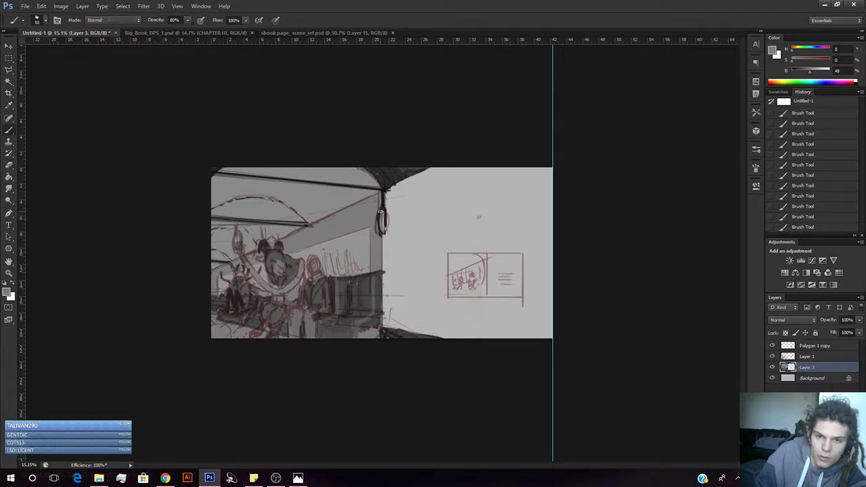
pyautogui.keyDown('alt'); pyautogui.click(382, 210); pyautogui.keyUp('alt')
pyautogui.moveTo(383, 209); pyautogui.dragTo(384, 234)
pyautogui.moveTo(386, 188); pyautogui.dragTo(385, 208)
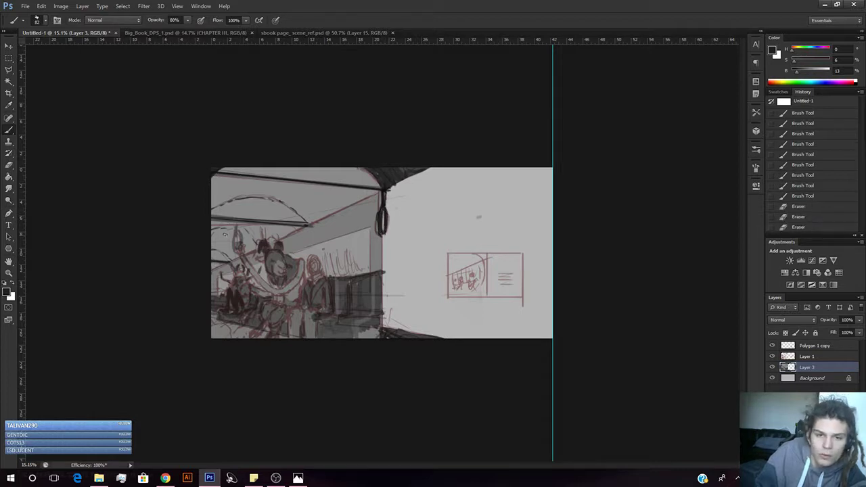
# Paint the second hanging strap beside the goat's raised arm in 13% grey and check the picture with Layer 1 hidden.
pyautogui.moveTo(235, 237)
pyautogui.mouseDown()
pyautogui.moveTo(238, 256)
pyautogui.moveTo(236, 246)
pyautogui.mouseUp()
pyautogui.moveTo(241, 230)
pyautogui.mouseDown()
pyautogui.moveTo(242, 249)
pyautogui.moveTo(240, 242)
pyautogui.mouseUp()
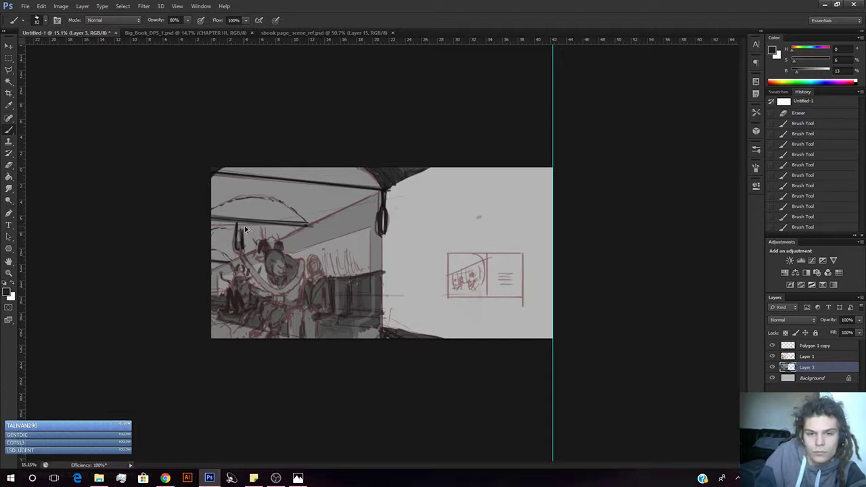
pyautogui.moveTo(237, 224)
pyautogui.mouseDown()
pyautogui.moveTo(236, 256)
pyautogui.moveTo(237, 222)
pyautogui.moveTo(278, 223)
pyautogui.mouseUp()
pyautogui.click(772, 356)
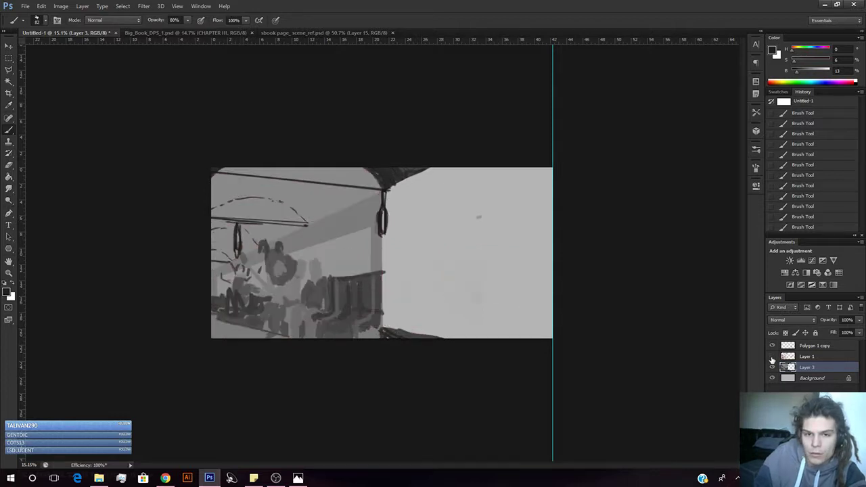
pyautogui.click(773, 357)
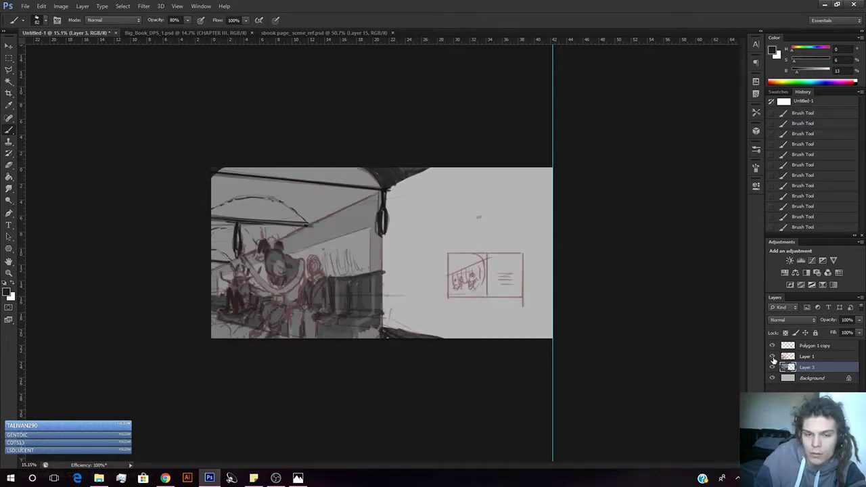
# With Layer 3 hidden, erase the dark strokes along the long ceiling beam and the horizontal line from Layer 1.
pyautogui.click(807, 357)
pyautogui.press('e')
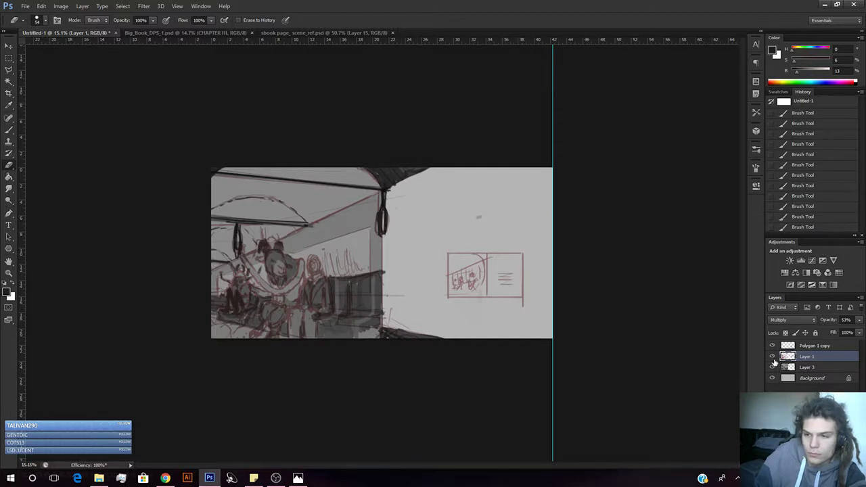
pyautogui.click(773, 356)
pyautogui.click(772, 356)
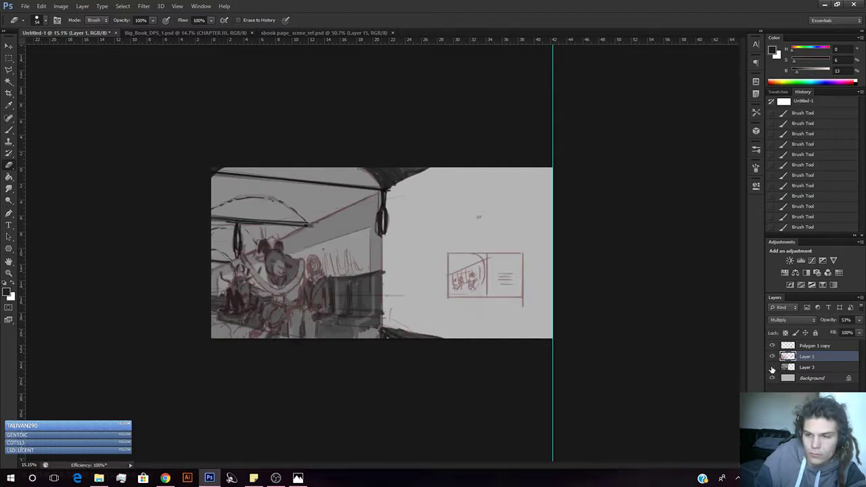
pyautogui.click(773, 367)
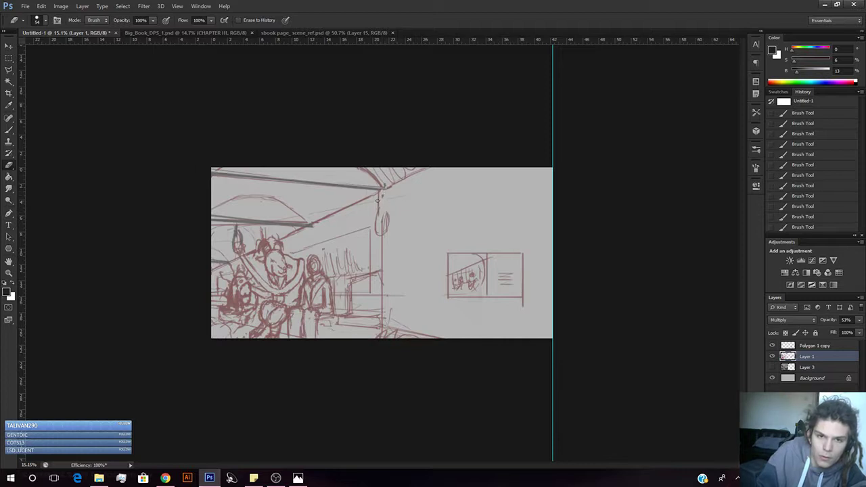
pyautogui.moveTo(202, 170); pyautogui.dragTo(383, 191)
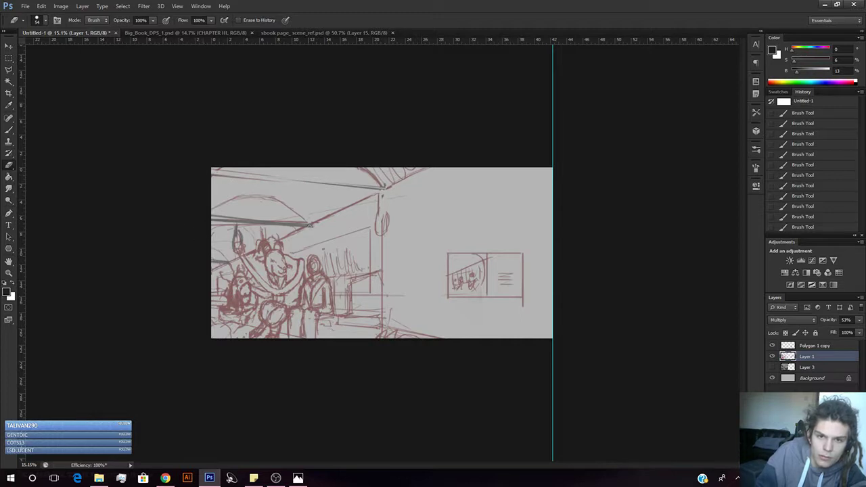
pyautogui.moveTo(310, 225); pyautogui.dragTo(212, 221)
pyautogui.click(308, 226)
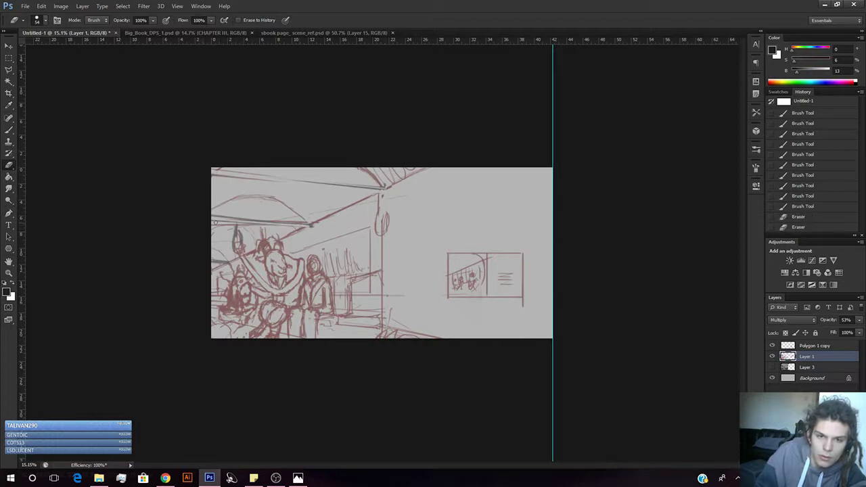
pyautogui.keyDown('shift'); pyautogui.click(205, 218); pyautogui.keyUp('shift')
# Erase the dark strokes over the small lower arch and the strap beside the goat from Layer 1, and show Layer 3 again.
pyautogui.click(207, 260)
pyautogui.moveTo(229, 263)
pyautogui.mouseDown()
pyautogui.moveTo(203, 259)
pyautogui.moveTo(225, 261)
pyautogui.mouseUp()
pyautogui.moveTo(236, 226); pyautogui.dragTo(241, 249)
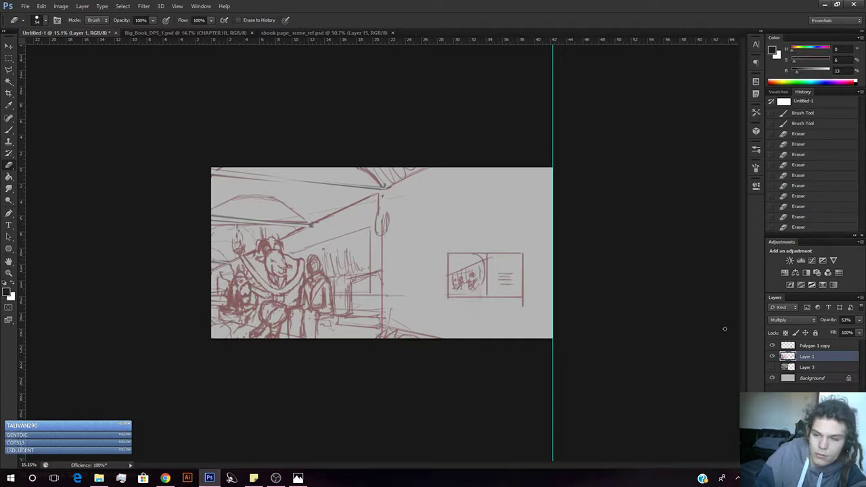
pyautogui.click(772, 367)
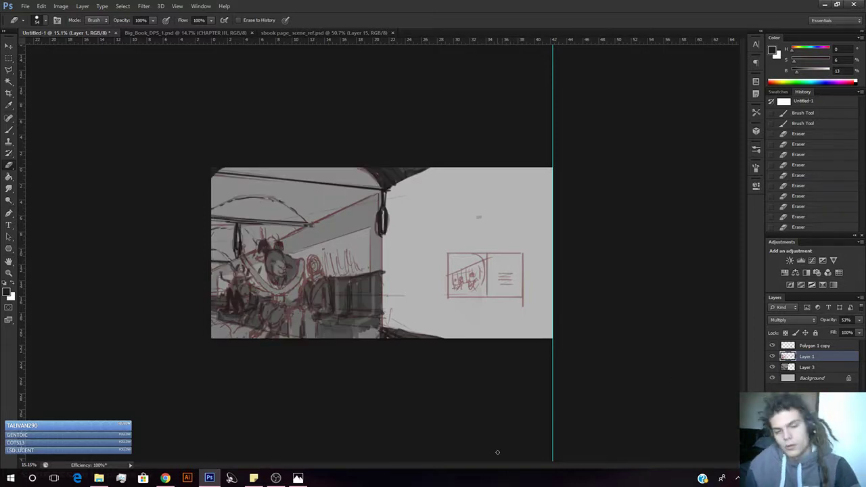
# Compare the grey tone painting repeatedly with and without the red Layer 1 sketch.
pyautogui.click(772, 355)
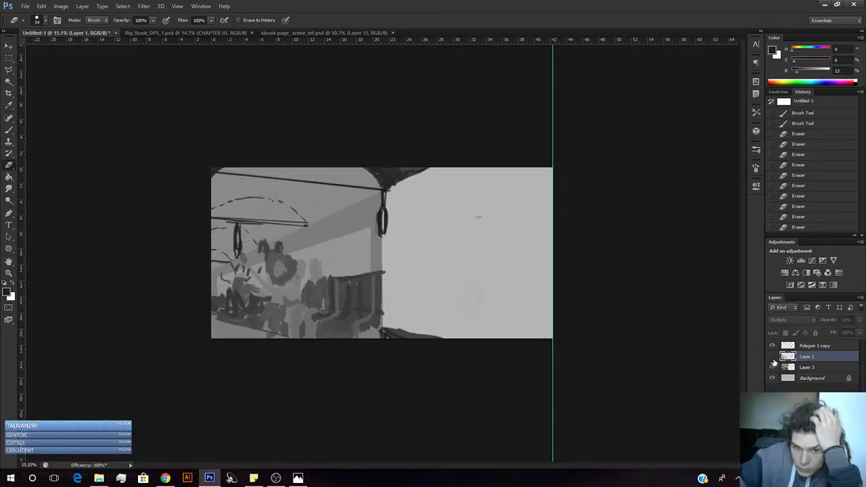
pyautogui.click(772, 356)
pyautogui.click(772, 356)
pyautogui.click(772, 357)
pyautogui.click(772, 357)
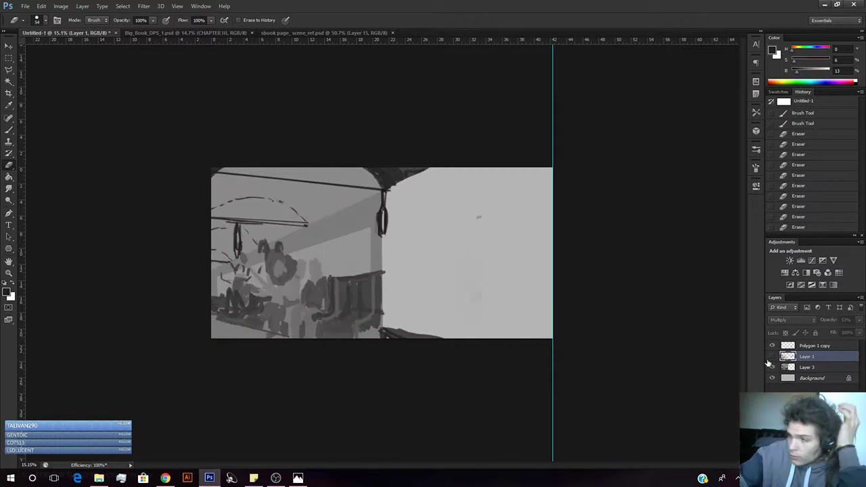
pyautogui.click(772, 357)
pyautogui.click(772, 356)
pyautogui.click(772, 357)
pyautogui.hotkey('alt', 'Tab')
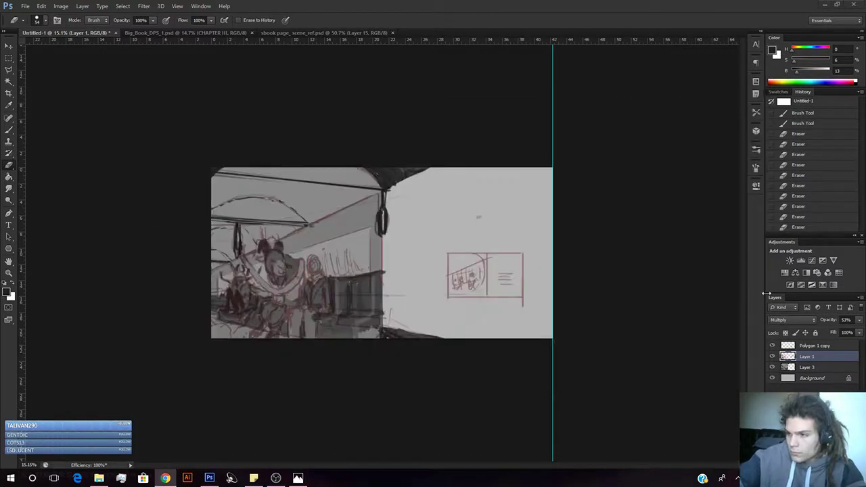
pyautogui.click(770, 359)
pyautogui.click(772, 357)
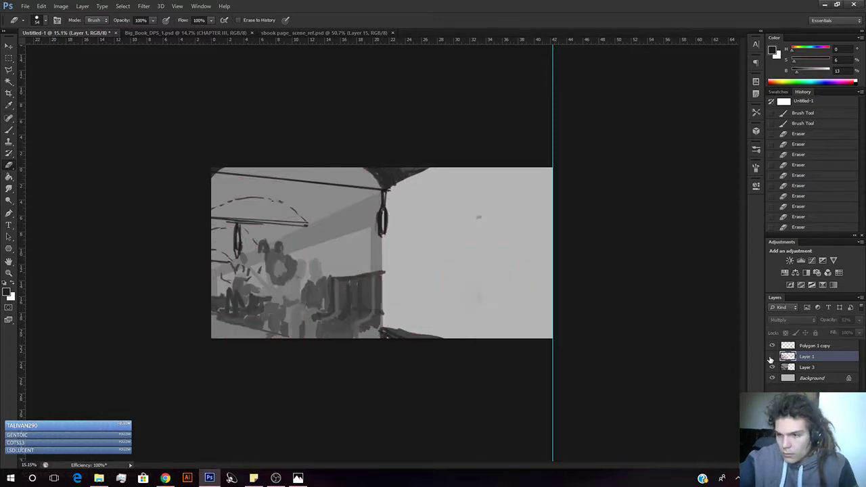
pyautogui.click(772, 357)
pyautogui.click(771, 356)
pyautogui.click(771, 356)
pyautogui.click(771, 357)
pyautogui.click(772, 356)
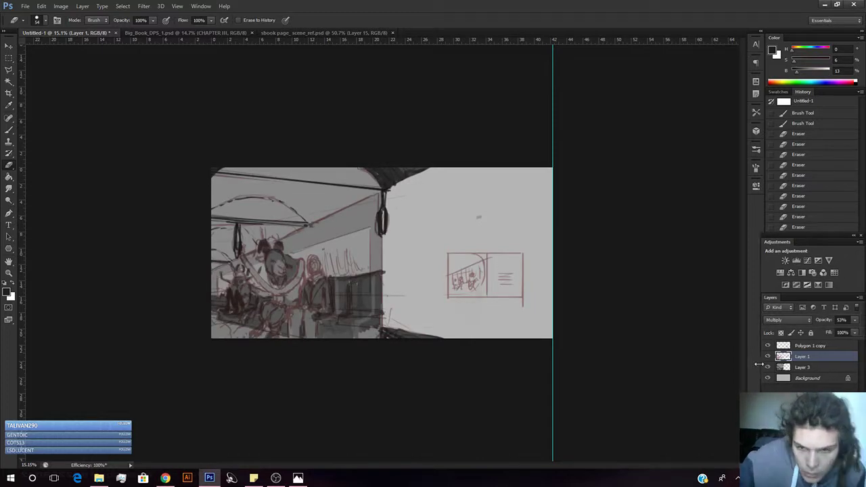
pyautogui.click(768, 358)
pyautogui.click(768, 358)
pyautogui.click(768, 358)
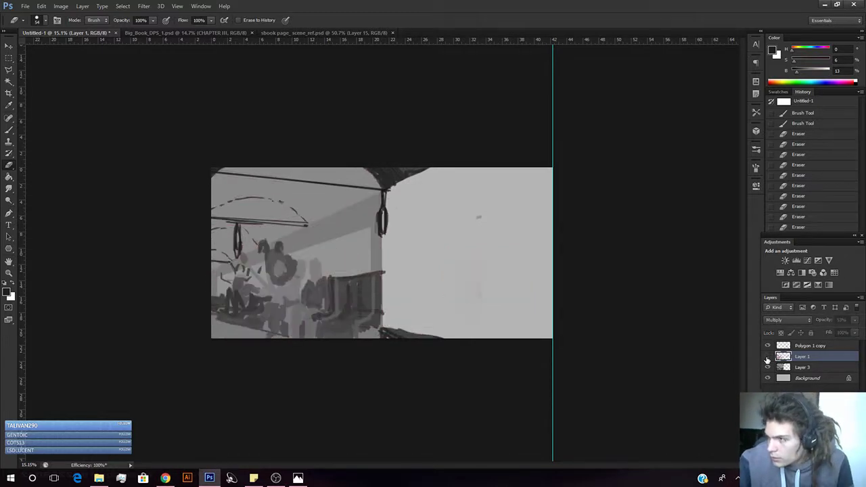
pyautogui.click(768, 358)
pyautogui.click(767, 358)
pyautogui.click(767, 358)
pyautogui.click(767, 358)
pyautogui.click(767, 358)
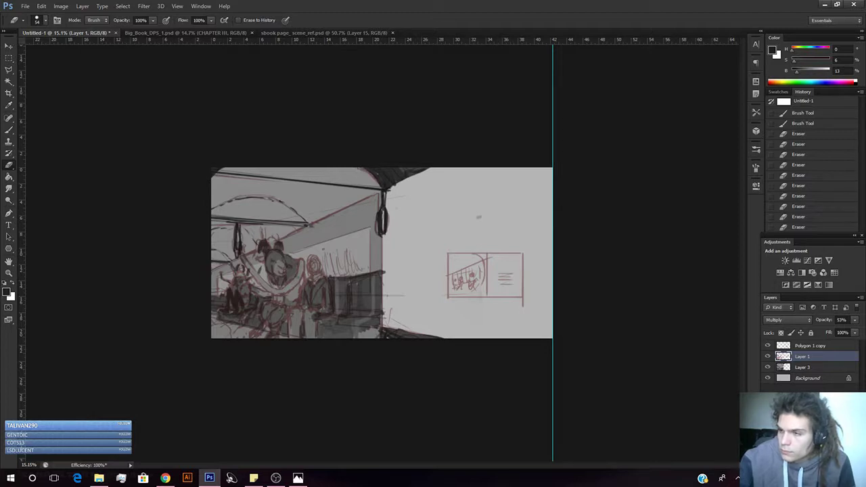
# Raise the Layer 1 sketch's opacity to 100%.
pyautogui.hotkey('alt', 'Tab')
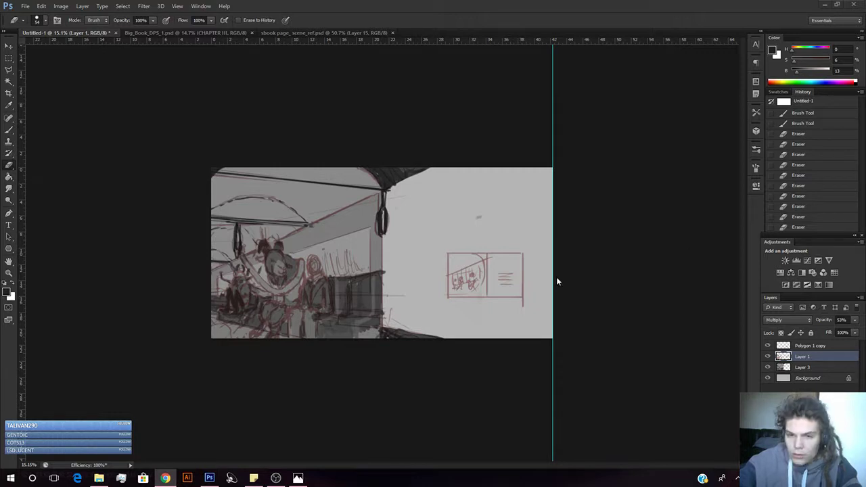
pyautogui.click(480, 395)
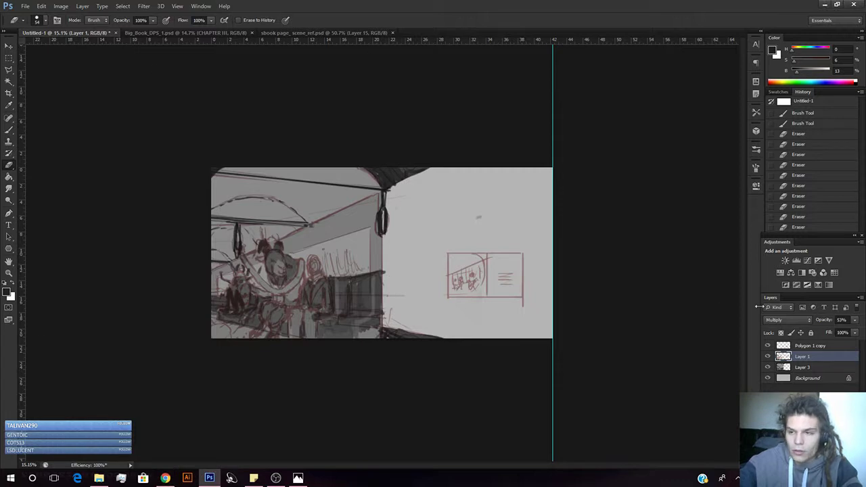
pyautogui.click(855, 319)
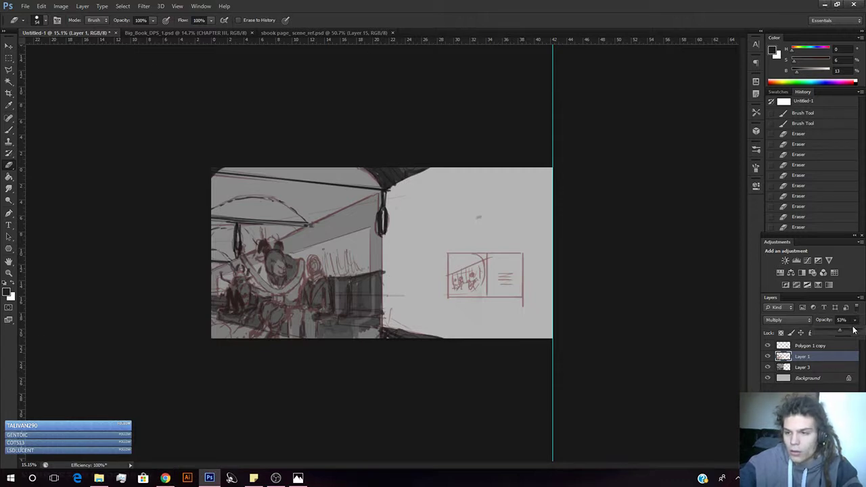
pyautogui.click(857, 333)
pyautogui.moveTo(857, 333); pyautogui.dragTo(865, 333)
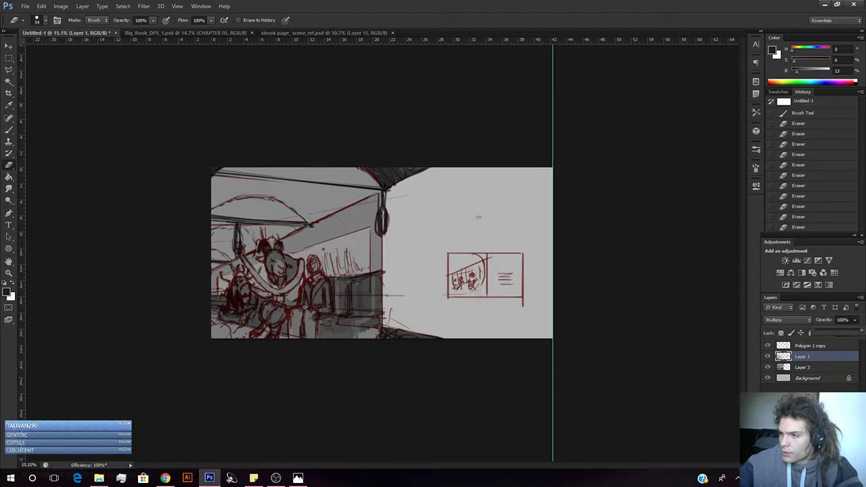
# Save the document in the Week 3 folder as a layered Photoshop file named Big_Book_DPS_2.
pyautogui.hotkey('alt', 'Tab')
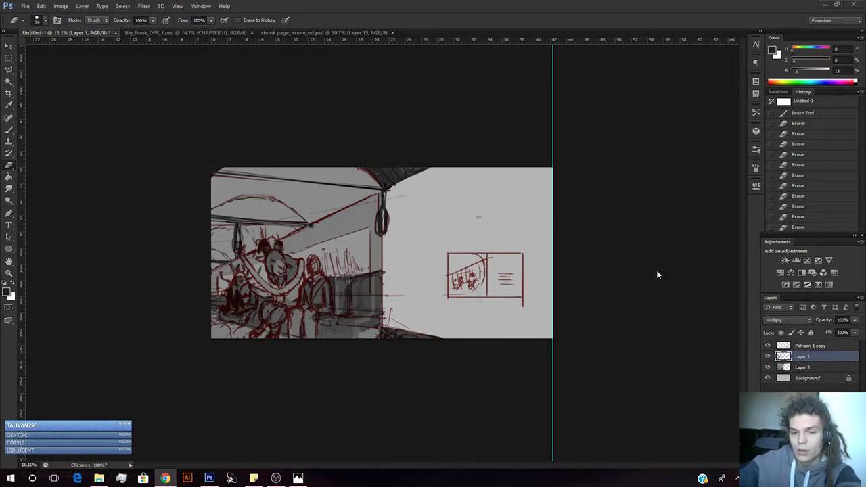
pyautogui.click(472, 129)
pyautogui.hotkey('ctrl', 's')
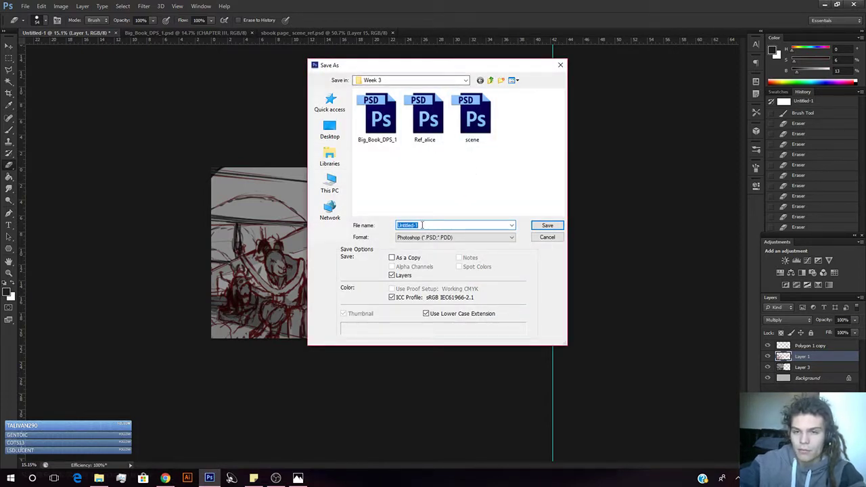
pyautogui.click(382, 125)
pyautogui.doubleClick(434, 225)
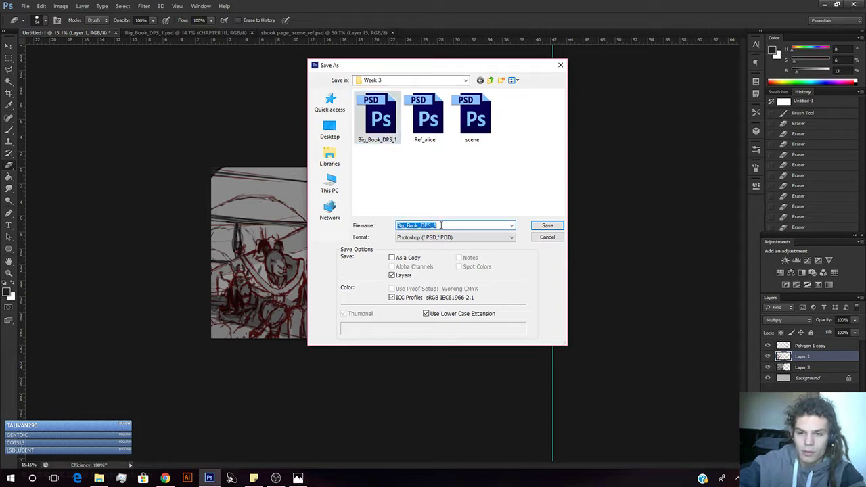
pyautogui.click(441, 225)
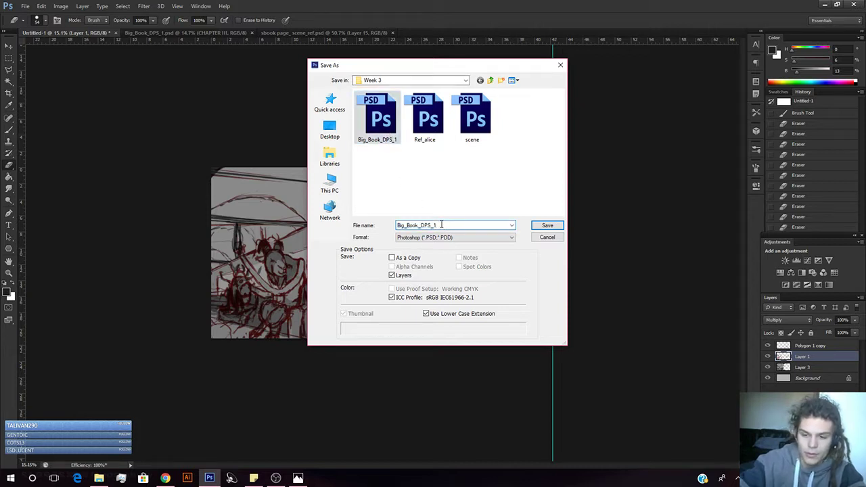
pyautogui.press('BackSpace')
pyautogui.write('2')
pyautogui.press('Return')
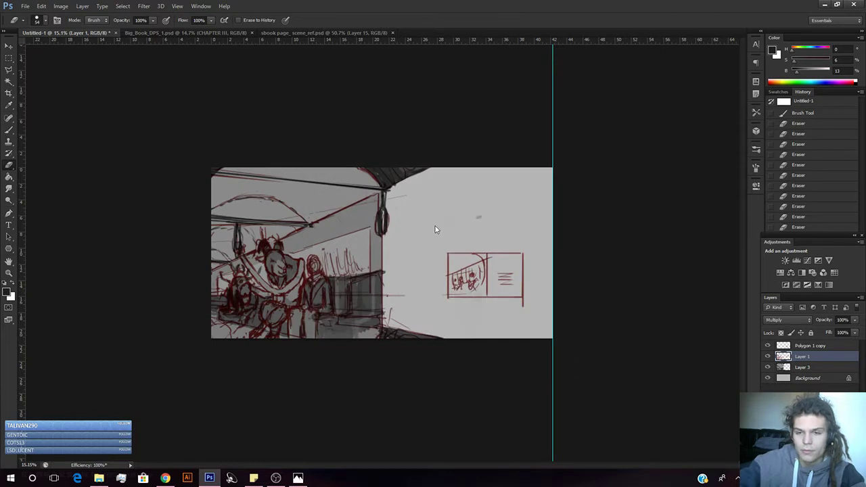
pyautogui.click(539, 146)
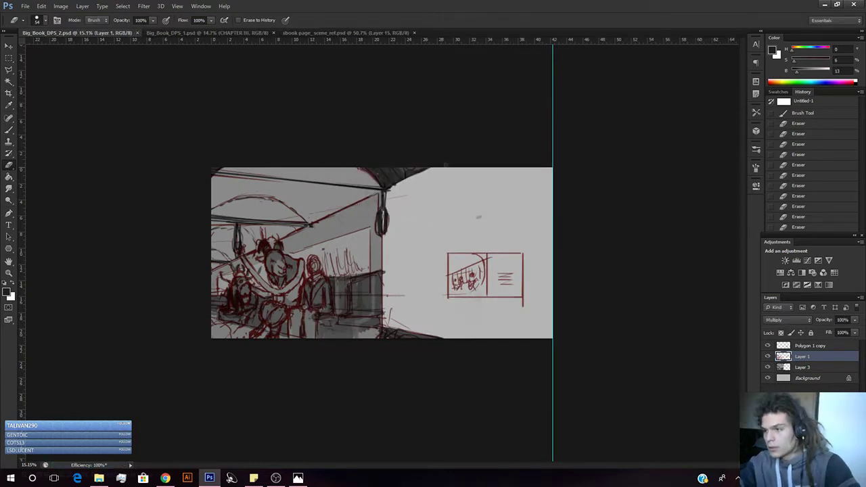
pyautogui.hotkey('alt', 'Tab')
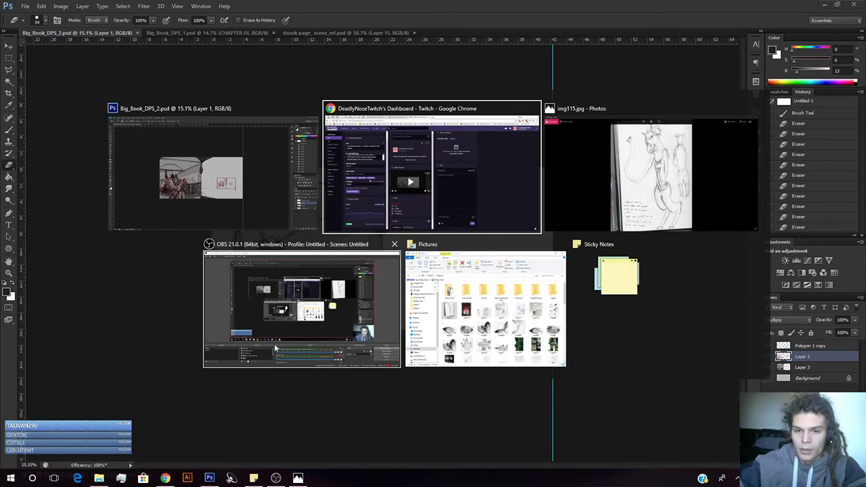
pyautogui.press('Escape')
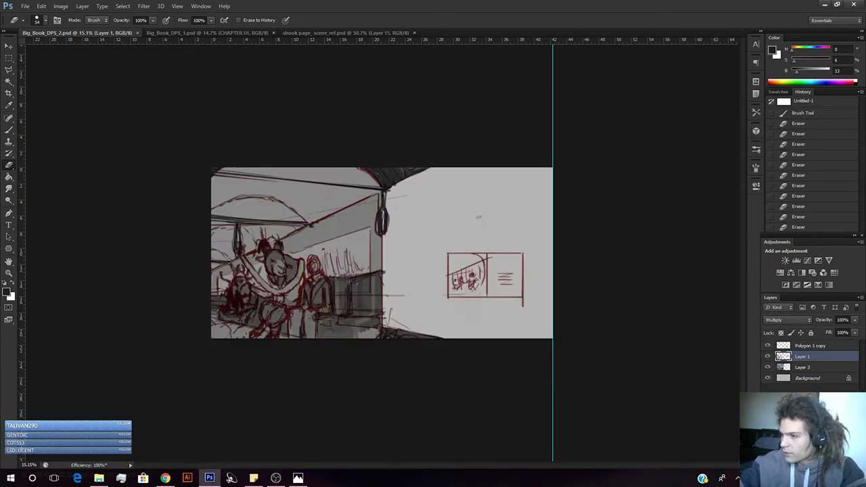
pyautogui.hotkey('alt', 'Tab')
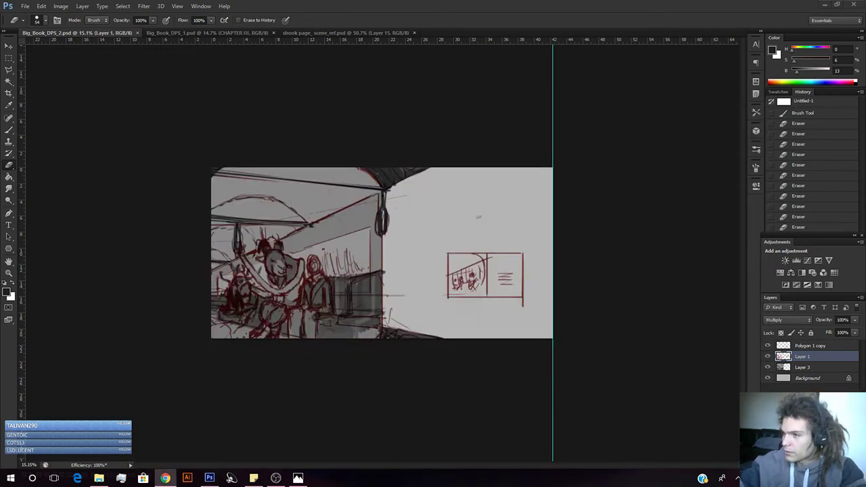